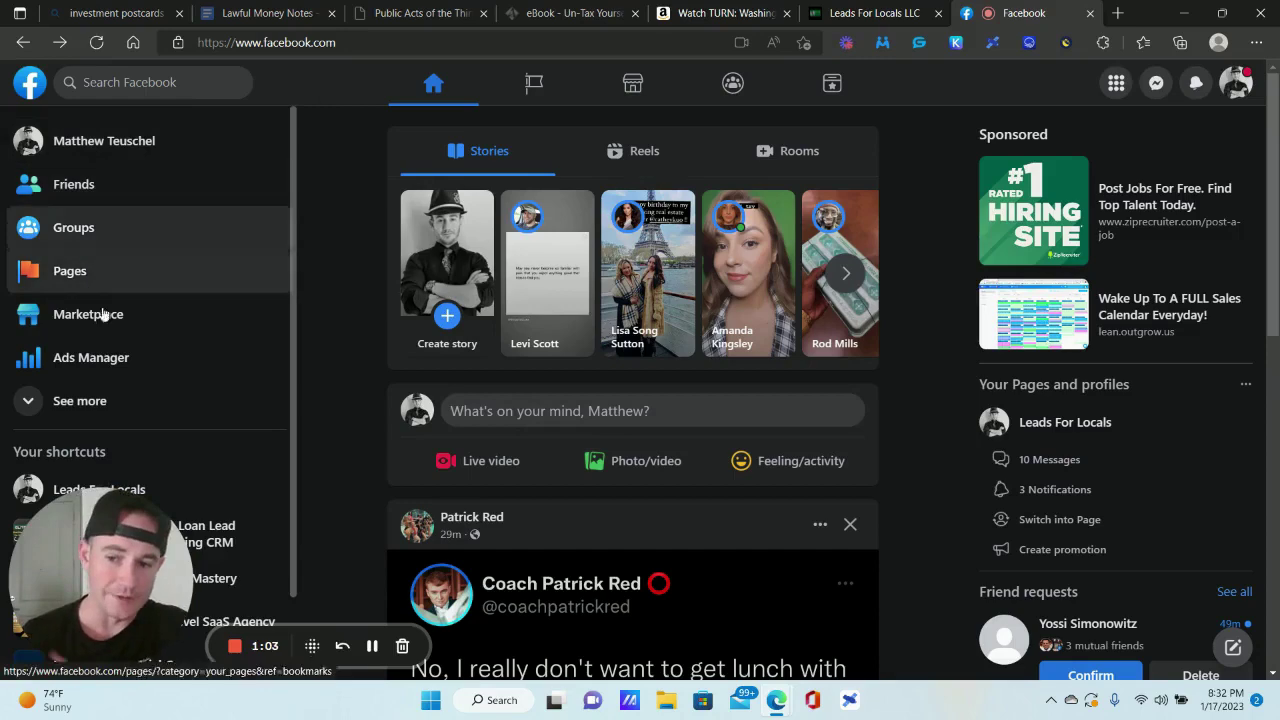
{"action": "left_click", "coordinate": [1245, 95]}
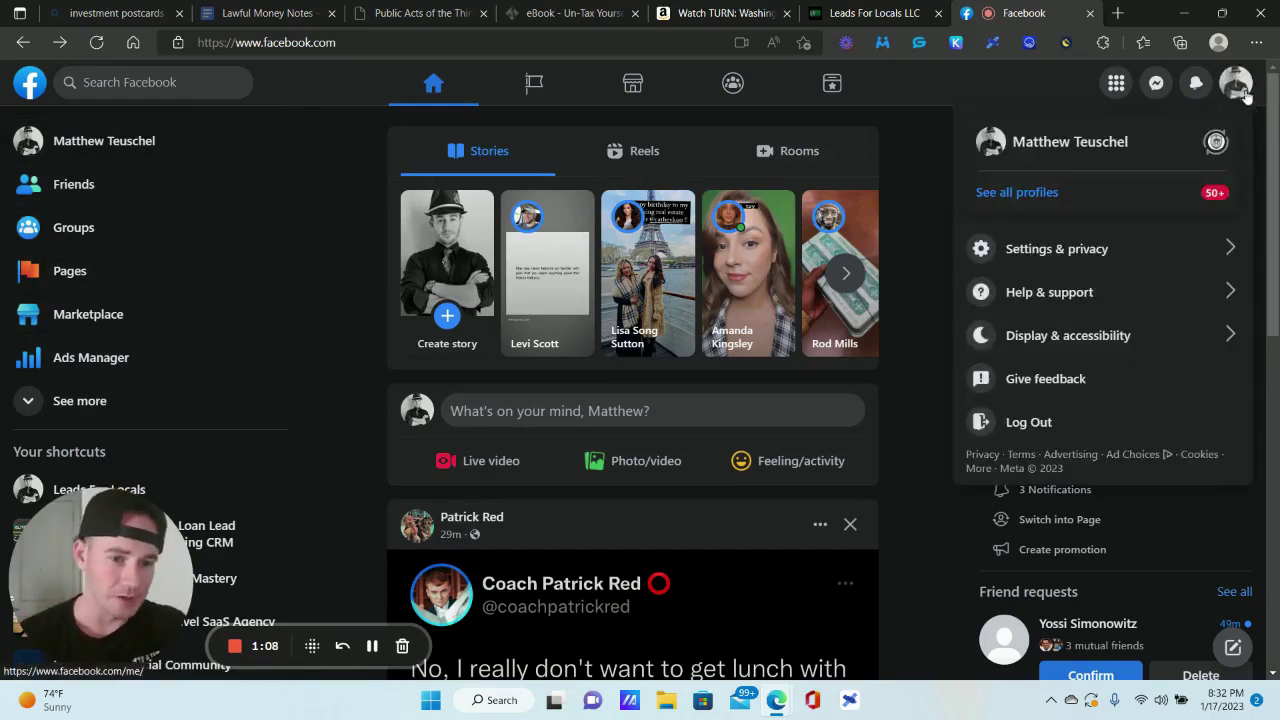
{"action": "scroll", "coordinate": [1151, 277], "scroll_direction": "down", "scroll_amount": 2}
{"action": "scroll", "coordinate": [853, 215], "scroll_direction": "up", "scroll_amount": 1}
{"action": "scroll", "coordinate": [853, 215], "scroll_direction": "up", "scroll_amount": 1}
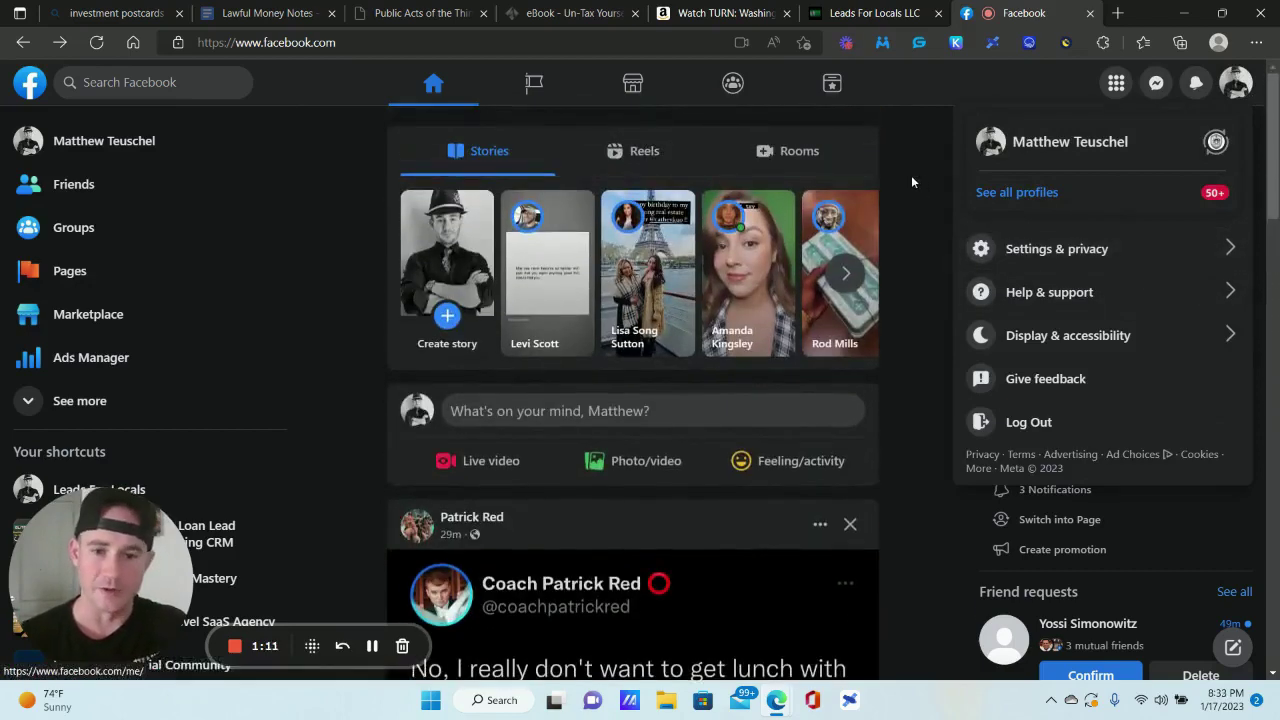
{"action": "left_click", "coordinate": [340, 78]}
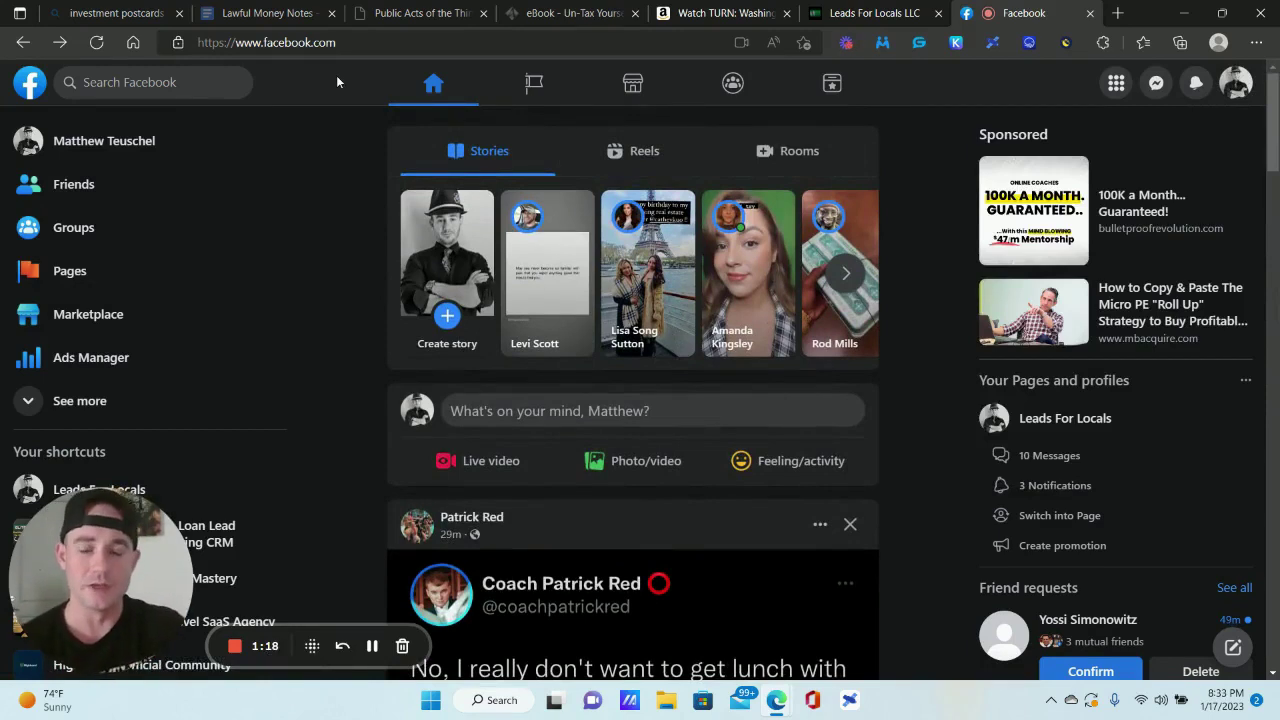
- Go to Ads Manager and display the ad account's list of campaigns
{"action": "left_click", "coordinate": [105, 372]}
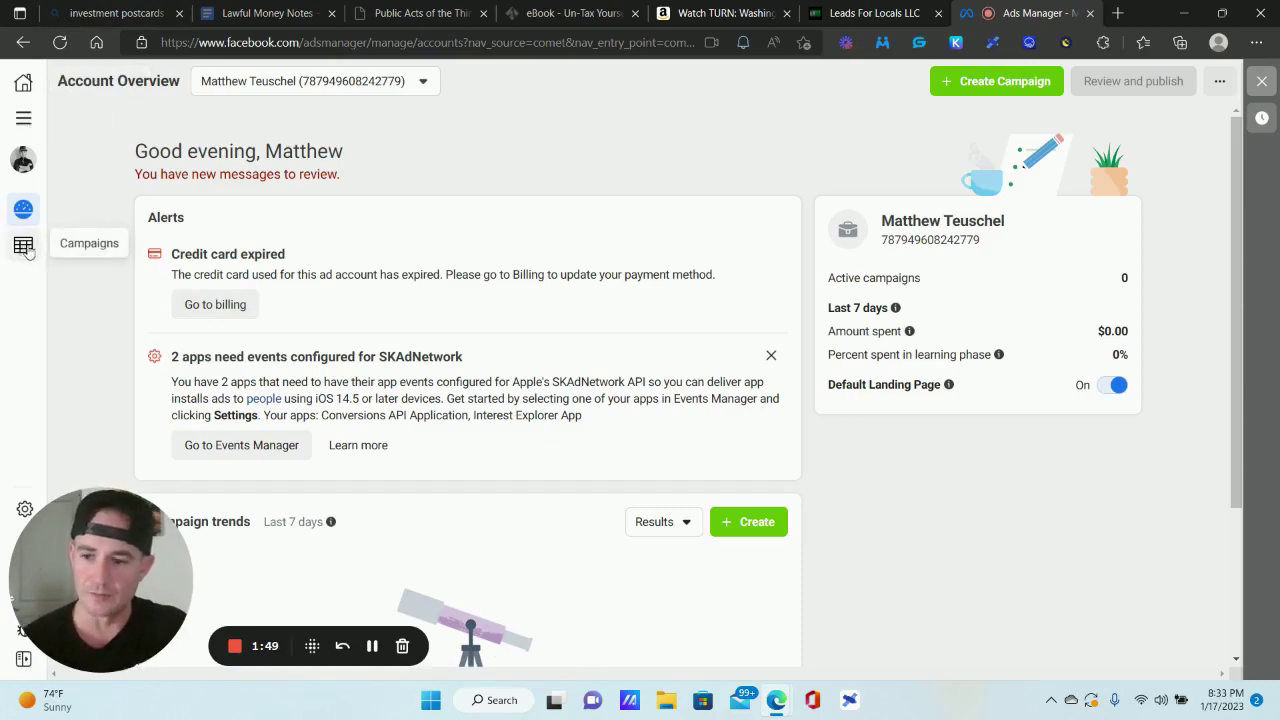
{"action": "left_click", "coordinate": [24, 118]}
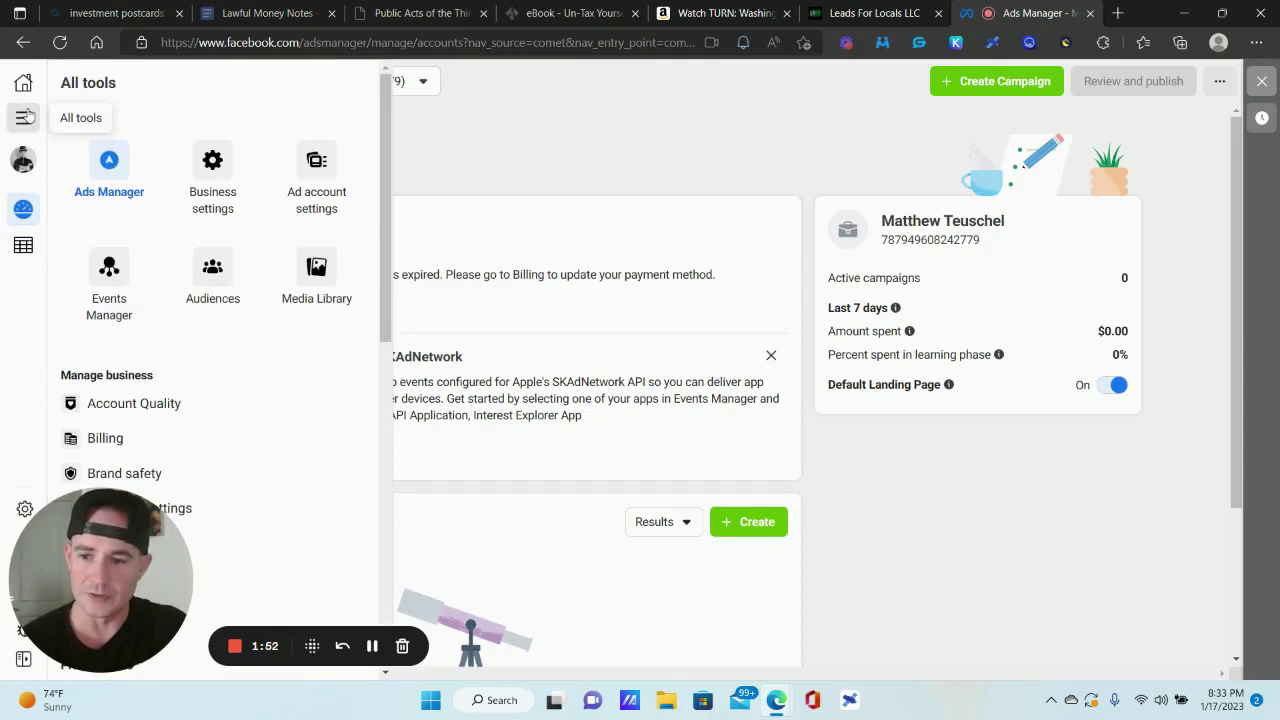
{"action": "left_click", "coordinate": [513, 141]}
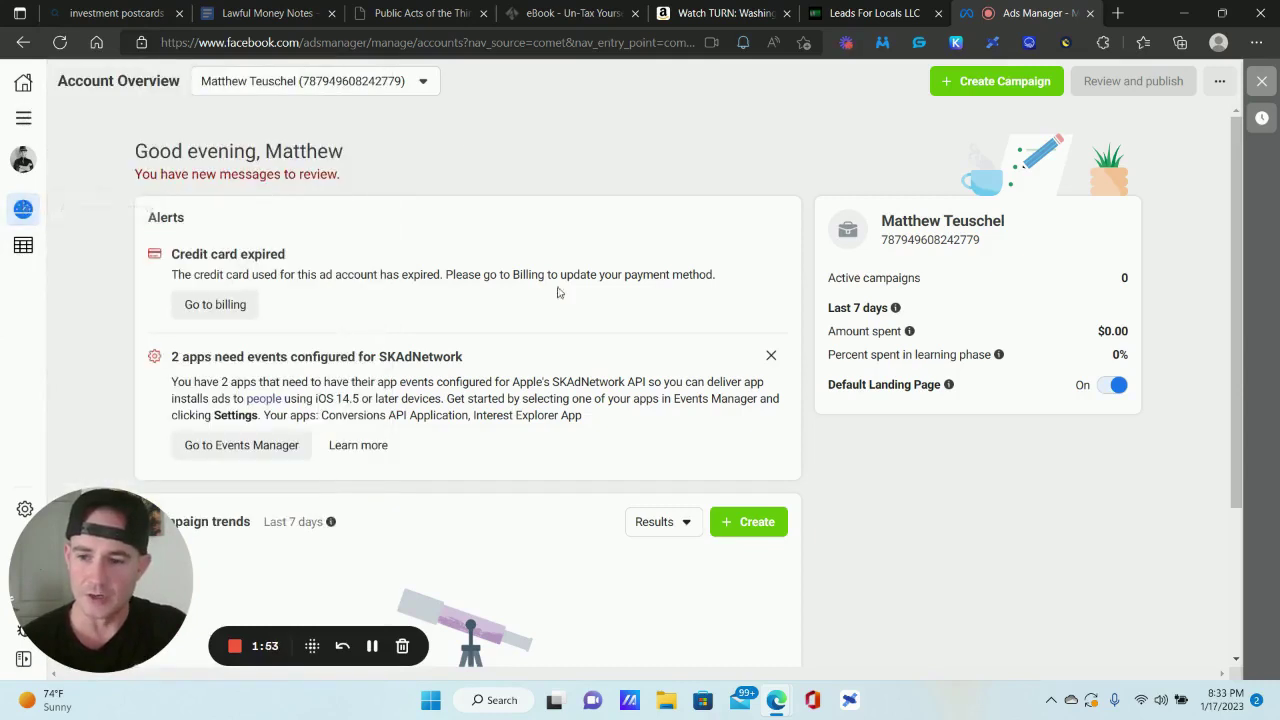
{"action": "left_click", "coordinate": [23, 245]}
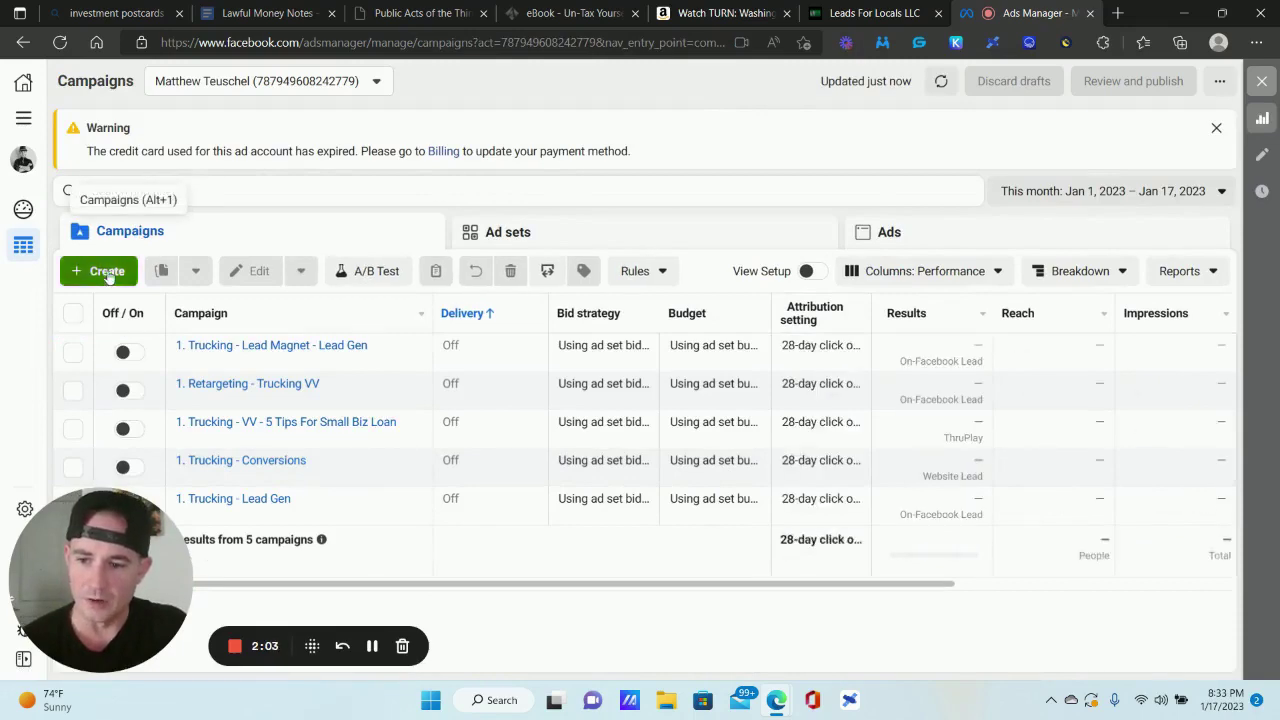
- Create a new campaign with the Leads objective
{"action": "left_click", "coordinate": [107, 273]}
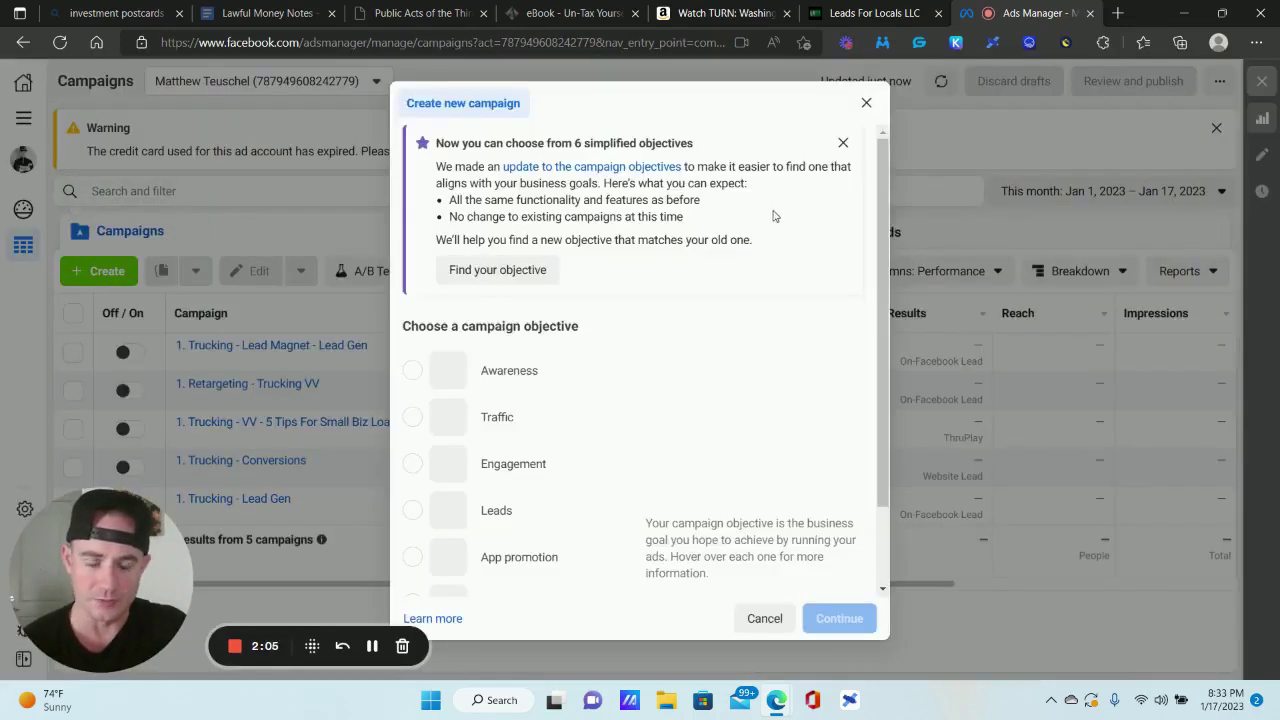
{"action": "left_click", "coordinate": [866, 103]}
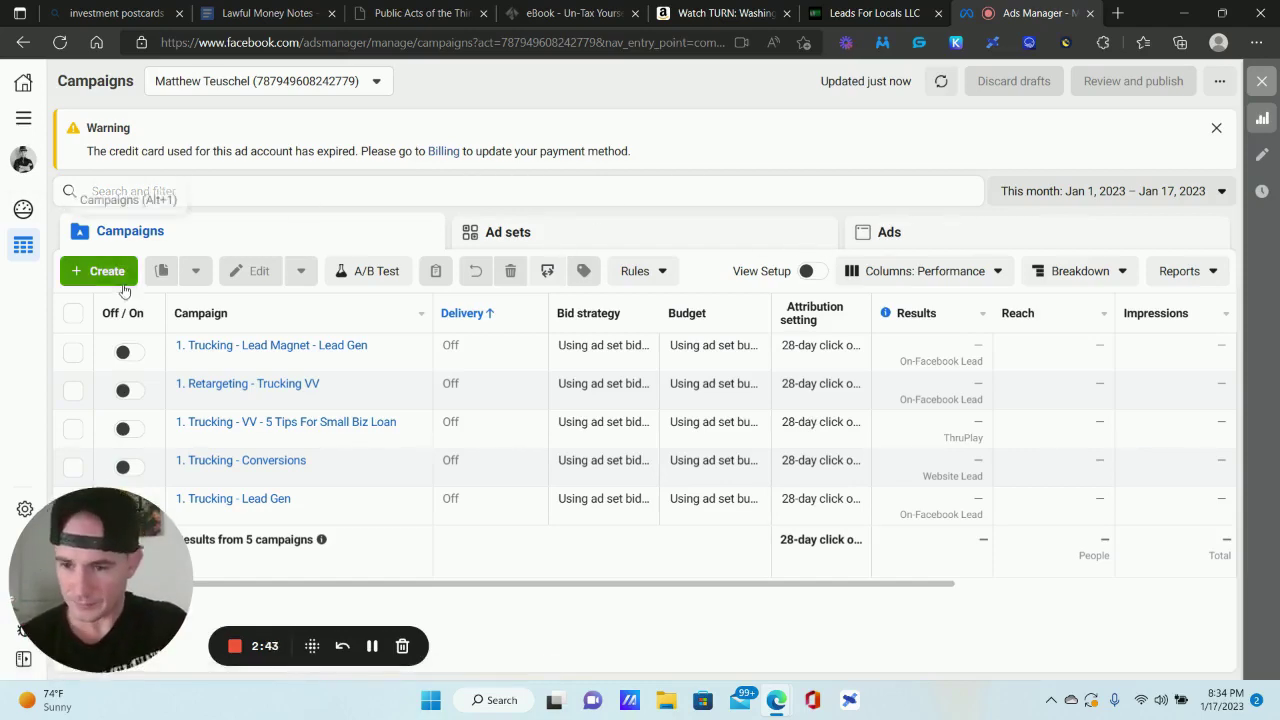
{"action": "left_click", "coordinate": [118, 278]}
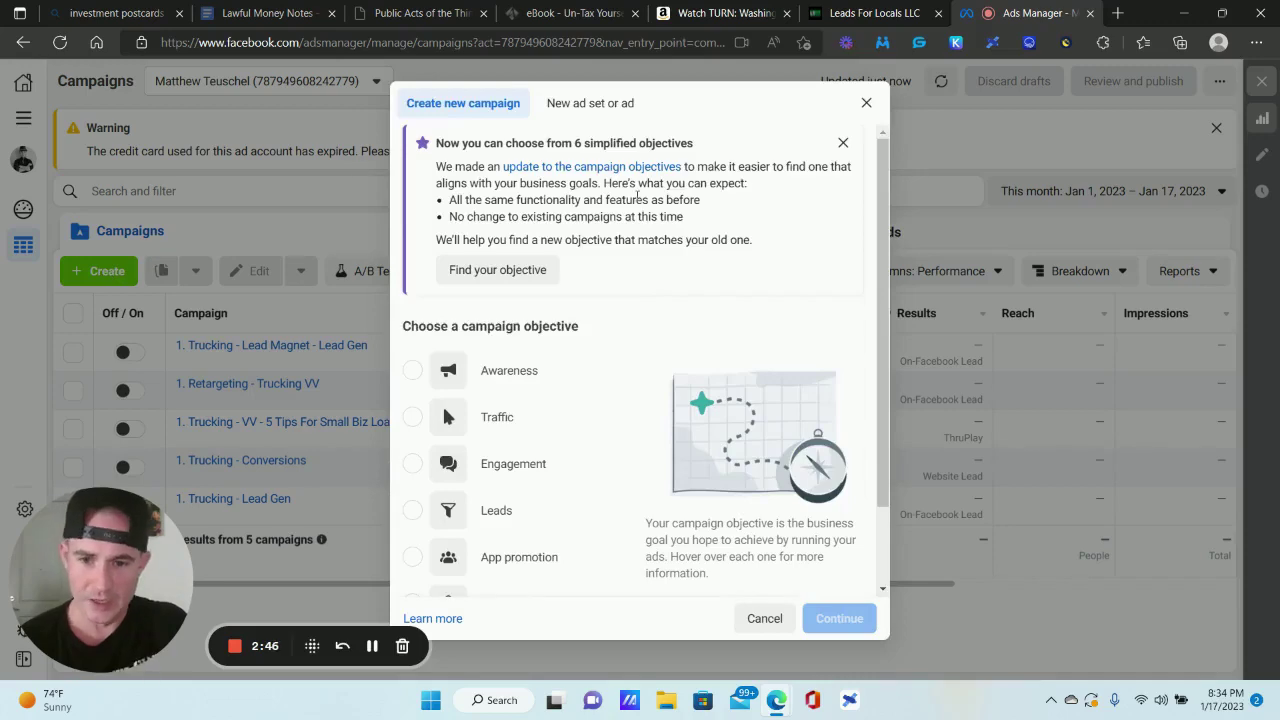
{"action": "scroll", "coordinate": [645, 242], "scroll_direction": "down", "scroll_amount": 1}
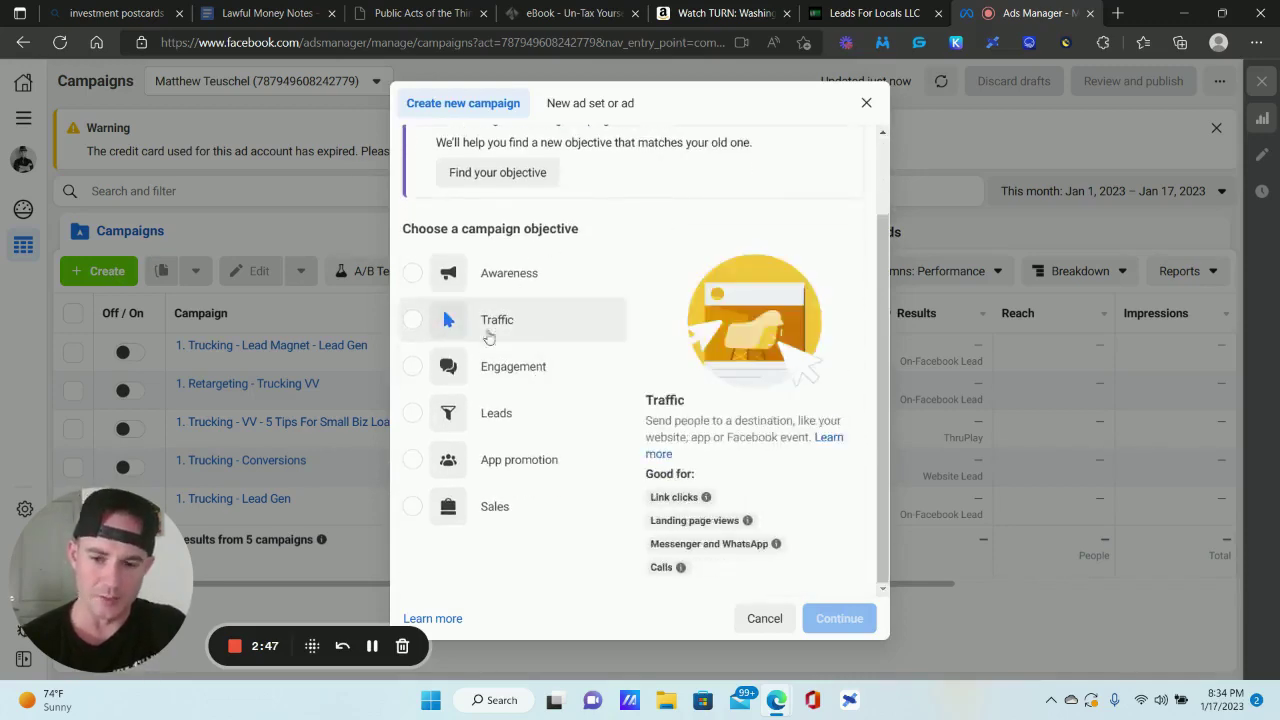
{"action": "left_click", "coordinate": [520, 418]}
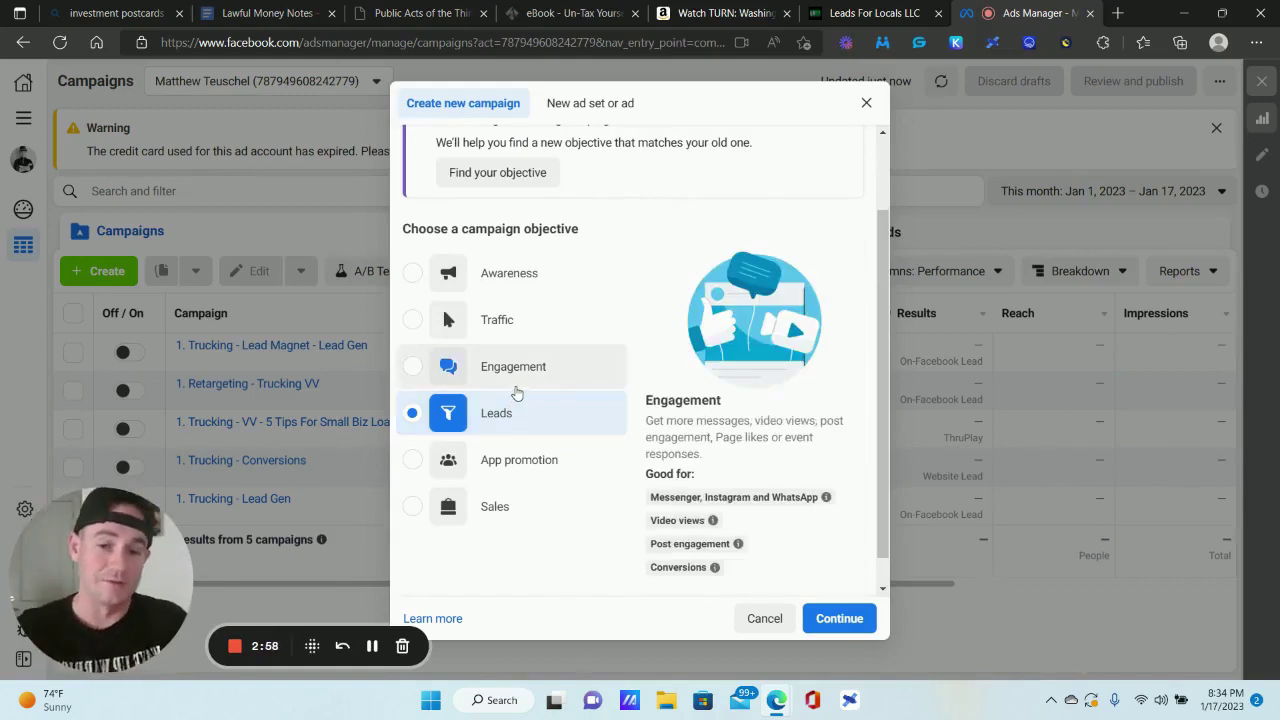
{"action": "left_click", "coordinate": [845, 625]}
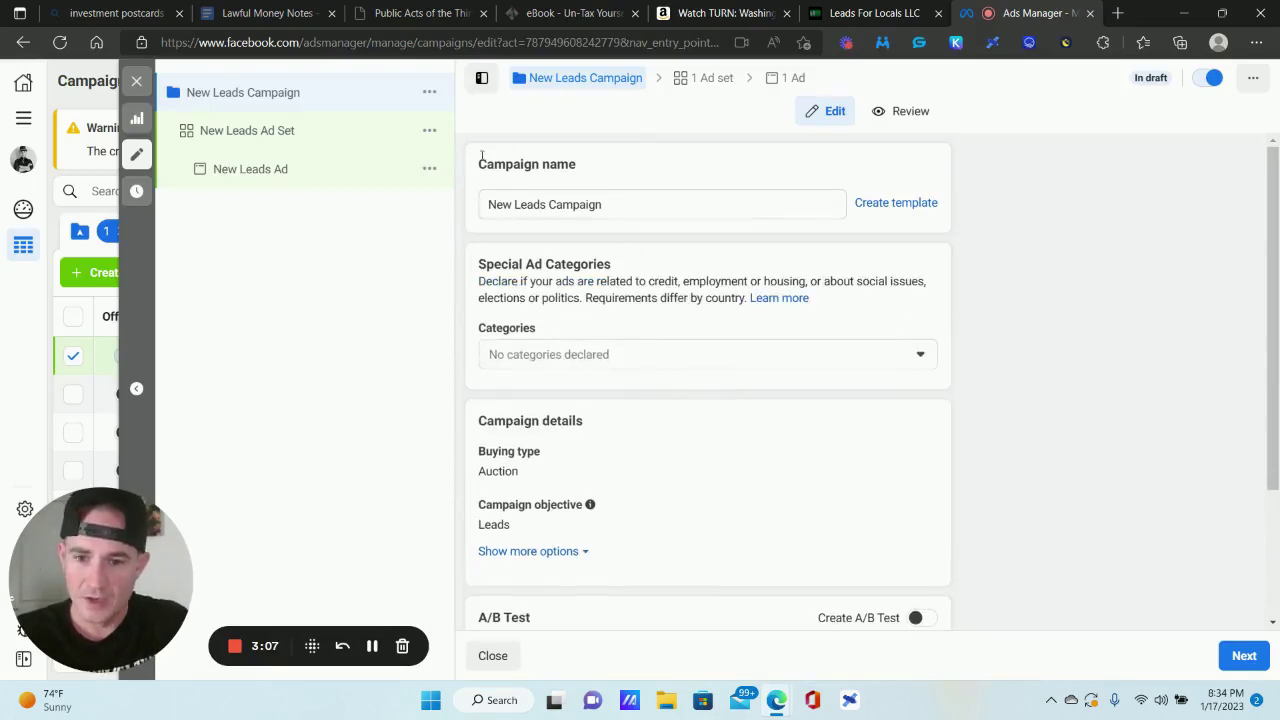
- Rename the campaign as "1. Test - Lead Form"
{"action": "triple_click", "coordinate": [590, 205]}
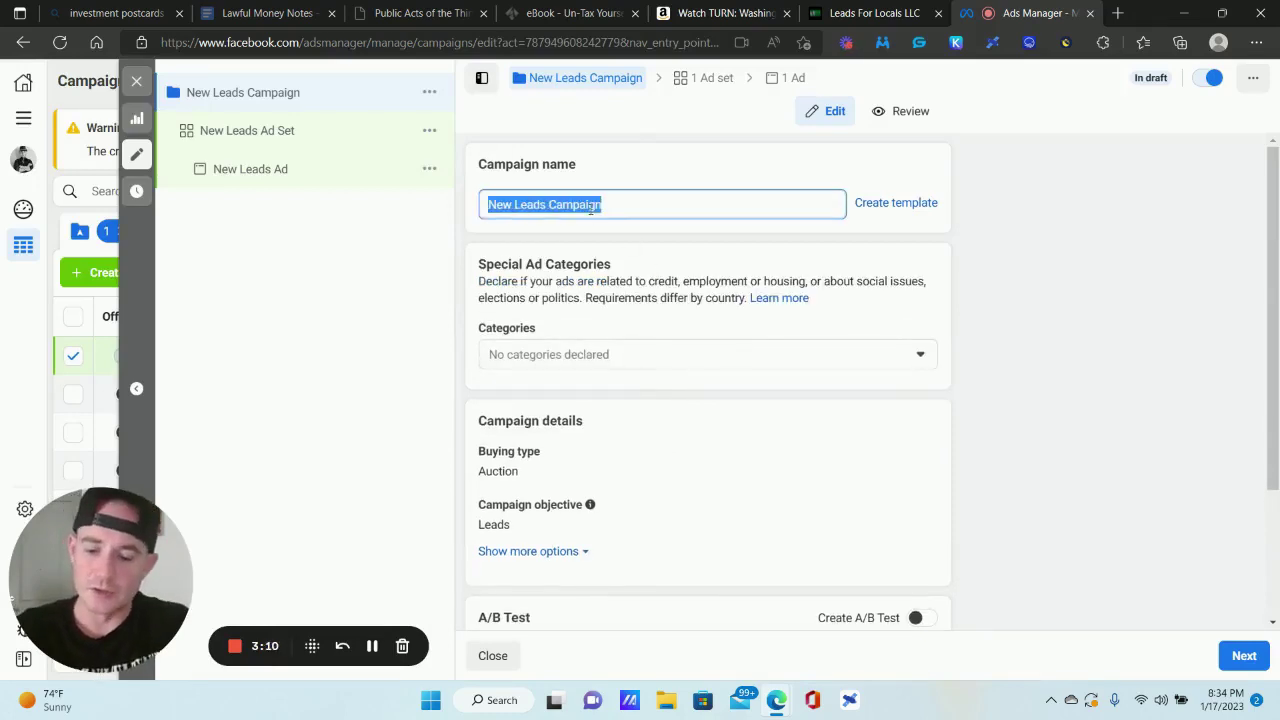
{"action": "type", "text": "1."}
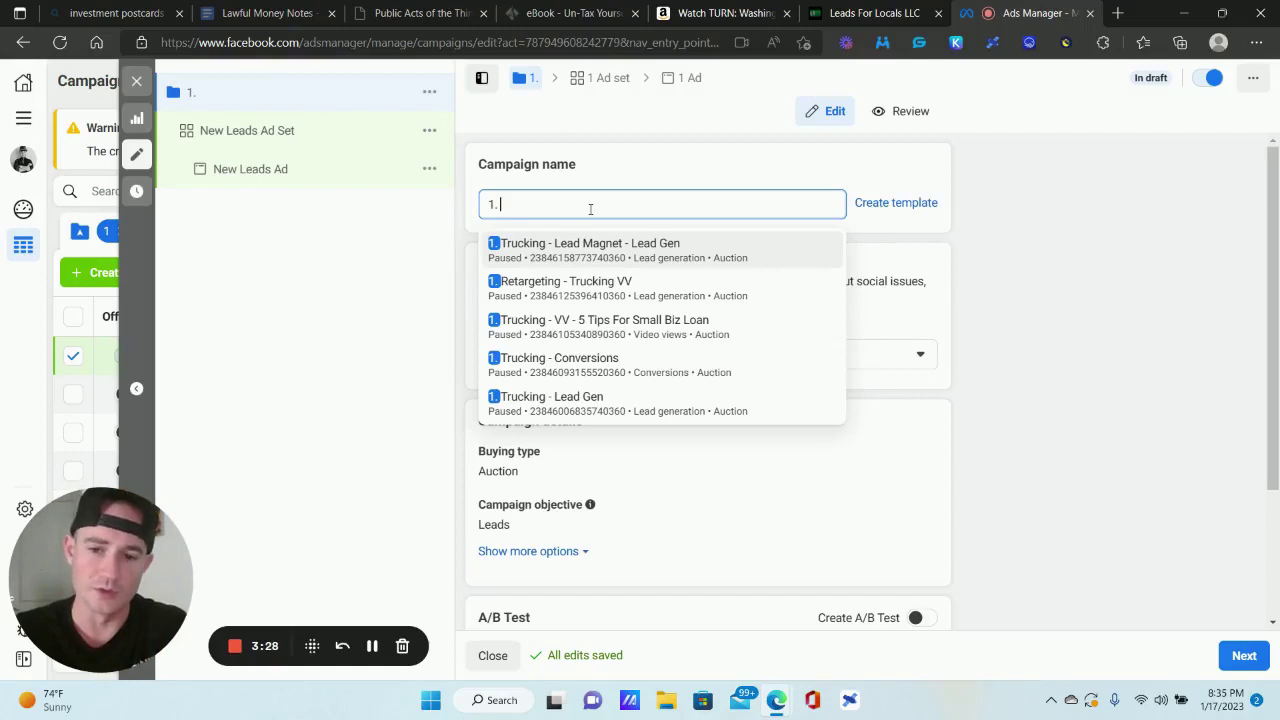
{"action": "type", "text": "Test"}
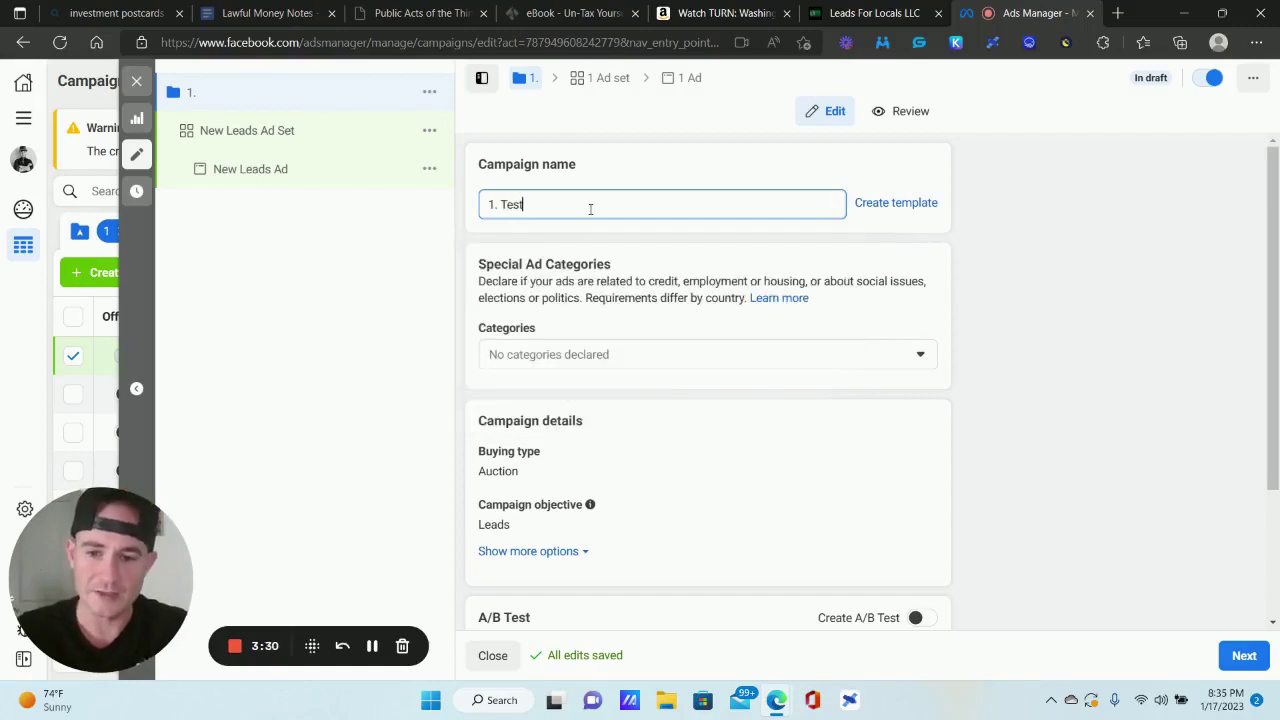
{"action": "type", "text": " - Lead Form"}
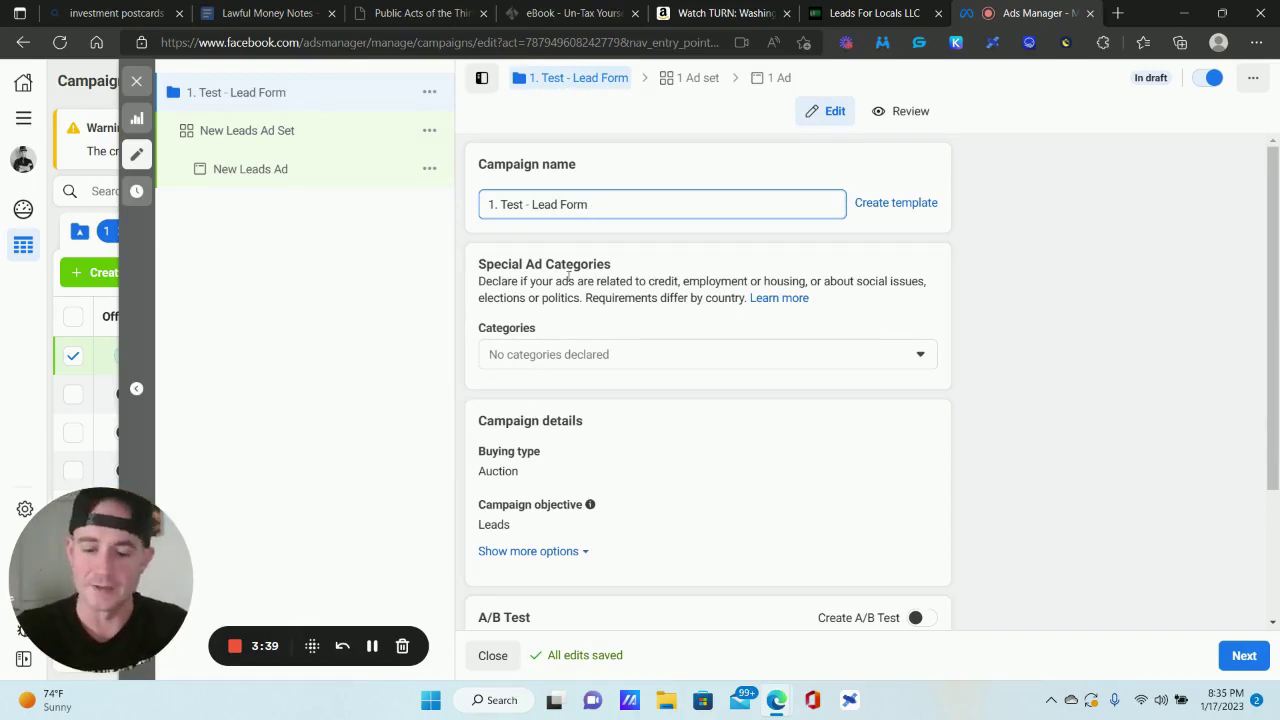
- Examine the special ad category choices and the remaining campaign settings without declaring a category
{"action": "scroll", "coordinate": [570, 256], "scroll_direction": "down", "scroll_amount": 1}
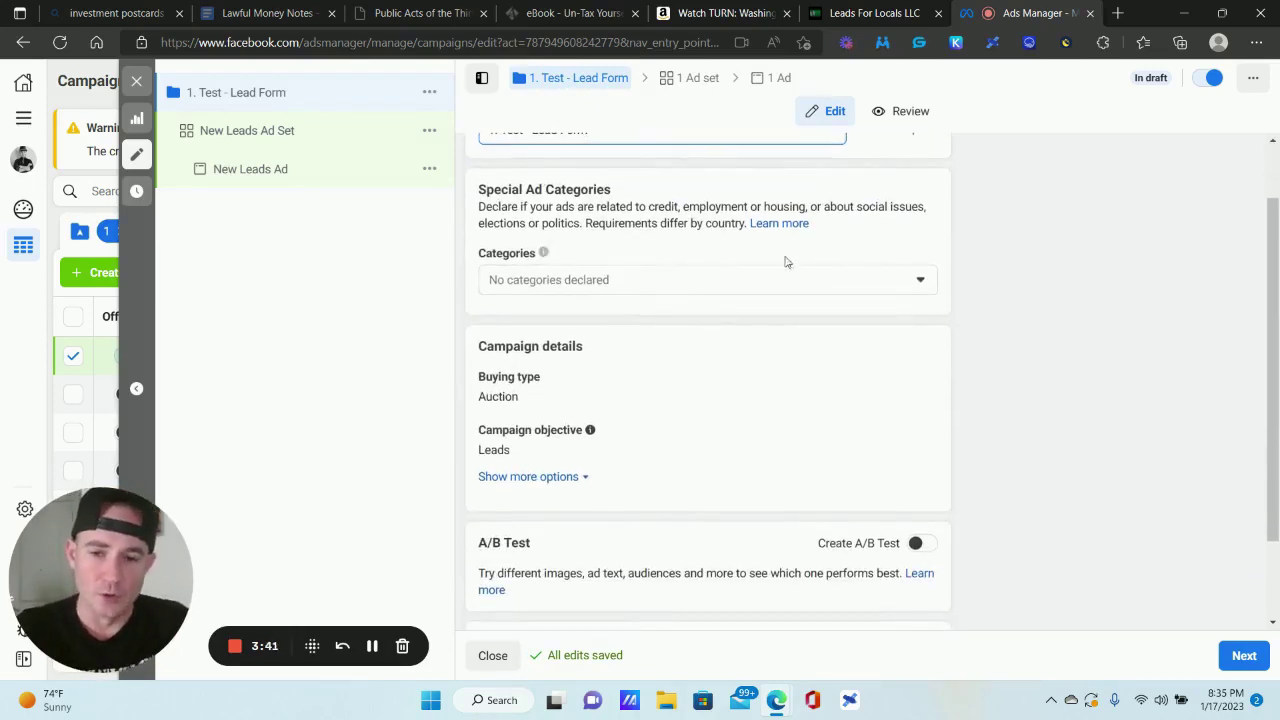
{"action": "left_click", "coordinate": [921, 284]}
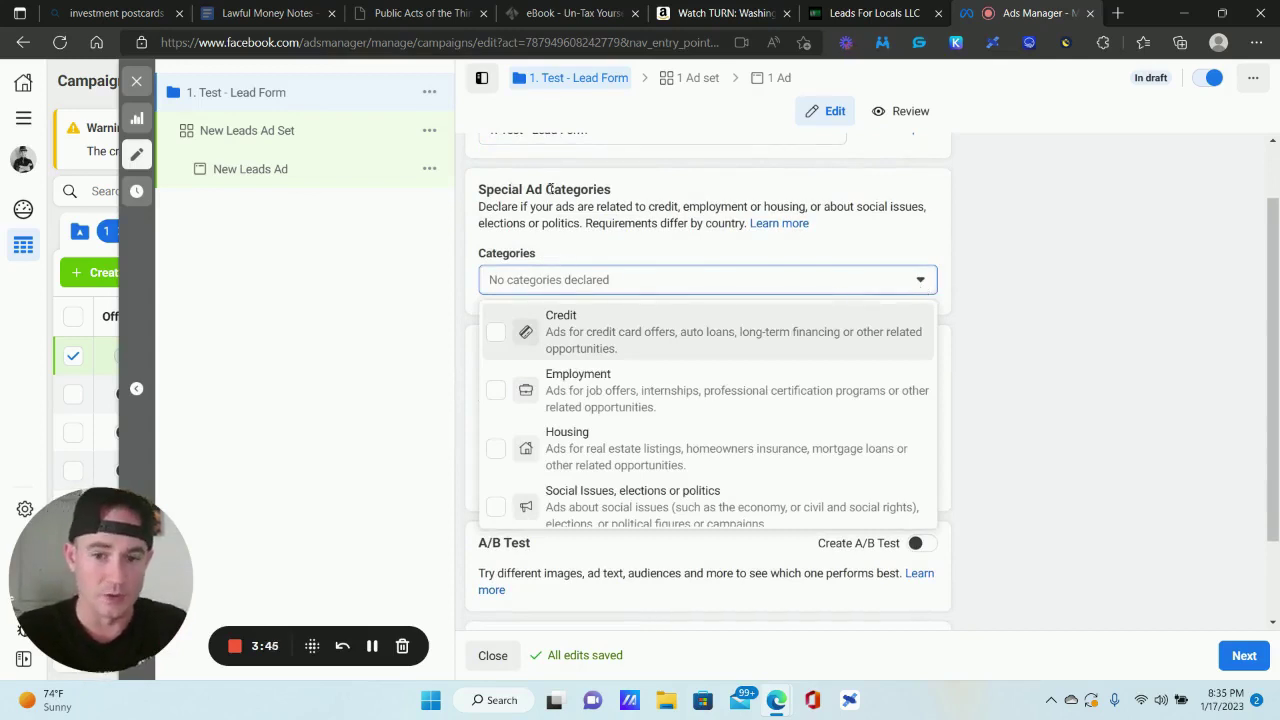
{"action": "scroll", "coordinate": [631, 311], "scroll_direction": "down", "scroll_amount": 1}
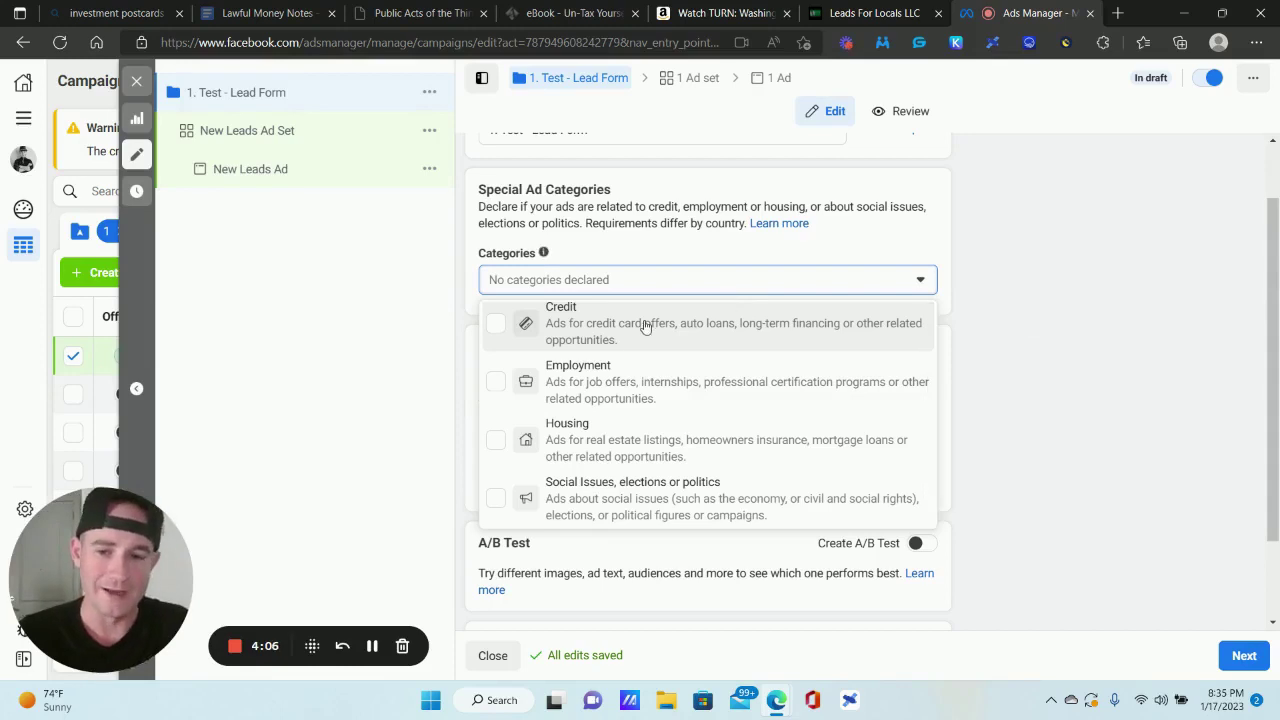
{"action": "left_click", "coordinate": [1036, 277]}
{"action": "scroll", "coordinate": [902, 293], "scroll_direction": "down", "scroll_amount": 1}
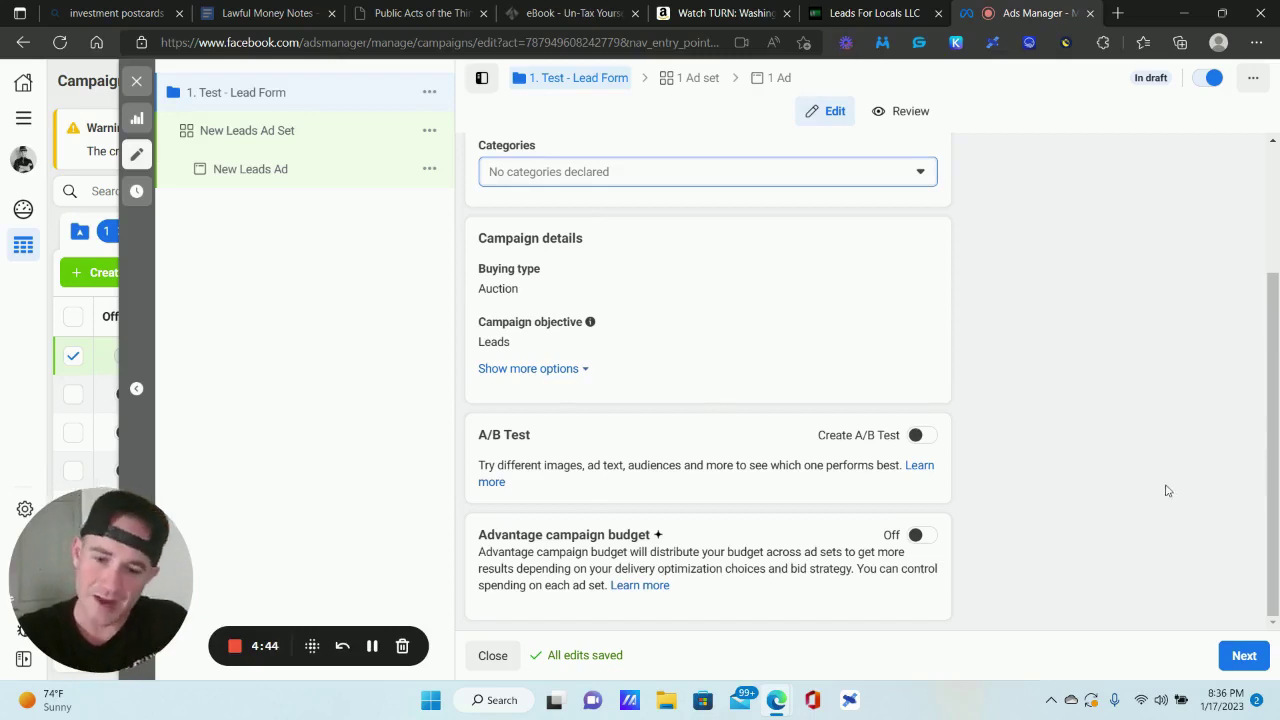
- Continue to the ad set and rename it as "25-40 / housing interests / 2 layers"
{"action": "left_click", "coordinate": [1243, 655]}
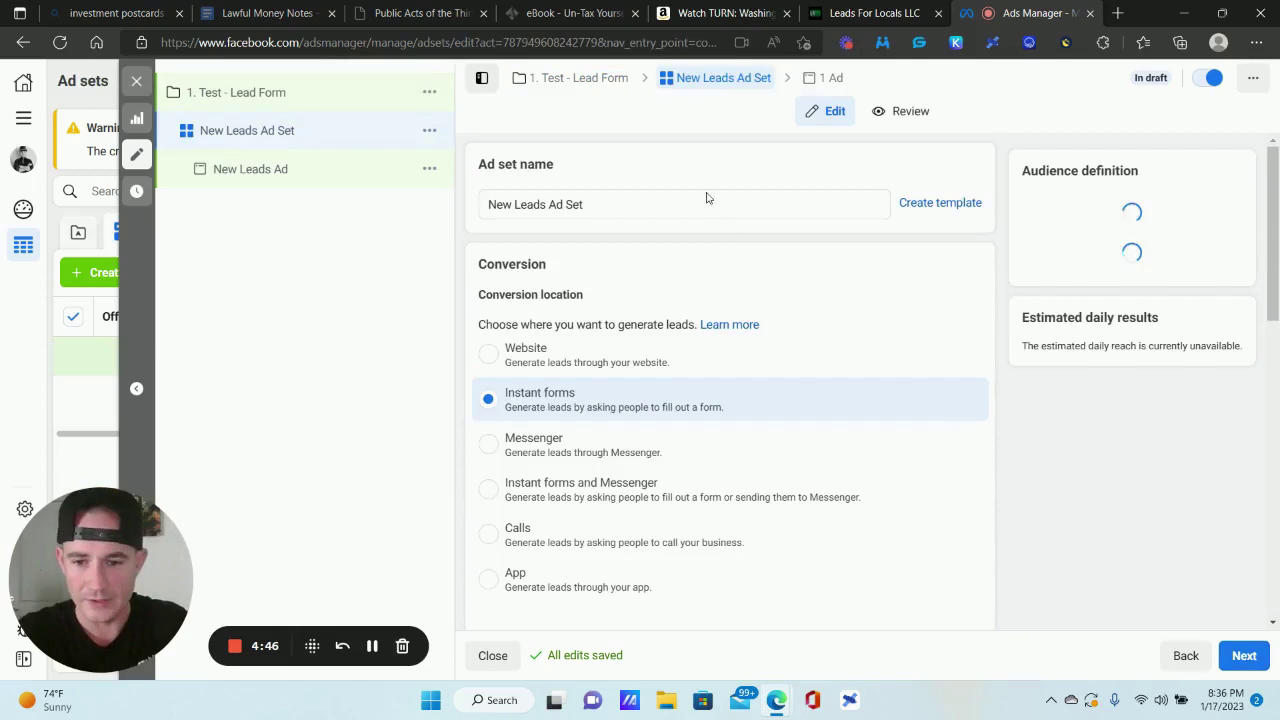
{"action": "triple_click", "coordinate": [594, 201]}
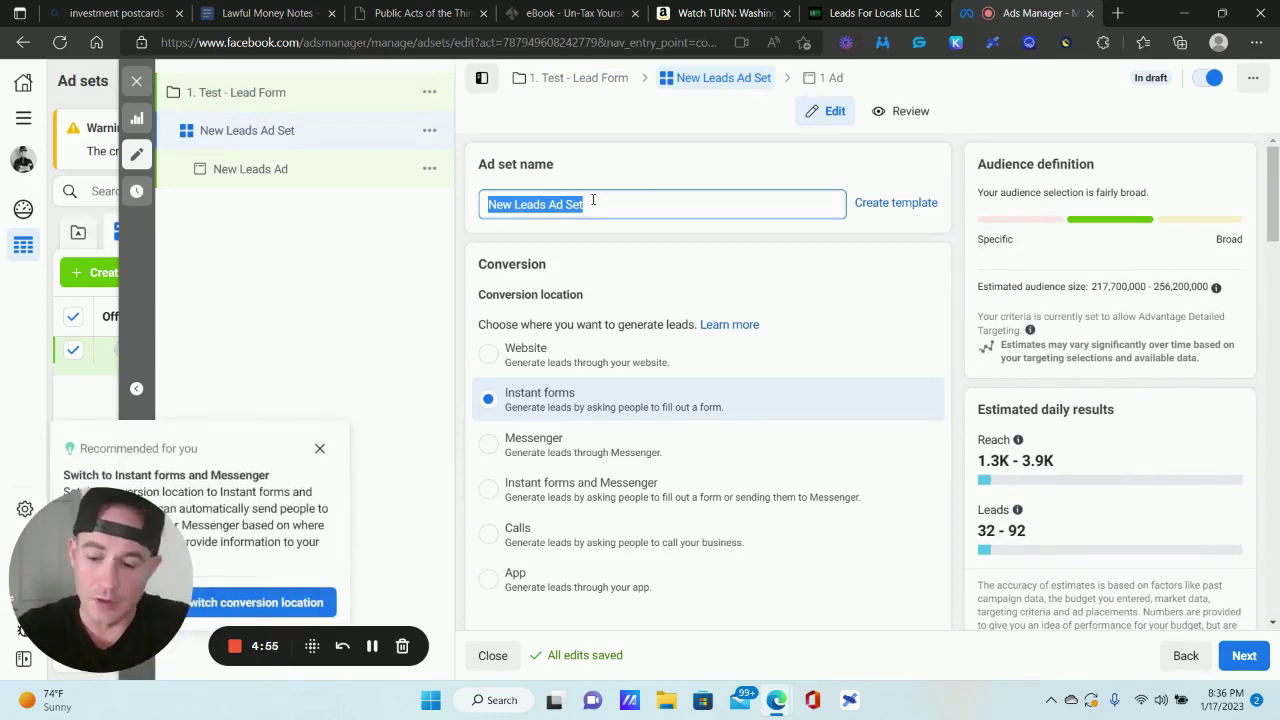
{"action": "type", "text": "25"}
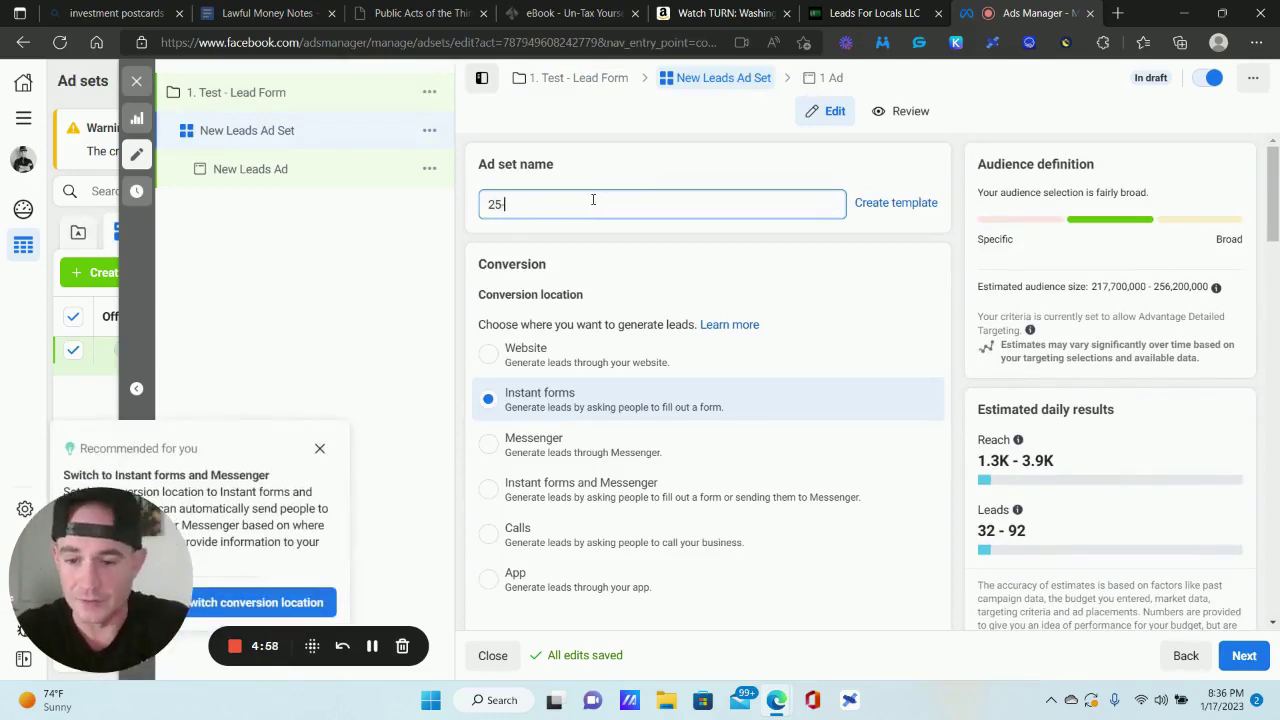
{"action": "type", "text": "-40"}
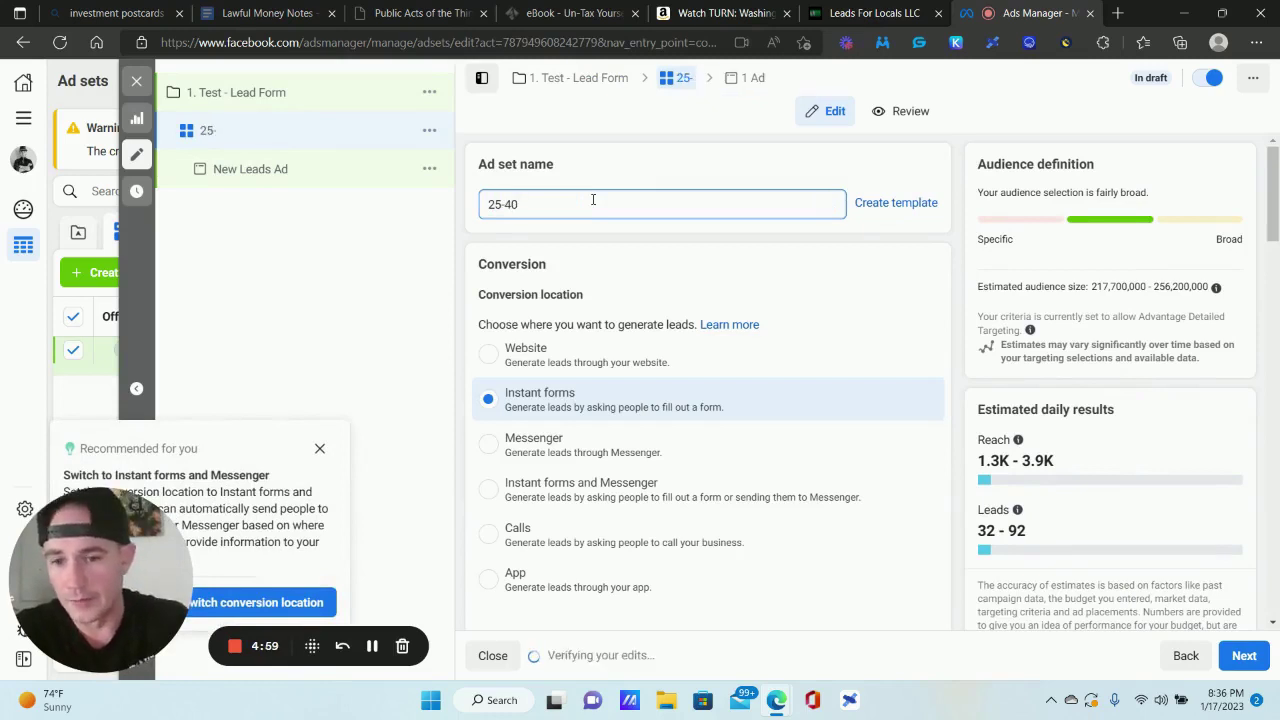
{"action": "type", "text": " / housing interst"}
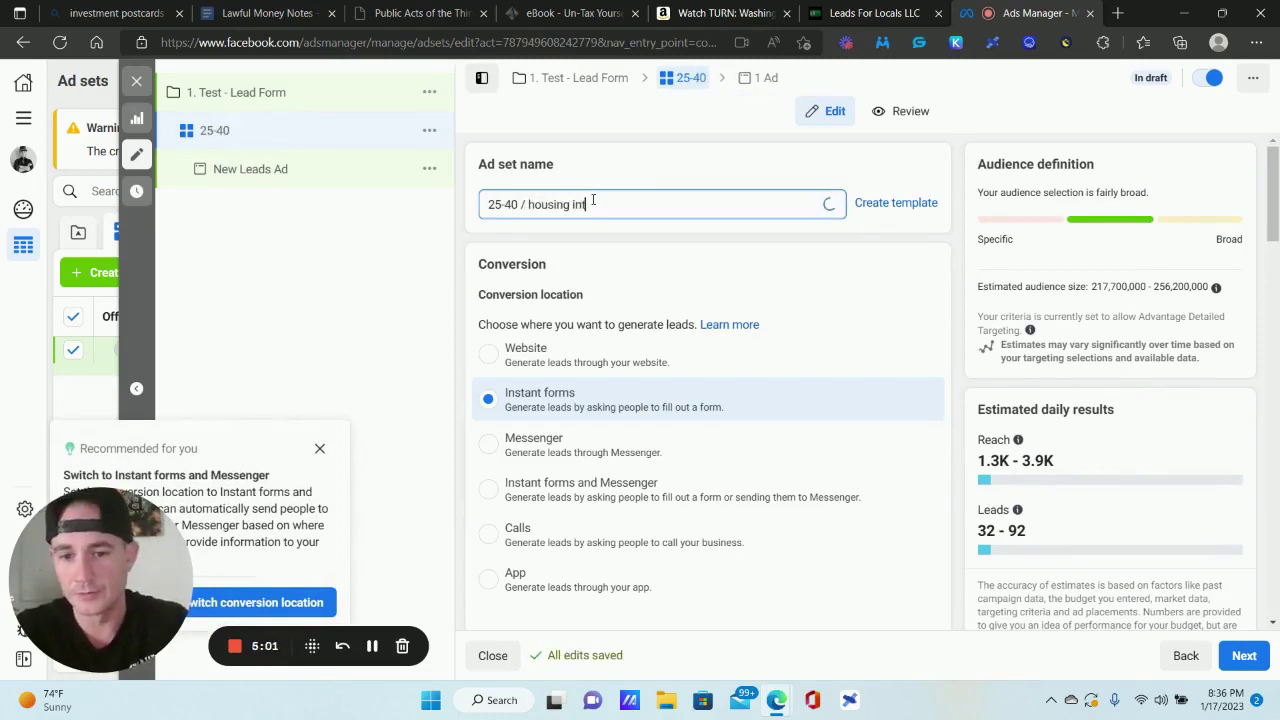
{"action": "key", "text": "BackSpace"}
{"action": "key", "text": "BackSpace"}
{"action": "type", "text": "ests / 2 layers"}
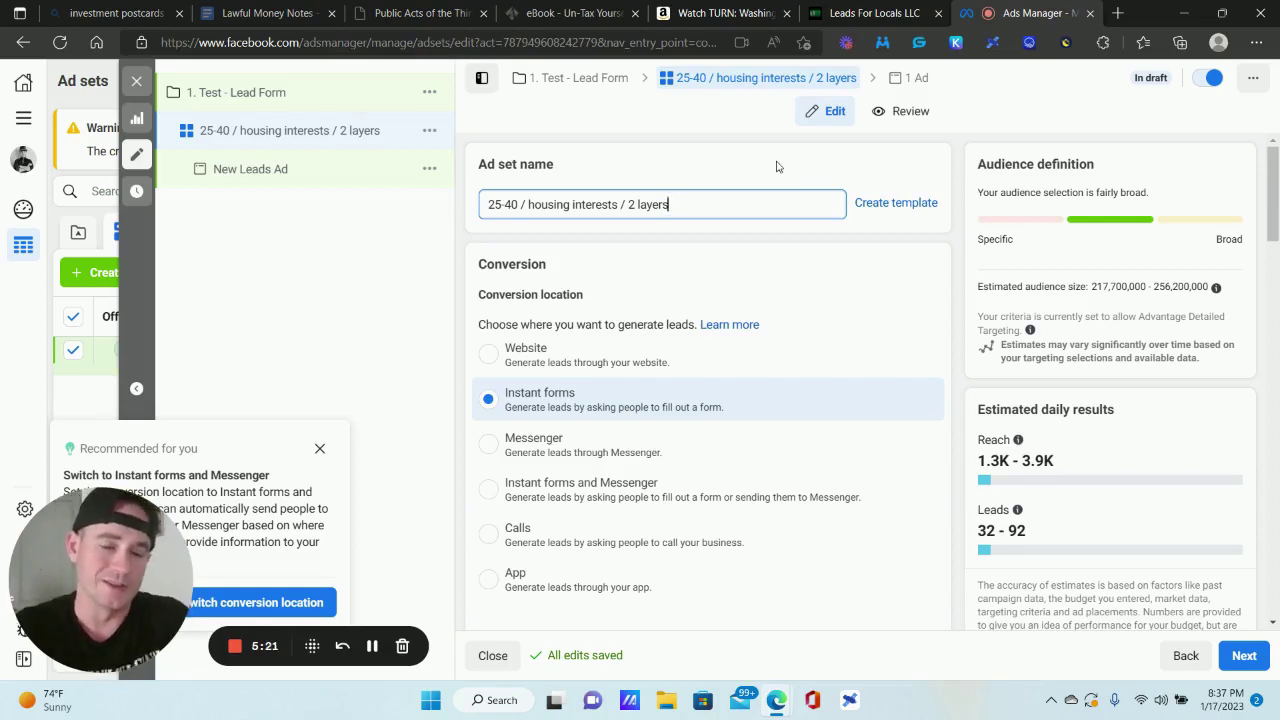
- Examine the ad set's conversion location, dynamic creative, catalog and daily budget settings
{"action": "scroll", "coordinate": [776, 168], "scroll_direction": "down", "scroll_amount": 2}
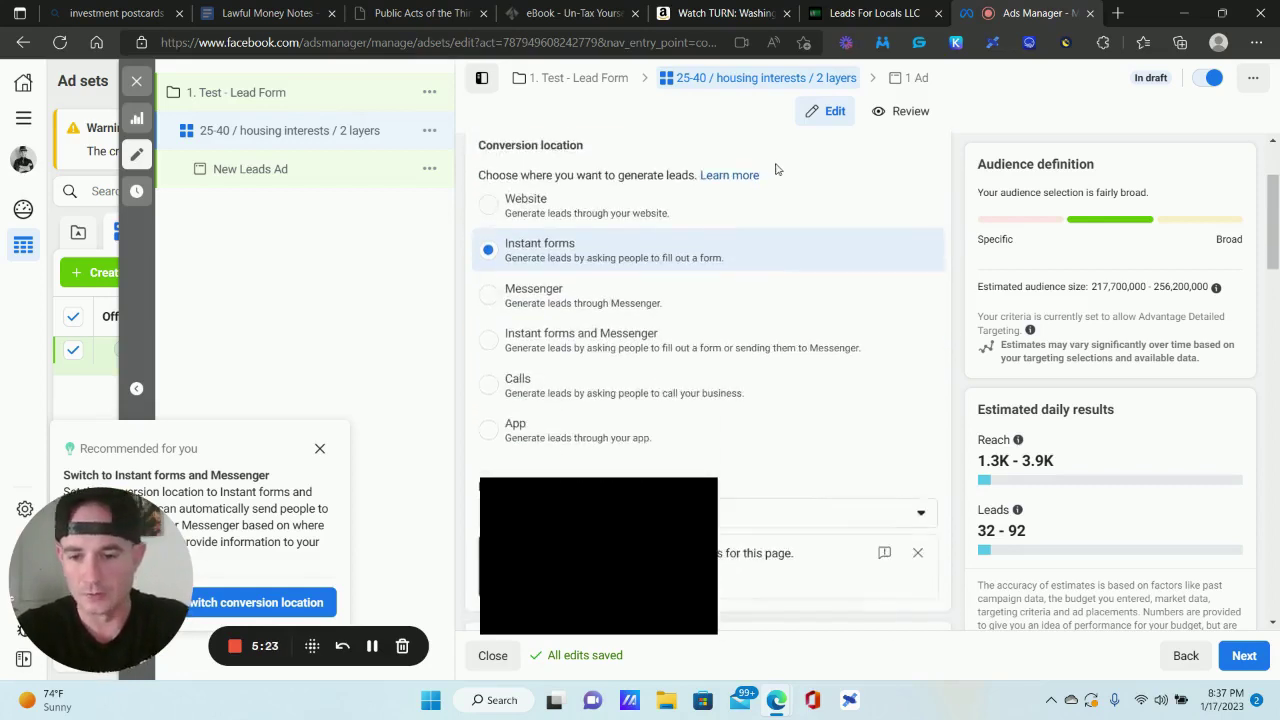
{"action": "scroll", "coordinate": [829, 200], "scroll_direction": "up", "scroll_amount": 1}
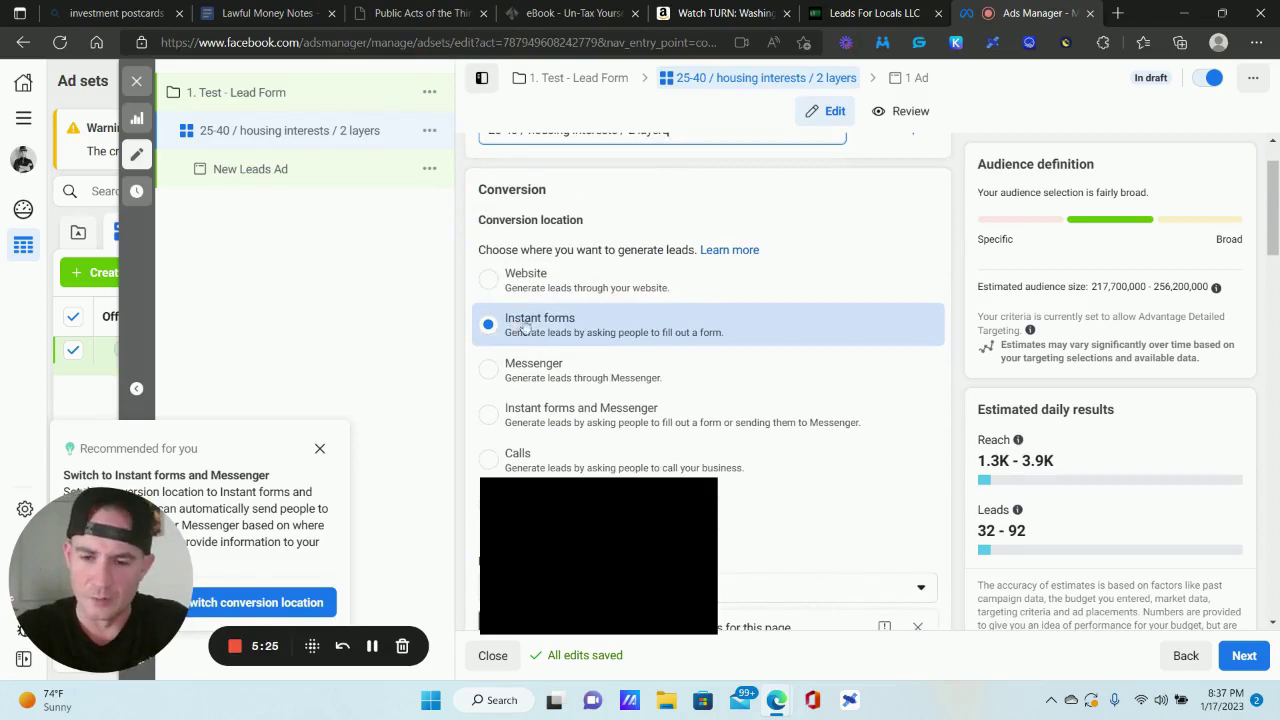
{"action": "scroll", "coordinate": [510, 335], "scroll_direction": "down", "scroll_amount": 1}
{"action": "scroll", "coordinate": [510, 335], "scroll_direction": "down", "scroll_amount": 2}
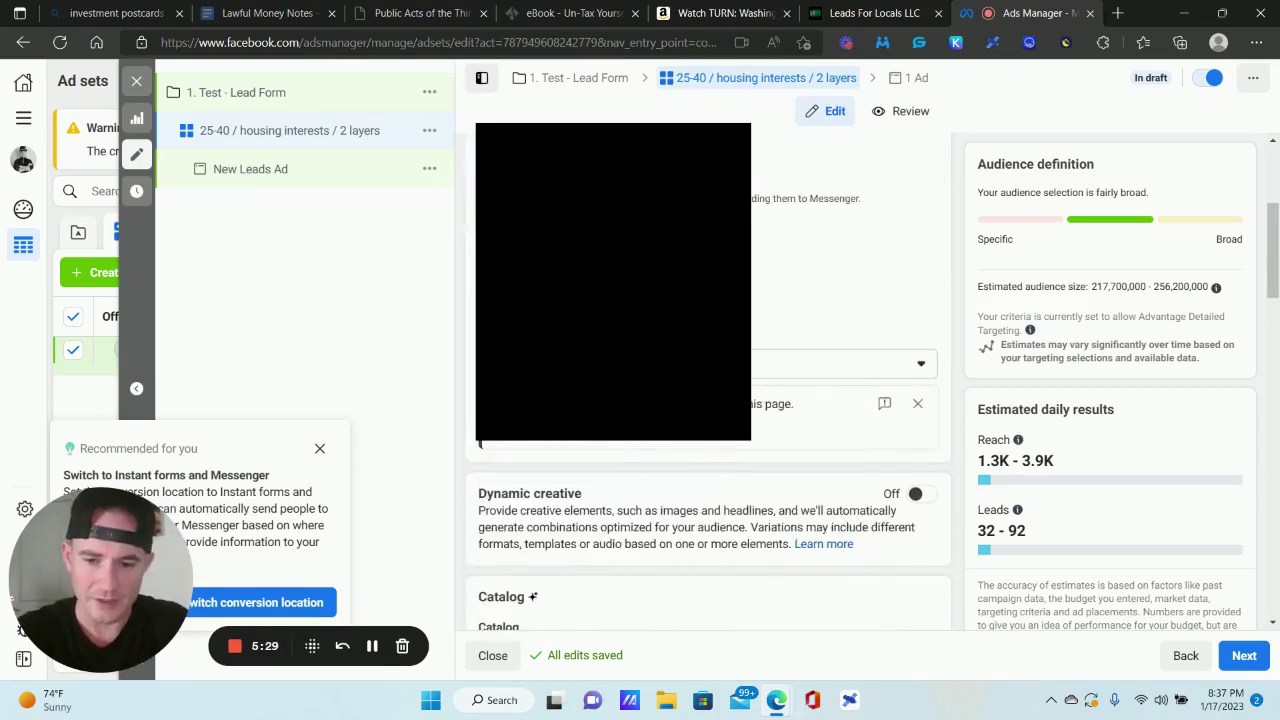
{"action": "scroll", "coordinate": [850, 400], "scroll_direction": "down", "scroll_amount": 3}
{"action": "scroll", "coordinate": [707, 400], "scroll_direction": "down", "scroll_amount": 2}
{"action": "scroll", "coordinate": [707, 400], "scroll_direction": "up", "scroll_amount": 2}
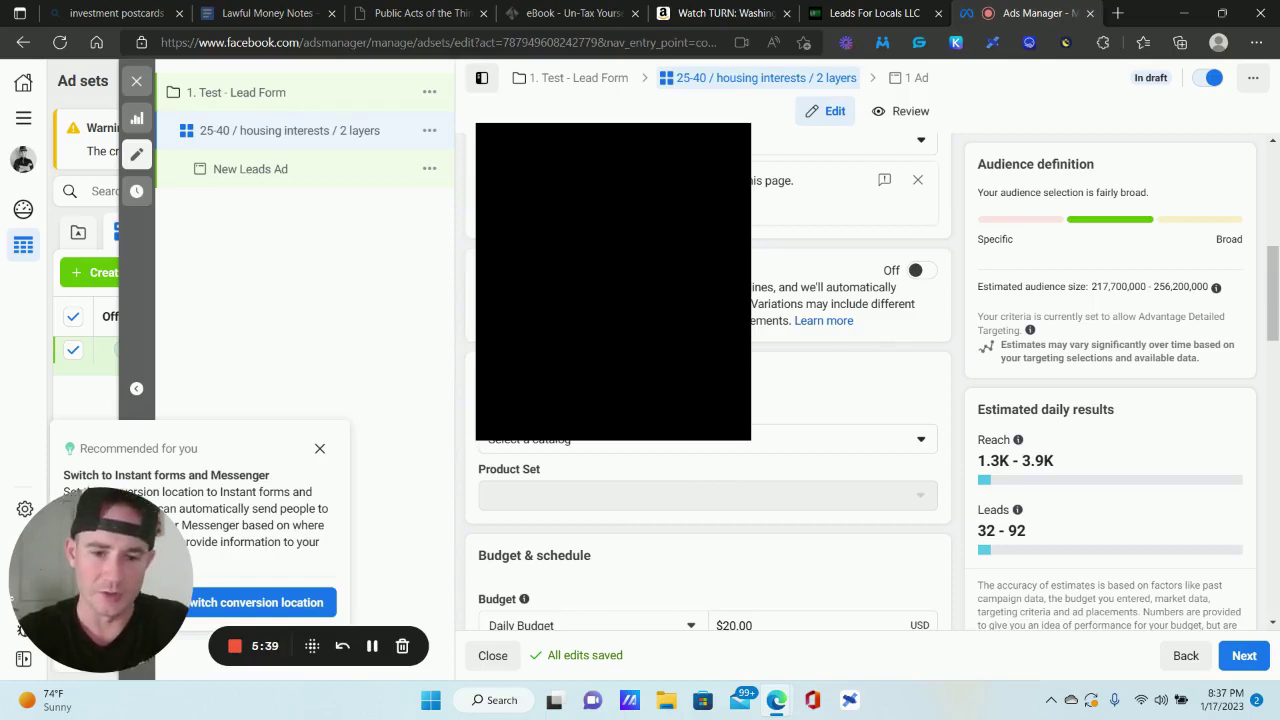
{"action": "scroll", "coordinate": [708, 382], "scroll_direction": "down", "scroll_amount": 3}
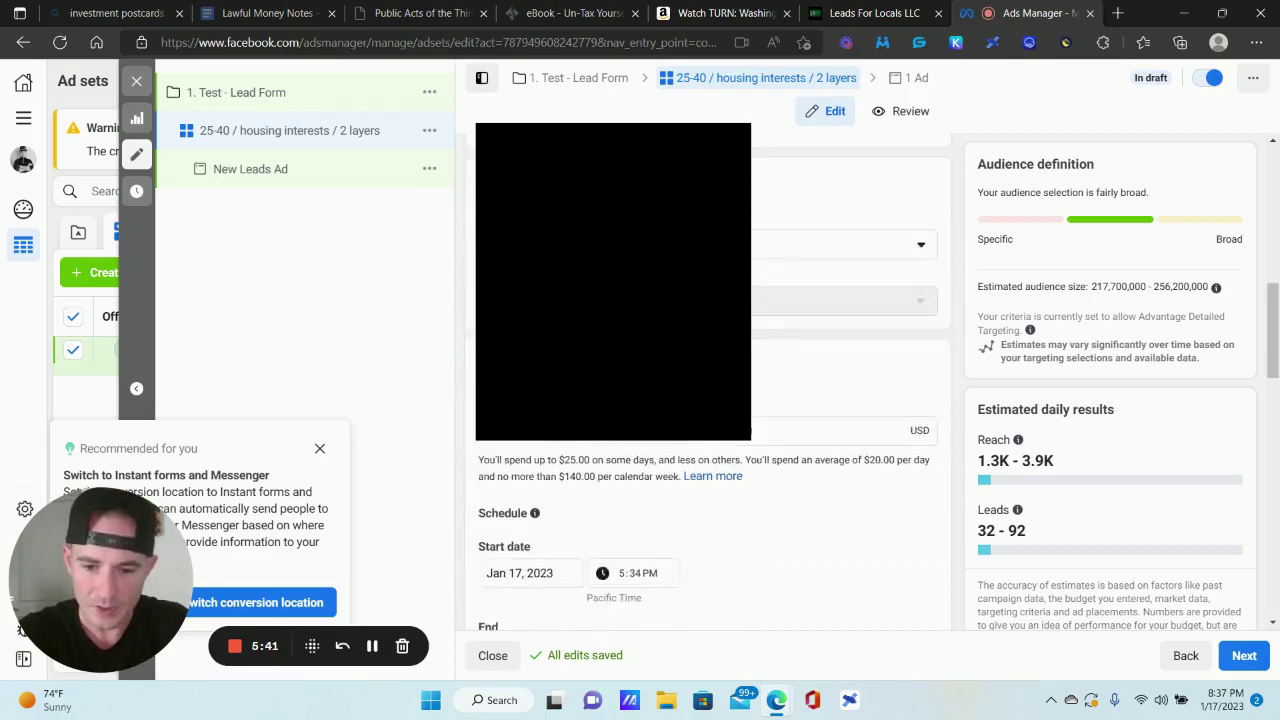
{"action": "scroll", "coordinate": [708, 382], "scroll_direction": "down", "scroll_amount": 3}
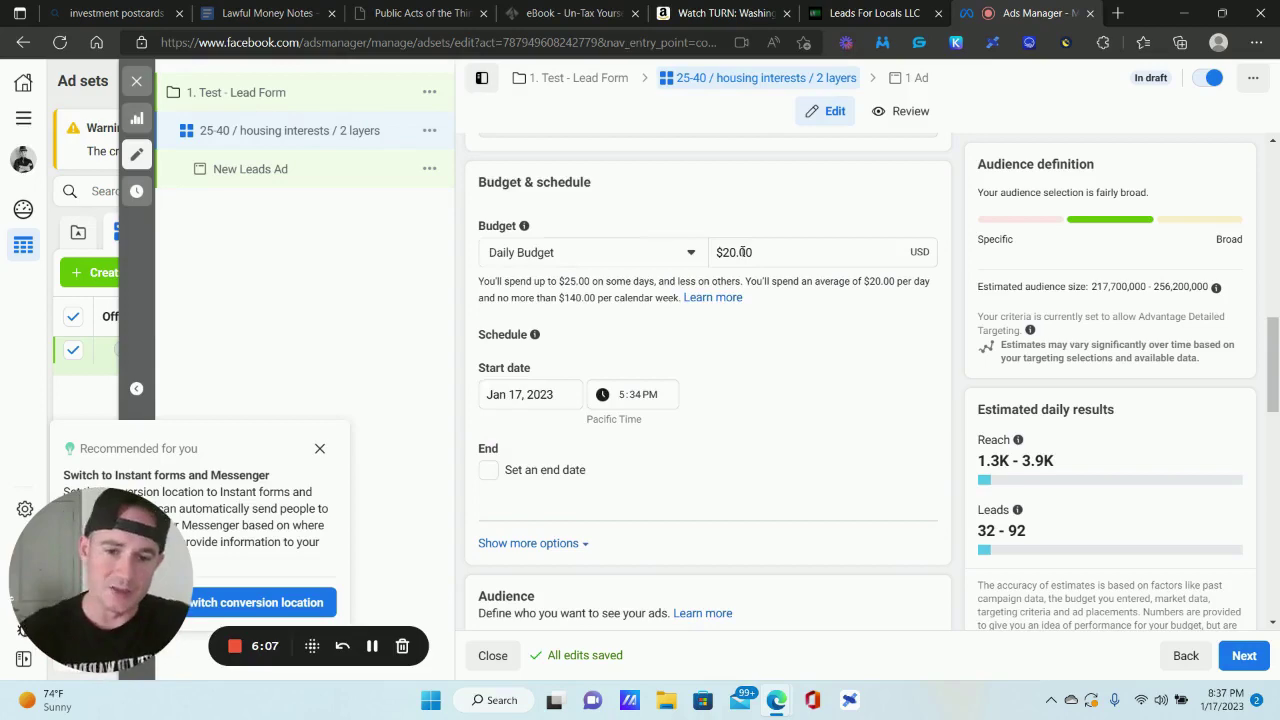
- Set the ad set's schedule to start on January 19, 2023 at 4:34 AM Pacific Time
{"action": "scroll", "coordinate": [775, 175], "scroll_direction": "down", "scroll_amount": 2}
{"action": "scroll", "coordinate": [560, 200], "scroll_direction": "up", "scroll_amount": 1}
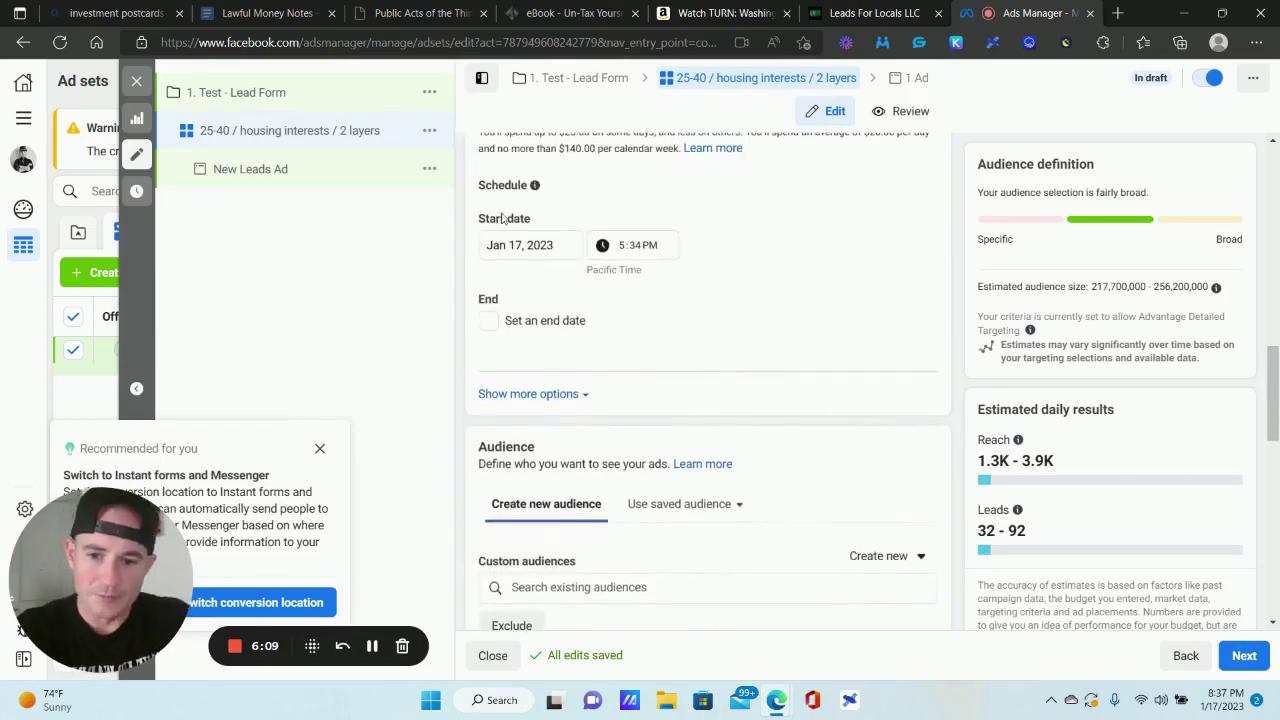
{"action": "left_click", "coordinate": [510, 243]}
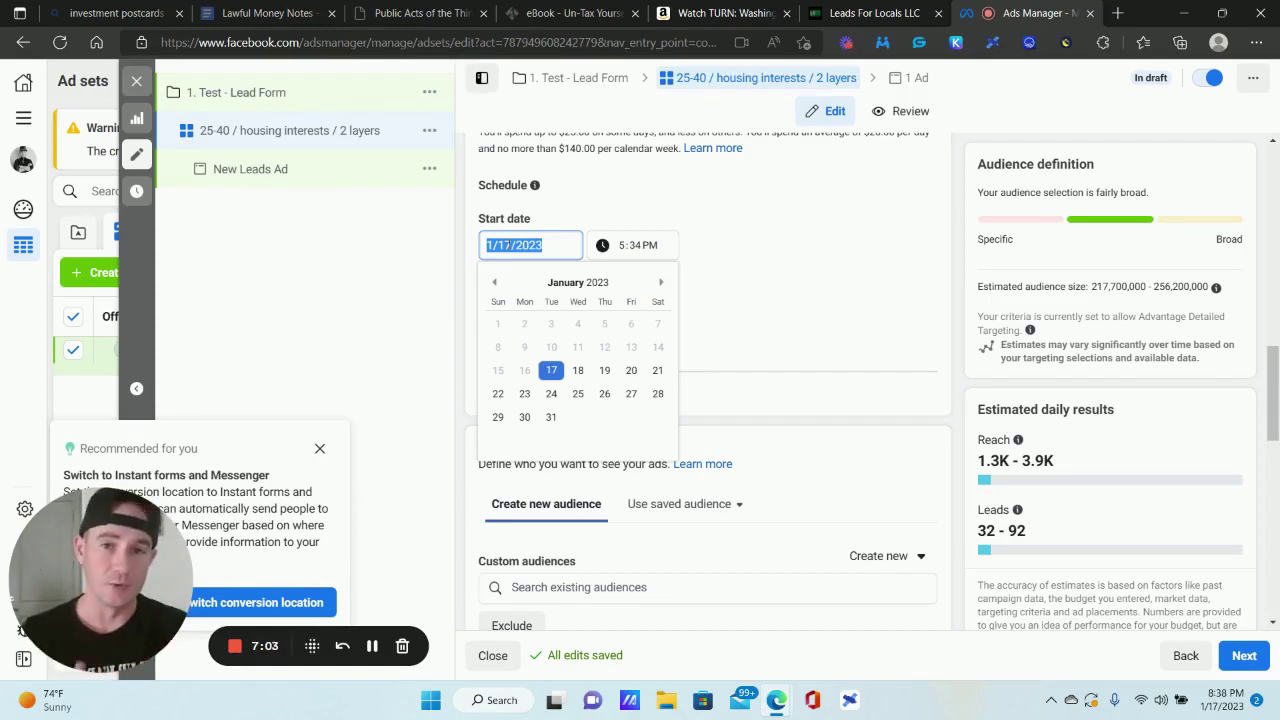
{"action": "left_click", "coordinate": [604, 370]}
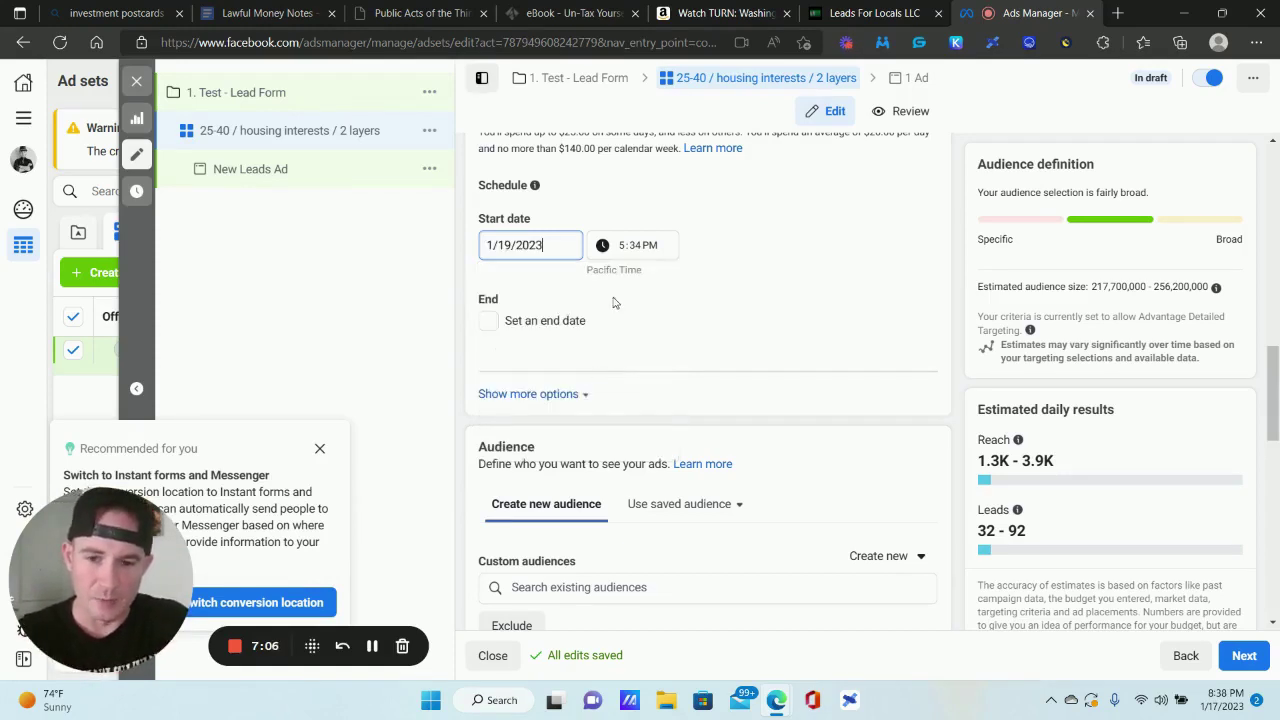
{"action": "left_click", "coordinate": [650, 246]}
{"action": "left_click", "coordinate": [624, 246]}
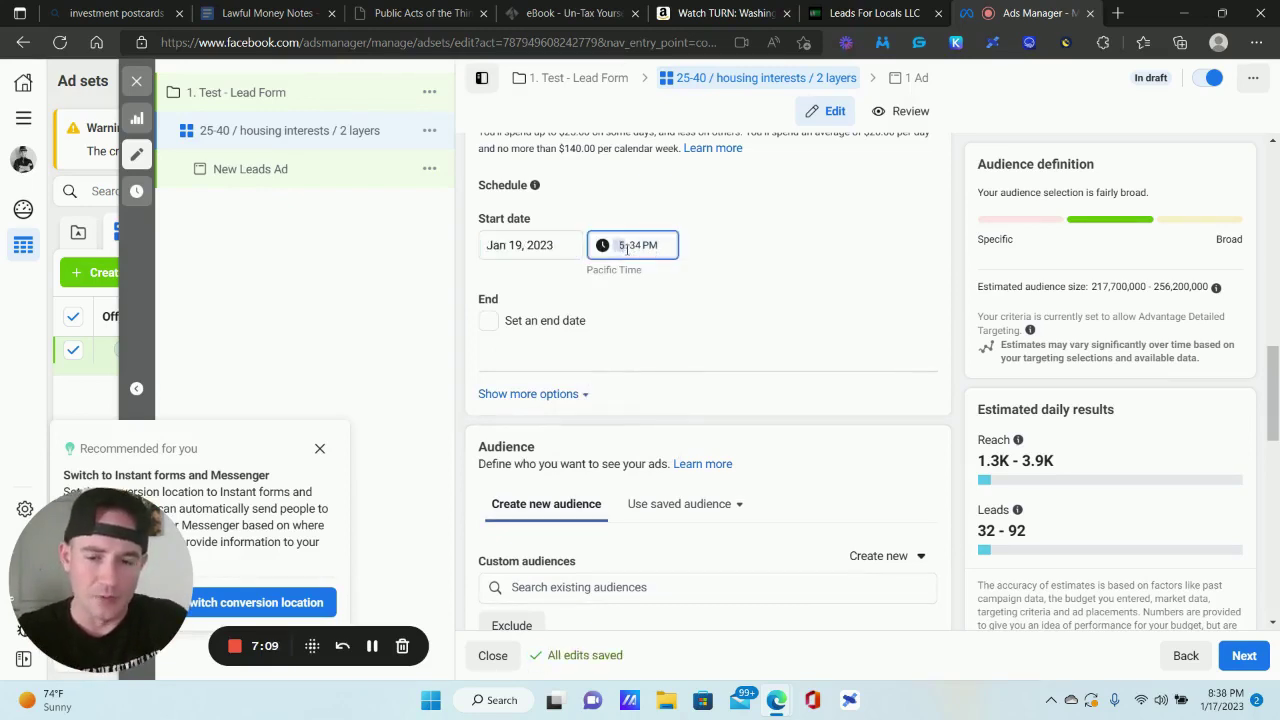
{"action": "left_click", "coordinate": [650, 246]}
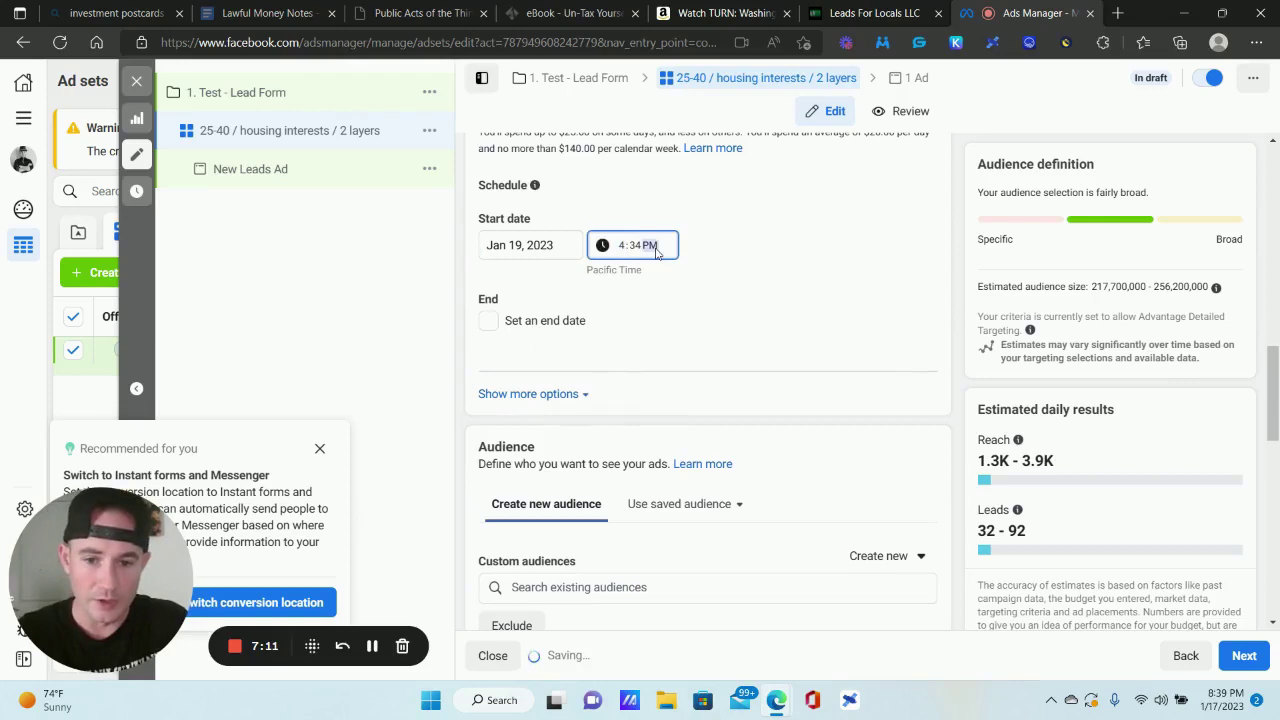
{"action": "key", "text": "Down"}
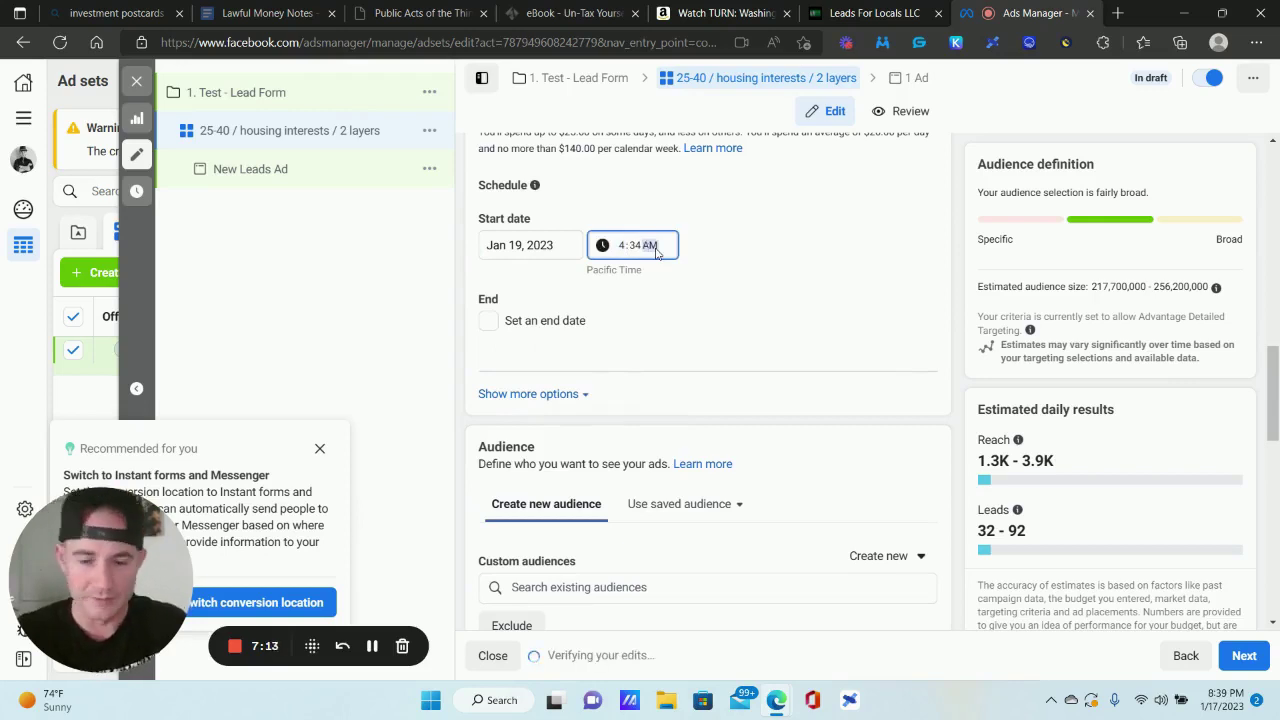
{"action": "left_click", "coordinate": [763, 268]}
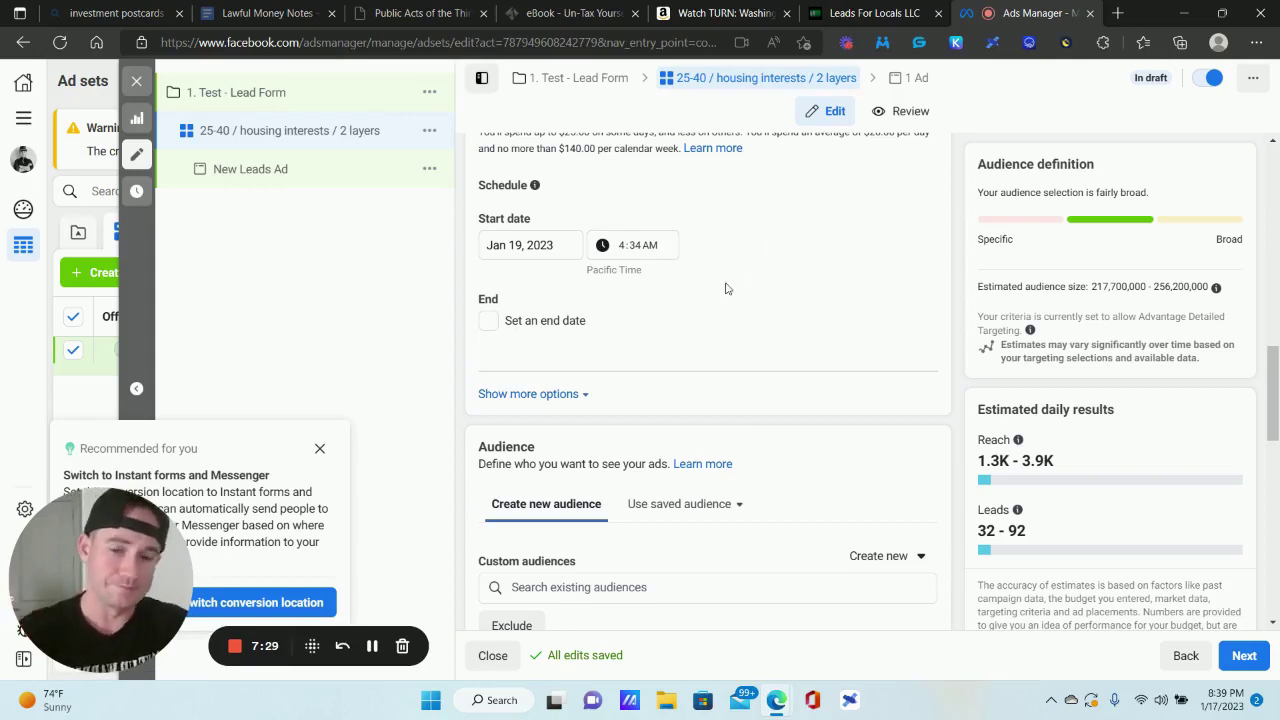
- Examine the existing custom audiences and the options for creating a new custom or lookalike audience
{"action": "scroll", "coordinate": [714, 310], "scroll_direction": "down", "scroll_amount": 3}
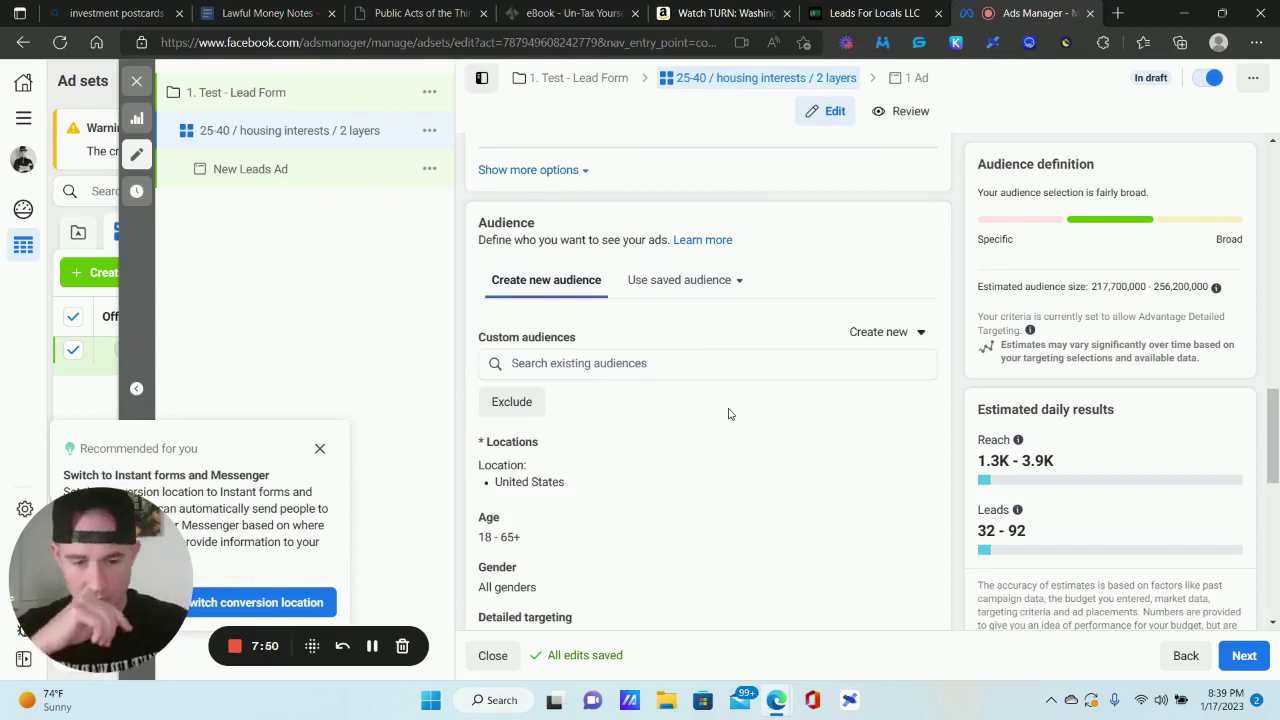
{"action": "scroll", "coordinate": [620, 398], "scroll_direction": "down", "scroll_amount": 1}
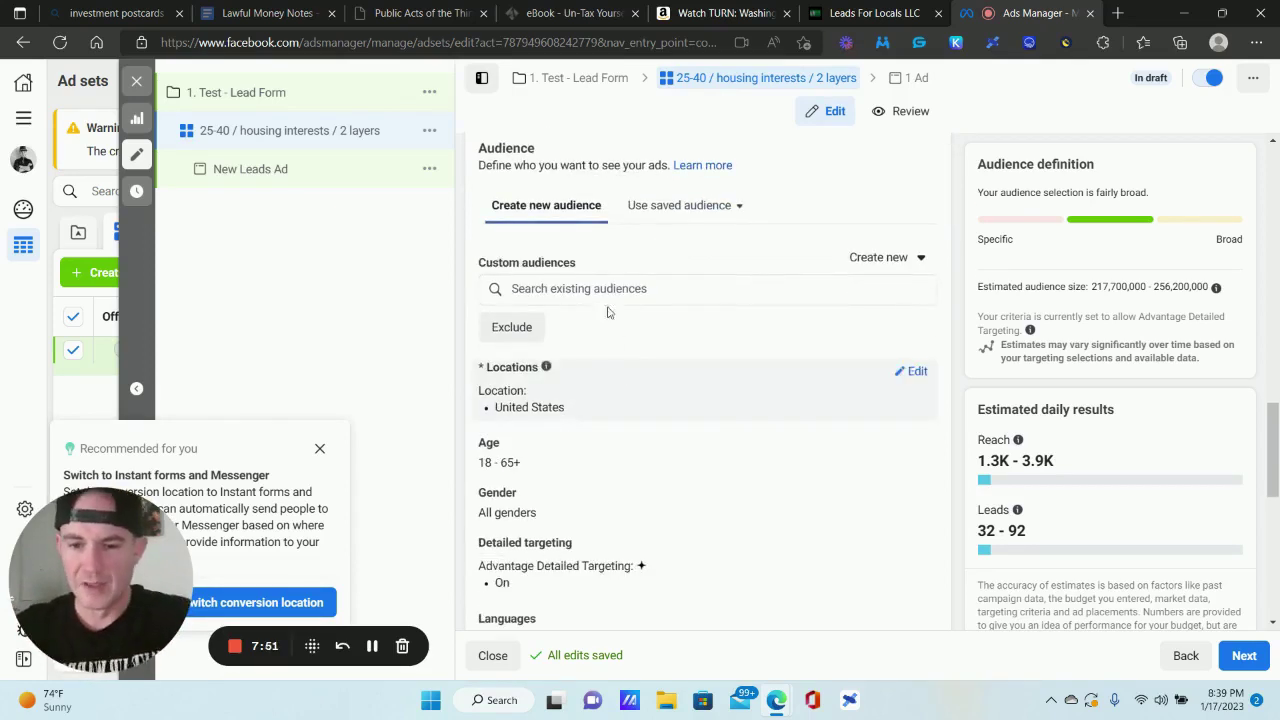
{"action": "left_click", "coordinate": [603, 290]}
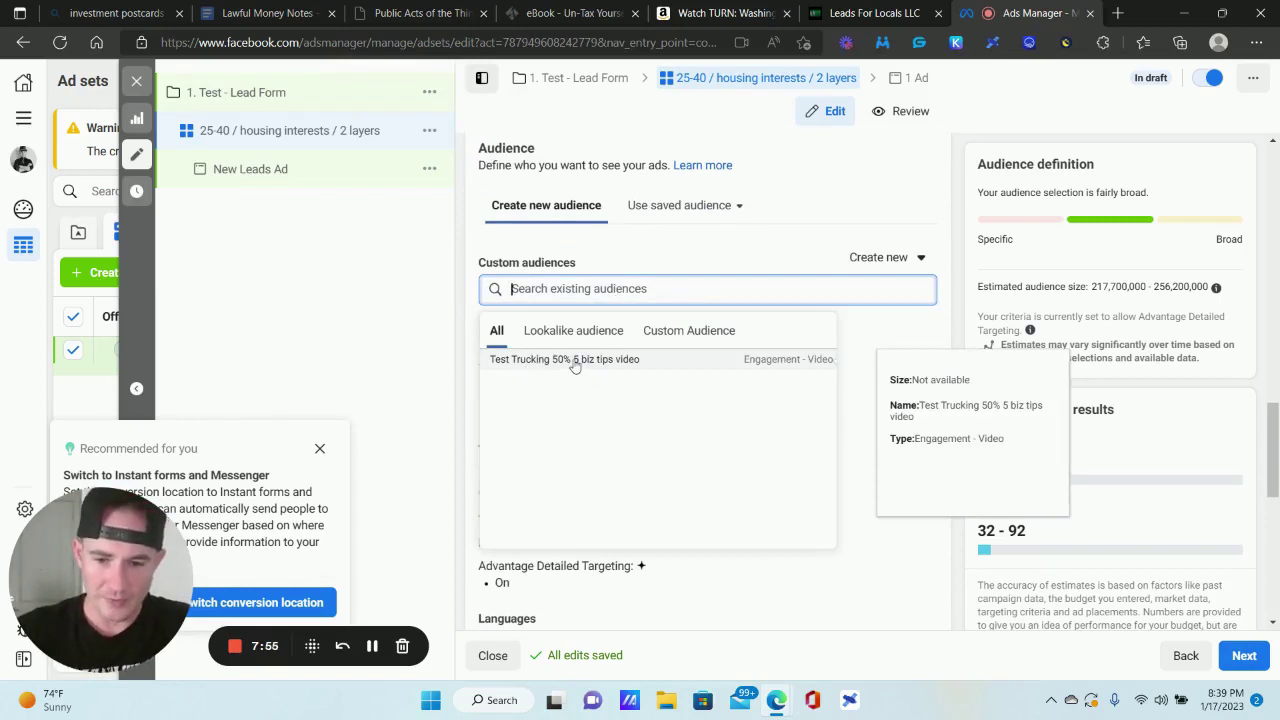
{"action": "left_click", "coordinate": [919, 259]}
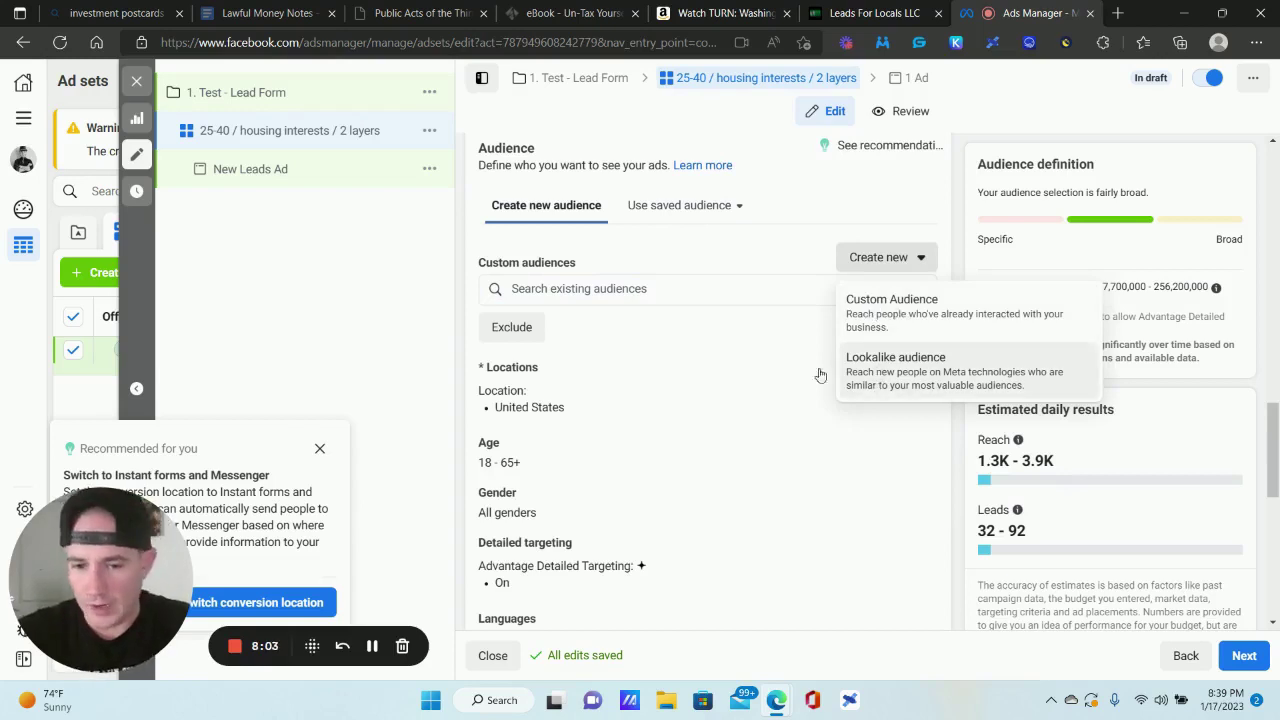
{"action": "left_click", "coordinate": [753, 330]}
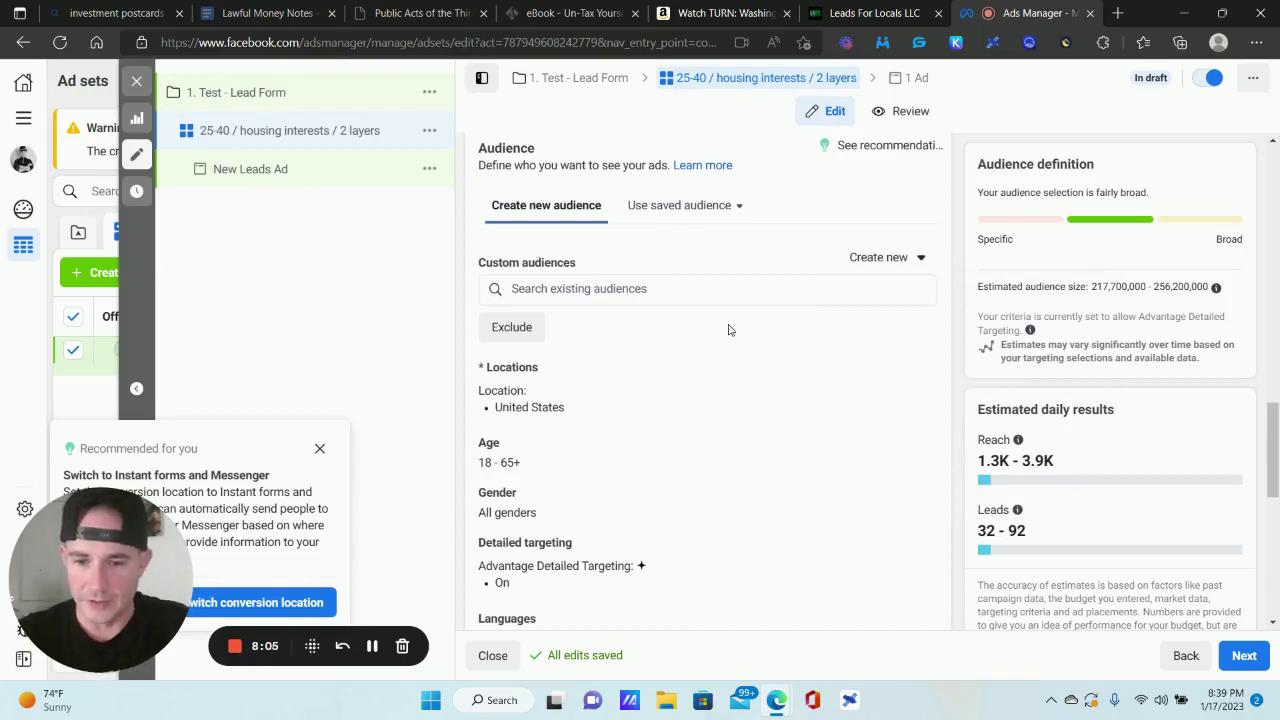
- Restrict the audience location to people living in this location and include the state of Florida, United States
{"action": "scroll", "coordinate": [691, 337], "scroll_direction": "down", "scroll_amount": 3}
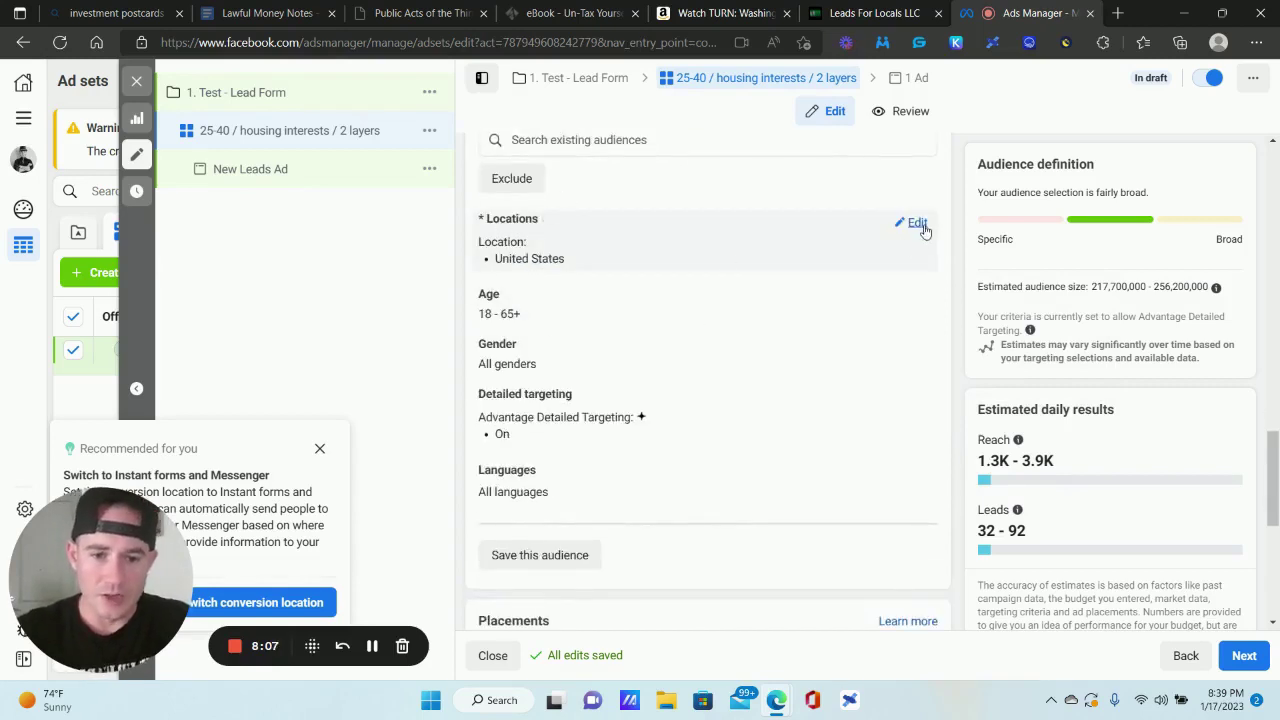
{"action": "left_click", "coordinate": [920, 225]}
{"action": "left_click", "coordinate": [578, 250]}
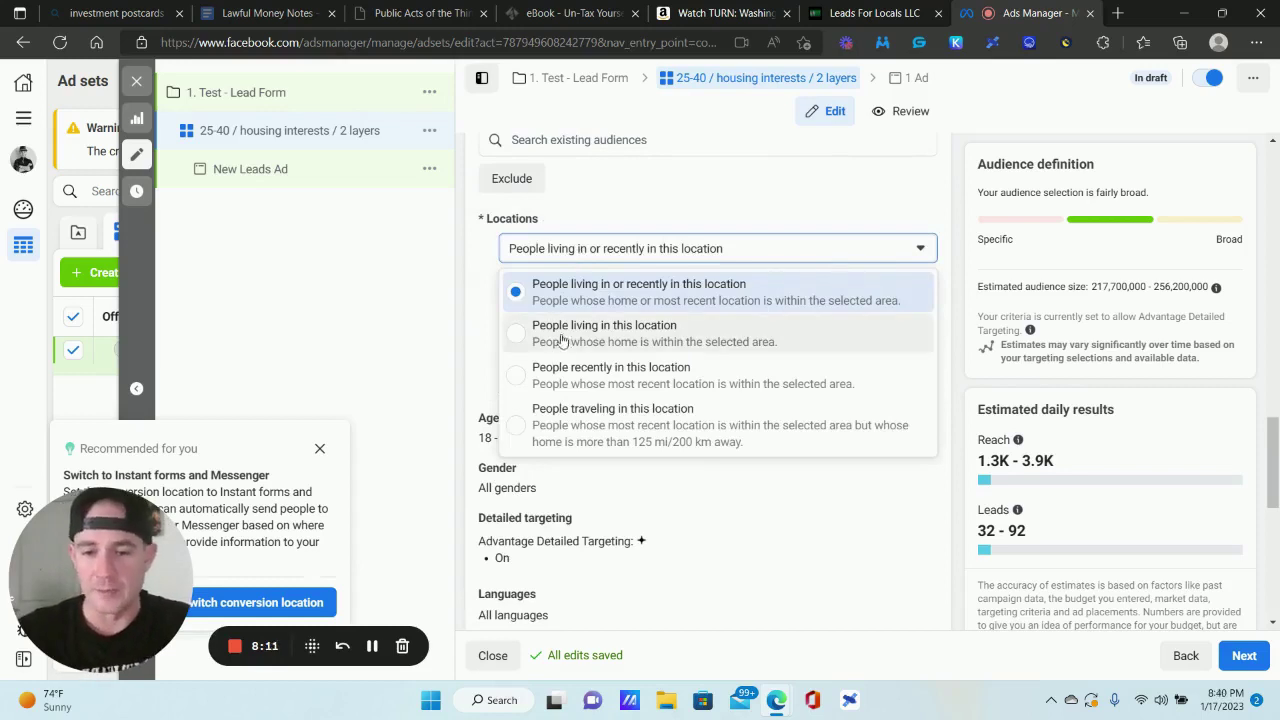
{"action": "left_click", "coordinate": [621, 340]}
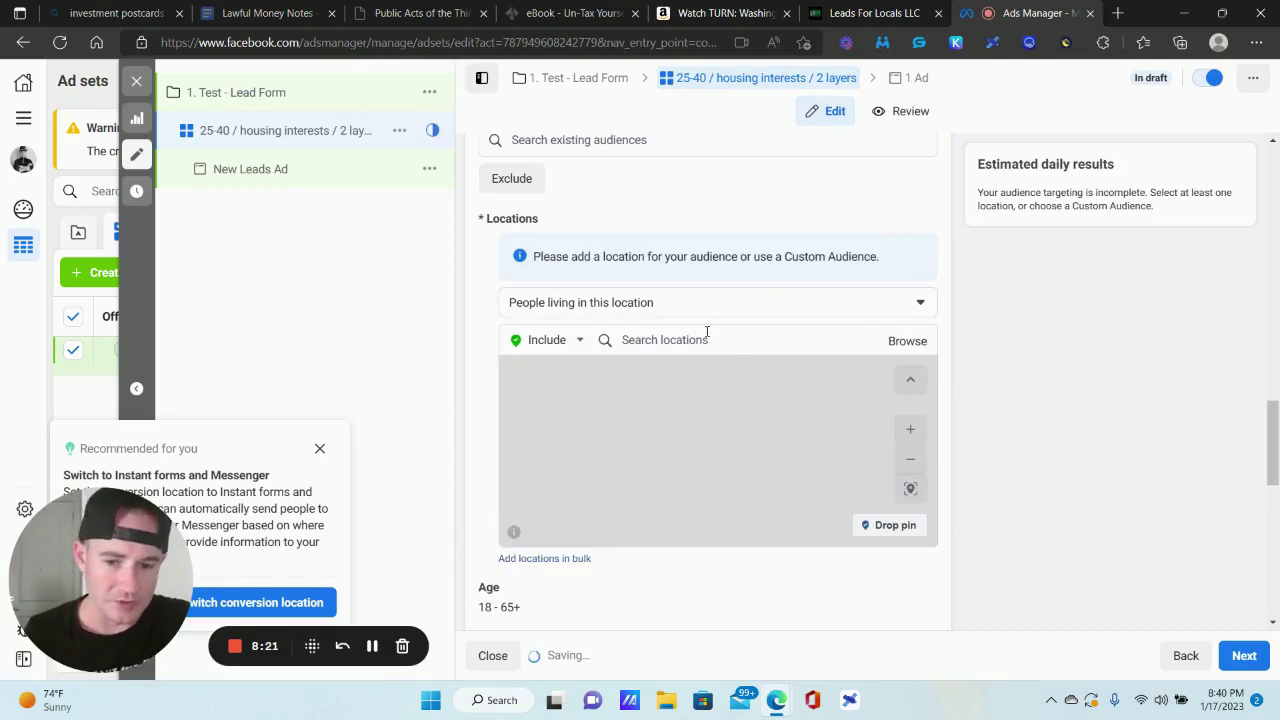
{"action": "left_click", "coordinate": [707, 340]}
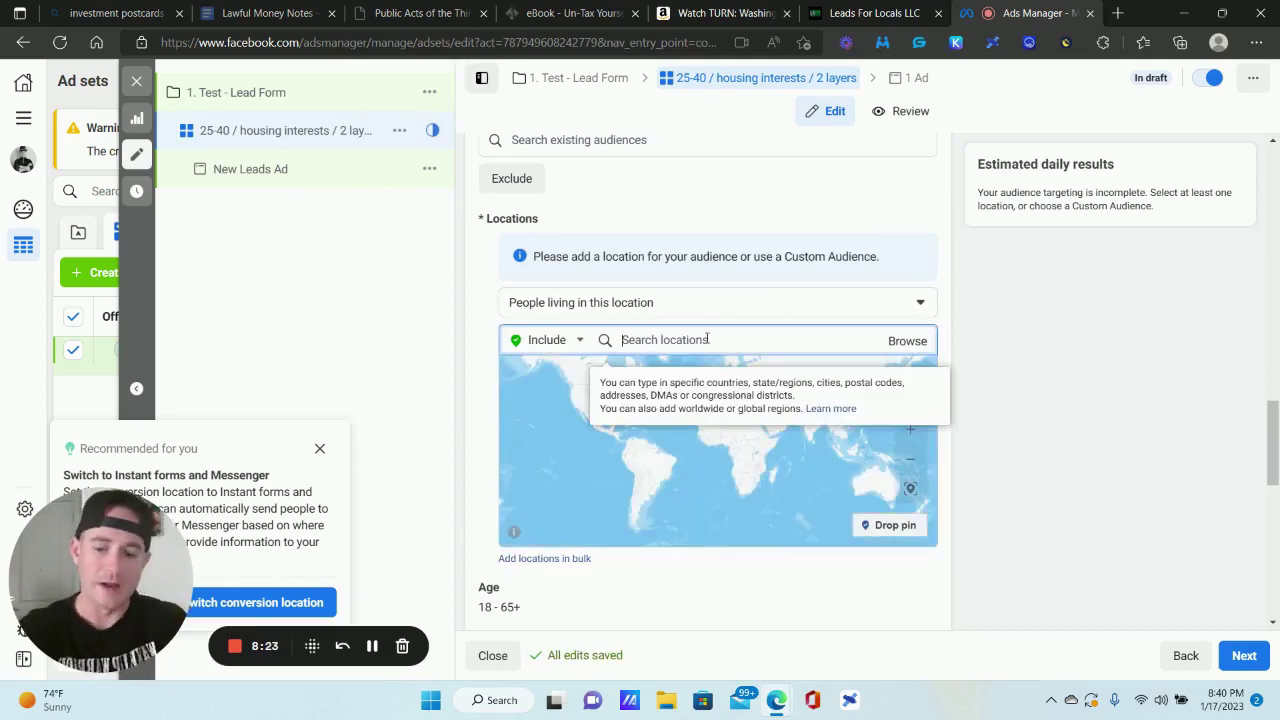
{"action": "type", "text": "florida"}
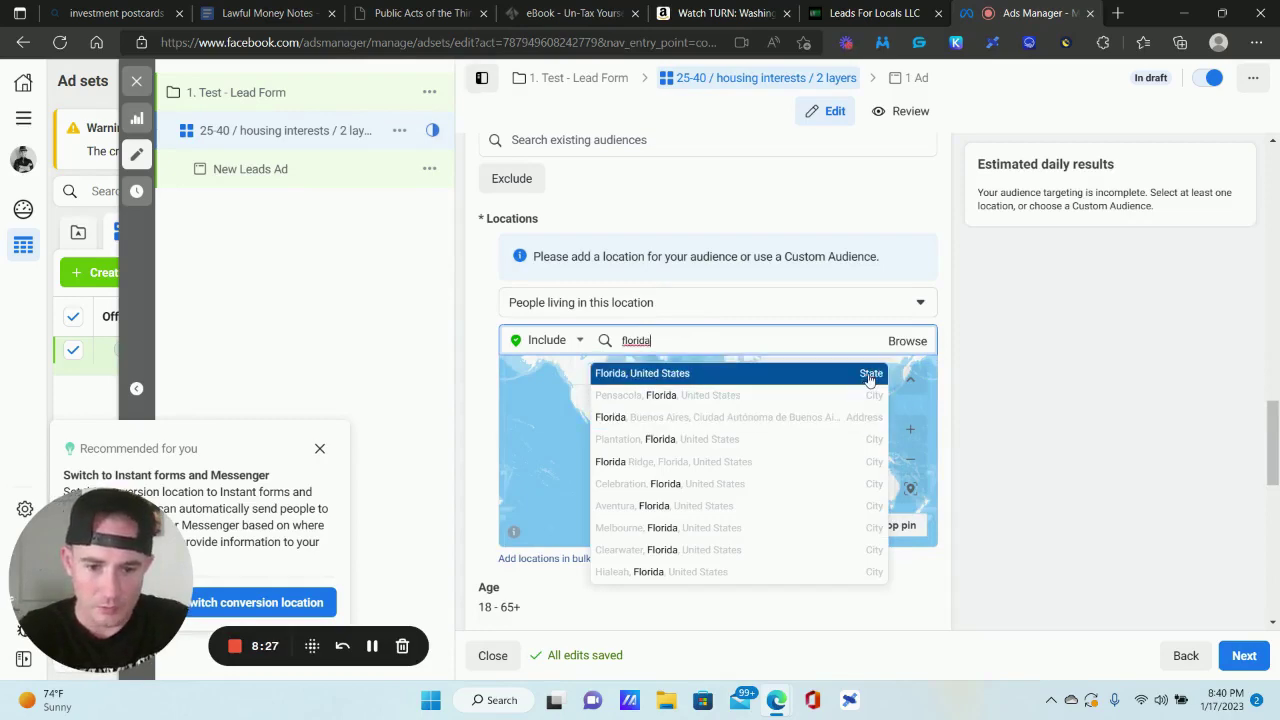
{"action": "left_click", "coordinate": [869, 374]}
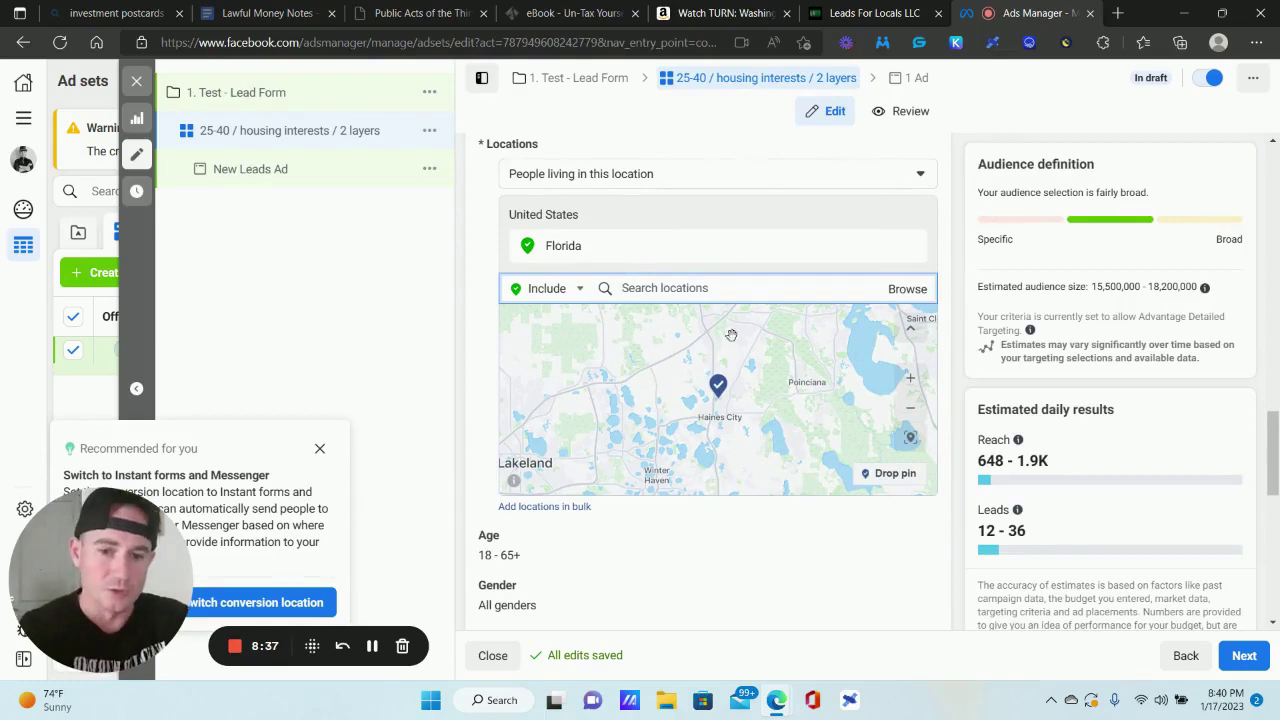
- Open the audience's age range for editing and examine the minimum age choices without changing them
{"action": "scroll", "coordinate": [745, 305], "scroll_direction": "down", "scroll_amount": 1}
{"action": "scroll", "coordinate": [750, 295], "scroll_direction": "down", "scroll_amount": 3}
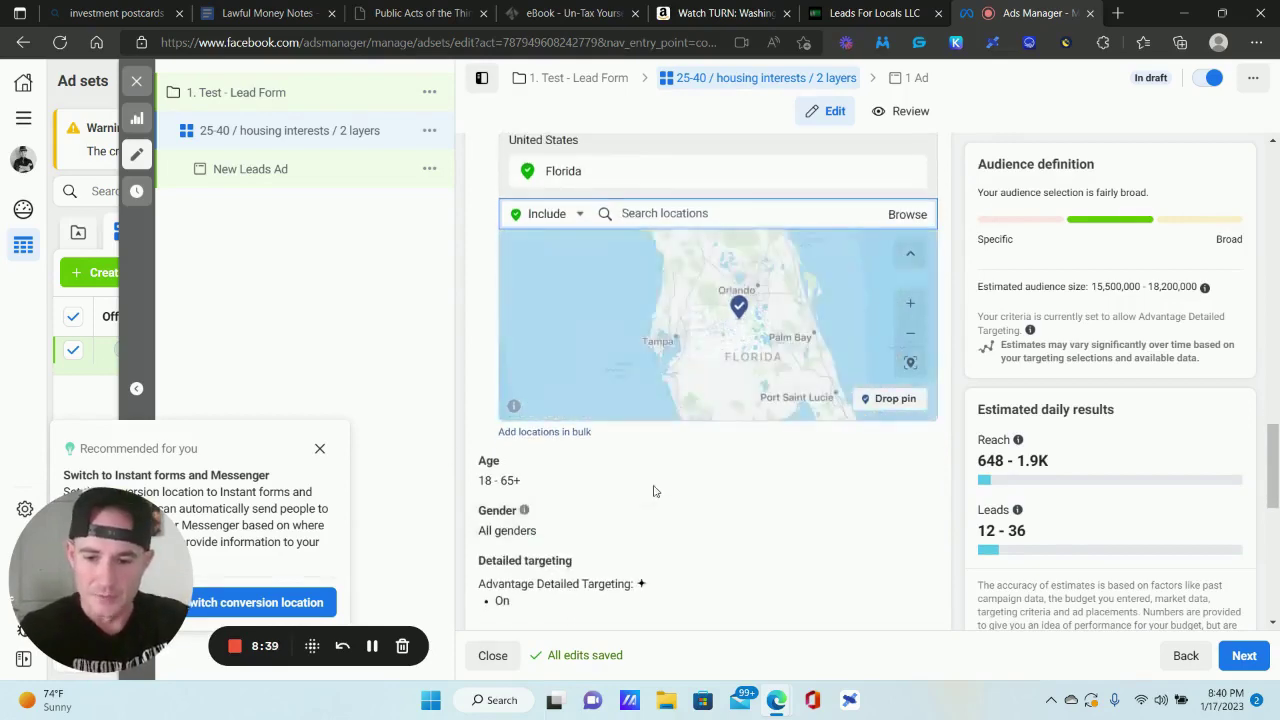
{"action": "scroll", "coordinate": [651, 489], "scroll_direction": "down", "scroll_amount": 2}
{"action": "left_click", "coordinate": [915, 313]}
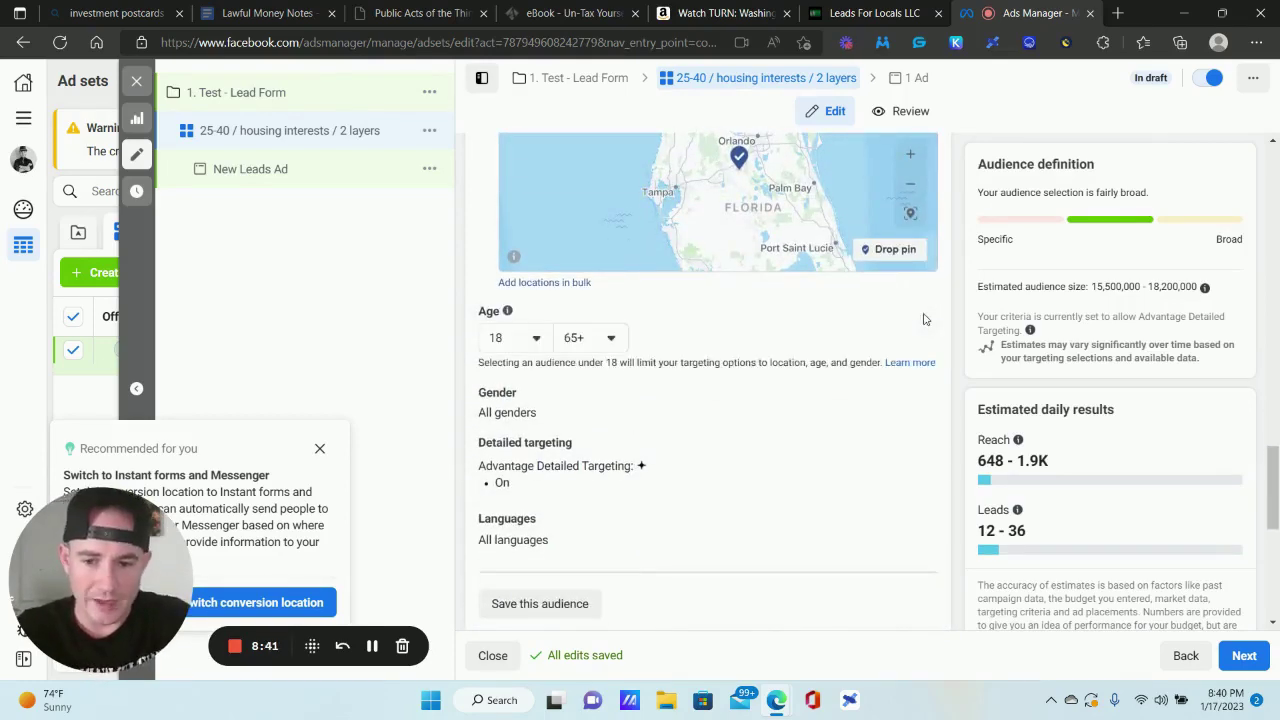
{"action": "left_click", "coordinate": [535, 340]}
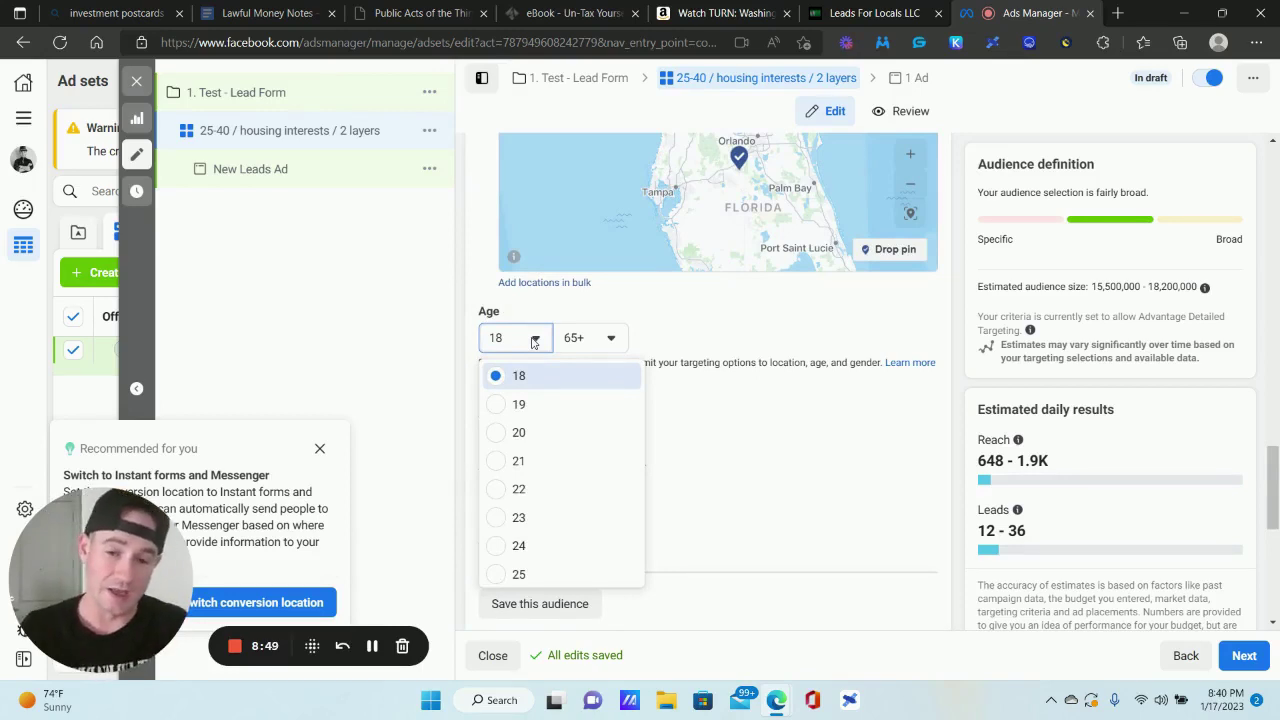
{"action": "left_click", "coordinate": [812, 352]}
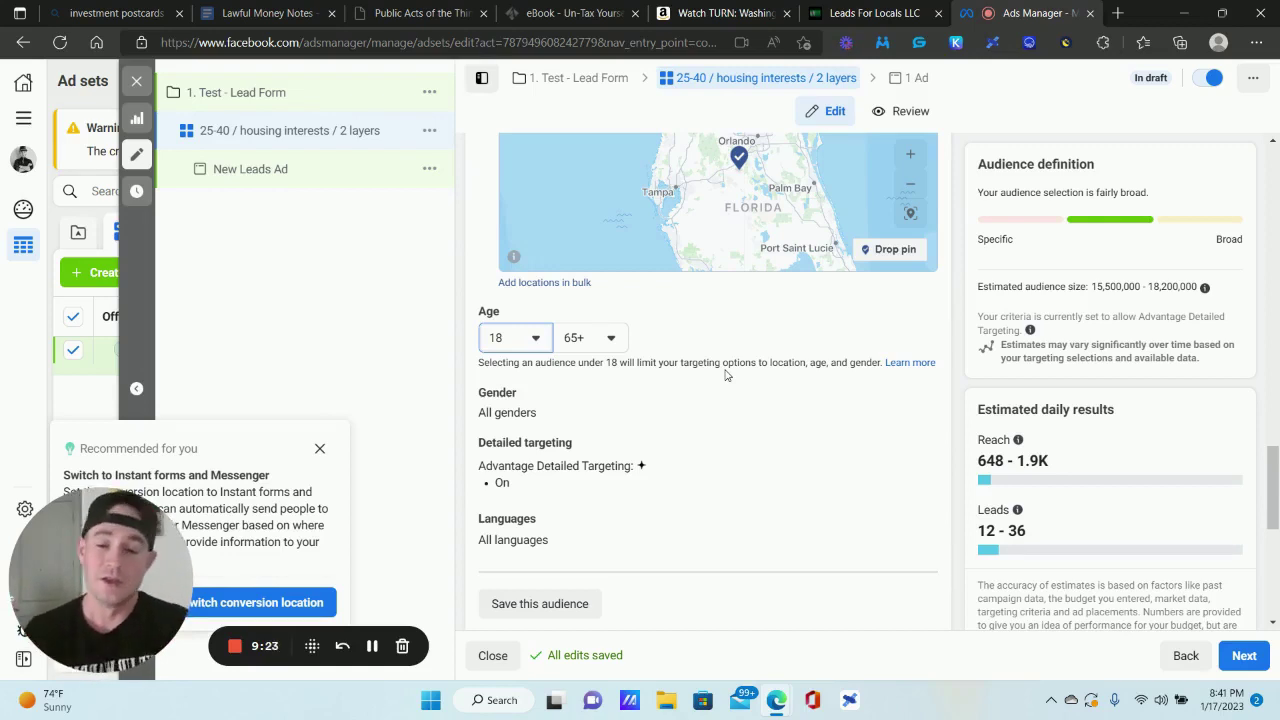
{"action": "left_click", "coordinate": [540, 345]}
{"action": "left_click", "coordinate": [730, 338]}
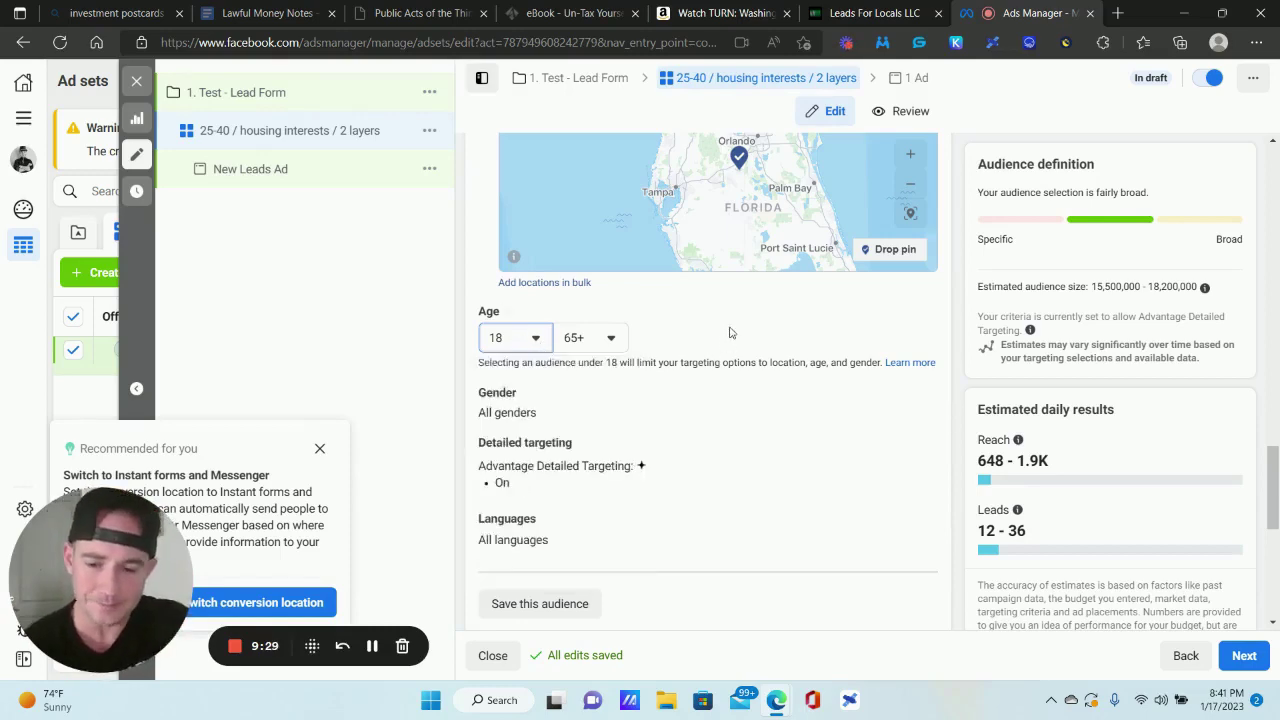
- Turn off Advantage Detailed Targeting and add the interest "Business (business & finance)" to the detailed targeting
{"action": "scroll", "coordinate": [735, 300], "scroll_direction": "down", "scroll_amount": 3}
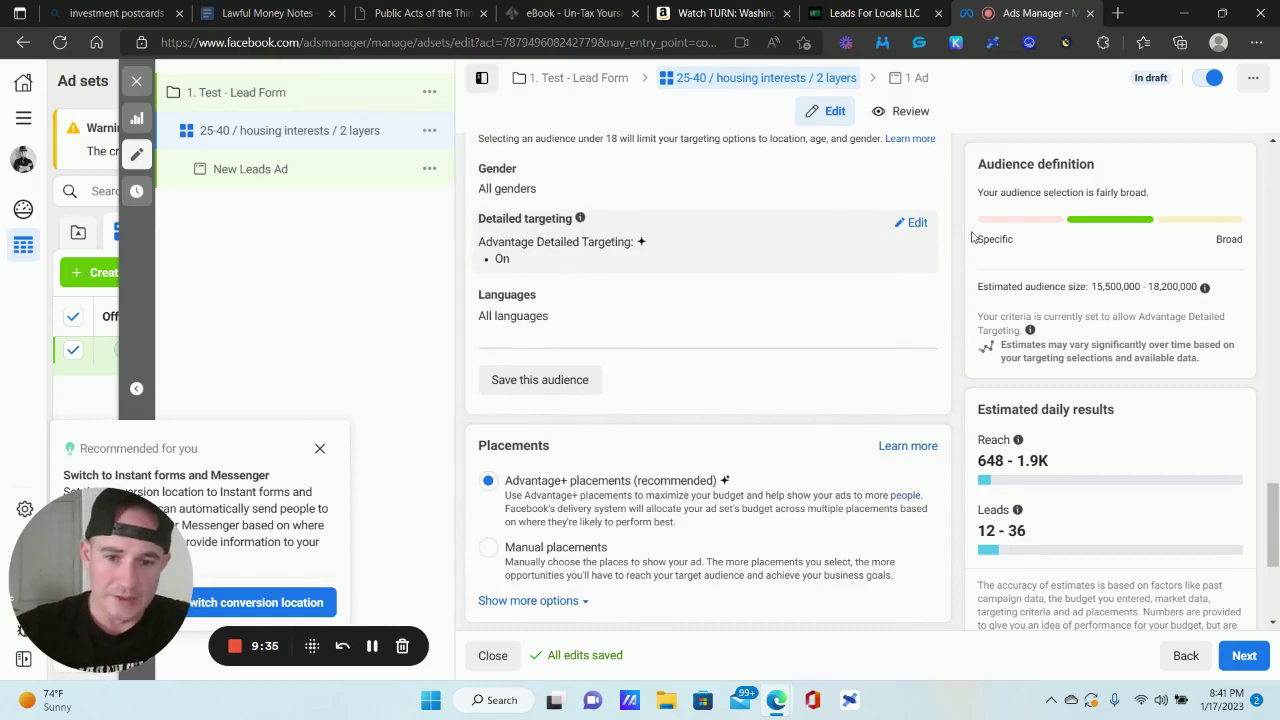
{"action": "left_click", "coordinate": [914, 223]}
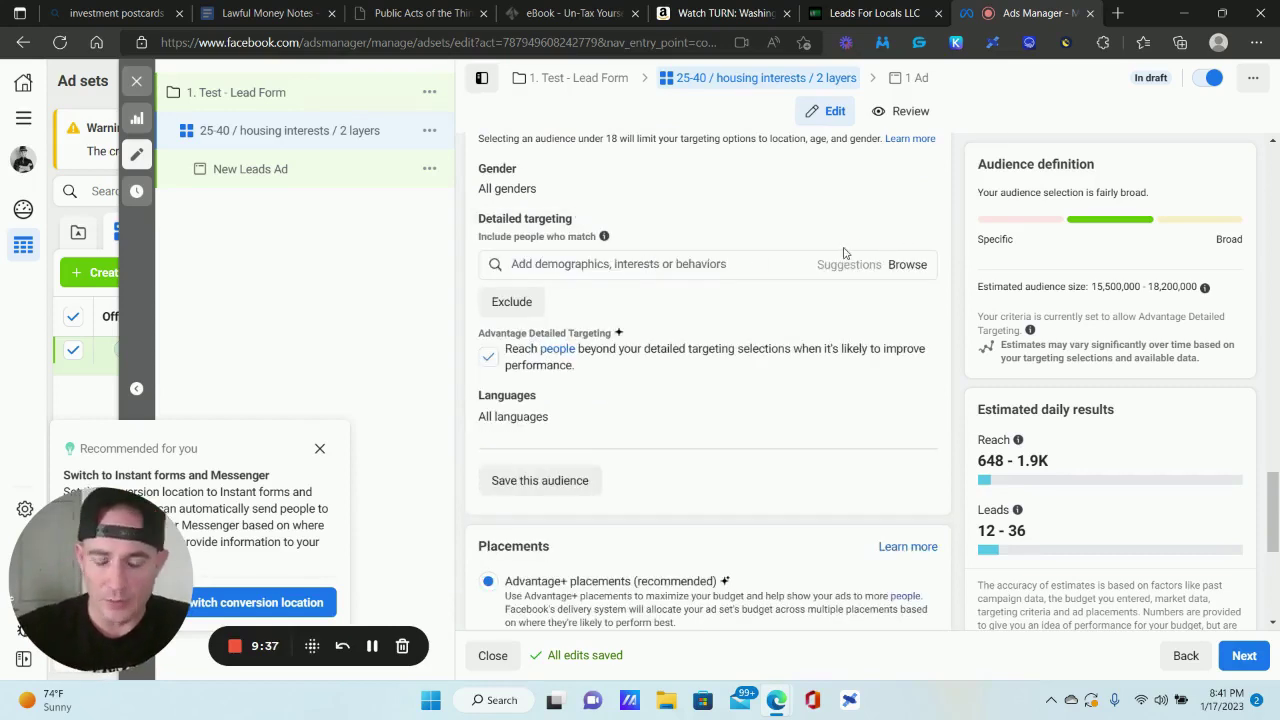
{"action": "left_click", "coordinate": [487, 356]}
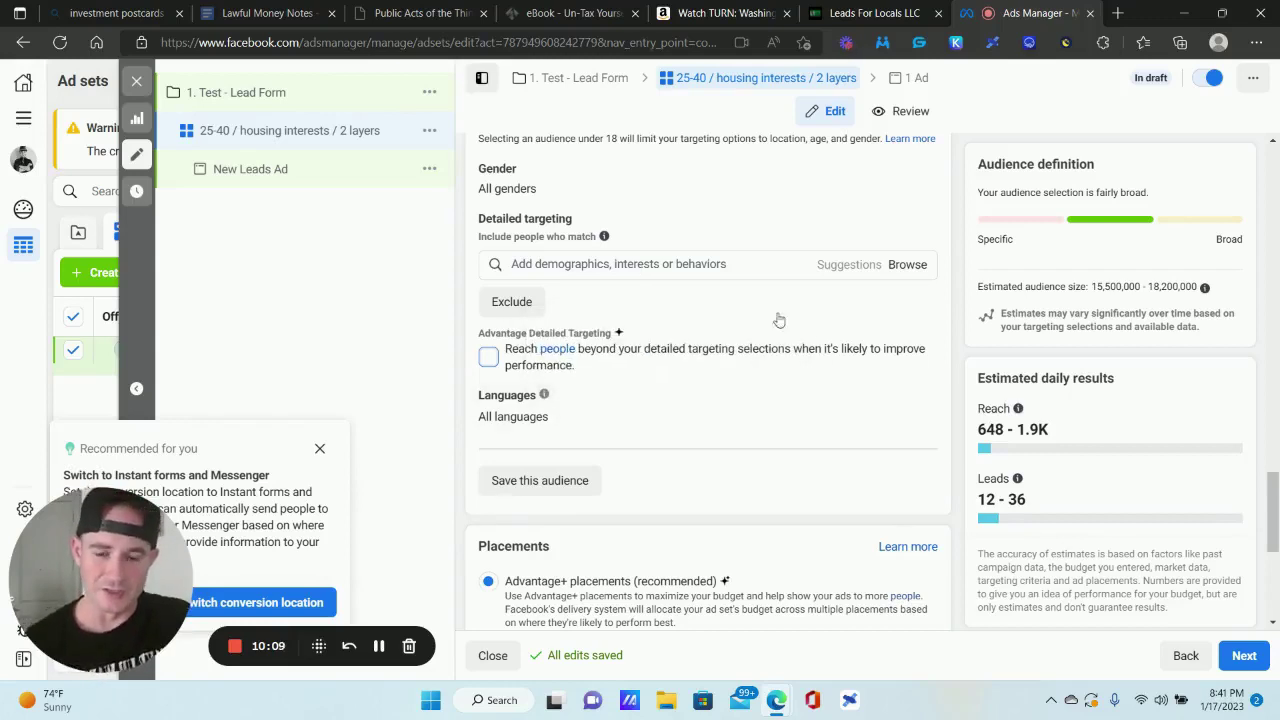
{"action": "left_click", "coordinate": [632, 264]}
{"action": "type", "text": "business"}
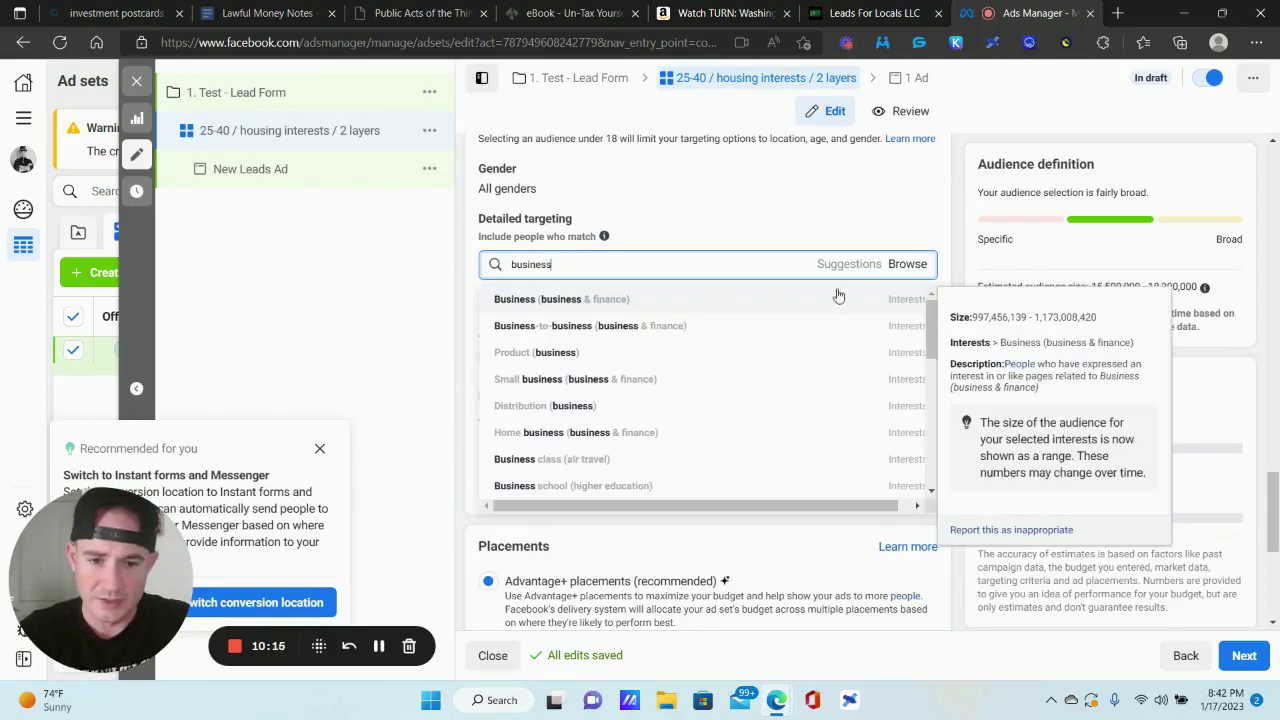
{"action": "left_click", "coordinate": [639, 292]}
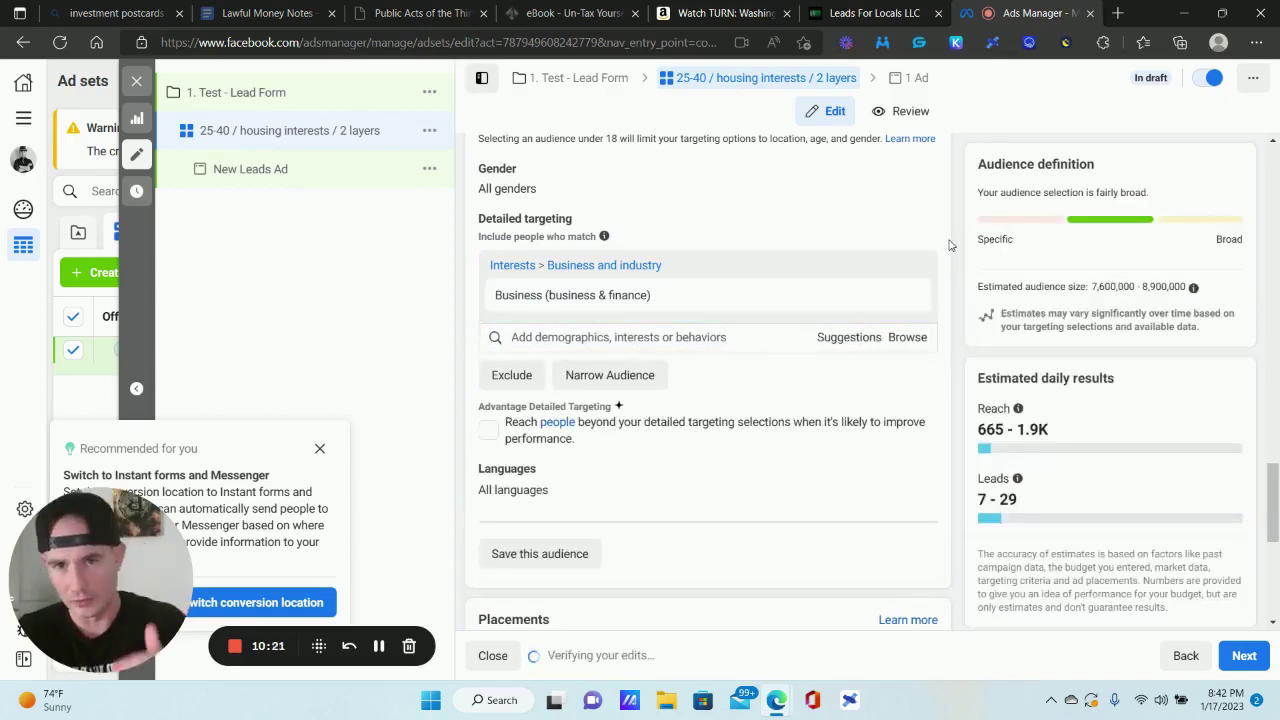
- Narrow the audience to people who must also match the interest "Real estate (industry)"
{"action": "left_click", "coordinate": [618, 375]}
{"action": "left_click", "coordinate": [580, 396]}
{"action": "type", "text": "real estate"}
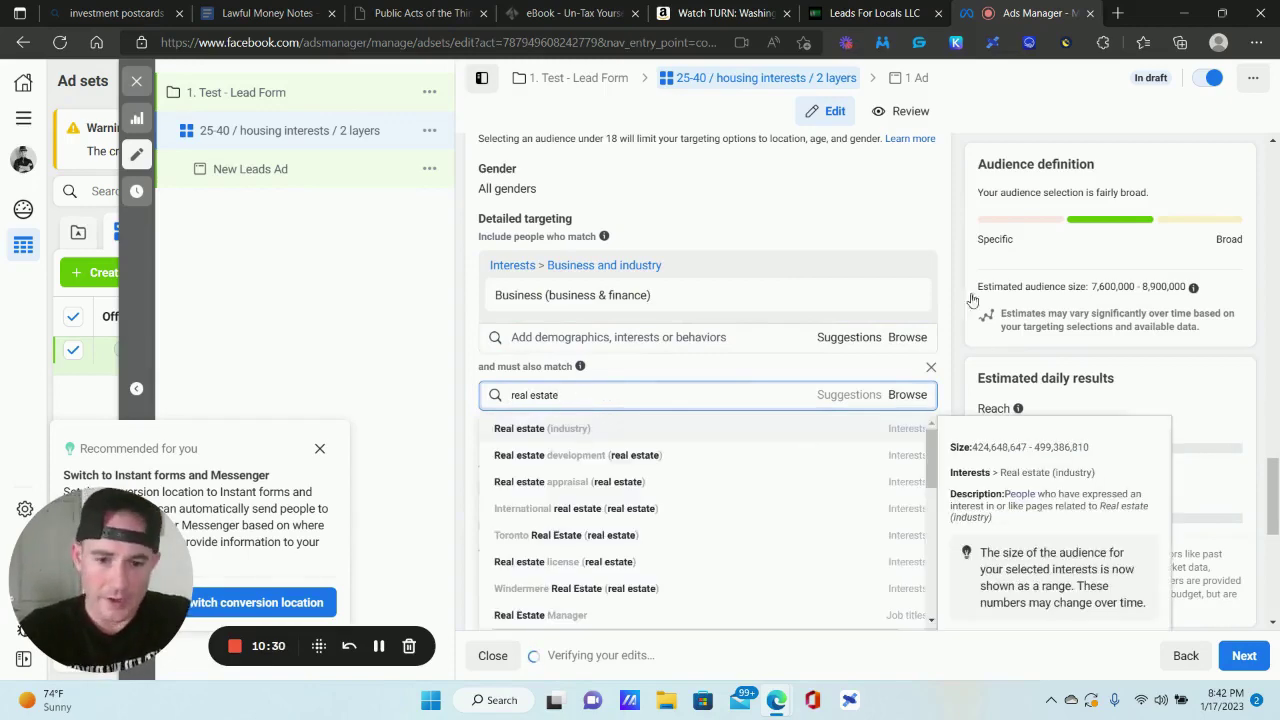
{"action": "key", "text": "Return"}
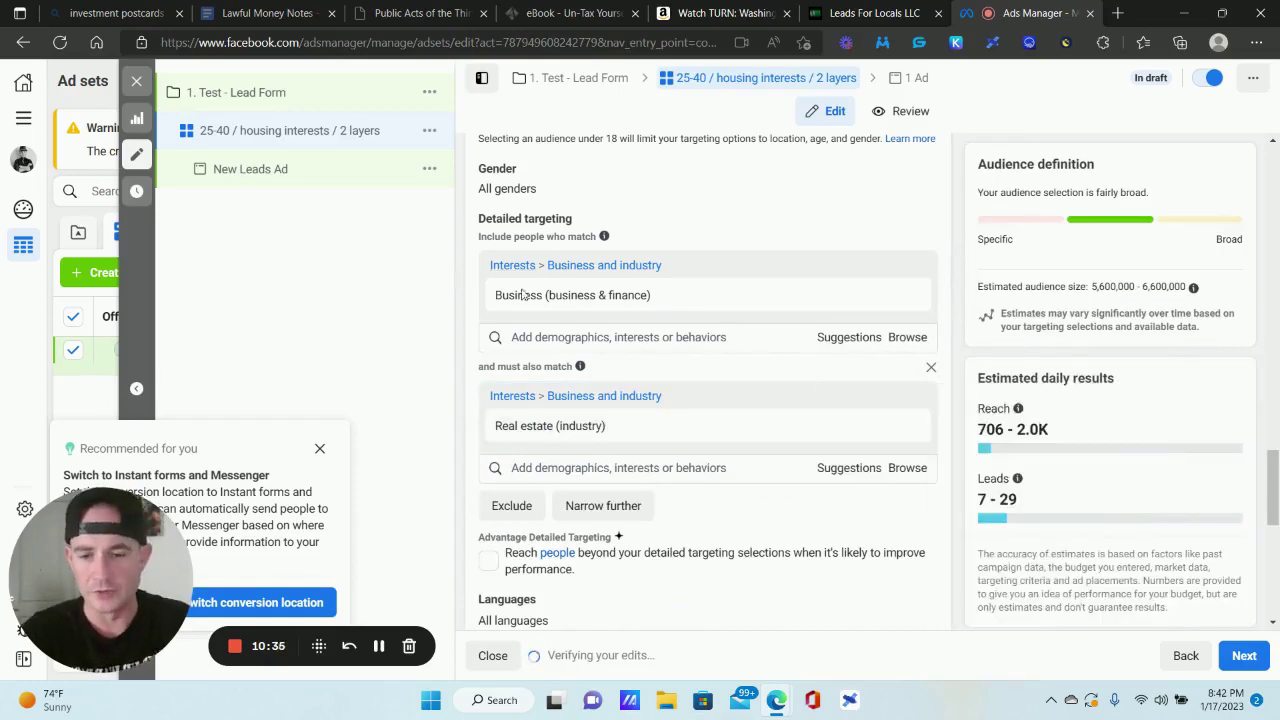
- Examine the suggested interests for the business targeting layer and review the two layers of detailed targeting
{"action": "mouse_move", "coordinate": [531, 432]}
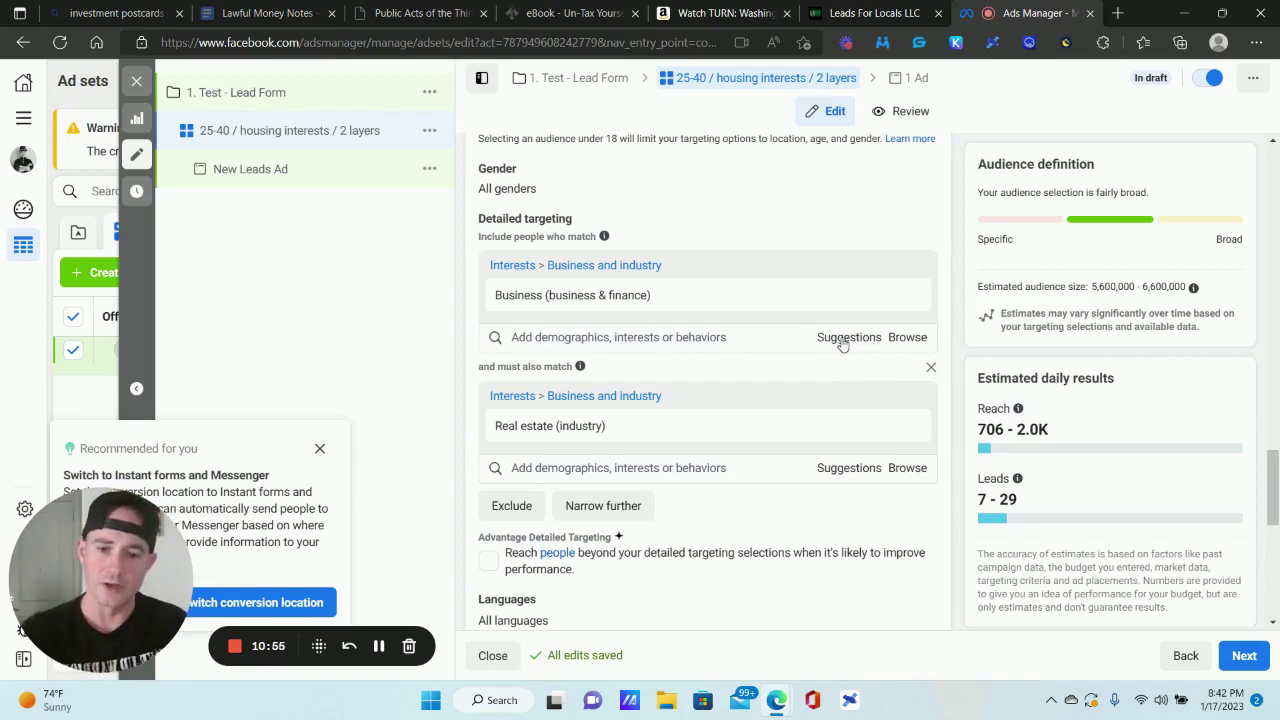
{"action": "left_click", "coordinate": [830, 338]}
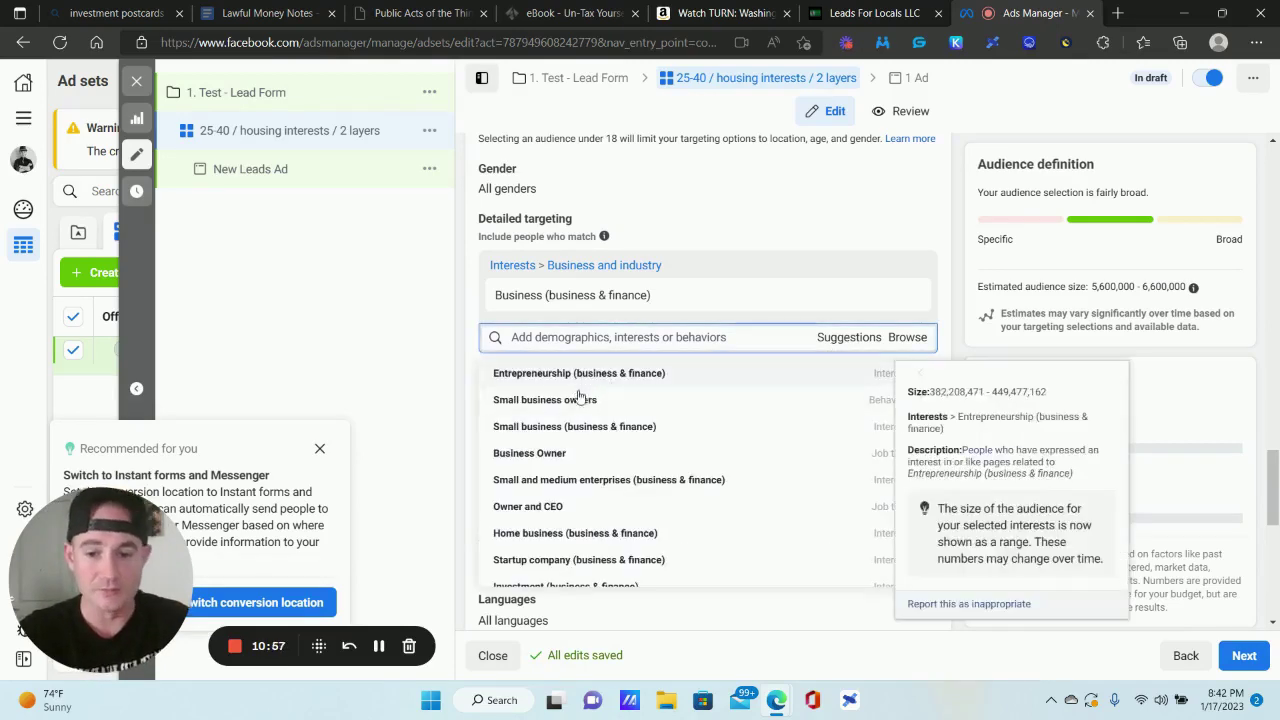
{"action": "left_click", "coordinate": [957, 205]}
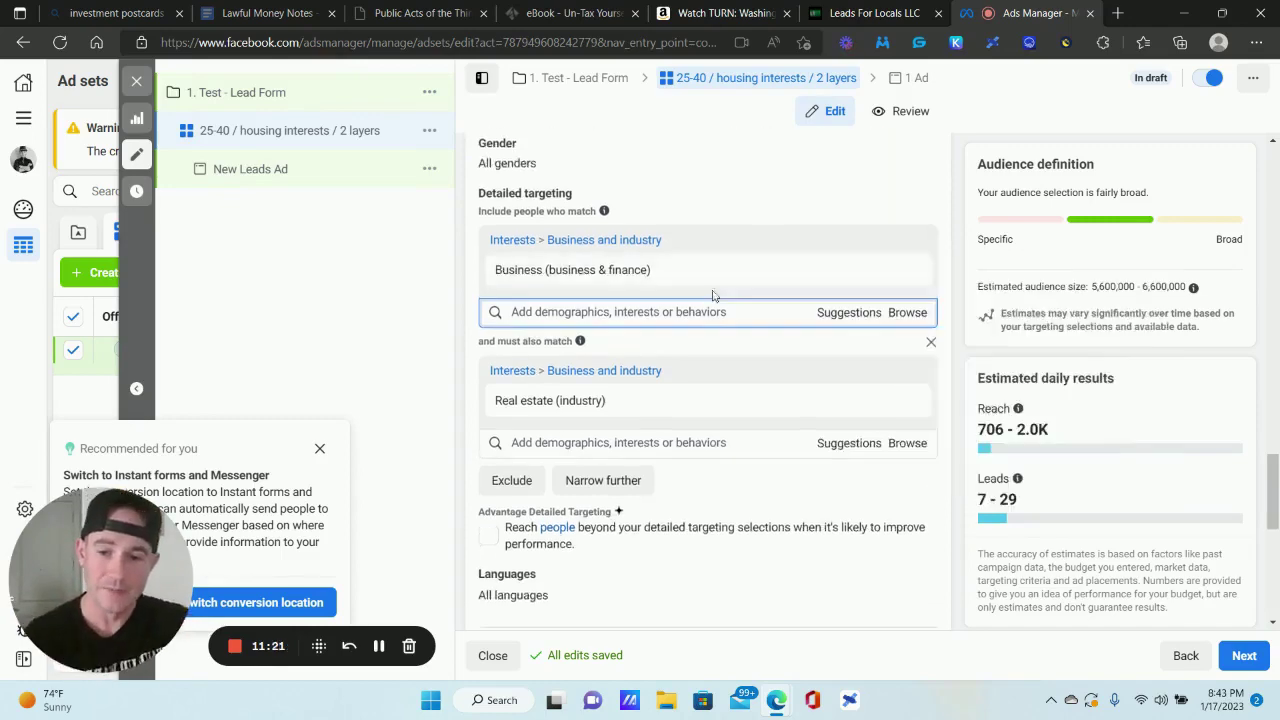
{"action": "scroll", "coordinate": [586, 214], "scroll_direction": "down", "scroll_amount": 1}
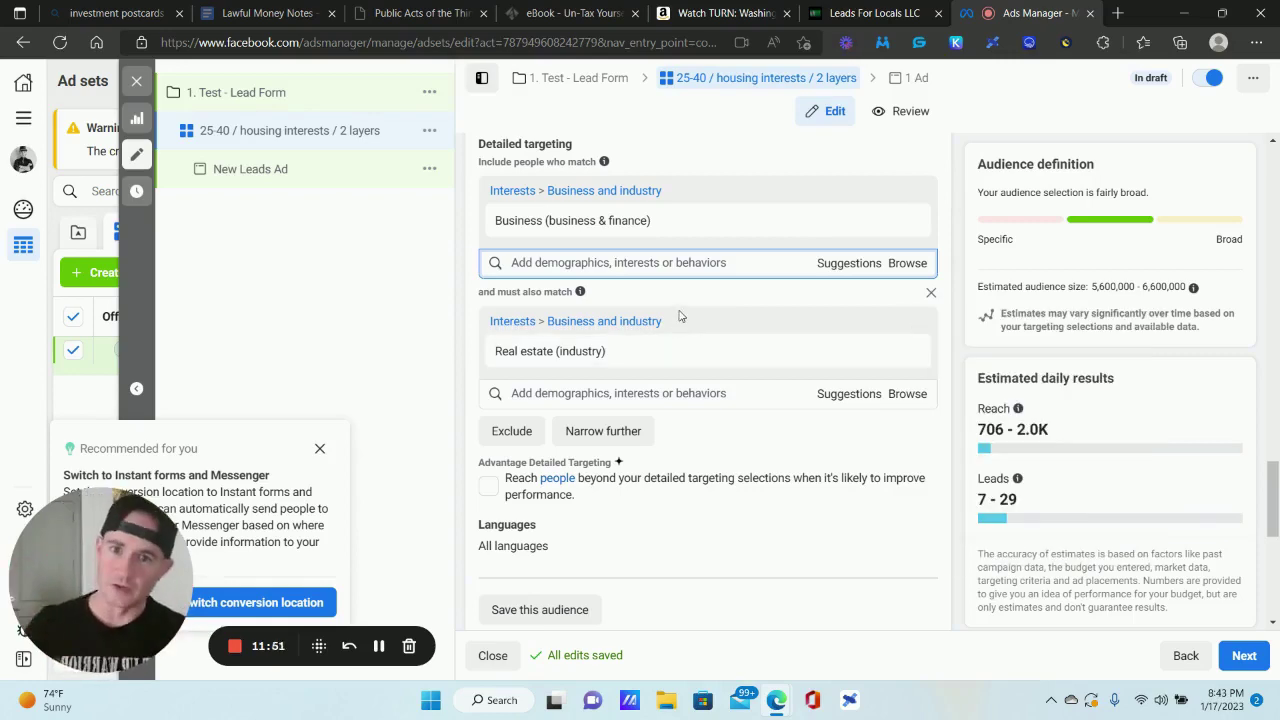
{"action": "mouse_move", "coordinate": [688, 349]}
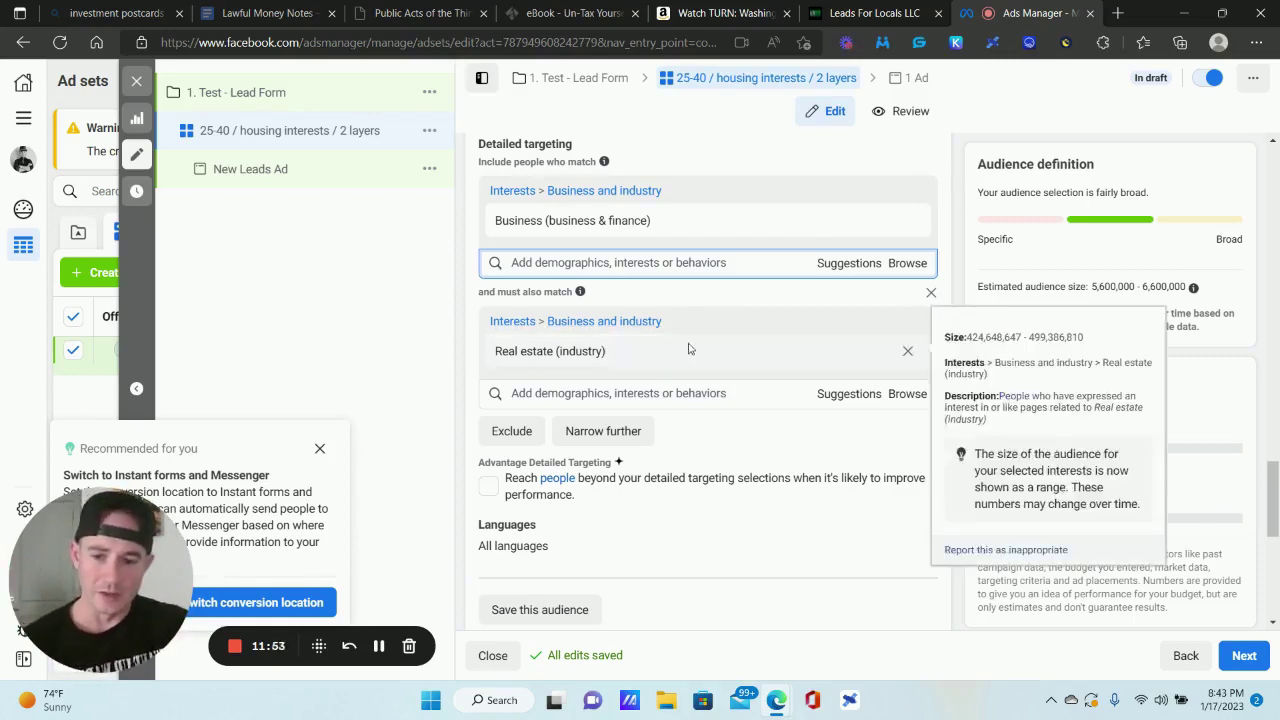
- Review the ad set's language, placement and optimization settings and the audience estimates, and continue to the ad level
{"action": "scroll", "coordinate": [571, 380], "scroll_direction": "down", "scroll_amount": 1}
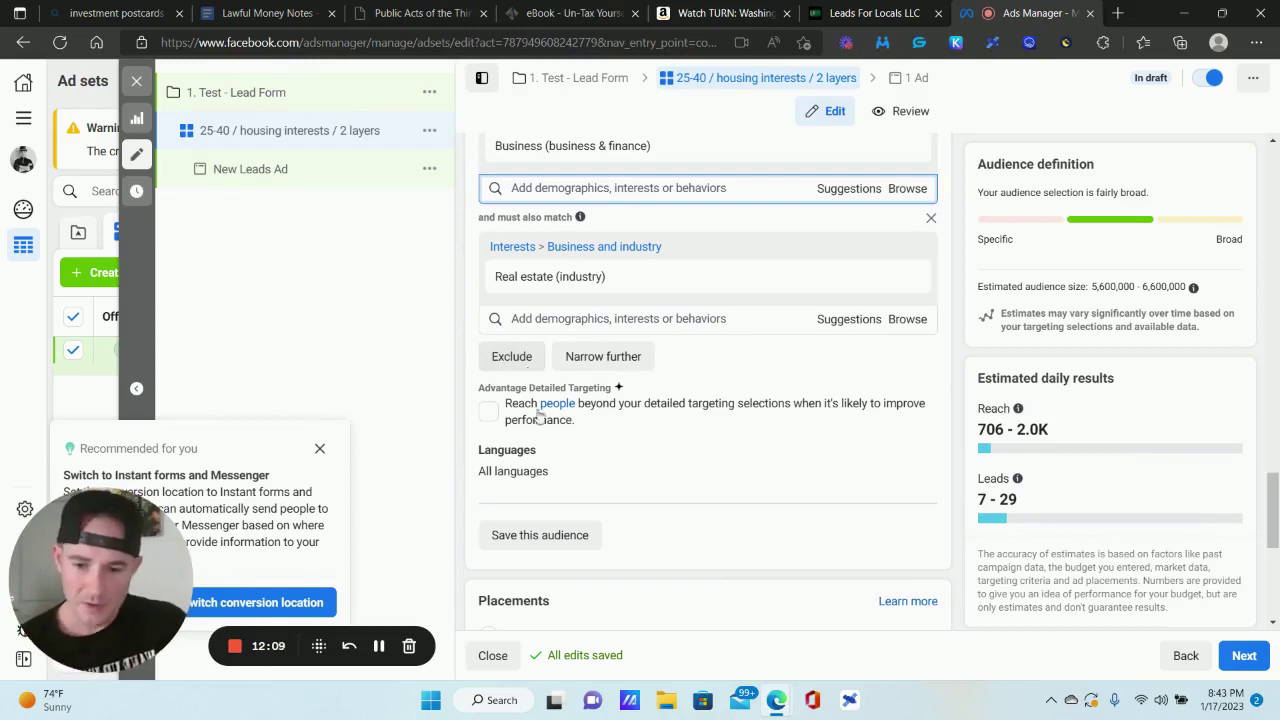
{"action": "scroll", "coordinate": [529, 373], "scroll_direction": "down", "scroll_amount": 1}
{"action": "mouse_move", "coordinate": [543, 375]}
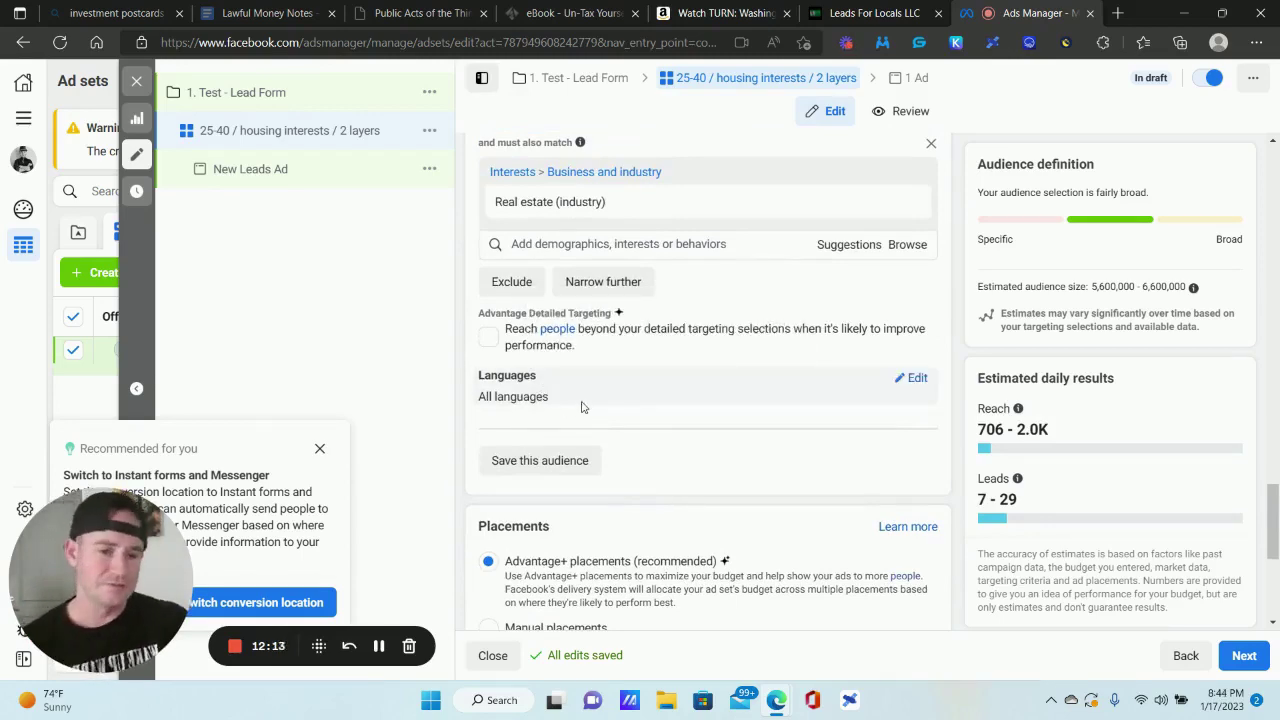
{"action": "scroll", "coordinate": [600, 395], "scroll_direction": "down", "scroll_amount": 2}
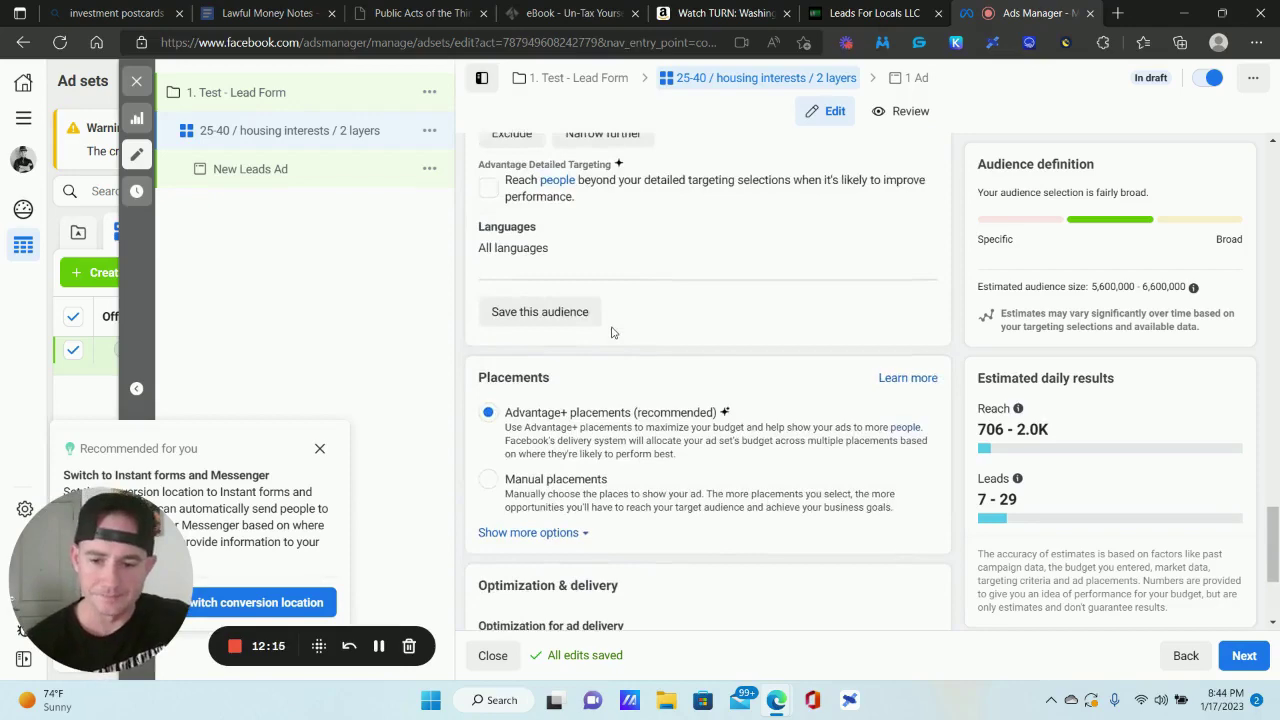
{"action": "scroll", "coordinate": [611, 331], "scroll_direction": "down", "scroll_amount": 2}
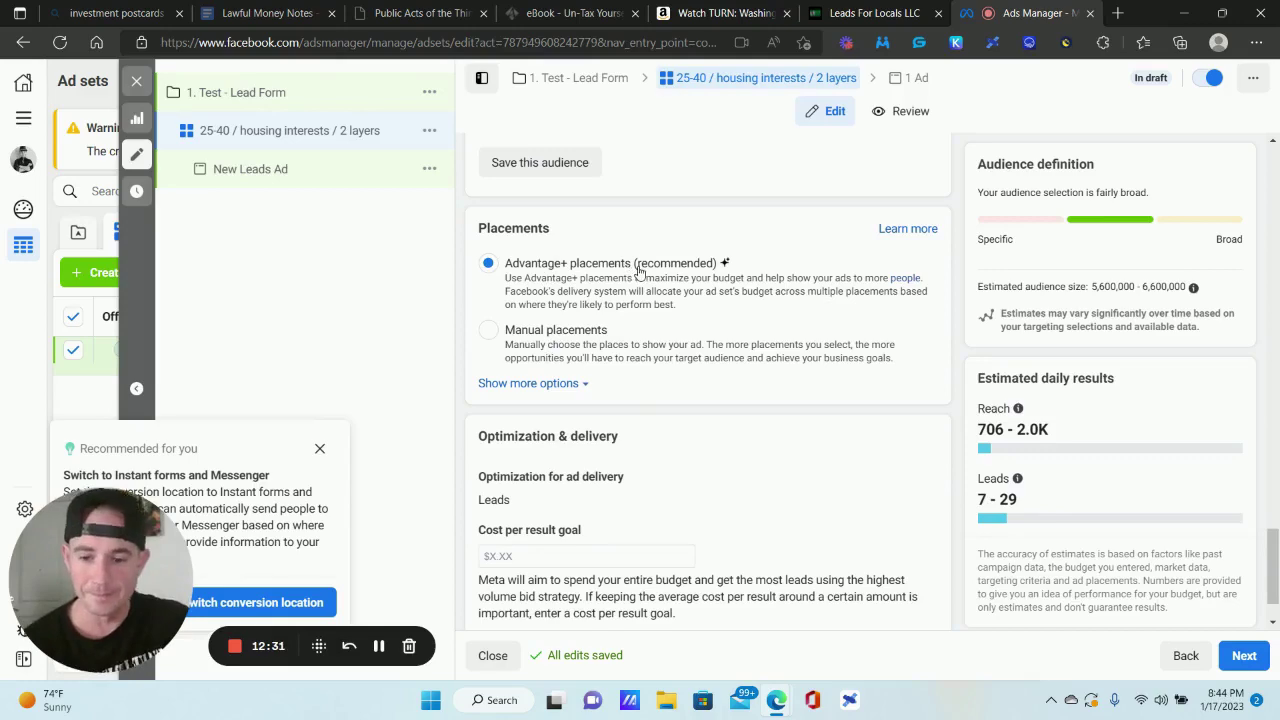
{"action": "scroll", "coordinate": [634, 268], "scroll_direction": "down", "scroll_amount": 1}
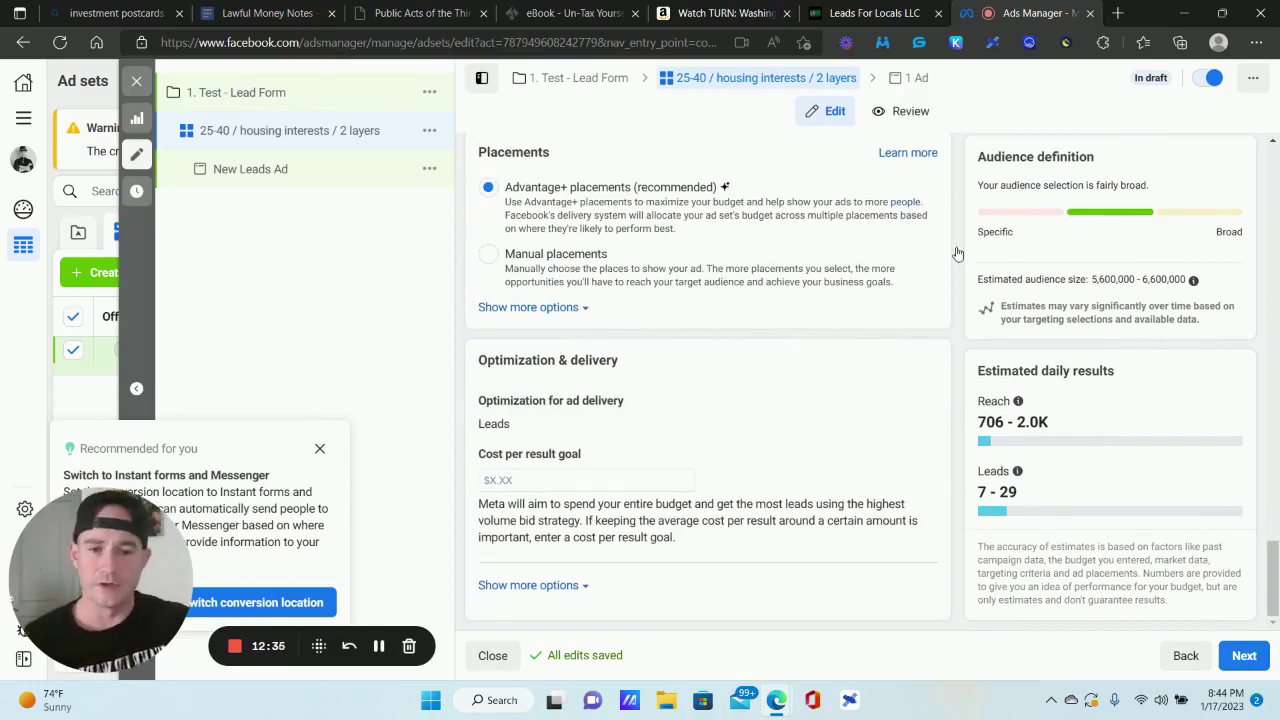
{"action": "scroll", "coordinate": [1055, 271], "scroll_direction": "up", "scroll_amount": 2}
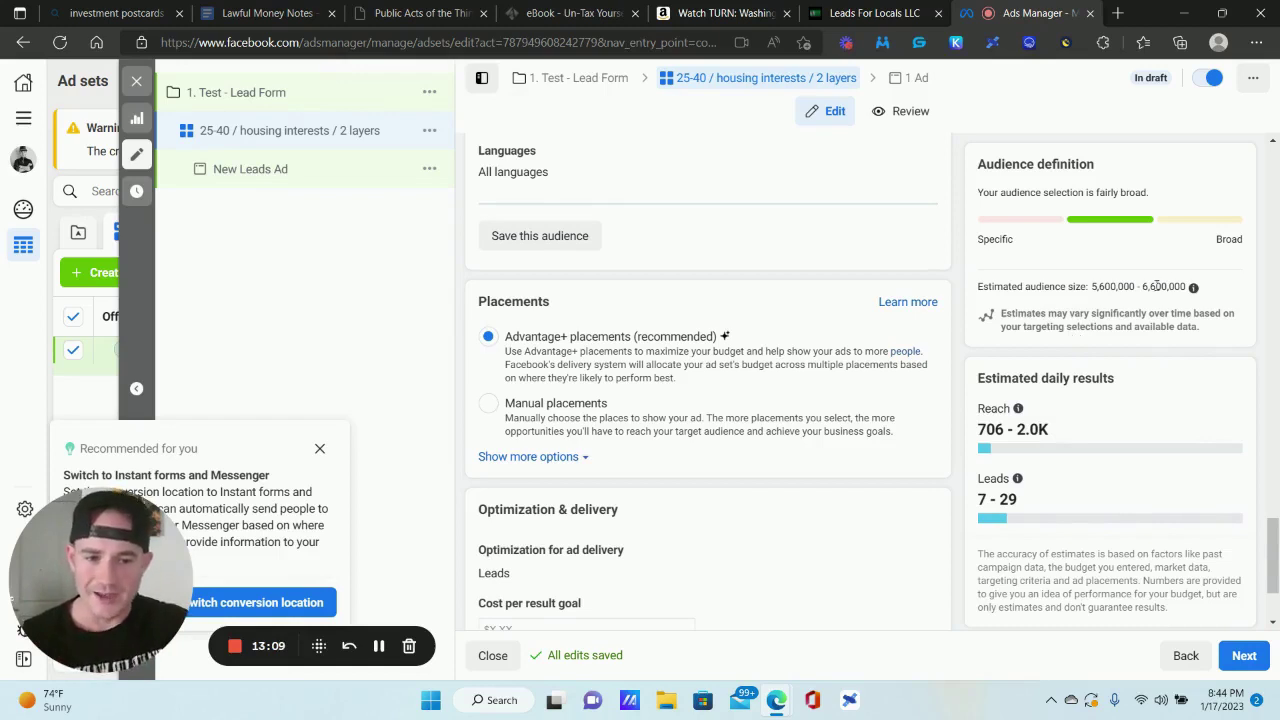
{"action": "left_click", "coordinate": [1246, 656]}
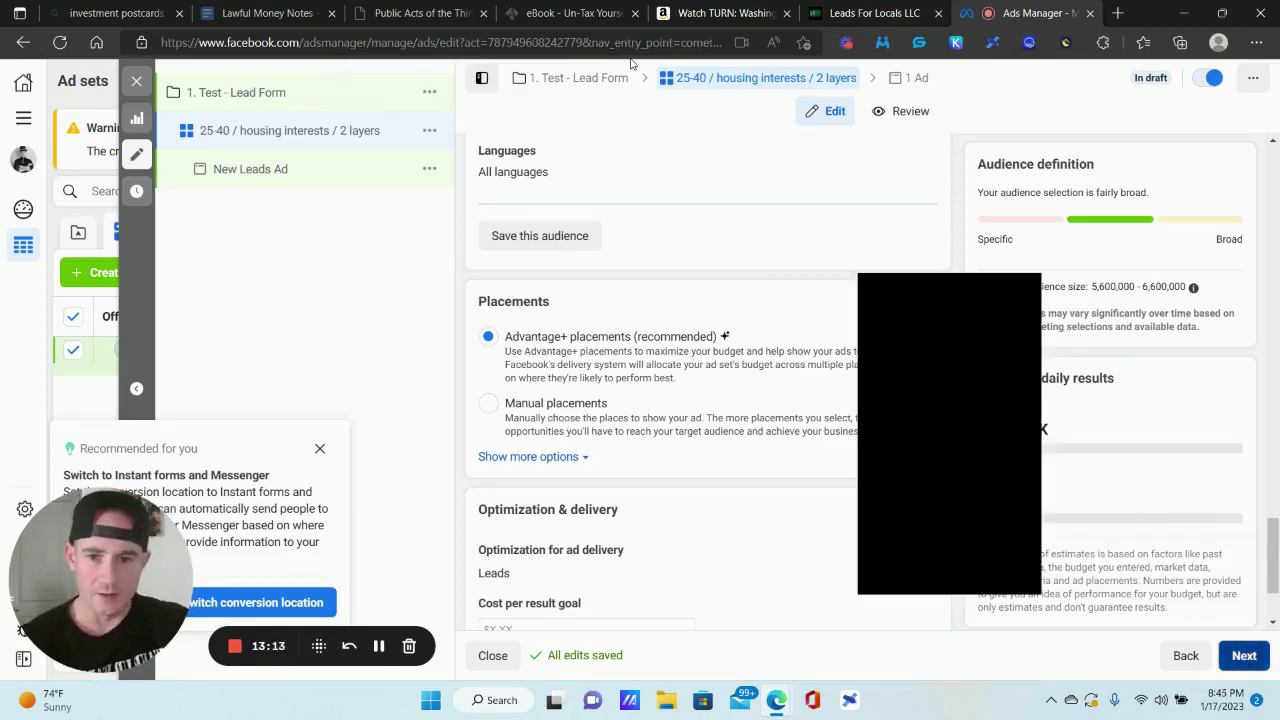
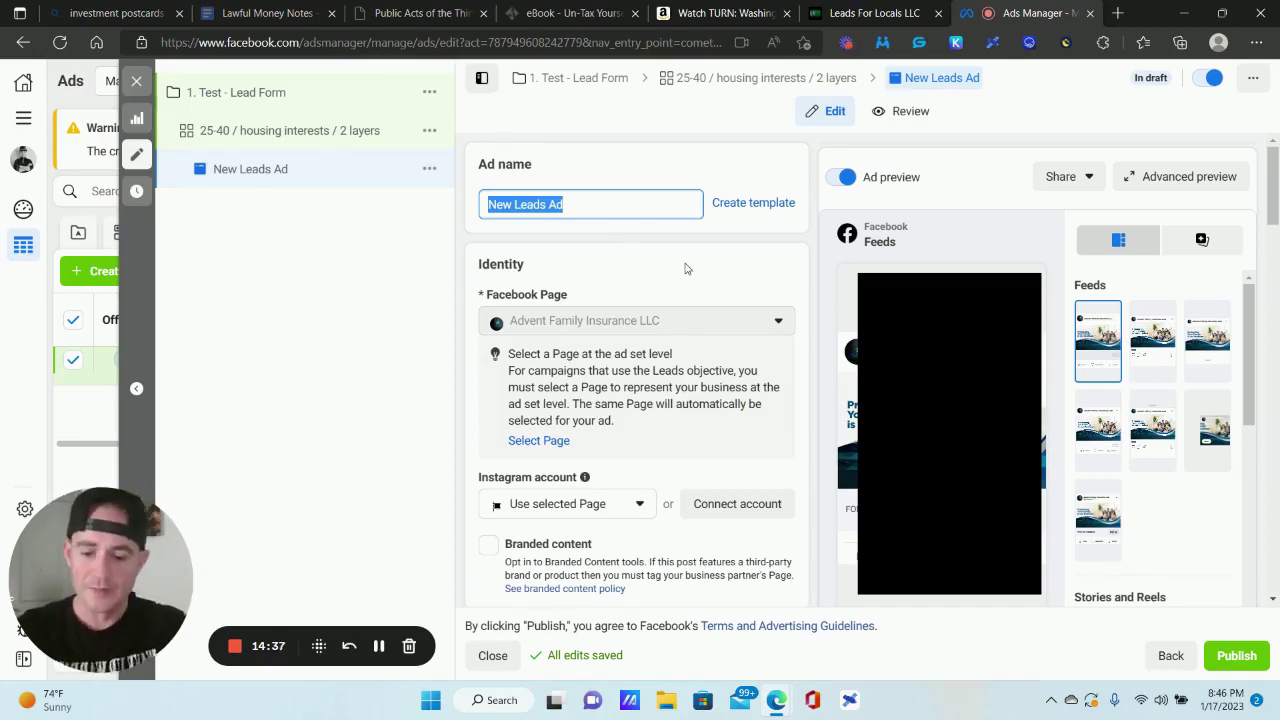
- Rename the new leads ad as "Single image 1"
{"action": "type", "text": "Si"}
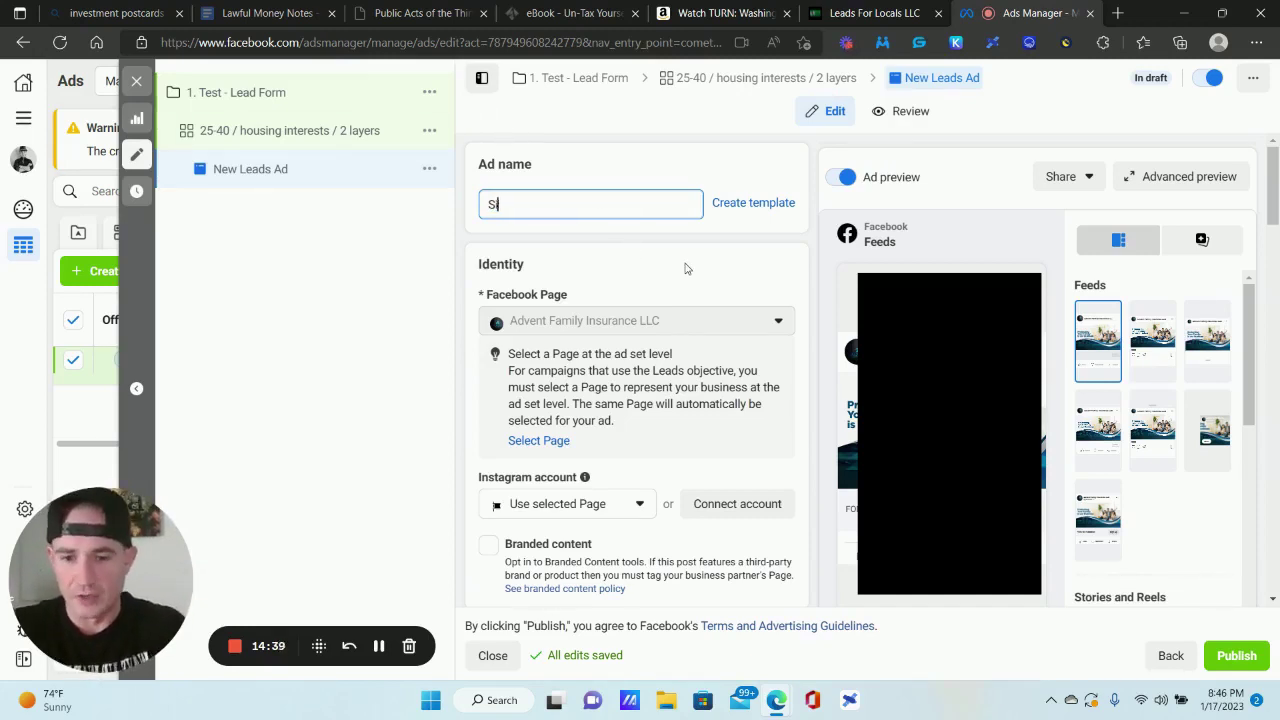
{"action": "type", "text": "ngle image 1"}
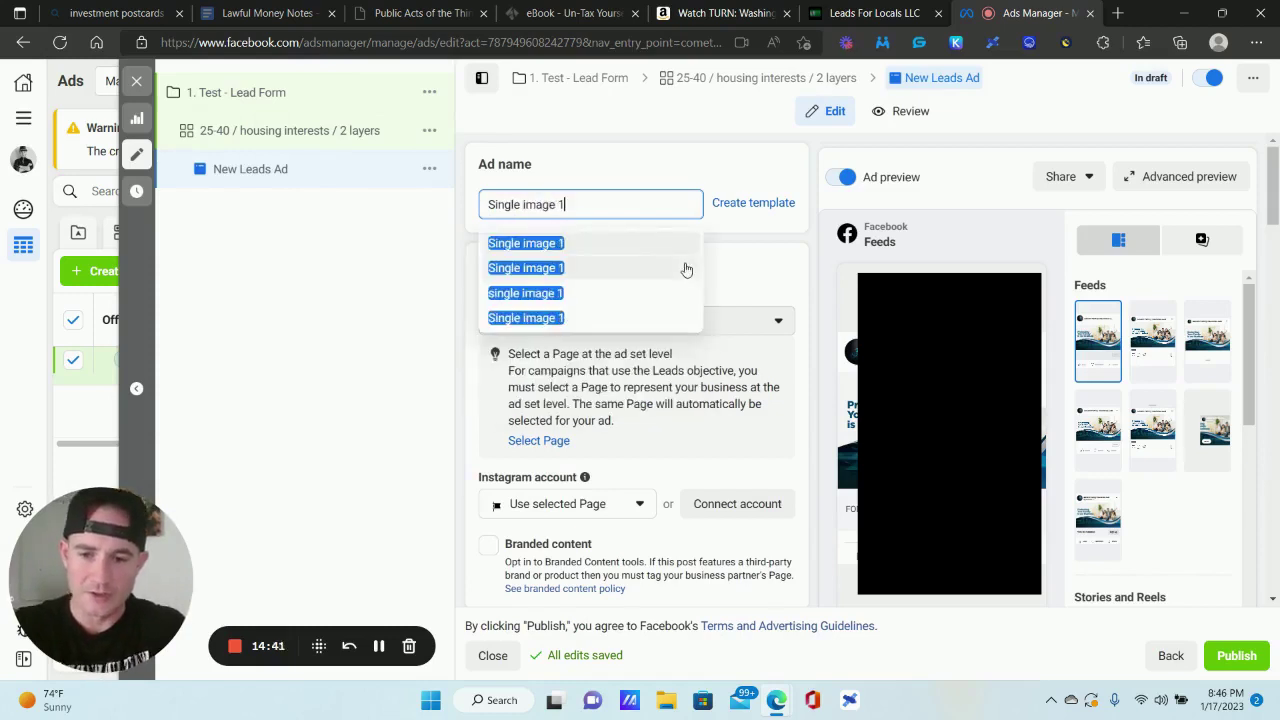
{"action": "left_click", "coordinate": [760, 242]}
- Review the ad's identity and ad setup options, and remove all existing media from the ad creative
{"action": "scroll", "coordinate": [590, 292], "scroll_direction": "down", "scroll_amount": 2}
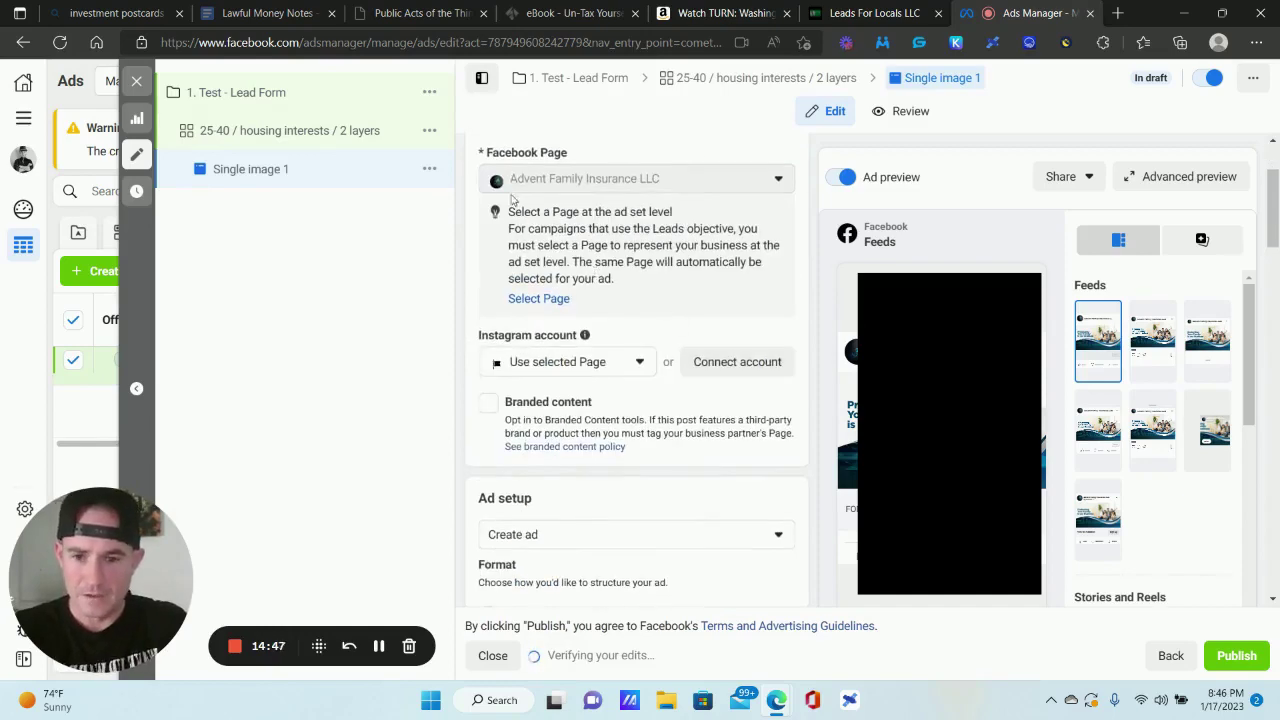
{"action": "scroll", "coordinate": [640, 318], "scroll_direction": "down", "scroll_amount": 2}
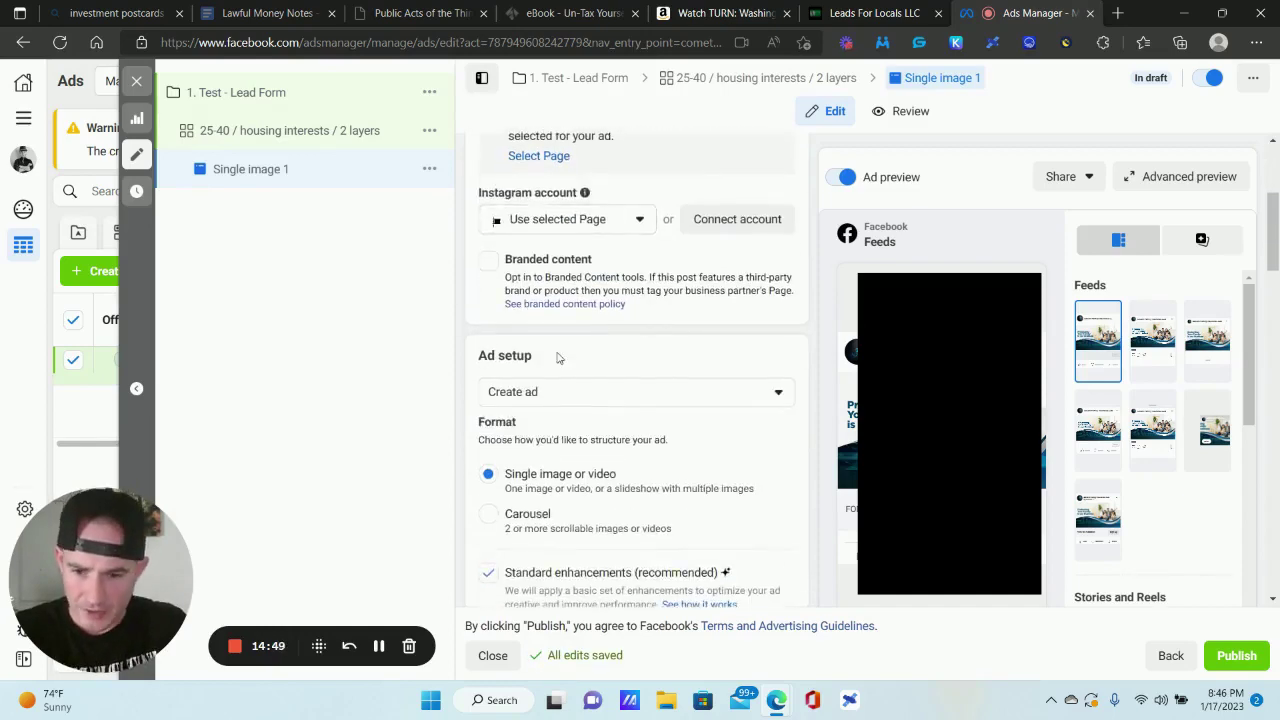
{"action": "scroll", "coordinate": [557, 357], "scroll_direction": "down", "scroll_amount": 2}
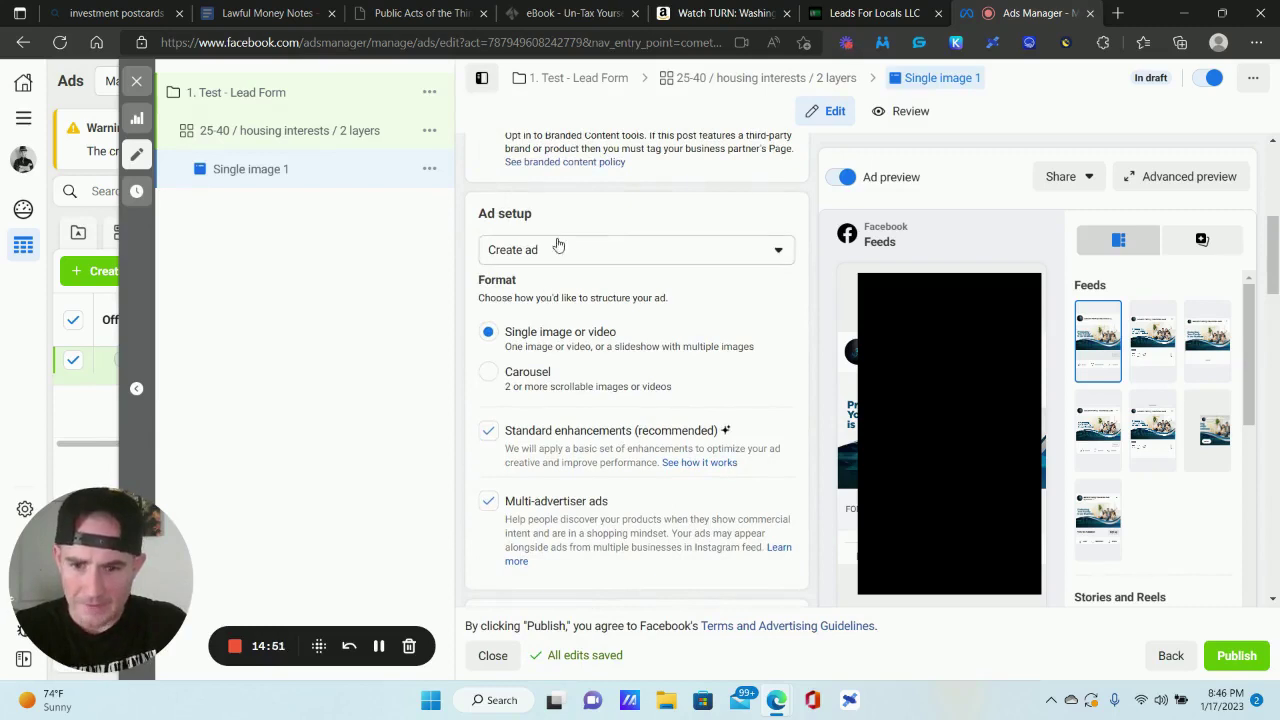
{"action": "scroll", "coordinate": [555, 248], "scroll_direction": "down", "scroll_amount": 1}
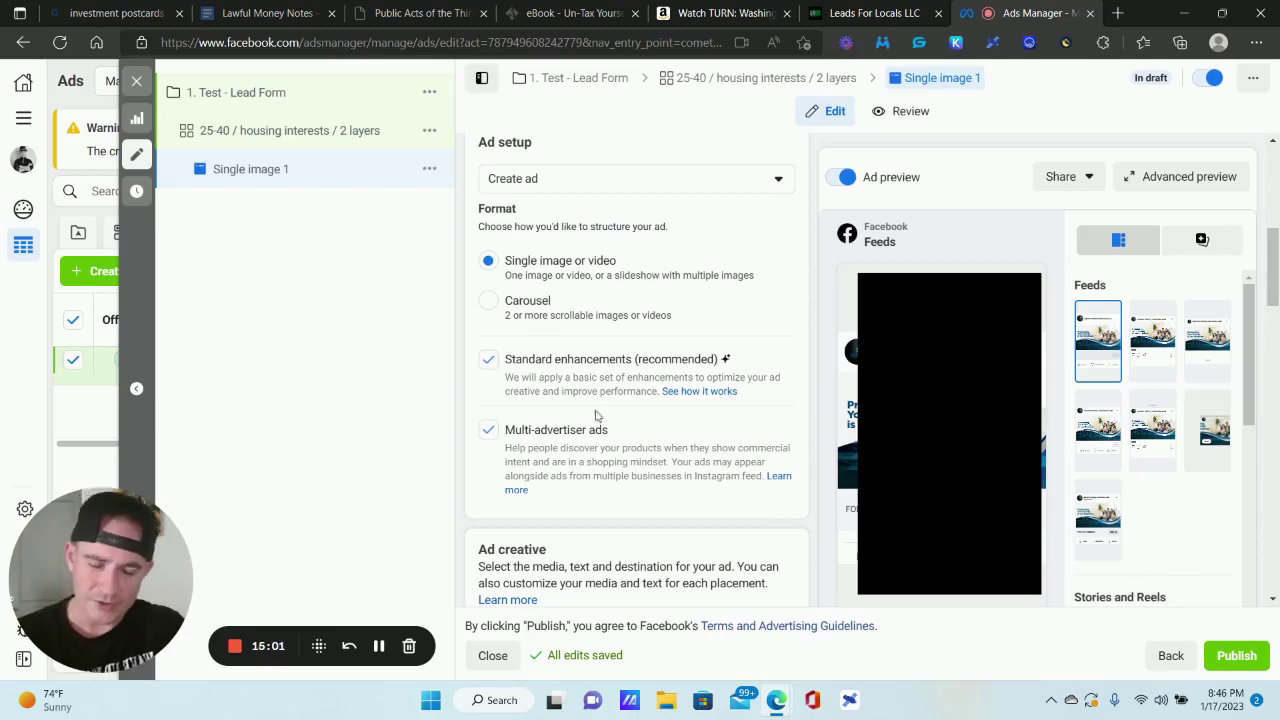
{"action": "scroll", "coordinate": [611, 388], "scroll_direction": "down", "scroll_amount": 1}
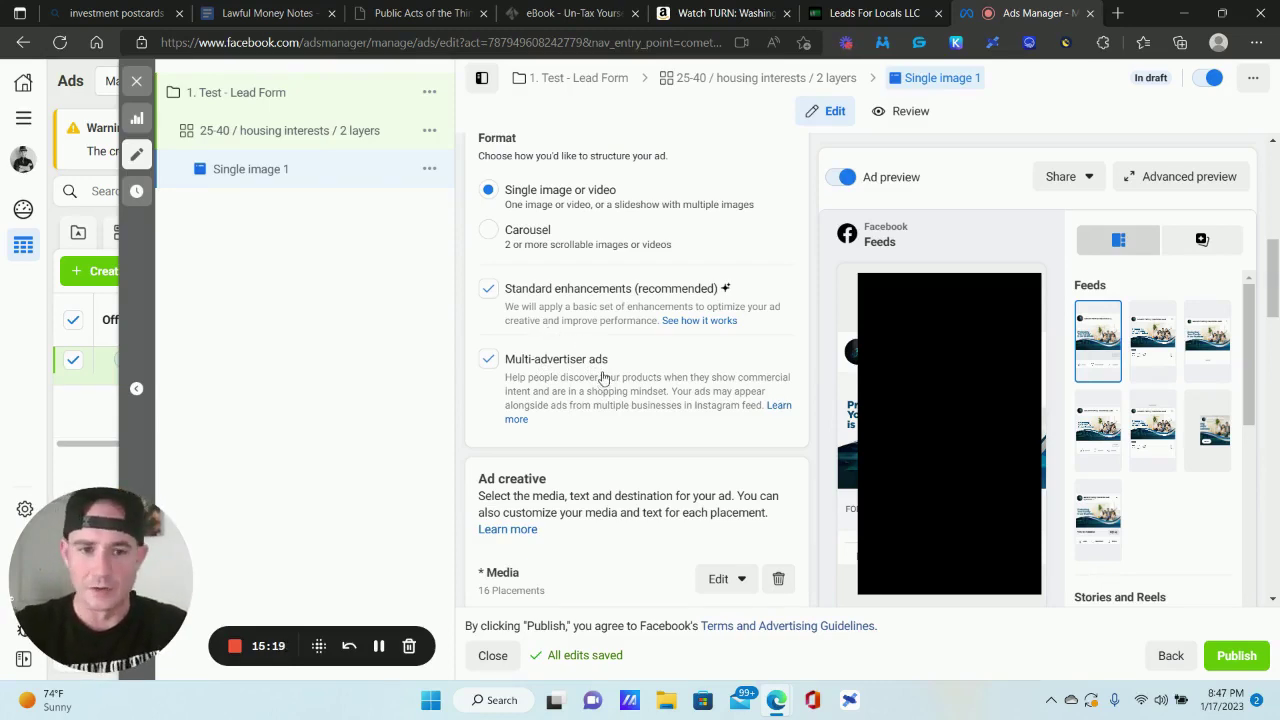
{"action": "scroll", "coordinate": [610, 240], "scroll_direction": "down", "scroll_amount": 3}
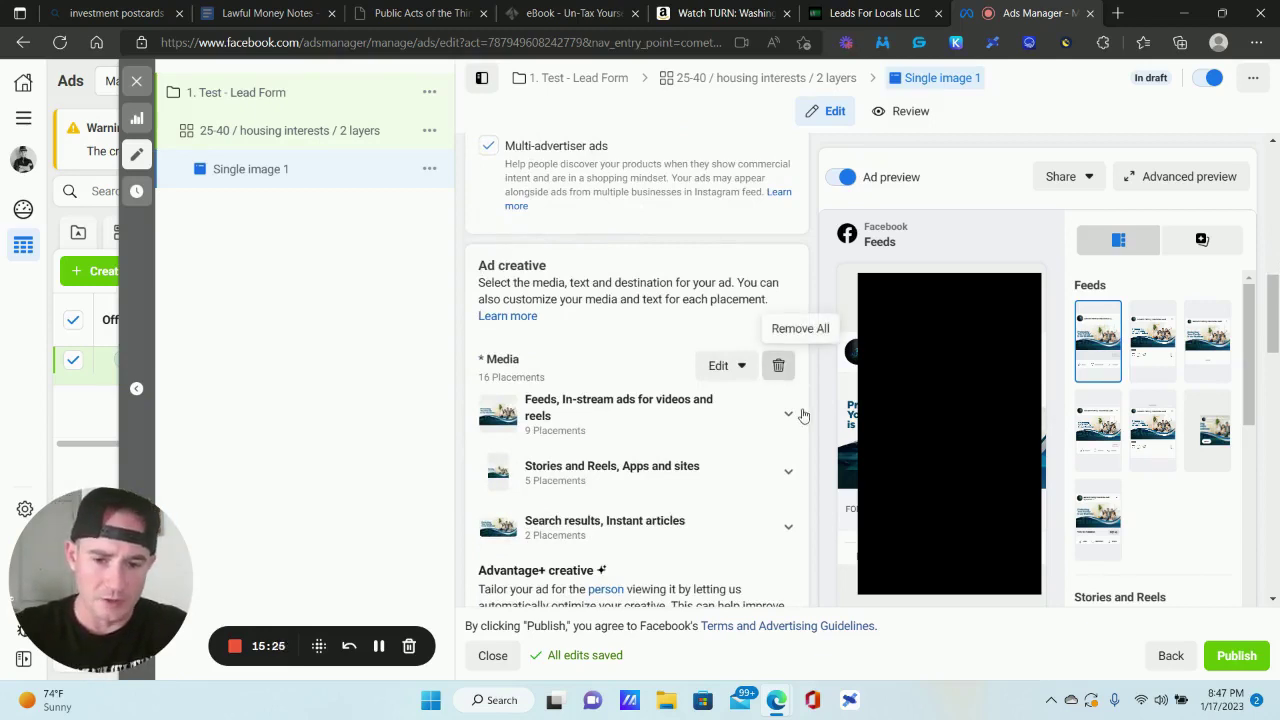
{"action": "left_click", "coordinate": [786, 367]}
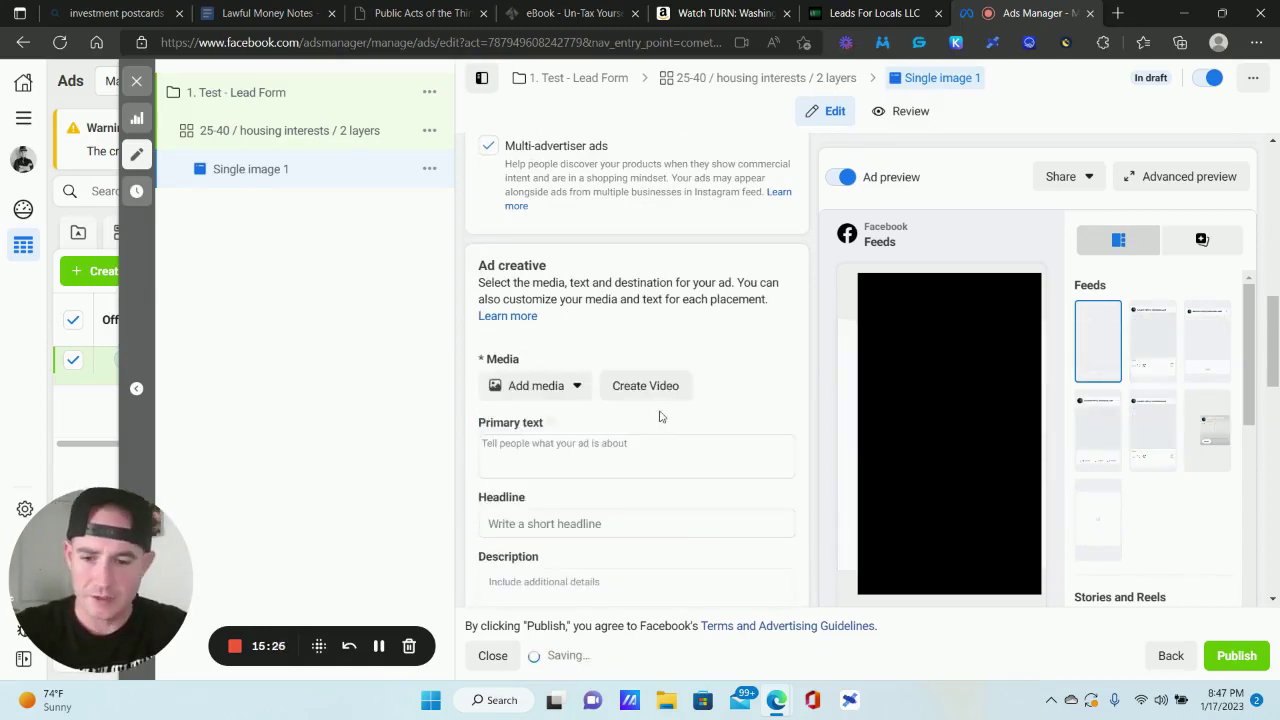
- Open the image selection for the ad's media, view the available account and page images, and close it without choosing one
{"action": "left_click", "coordinate": [569, 388]}
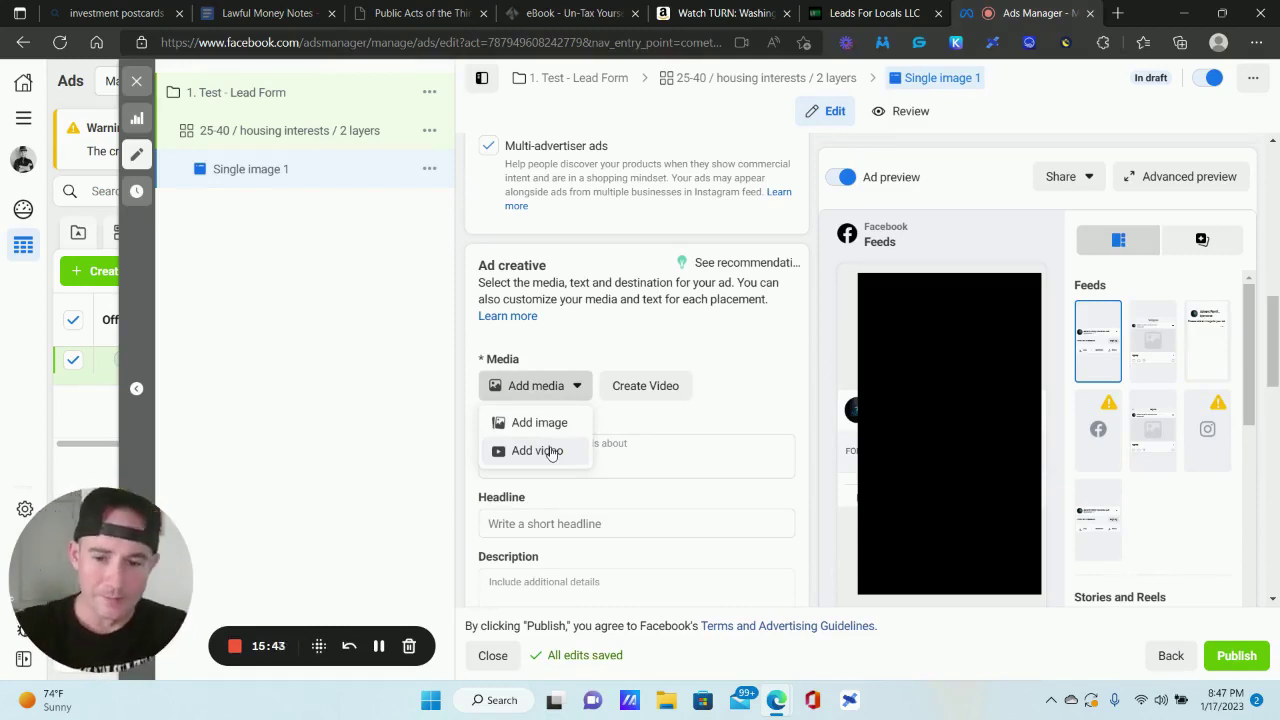
{"action": "left_click", "coordinate": [586, 434]}
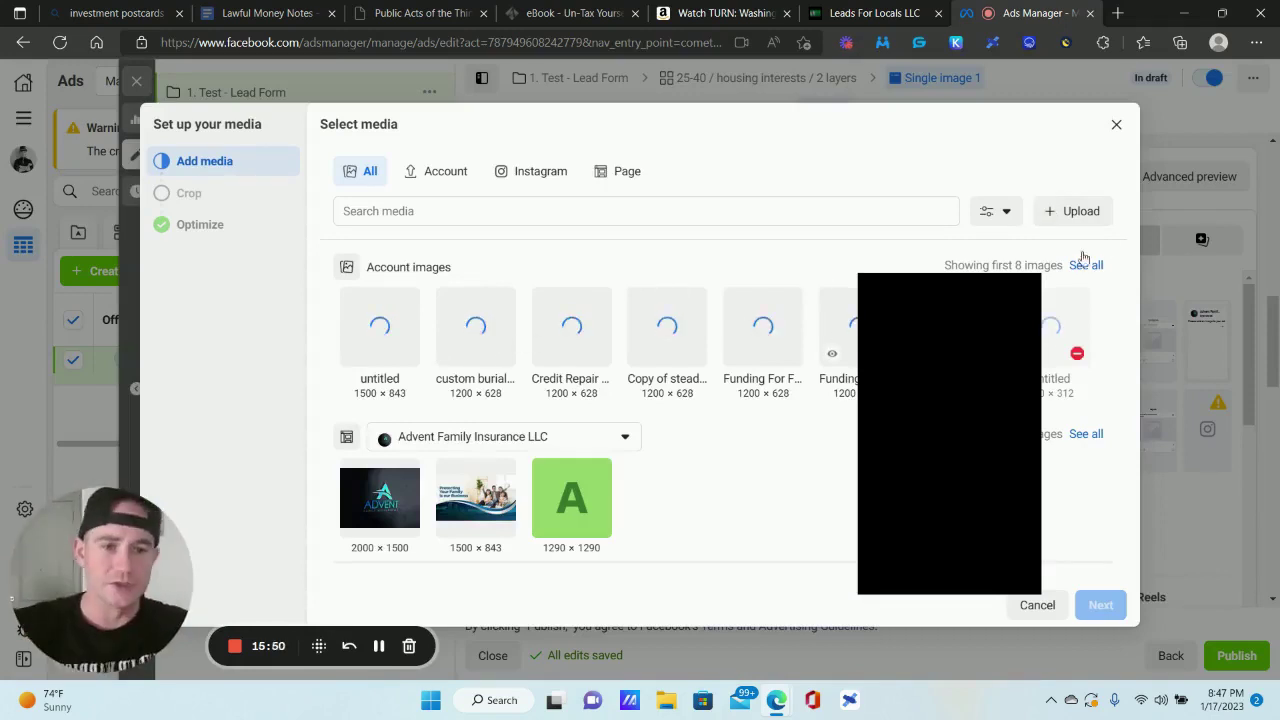
{"action": "left_click", "coordinate": [1117, 126]}
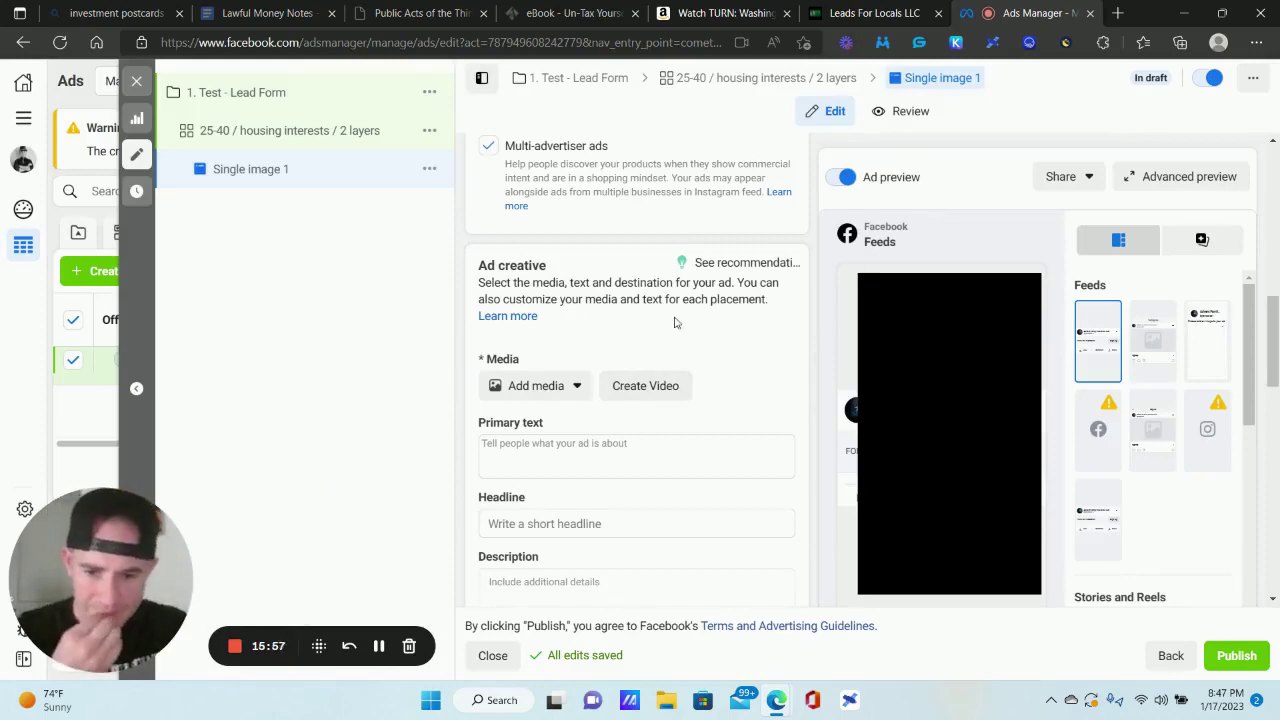
- Enter the placeholder "sldkfjsdlfkjsdlkj" as the ad's primary text
{"action": "scroll", "coordinate": [675, 322], "scroll_direction": "down", "scroll_amount": 2}
{"action": "left_click", "coordinate": [532, 308]}
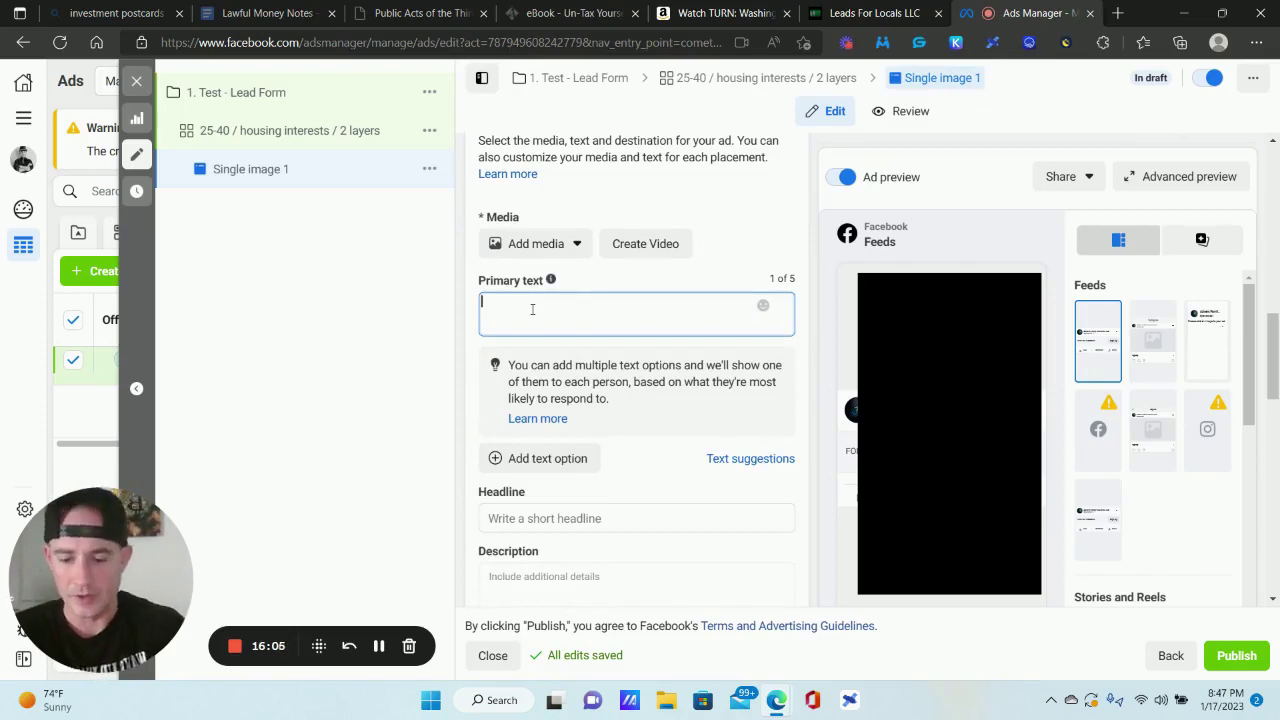
{"action": "type", "text": "sldkfjsdlfkjsdlkj"}
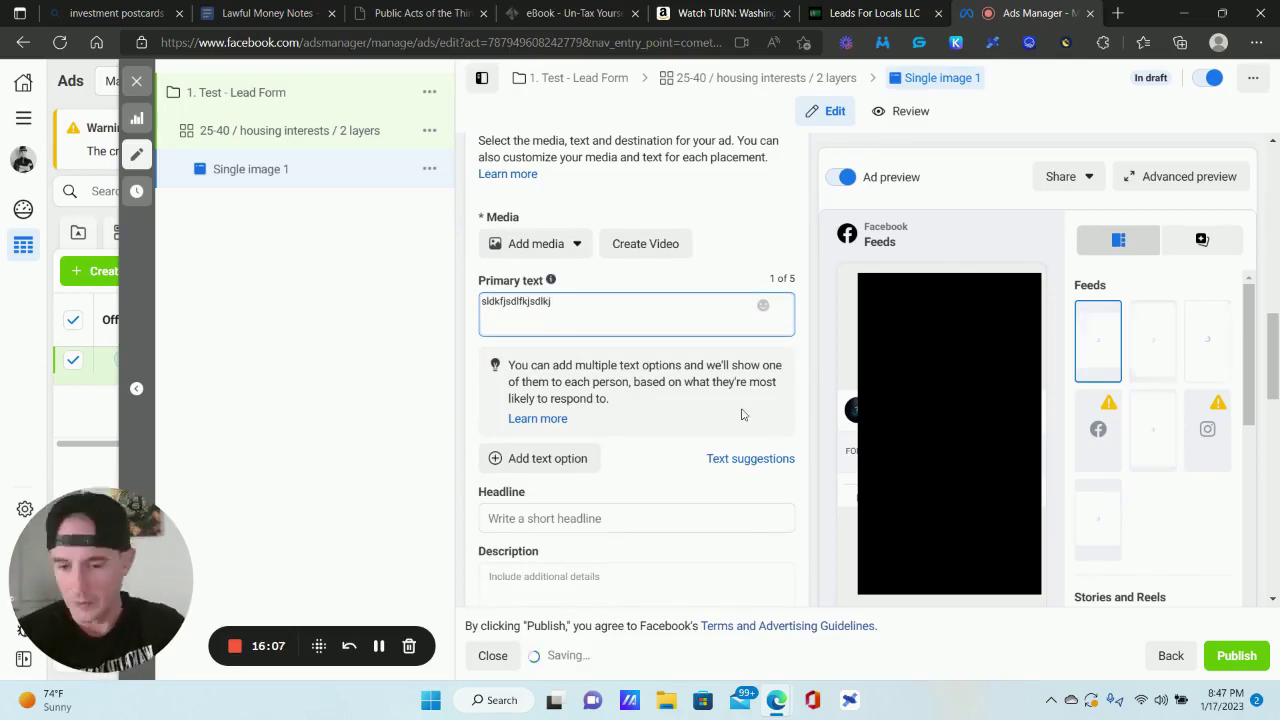
- Examine the ad's headline and description fields without entering any text
{"action": "left_click", "coordinate": [554, 516]}
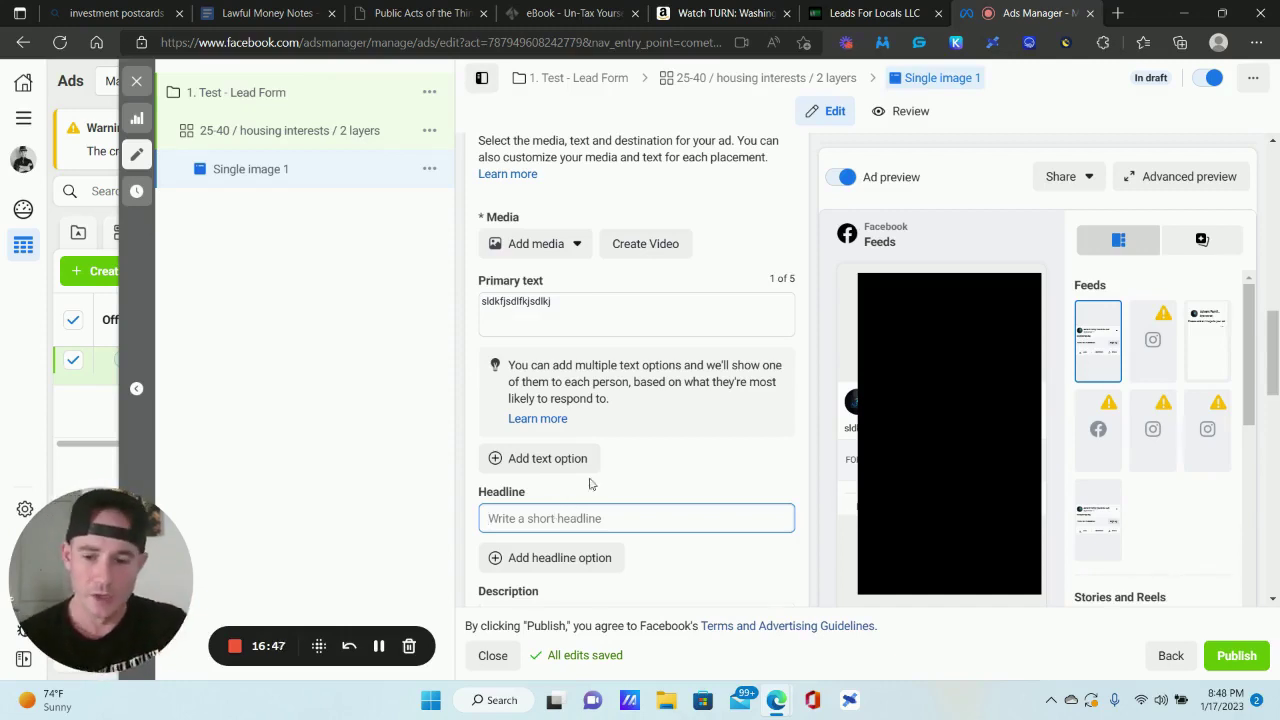
{"action": "scroll", "coordinate": [589, 491], "scroll_direction": "down", "scroll_amount": 2}
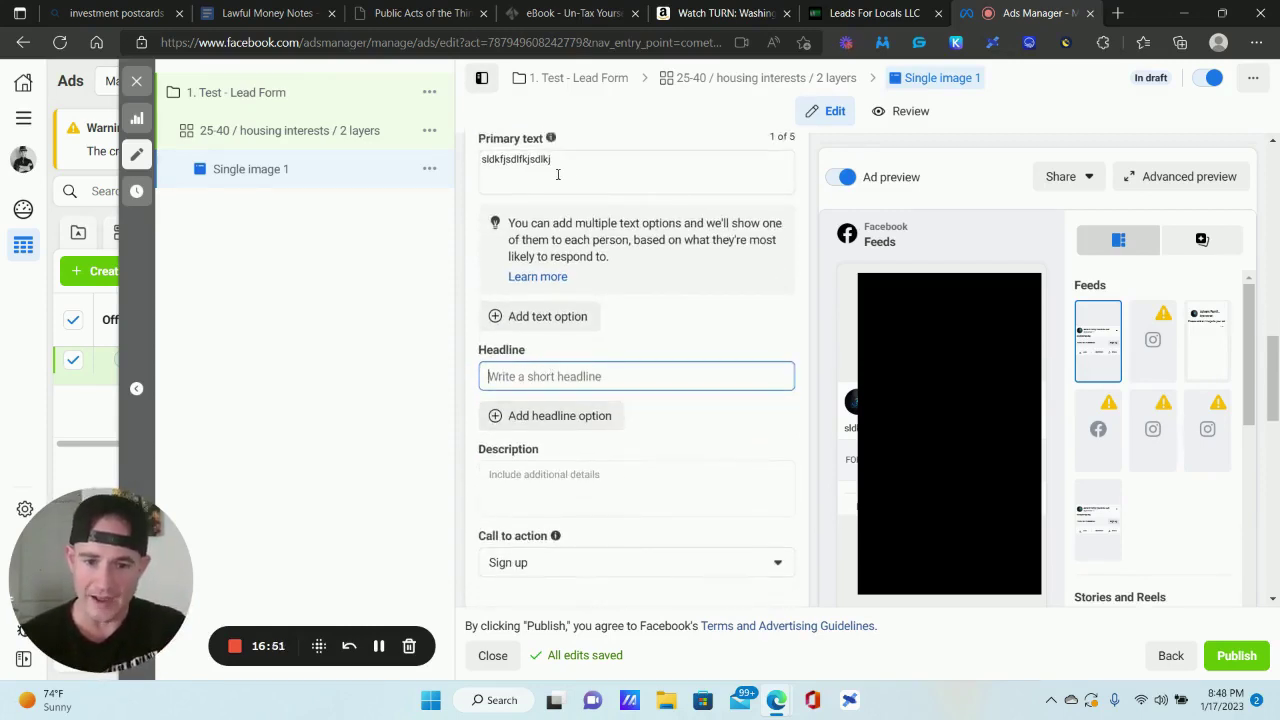
{"action": "scroll", "coordinate": [597, 351], "scroll_direction": "down", "scroll_amount": 2}
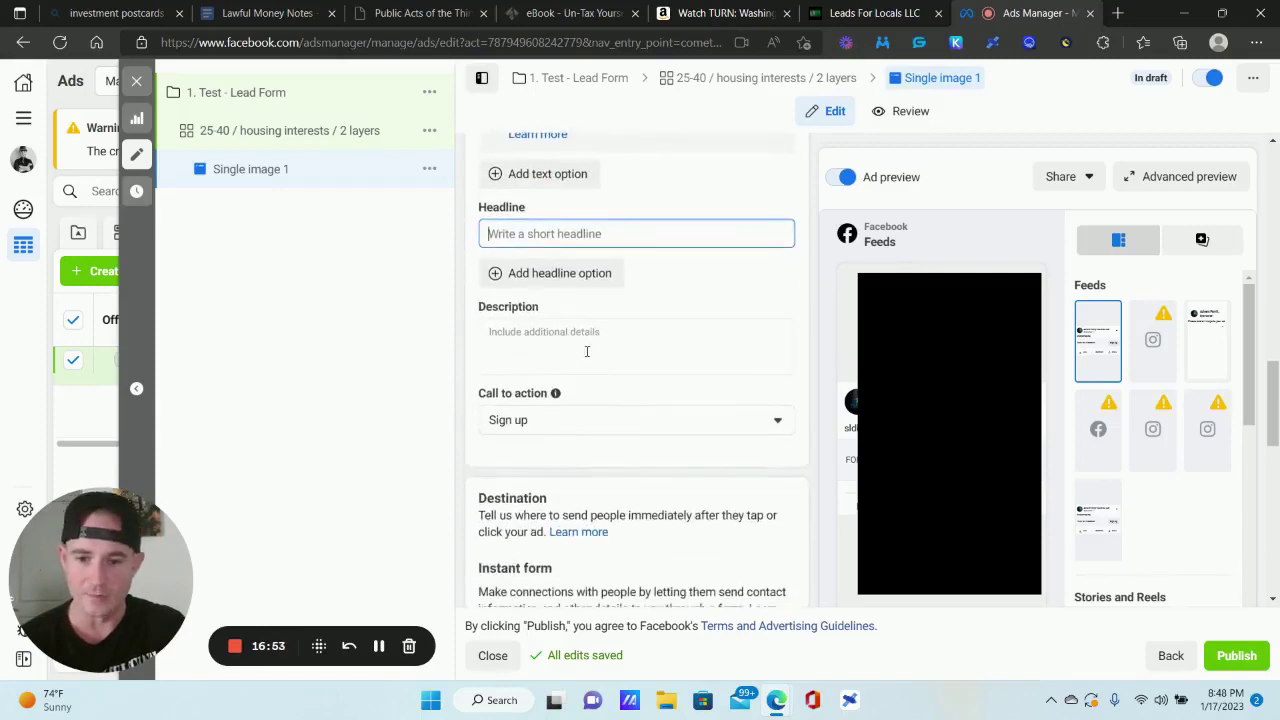
{"action": "left_click", "coordinate": [547, 330]}
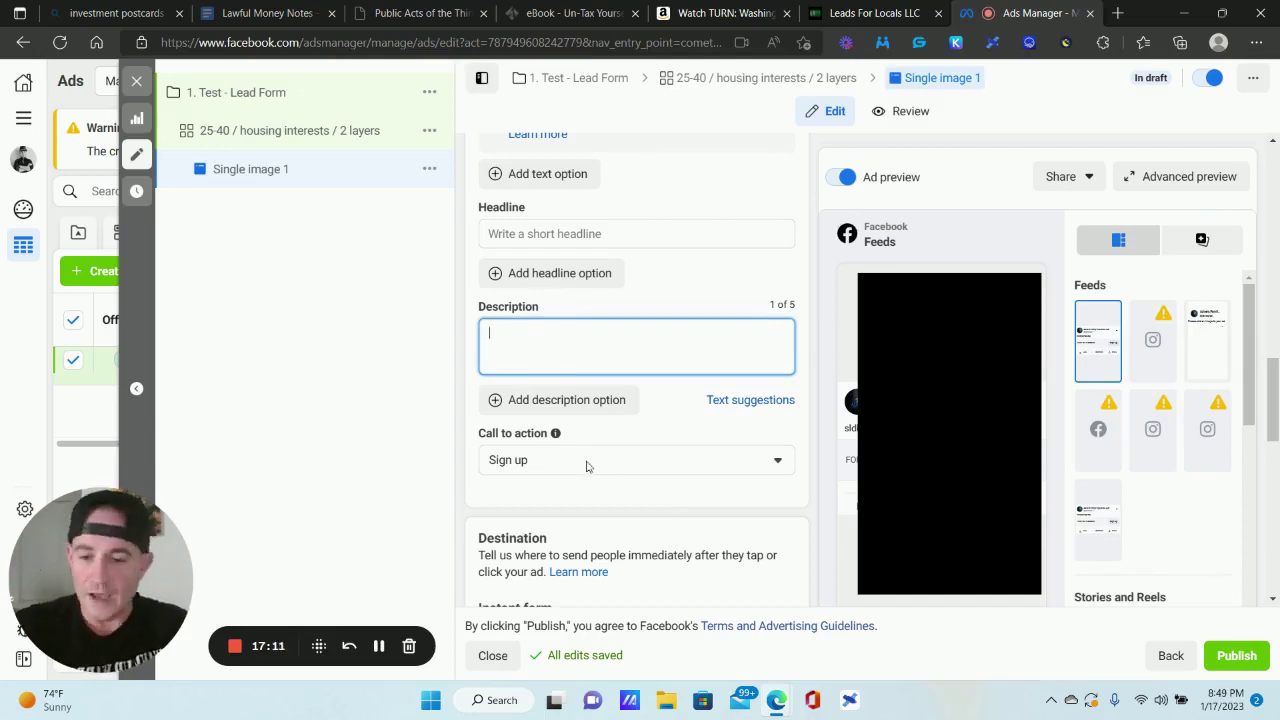
- Set the ad's call to action to "Learn more" and check the other available options
{"action": "left_click", "coordinate": [622, 466]}
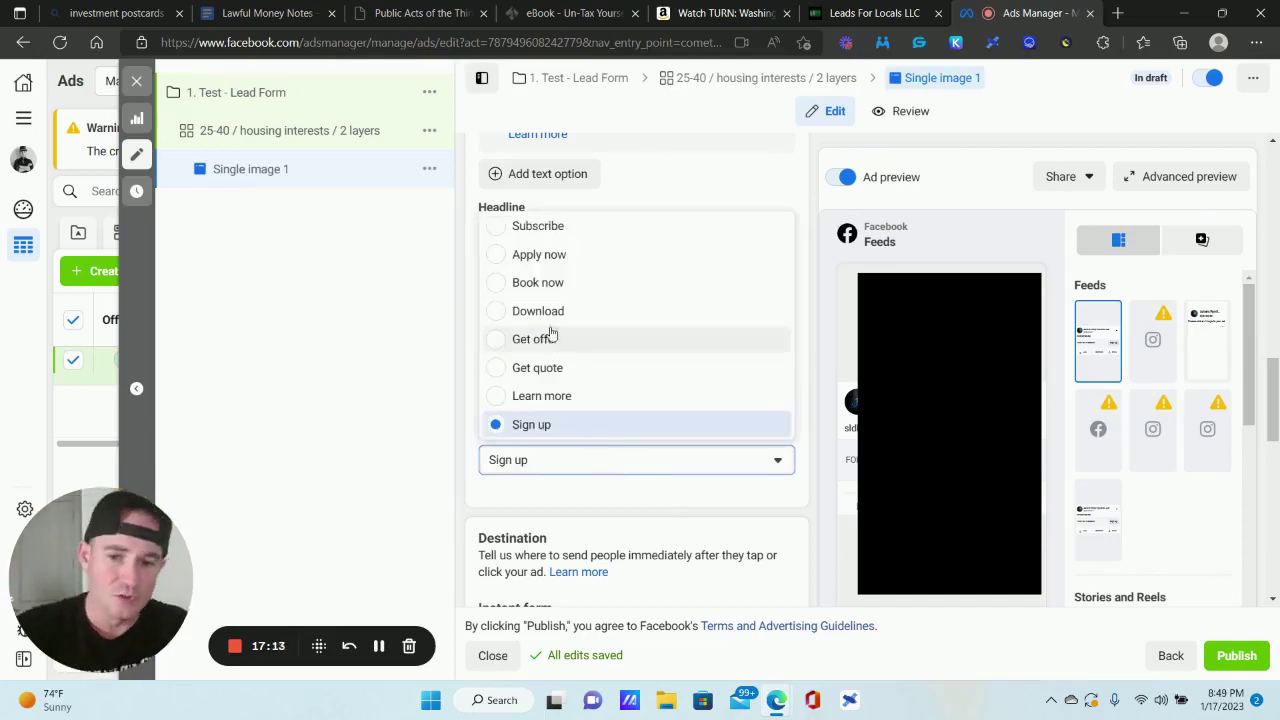
{"action": "left_click", "coordinate": [594, 402]}
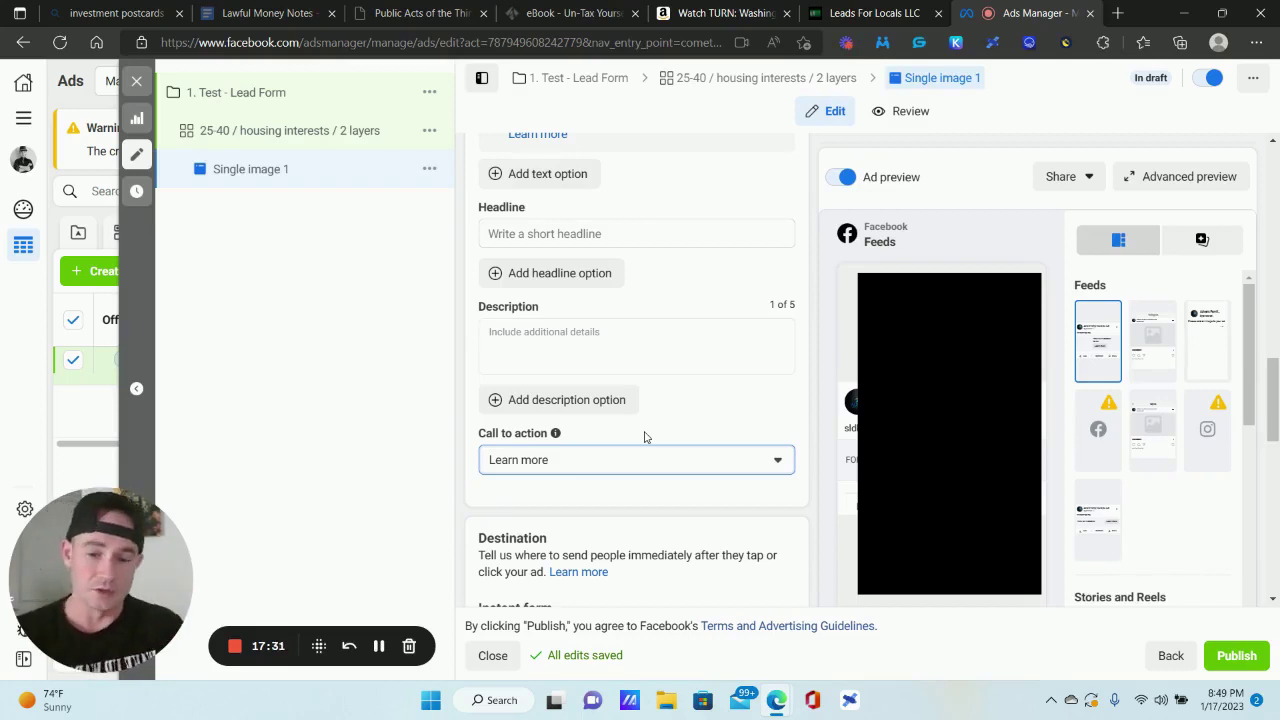
{"action": "left_click", "coordinate": [745, 458]}
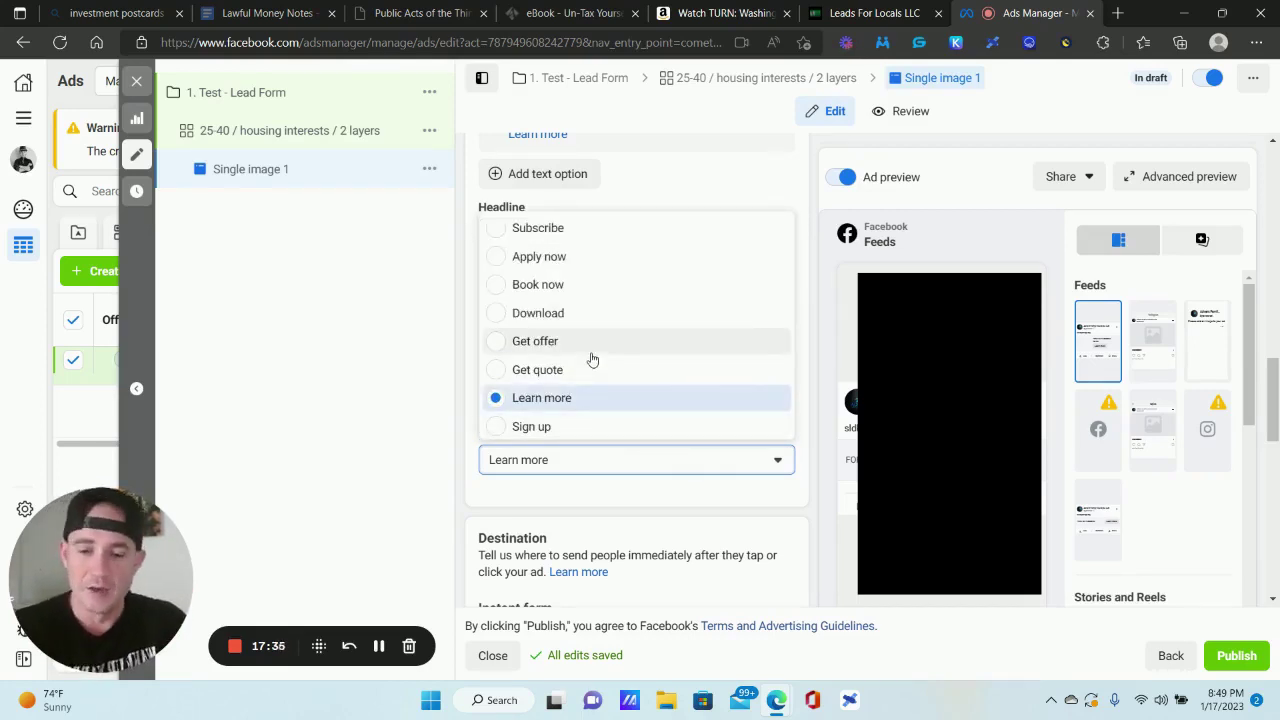
{"action": "left_click", "coordinate": [816, 414]}
- Look over the existing instant forms under the ad's destination, and change the ad format to Carousel
{"action": "scroll", "coordinate": [816, 414], "scroll_direction": "down", "scroll_amount": 5}
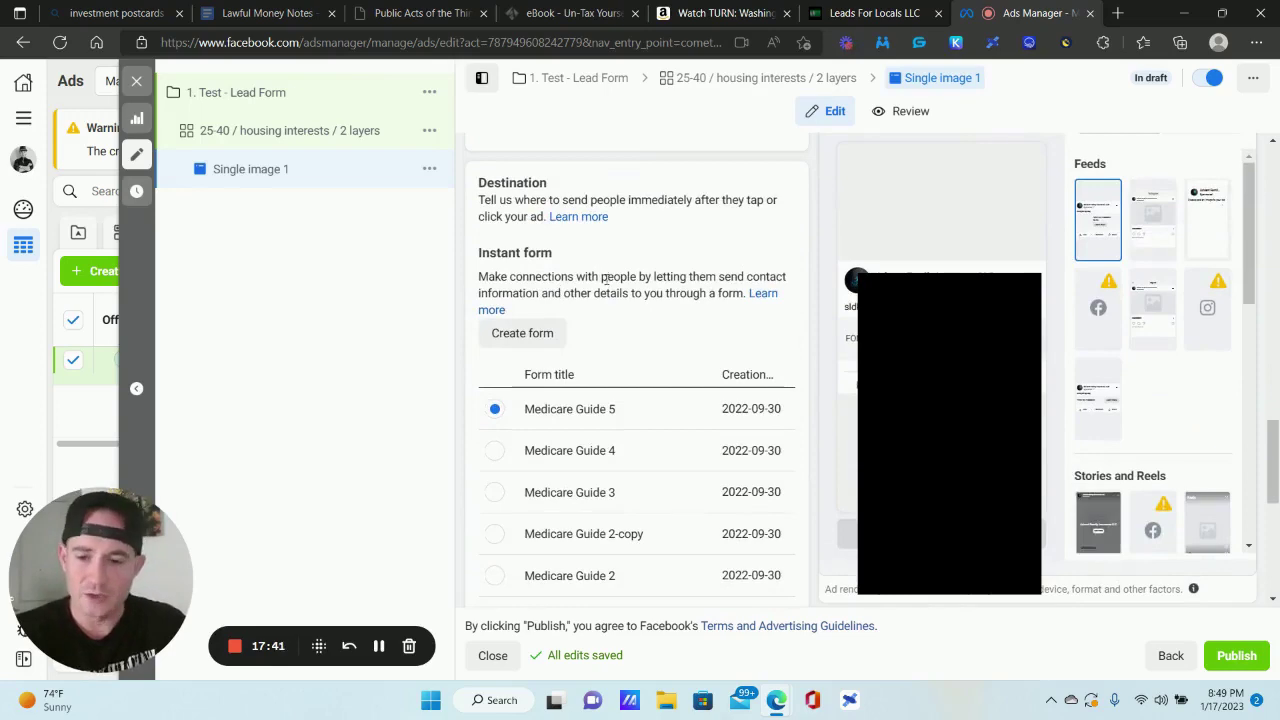
{"action": "scroll", "coordinate": [563, 292], "scroll_direction": "down", "scroll_amount": 1}
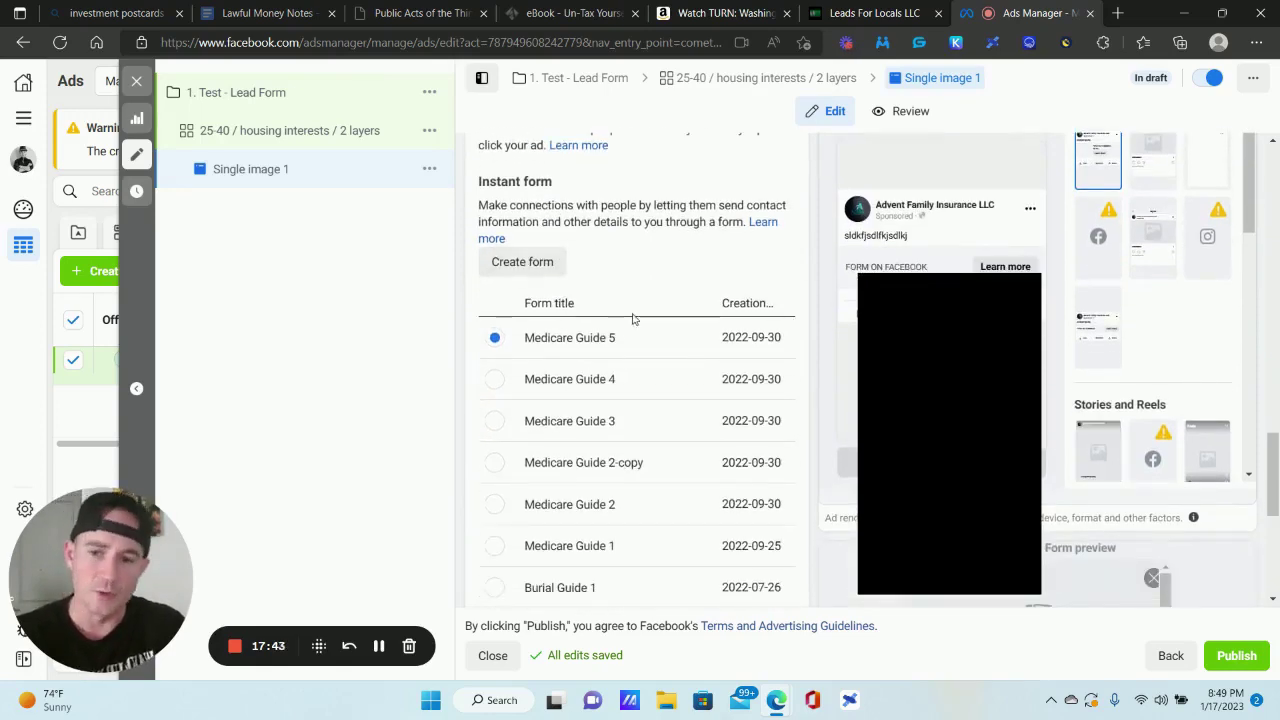
{"action": "scroll", "coordinate": [632, 320], "scroll_direction": "up", "scroll_amount": 10}
{"action": "scroll", "coordinate": [632, 320], "scroll_direction": "up", "scroll_amount": 5}
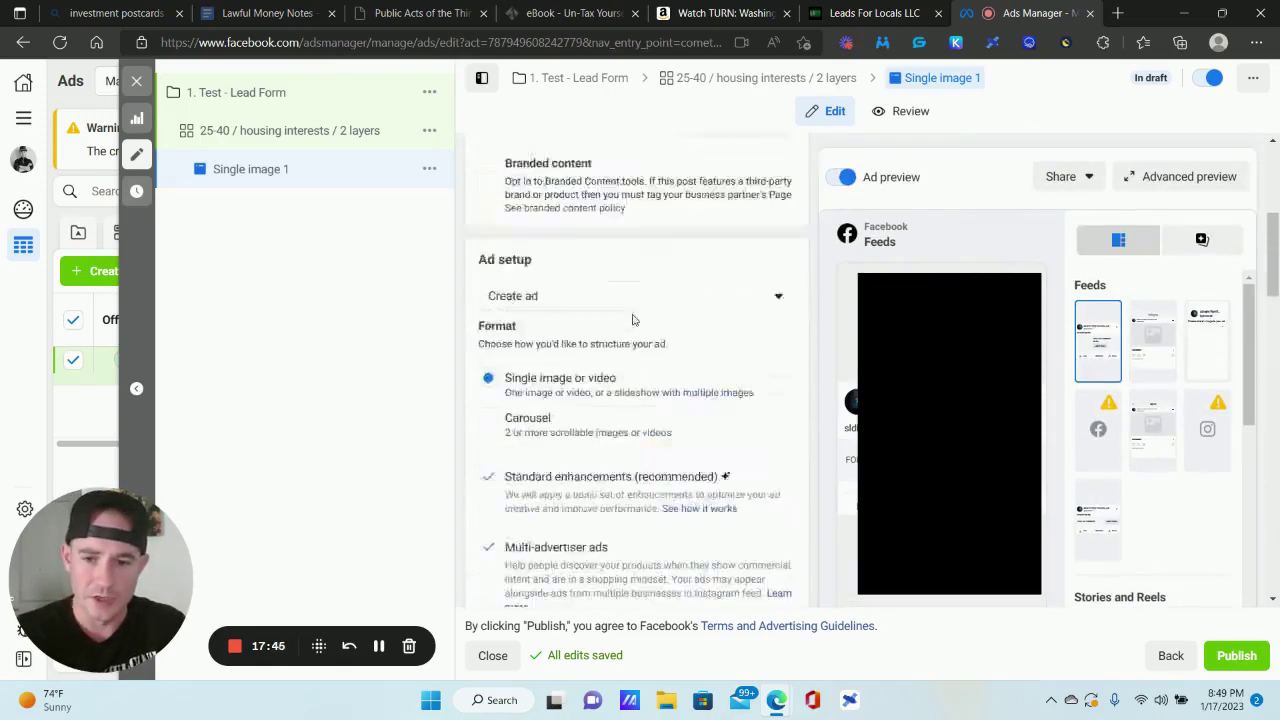
{"action": "scroll", "coordinate": [631, 317], "scroll_direction": "down", "scroll_amount": 2}
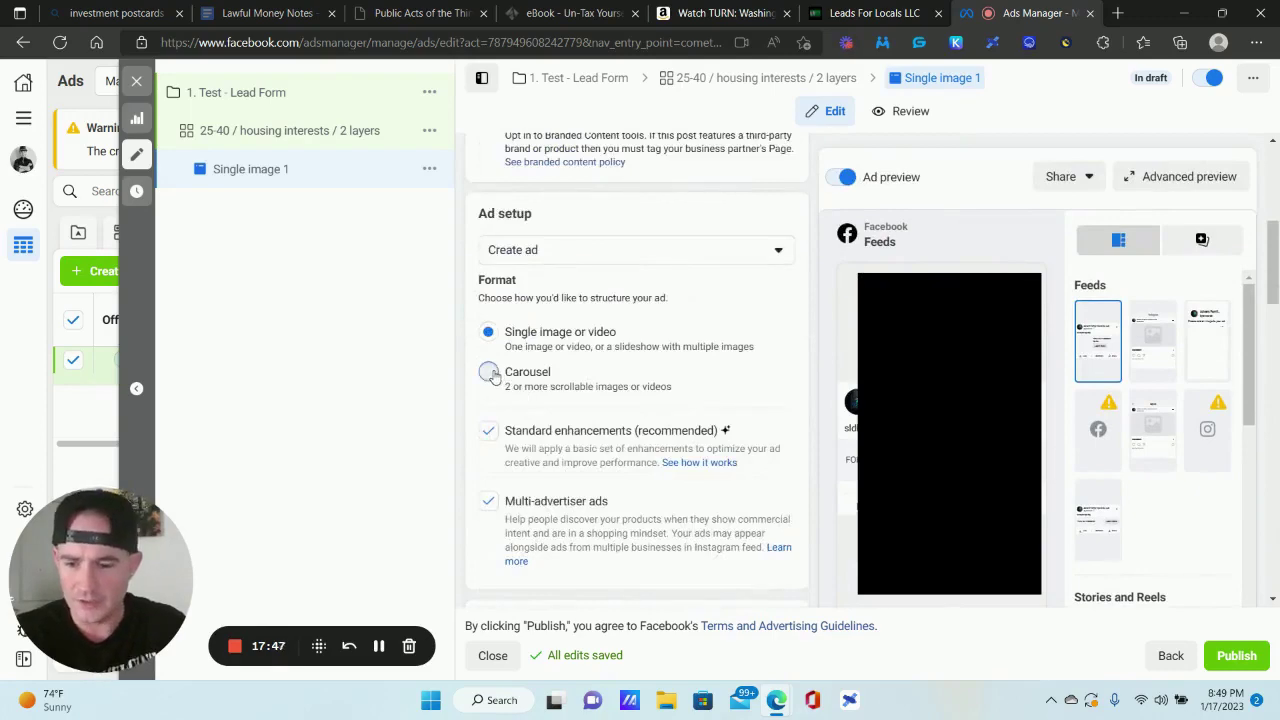
{"action": "left_click", "coordinate": [654, 391]}
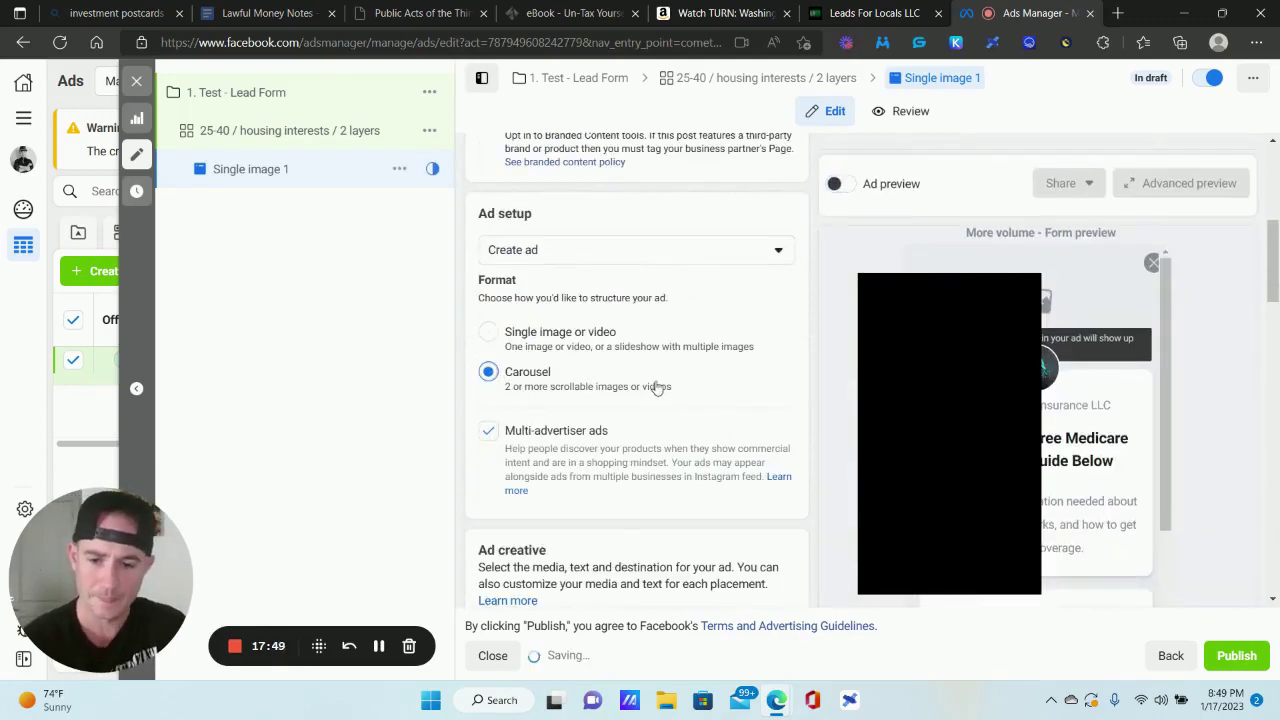
{"action": "scroll", "coordinate": [651, 386], "scroll_direction": "down", "scroll_amount": 3}
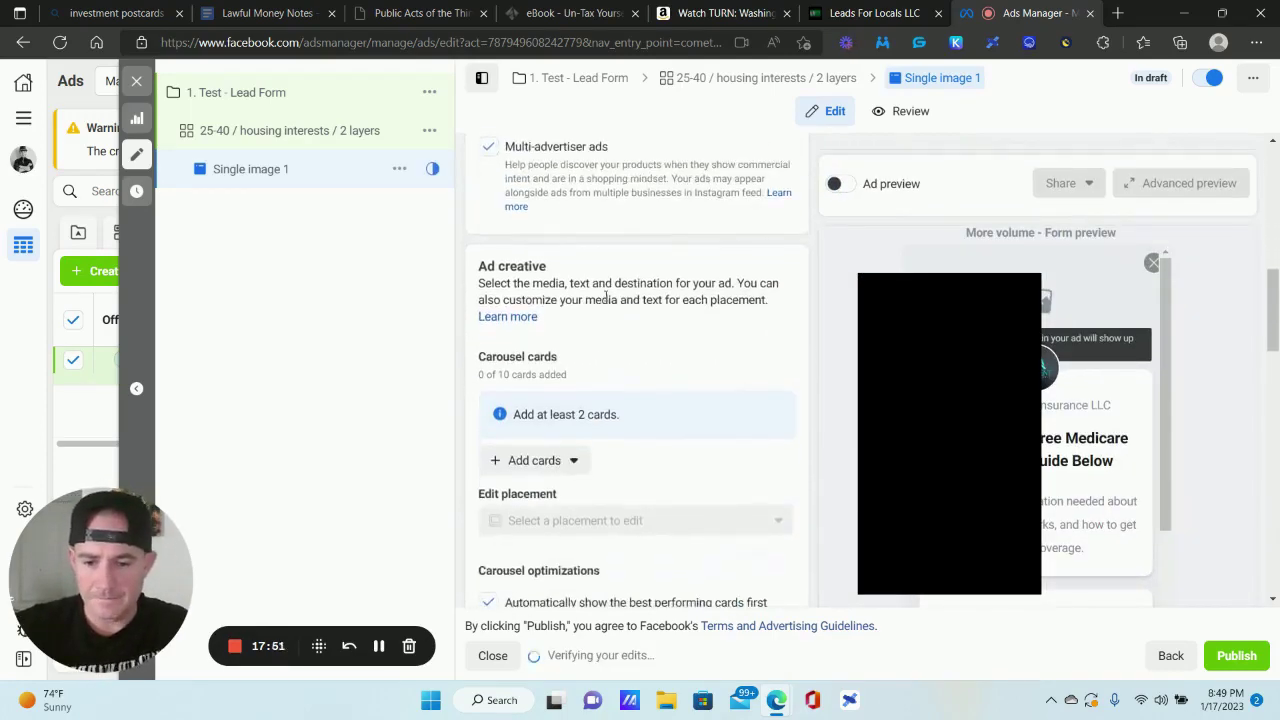
- Disable both carousel optimizations: automatically showing the best performing cards first and adding music
{"action": "scroll", "coordinate": [607, 277], "scroll_direction": "down", "scroll_amount": 2}
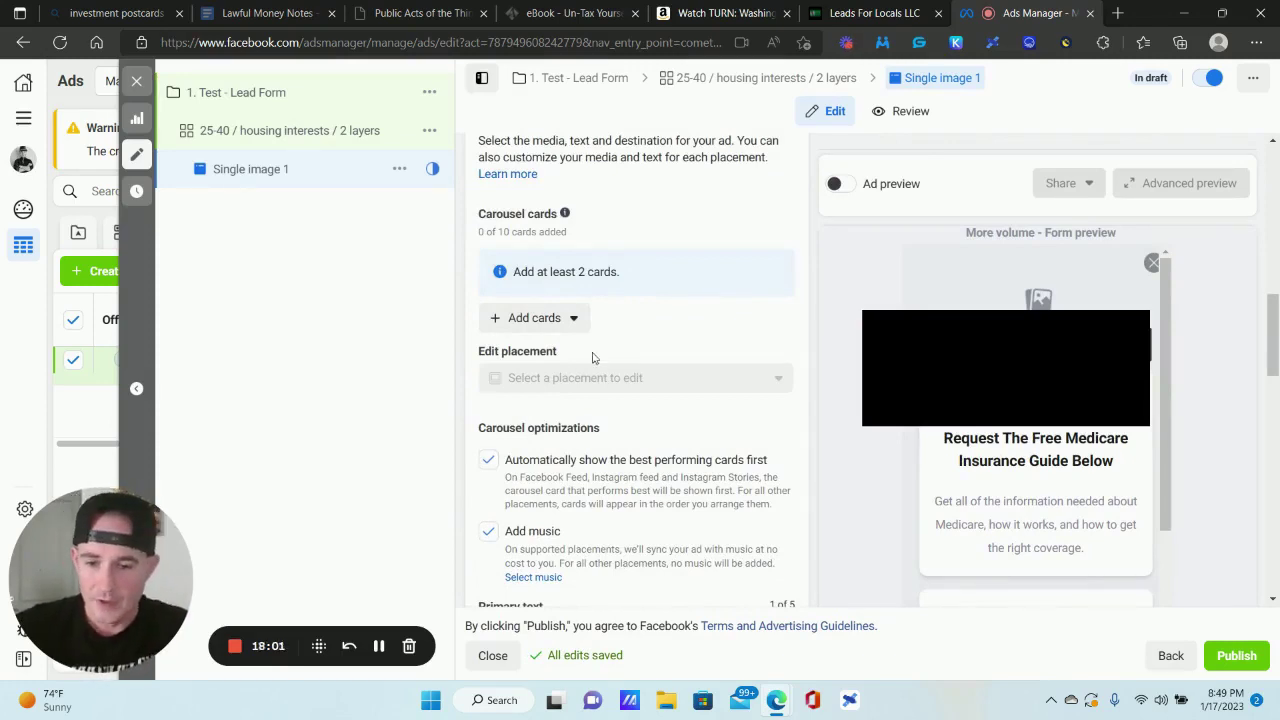
{"action": "scroll", "coordinate": [600, 370], "scroll_direction": "down", "scroll_amount": 1}
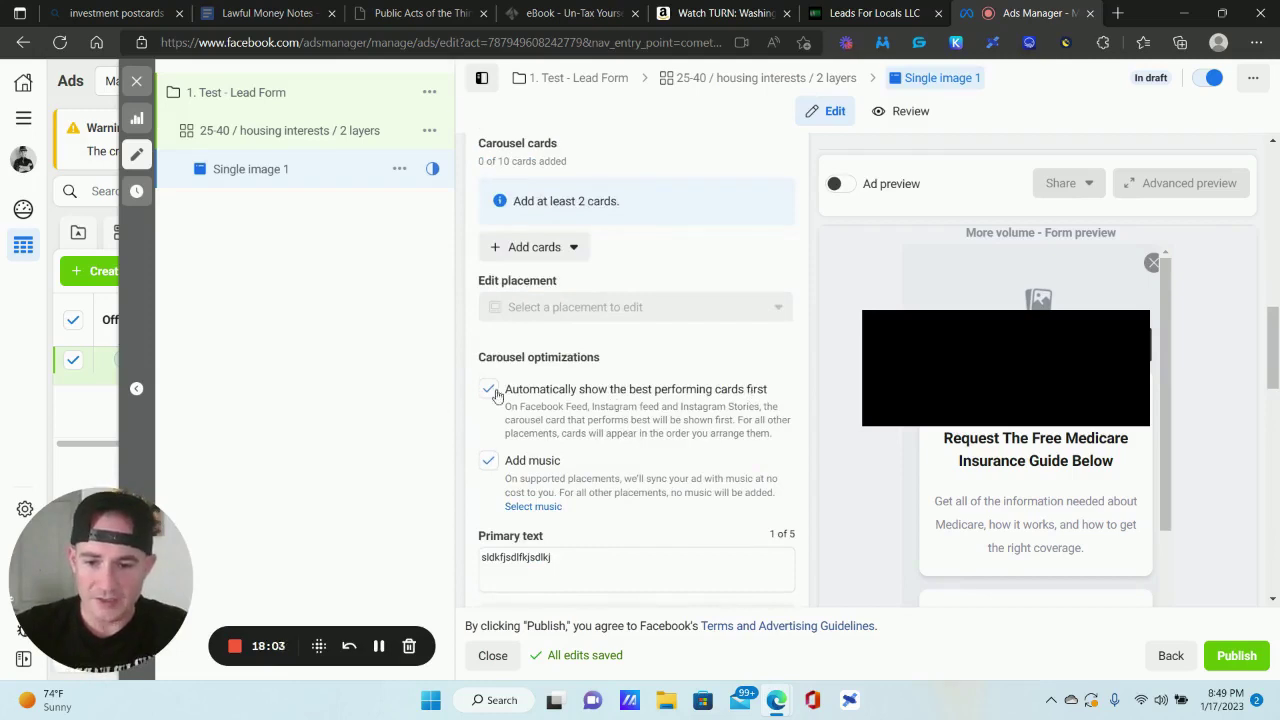
{"action": "left_click", "coordinate": [489, 462]}
{"action": "left_click", "coordinate": [489, 390]}
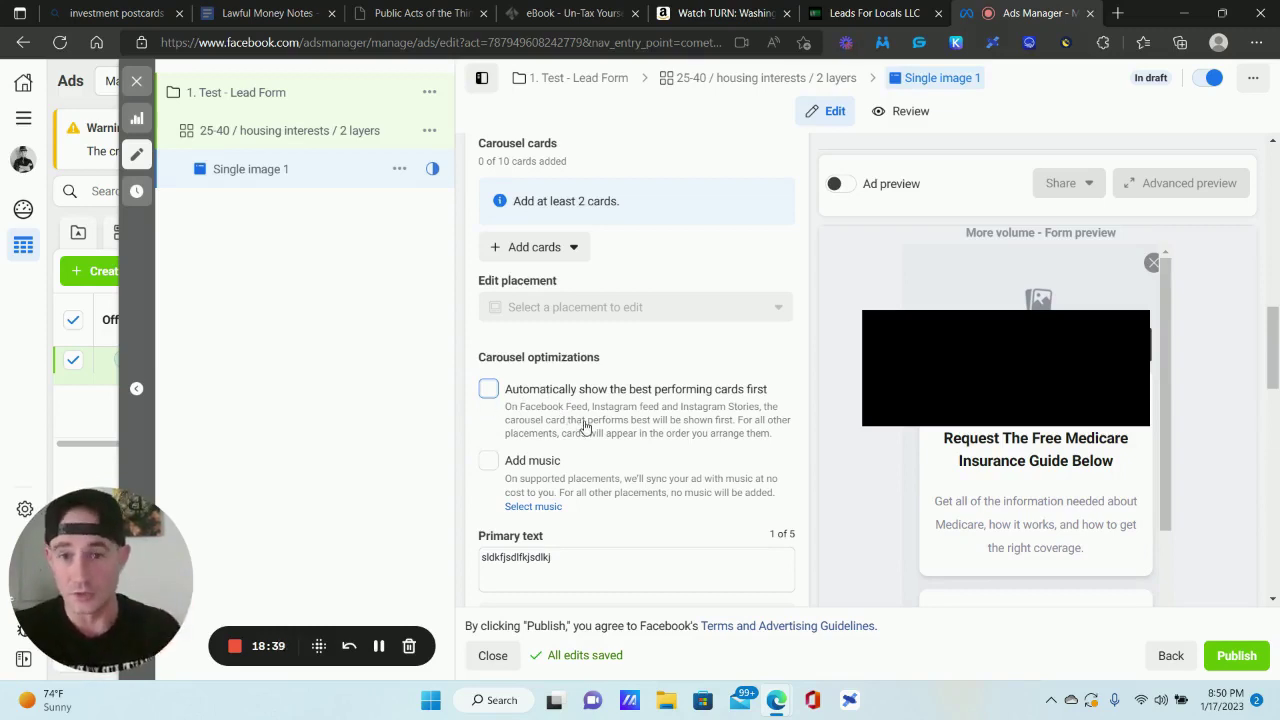
- Look over the images available for the carousel's image cards without selecting any
{"action": "left_click", "coordinate": [567, 250]}
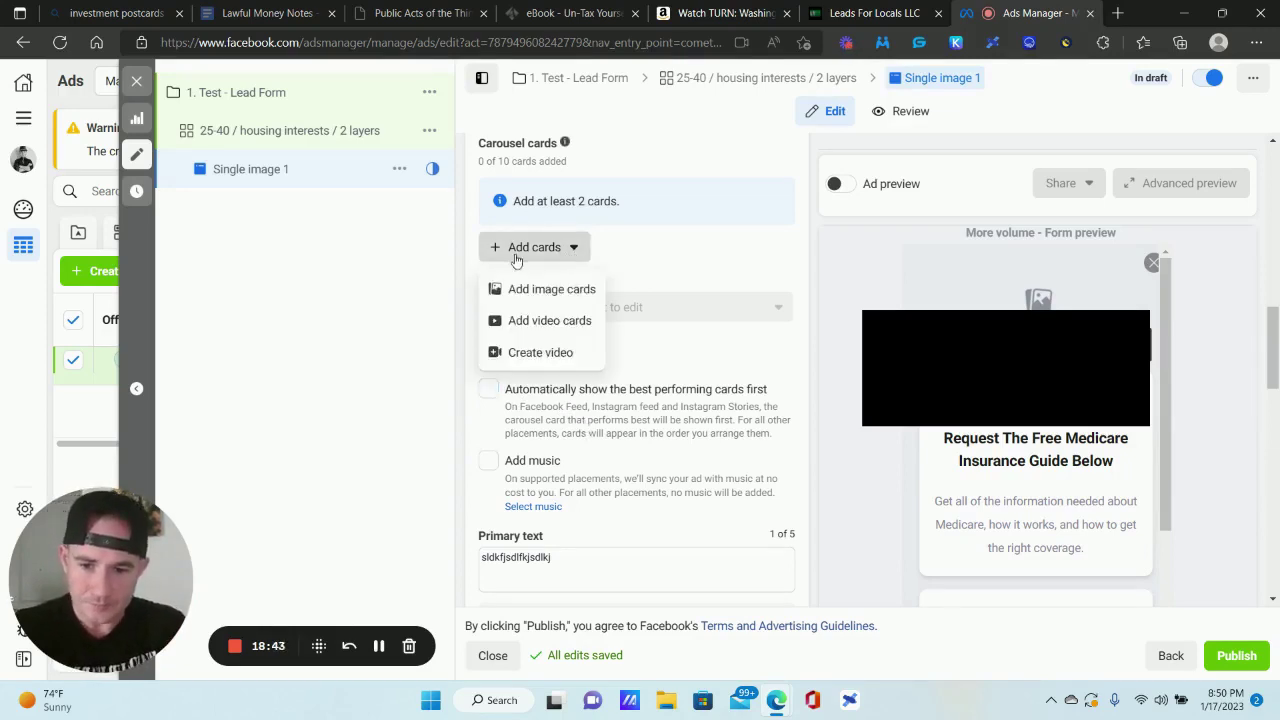
{"action": "left_click", "coordinate": [571, 290]}
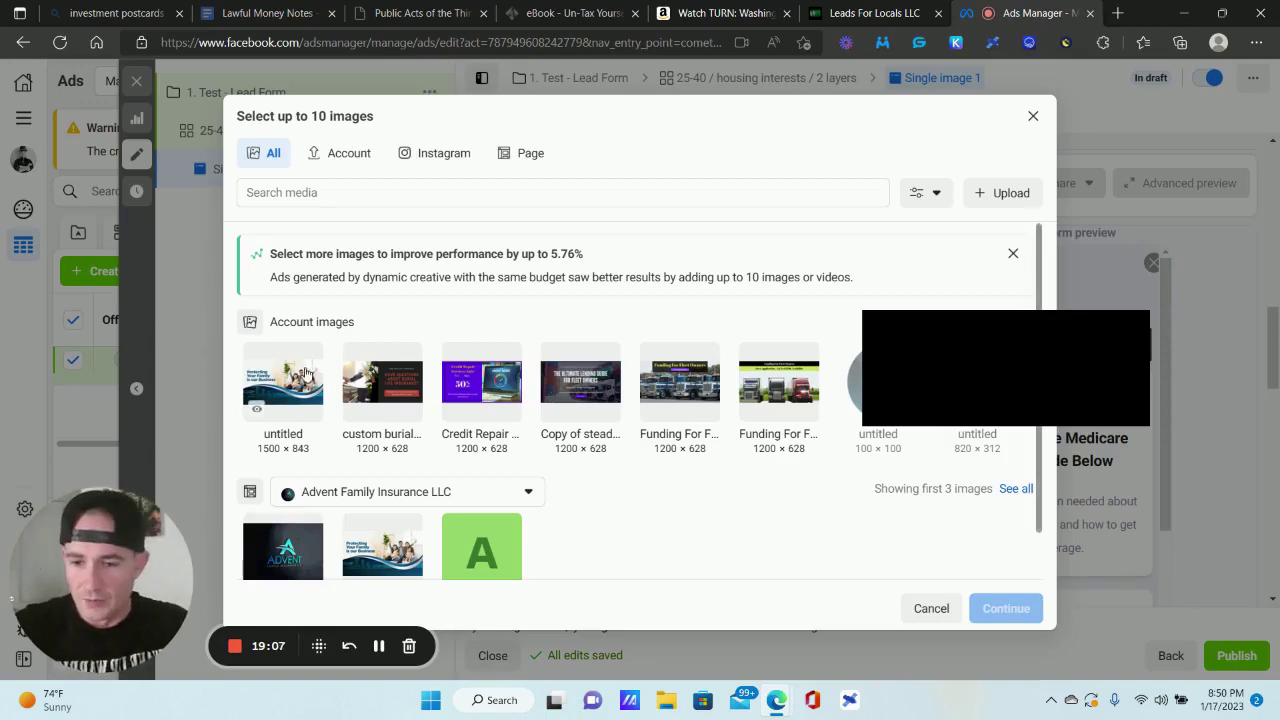
{"action": "left_click", "coordinate": [1033, 116]}
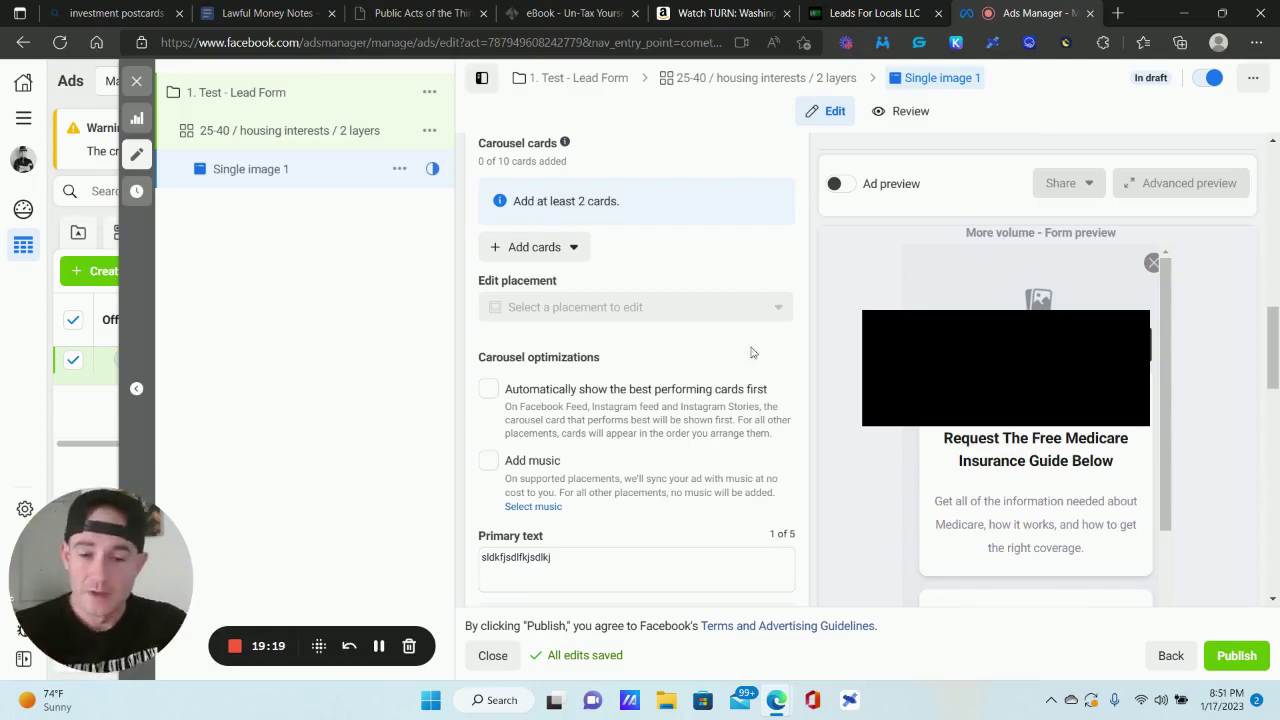
- Add a carousel card with the account image "Copy of steady lending trucking ad image 2.png", and clear the image from that card
{"action": "left_click", "coordinate": [574, 249]}
{"action": "left_click", "coordinate": [557, 299]}
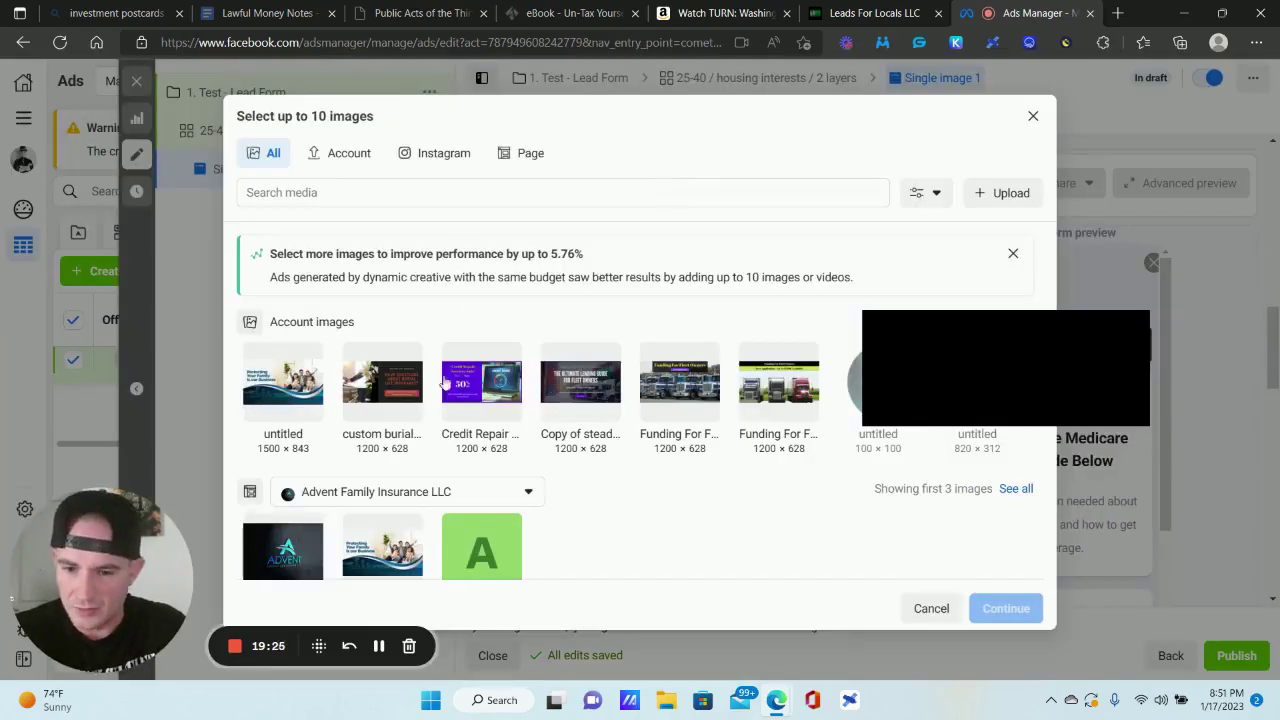
{"action": "left_click", "coordinate": [583, 388]}
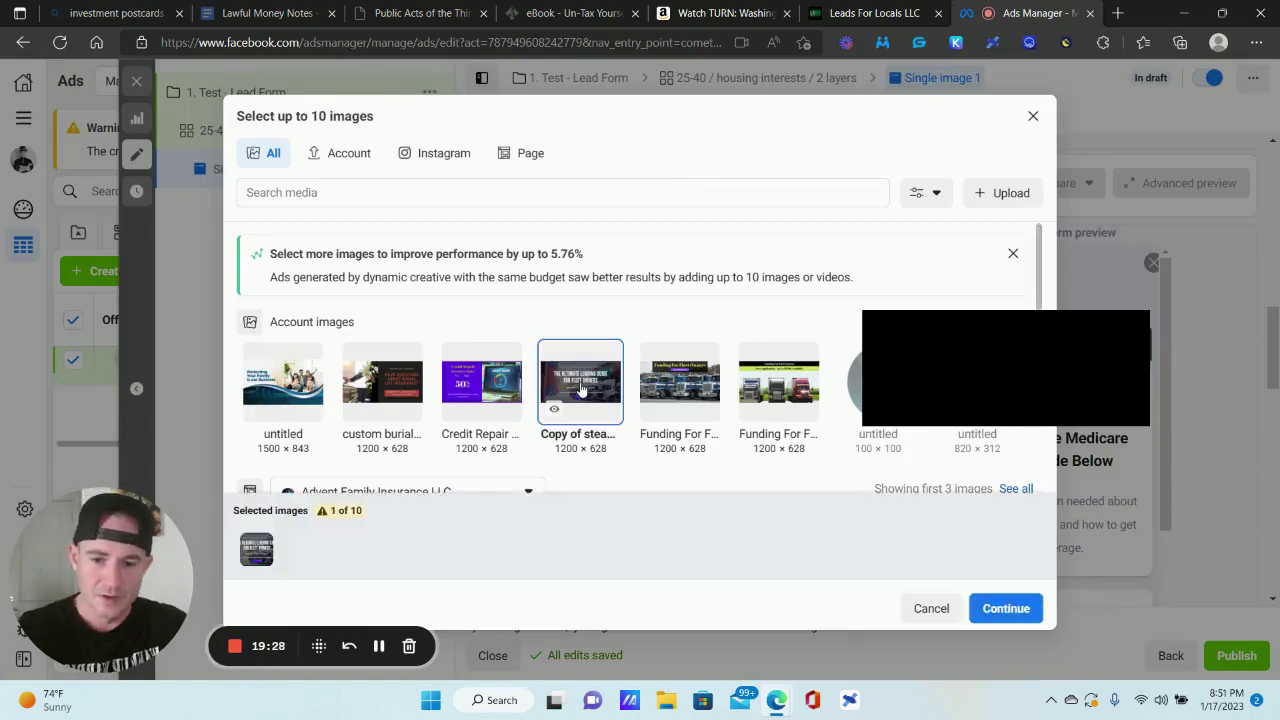
{"action": "left_click", "coordinate": [1005, 608]}
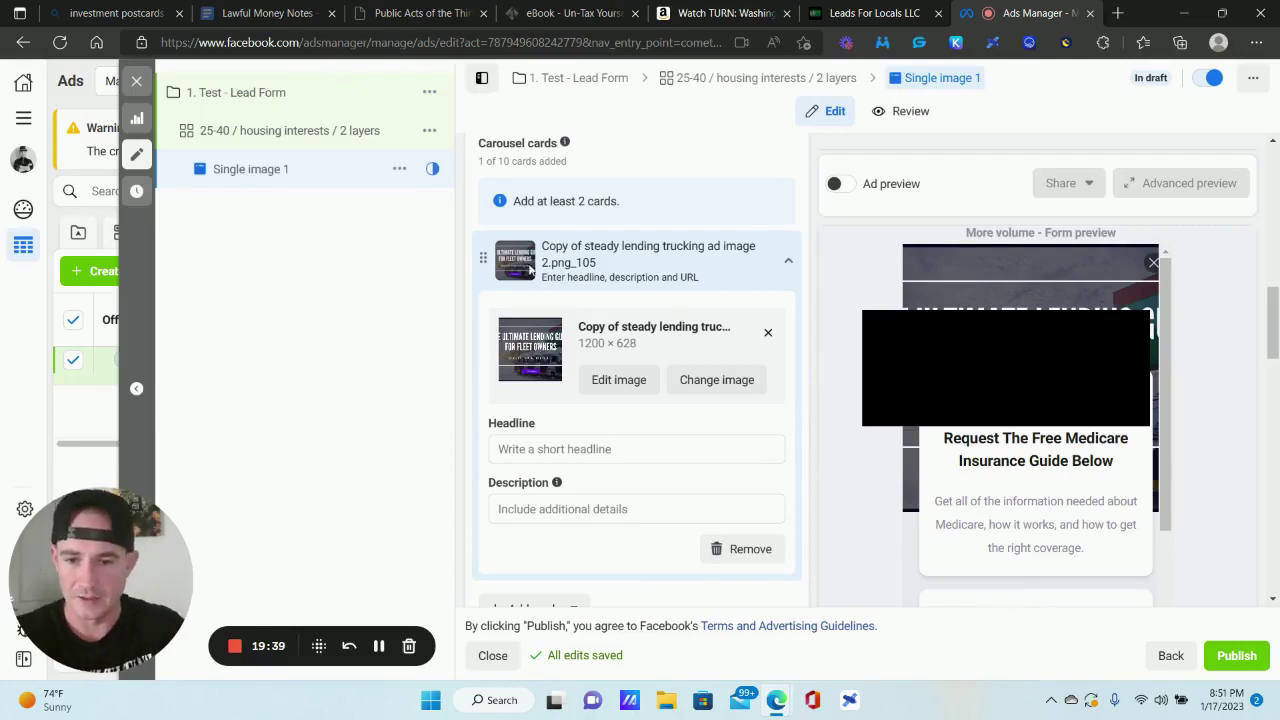
{"action": "left_click", "coordinate": [768, 336]}
- Change the ad format to Single image or video
{"action": "scroll", "coordinate": [622, 316], "scroll_direction": "up", "scroll_amount": 4}
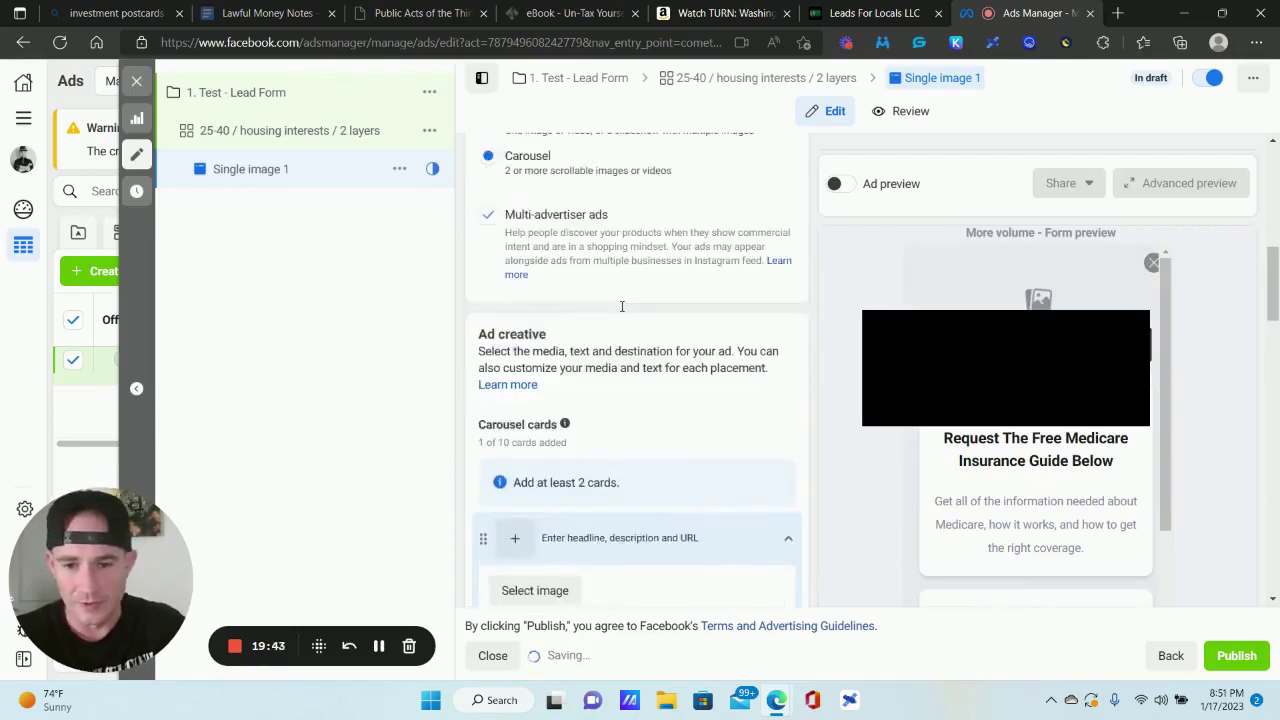
{"action": "left_click", "coordinate": [563, 331]}
{"action": "scroll", "coordinate": [743, 357], "scroll_direction": "down", "scroll_amount": 1}
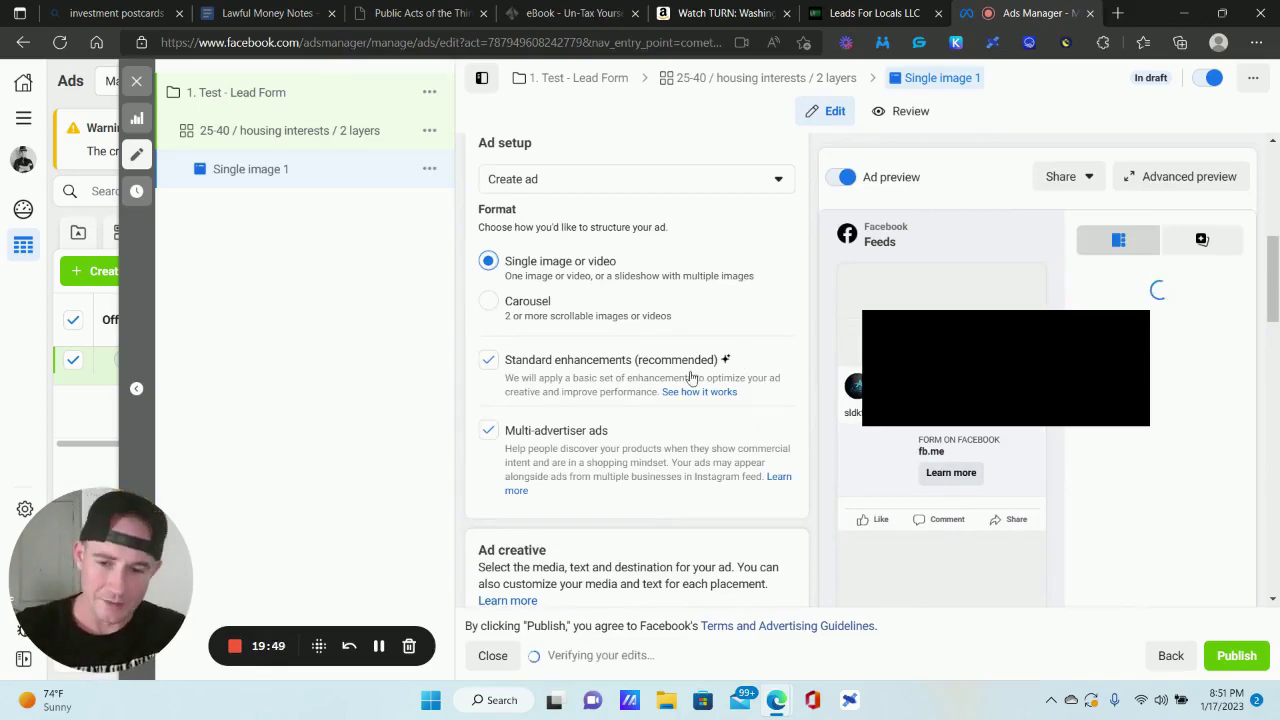
- Choose the account image "Copy of steady lending trucking ad image 2.png" as the ad's media and proceed to its placement crops
{"action": "scroll", "coordinate": [686, 371], "scroll_direction": "down", "scroll_amount": 3}
{"action": "left_click", "coordinate": [520, 325]}
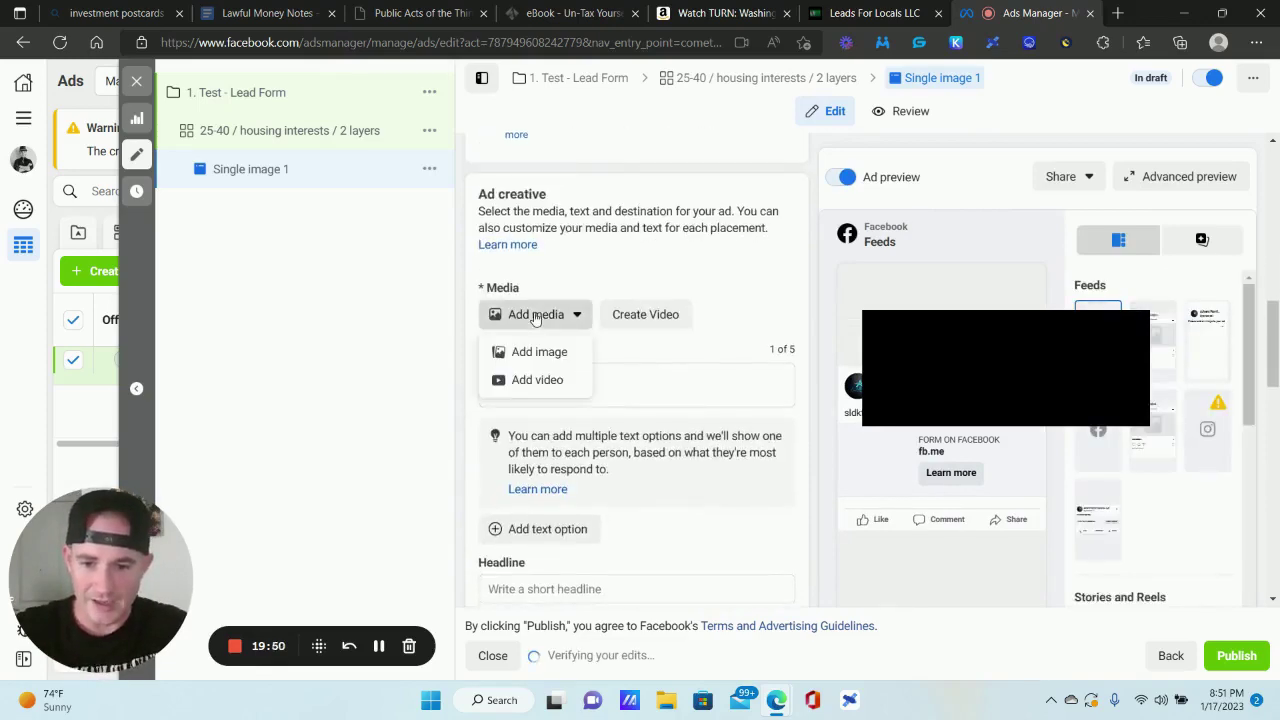
{"action": "left_click", "coordinate": [667, 316]}
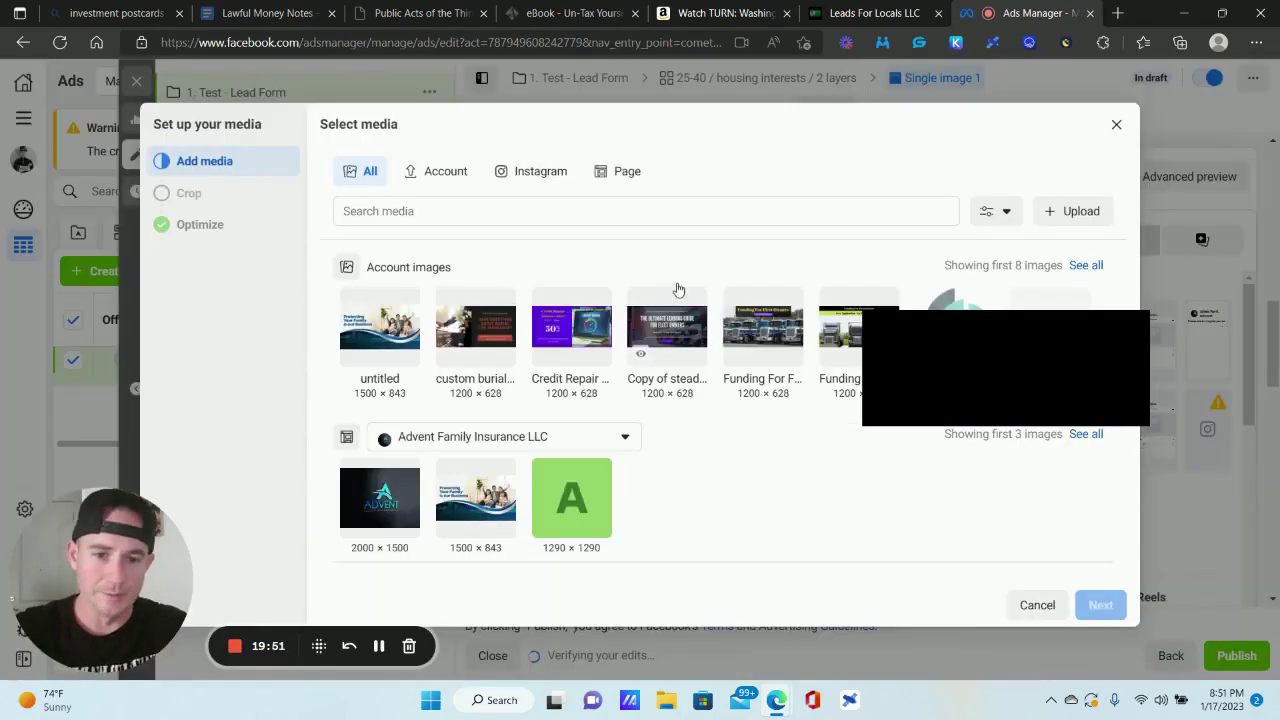
{"action": "left_click", "coordinate": [684, 331]}
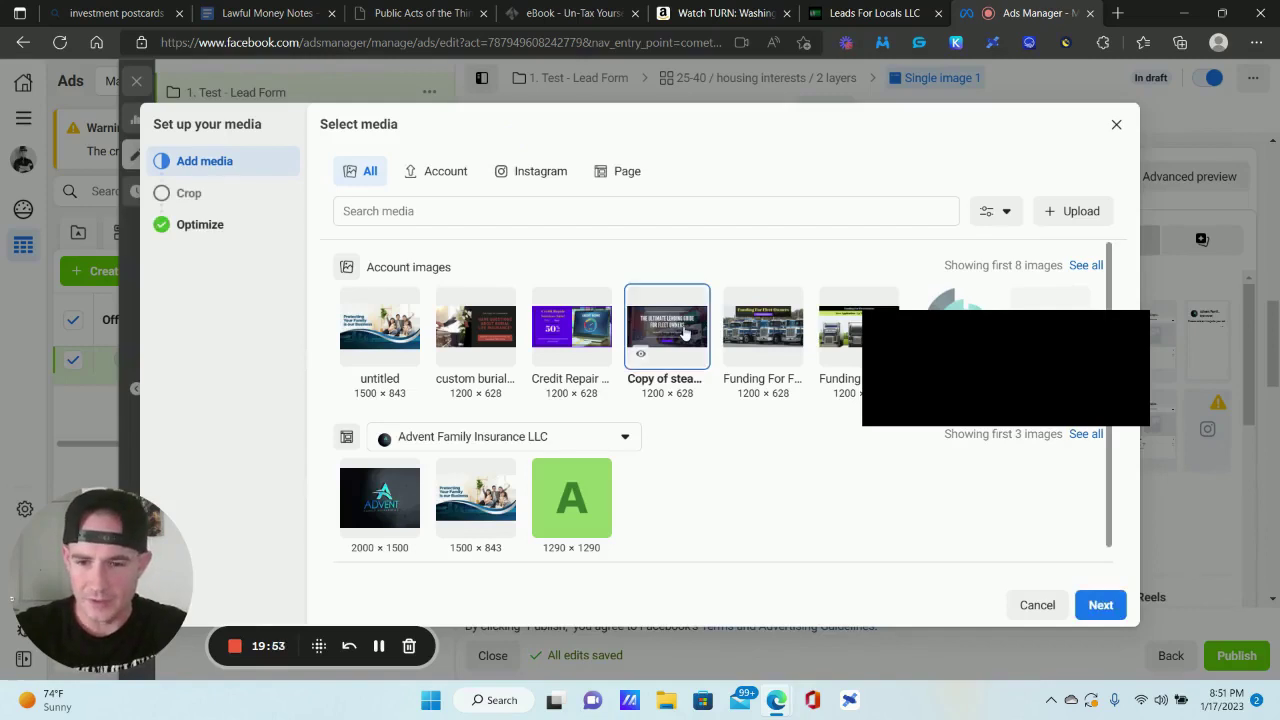
{"action": "left_click", "coordinate": [1100, 606]}
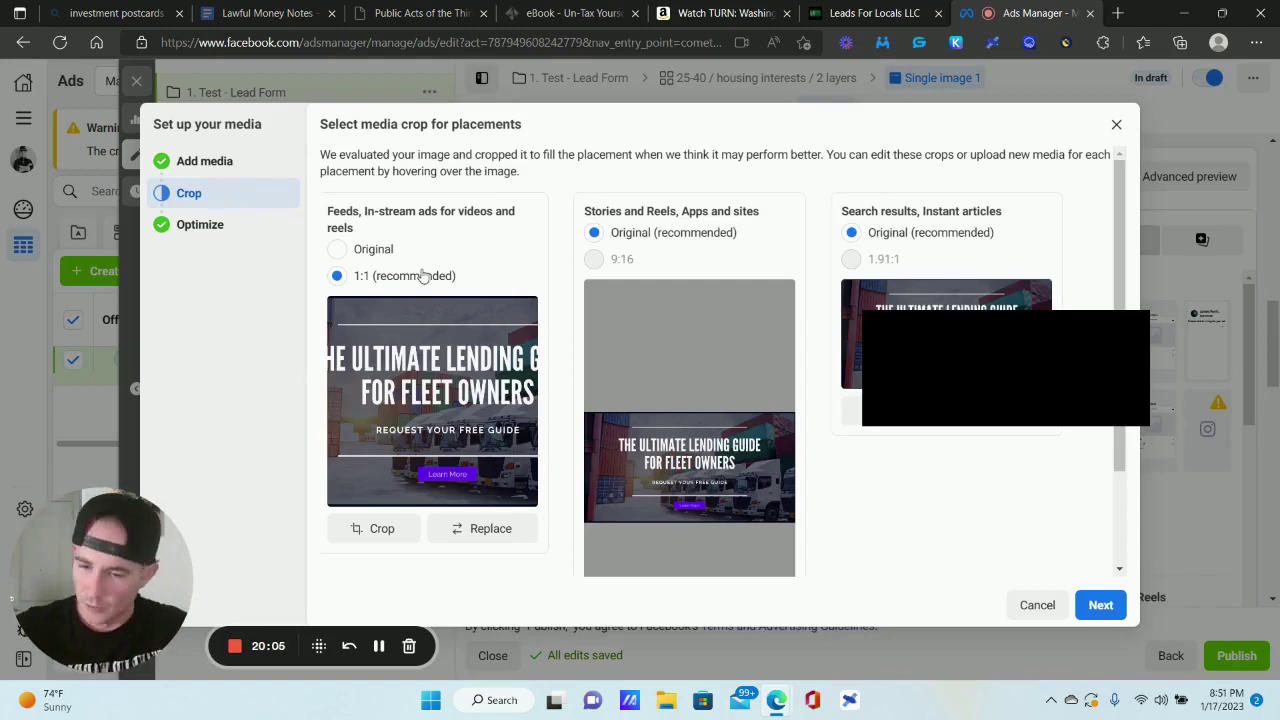
- Compare the Original and 1:1 crops for the feeds and in-stream placements, and choose Original
{"action": "left_click", "coordinate": [337, 249]}
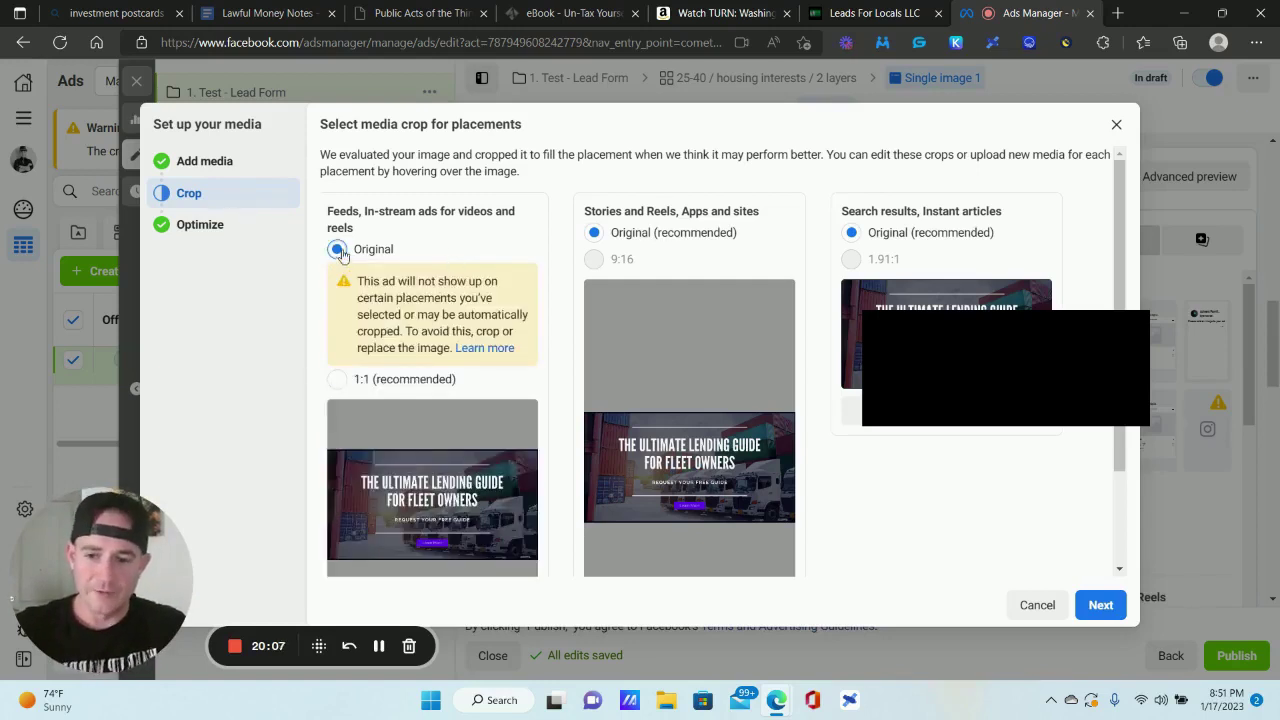
{"action": "left_click", "coordinate": [337, 379]}
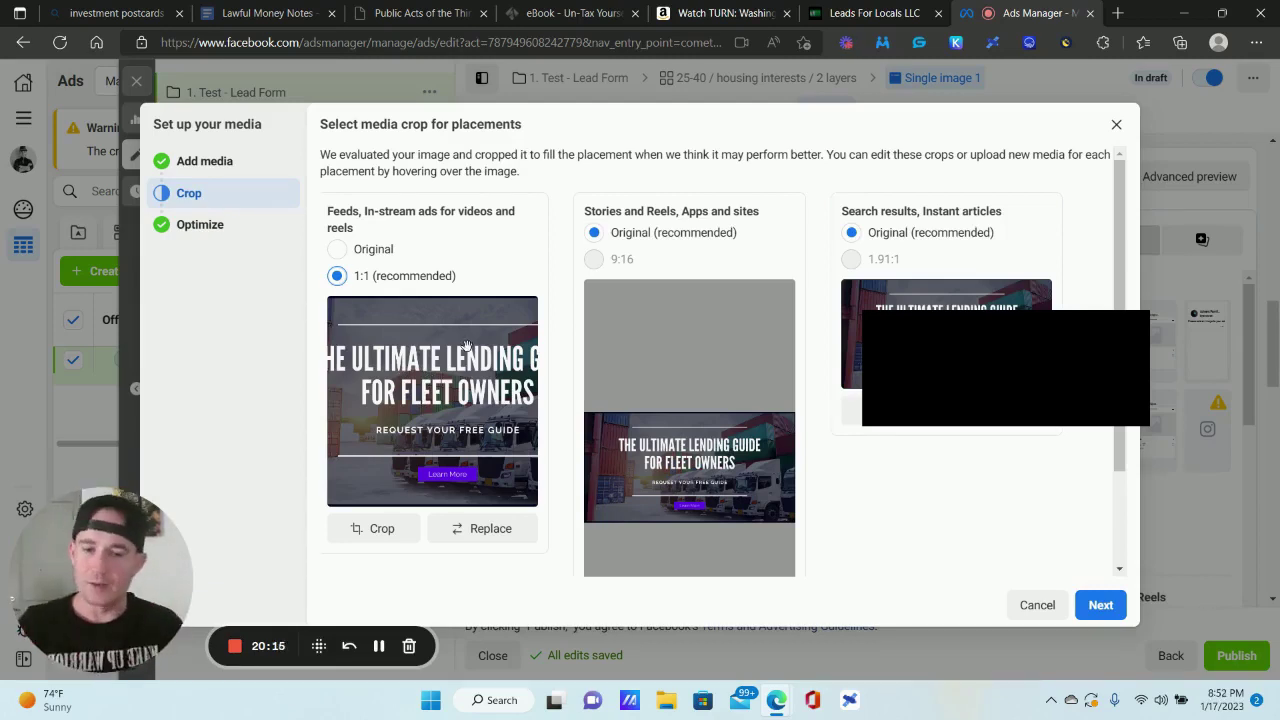
{"action": "left_click", "coordinate": [337, 249]}
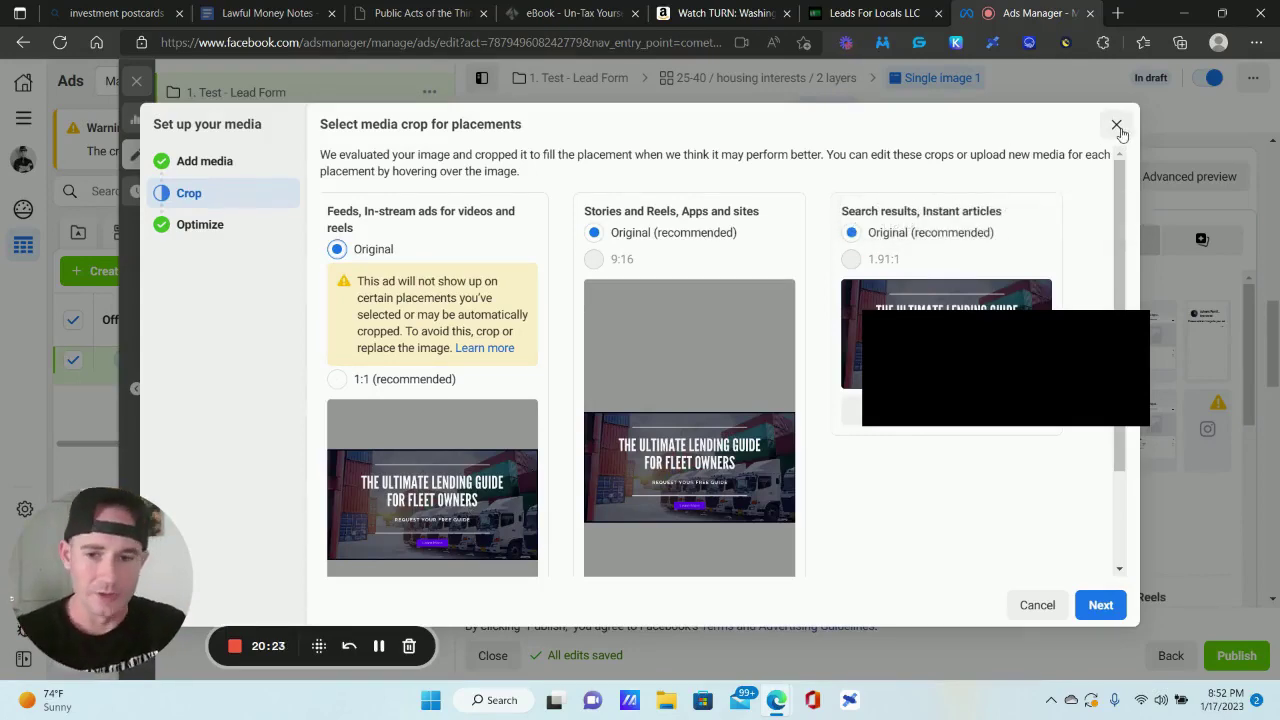
- Look over the Advantage+ creative optimizations, including the music options, and finish the media setup
{"action": "left_click", "coordinate": [1100, 606]}
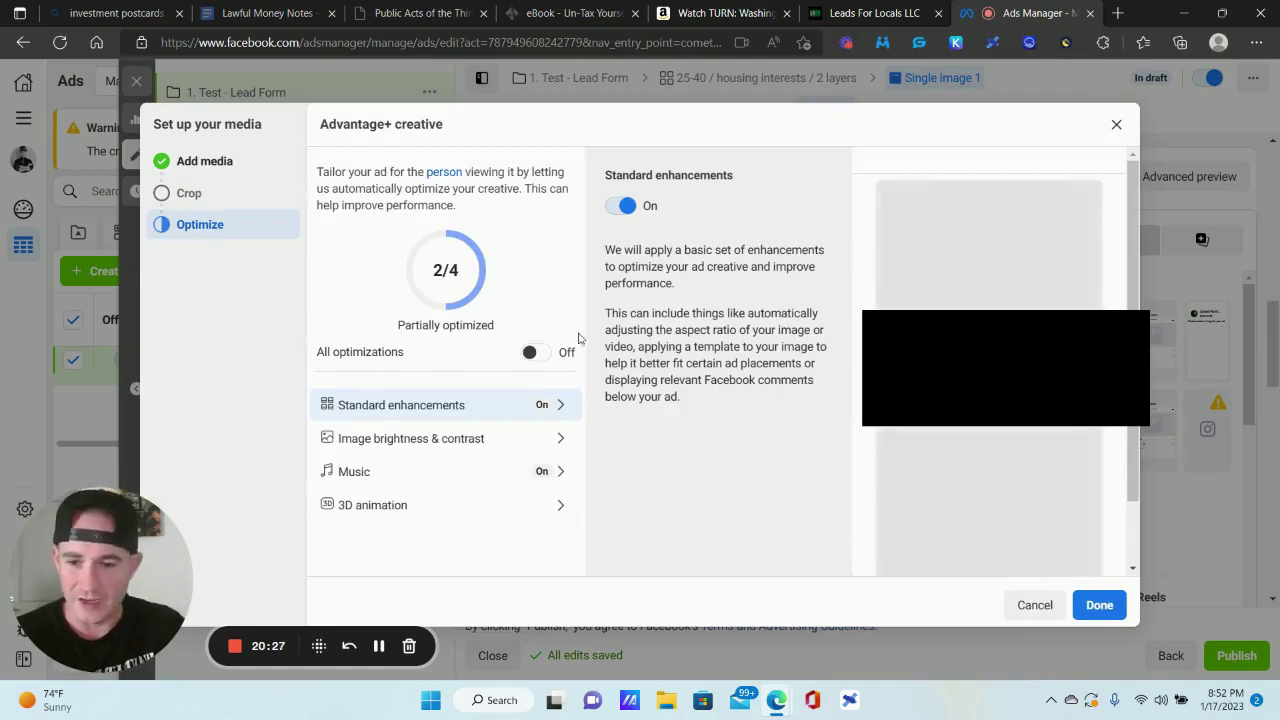
{"action": "left_click", "coordinate": [542, 472]}
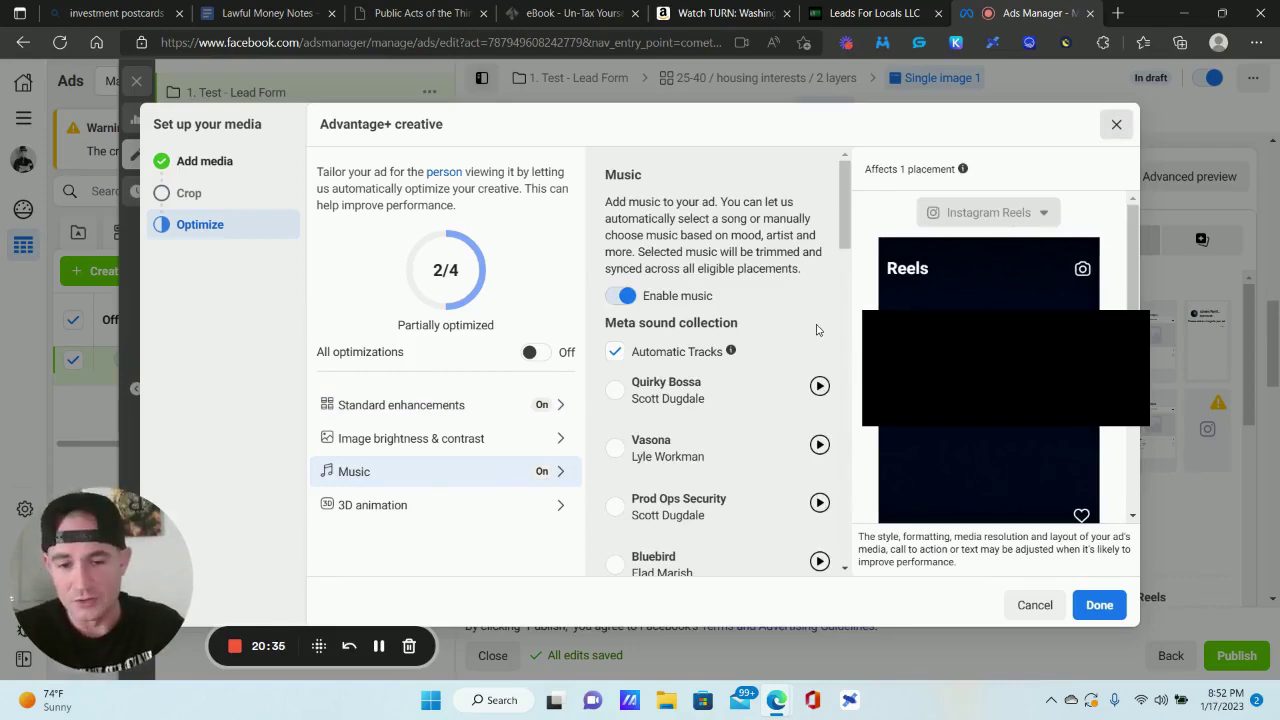
{"action": "key", "text": "Escape"}
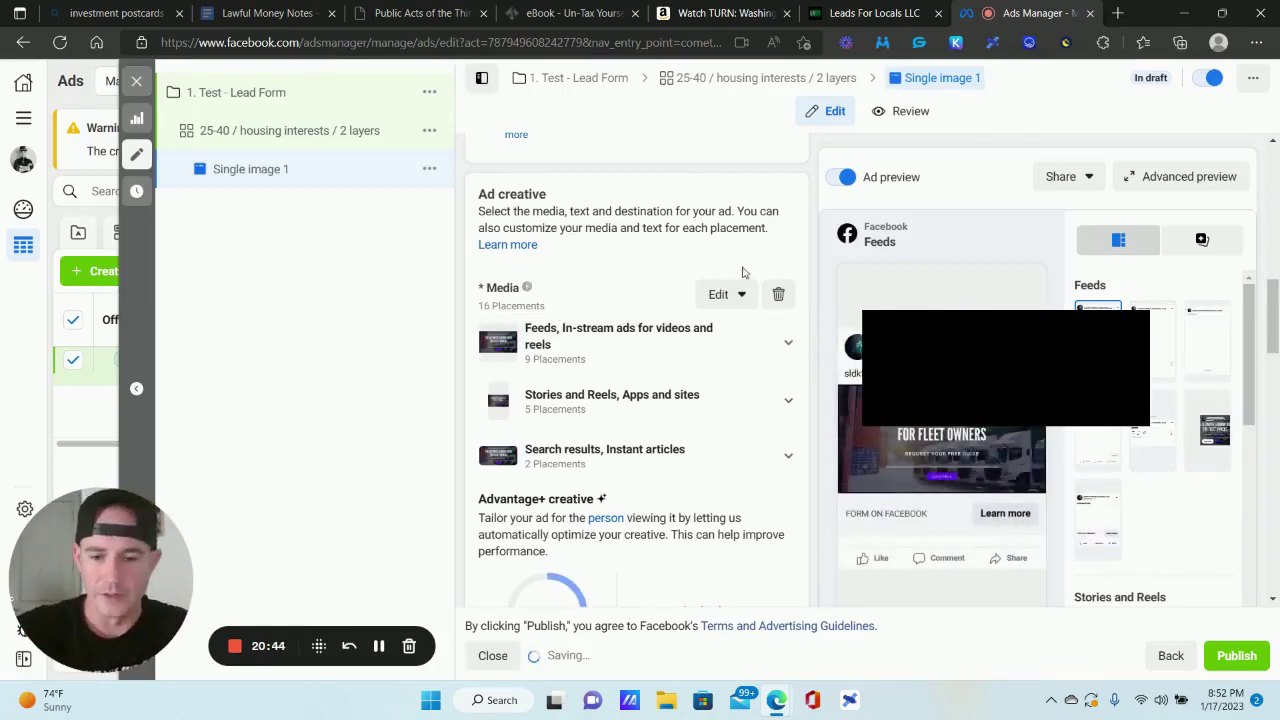
- Remove the media from the single image ad and look through its setup sections
{"action": "left_click", "coordinate": [777, 291]}
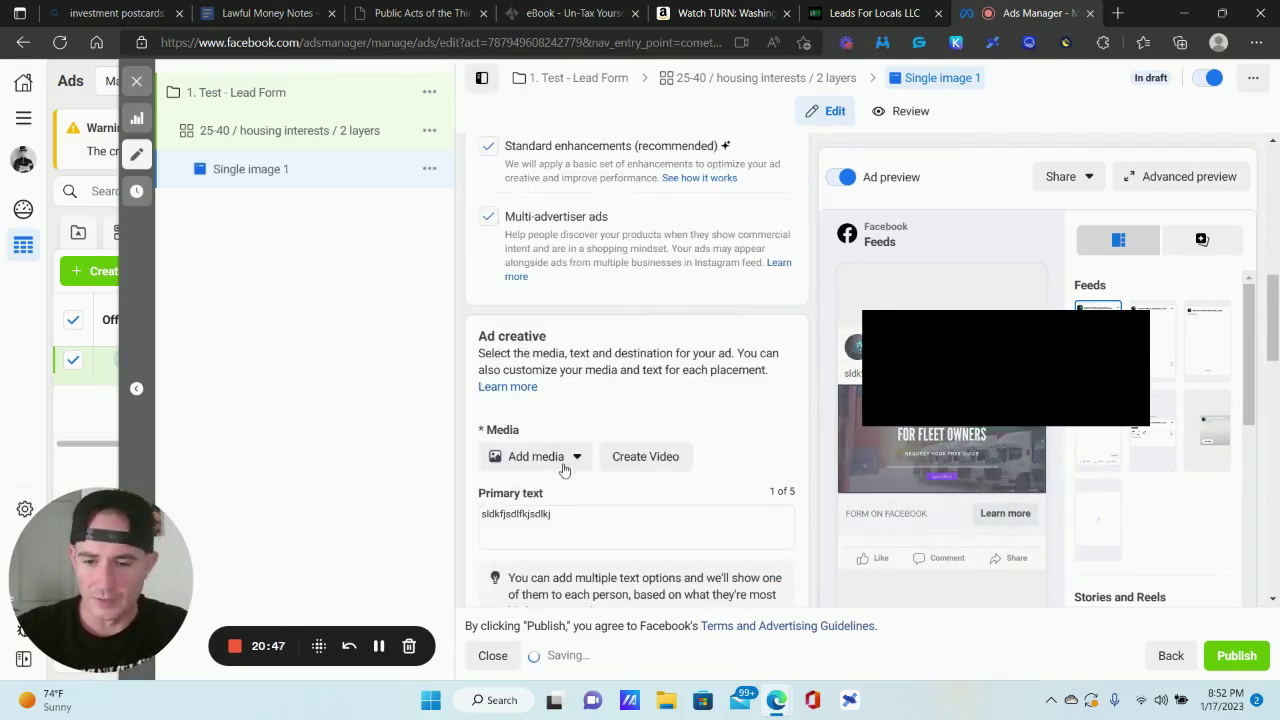
{"action": "scroll", "coordinate": [549, 284], "scroll_direction": "up", "scroll_amount": 5}
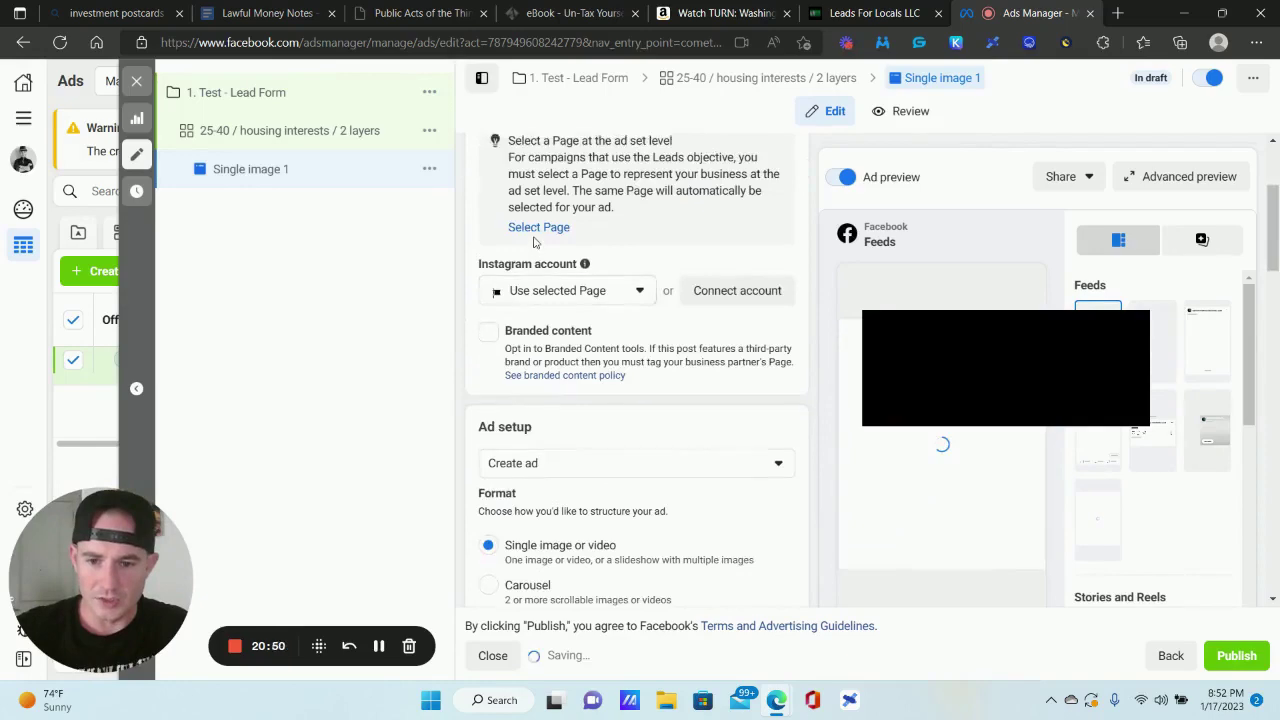
{"action": "scroll", "coordinate": [535, 244], "scroll_direction": "down", "scroll_amount": 5}
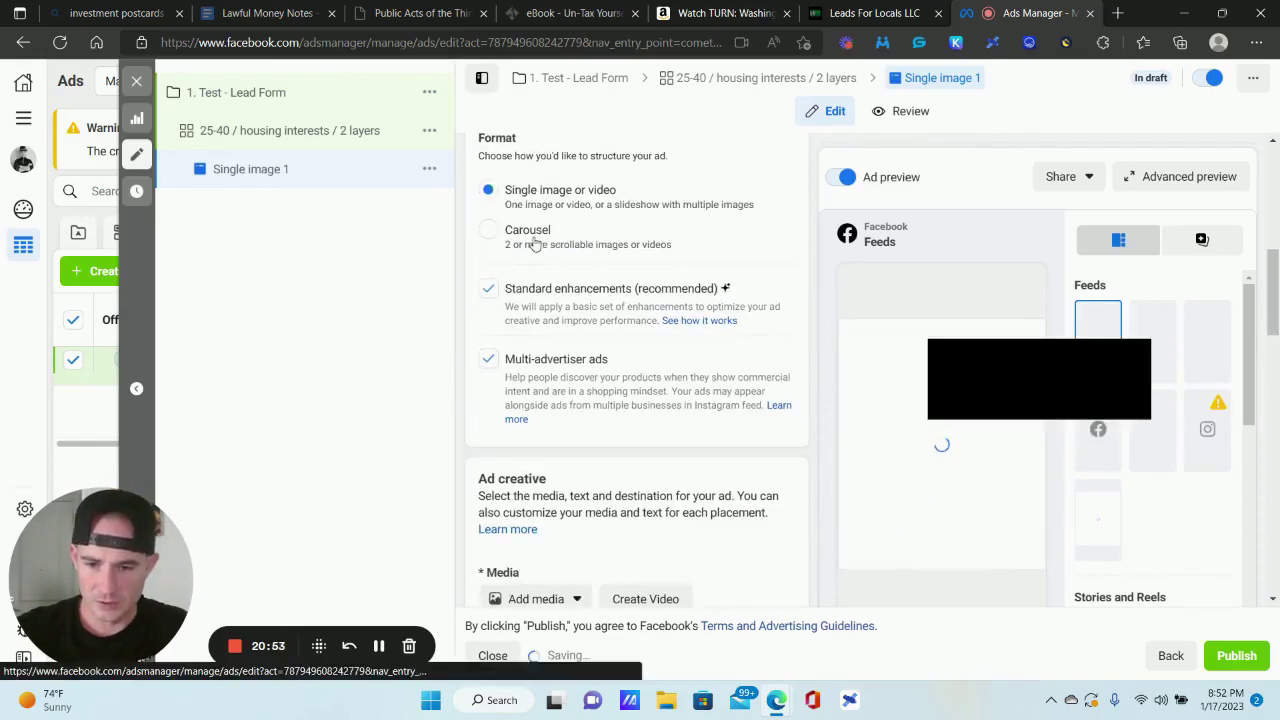
{"action": "scroll", "coordinate": [535, 244], "scroll_direction": "down", "scroll_amount": 4}
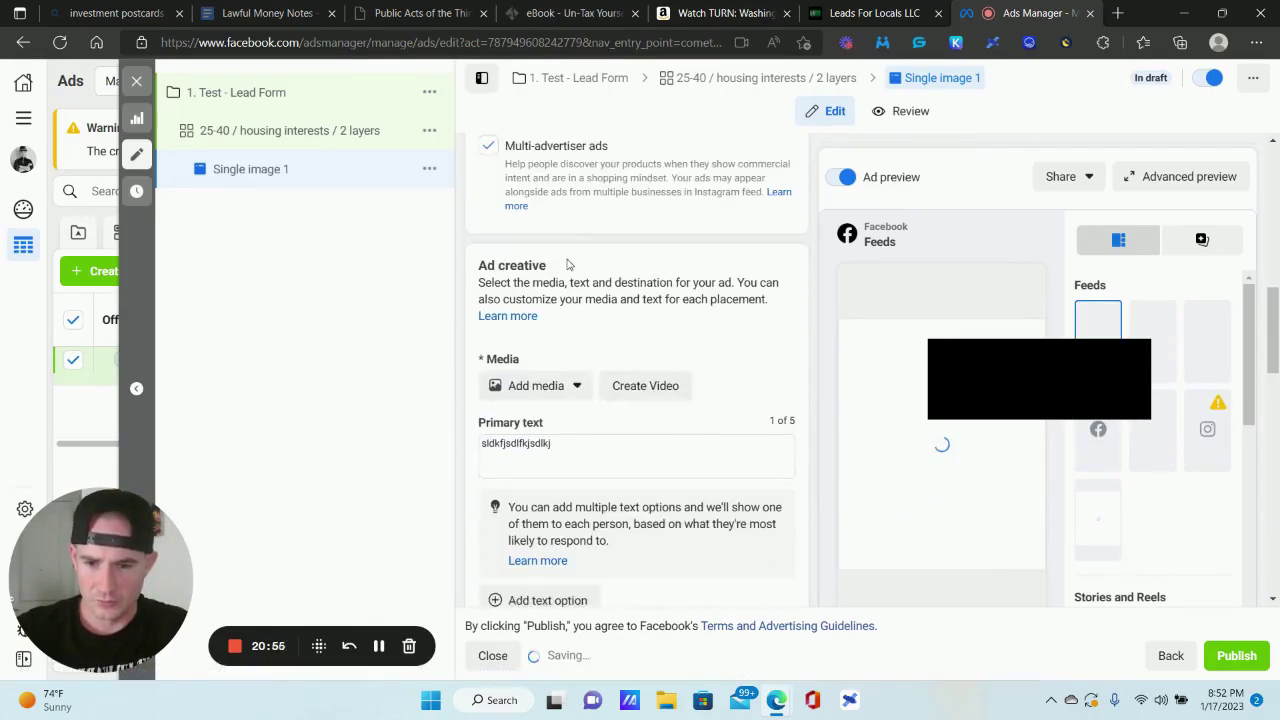
{"action": "scroll", "coordinate": [566, 265], "scroll_direction": "up", "scroll_amount": 6}
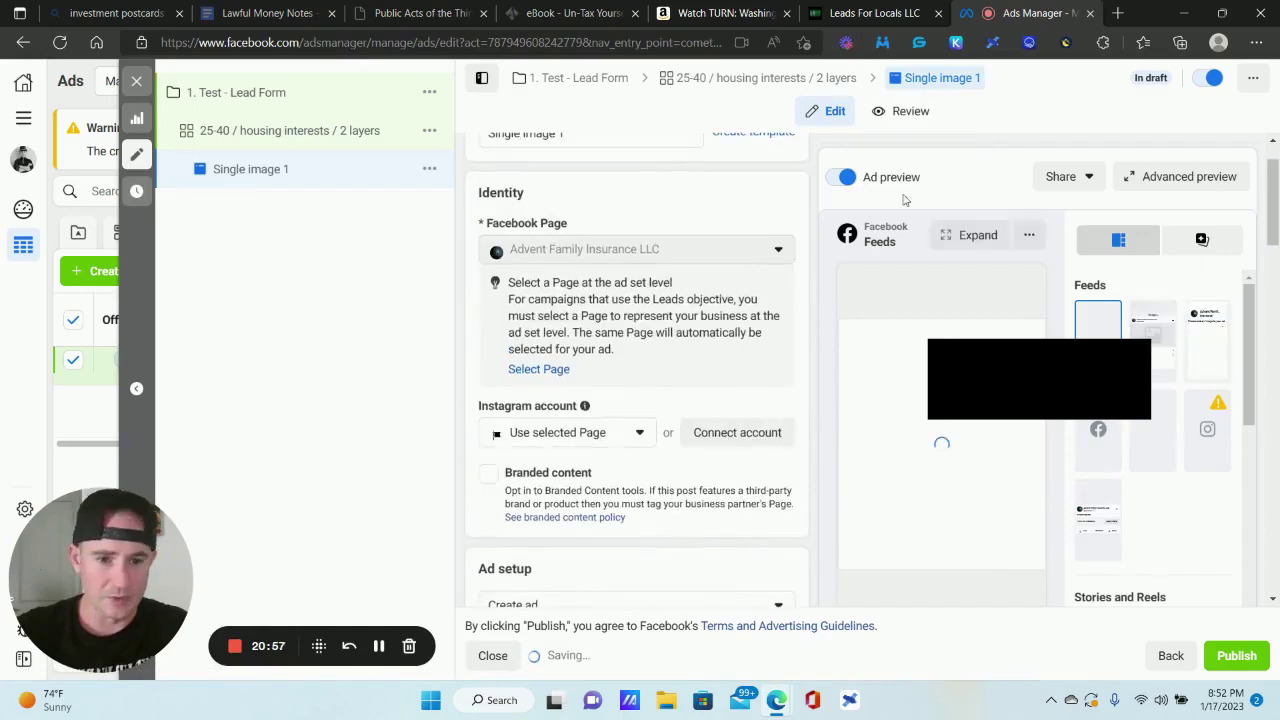
- Turn off the ad preview and change the ad format back to Carousel
{"action": "left_click", "coordinate": [847, 177]}
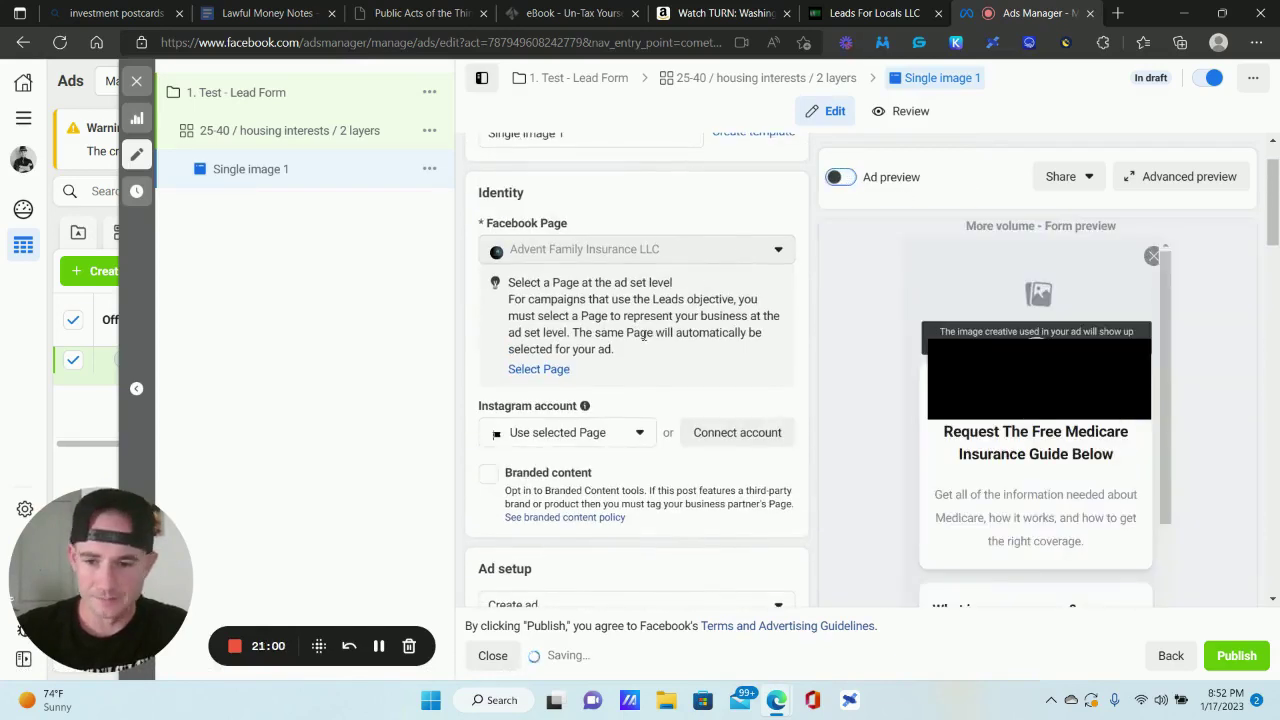
{"action": "scroll", "coordinate": [643, 335], "scroll_direction": "down", "scroll_amount": 3}
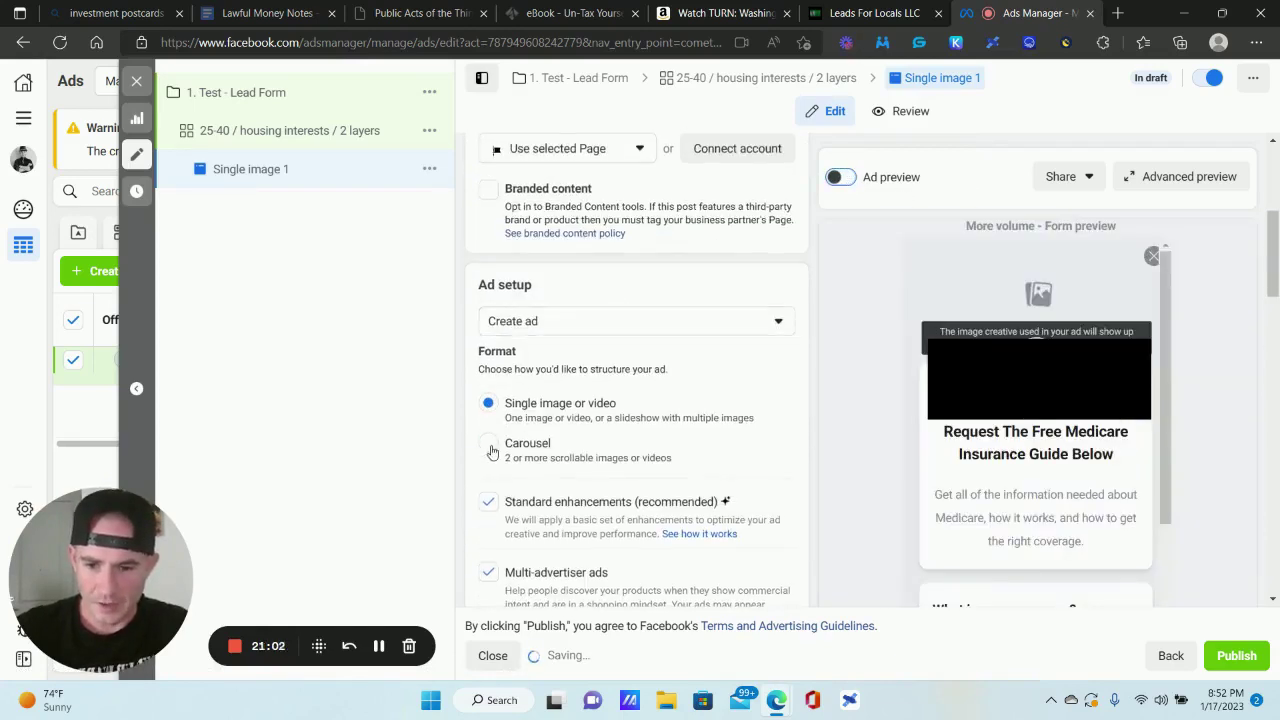
{"action": "left_click", "coordinate": [586, 447]}
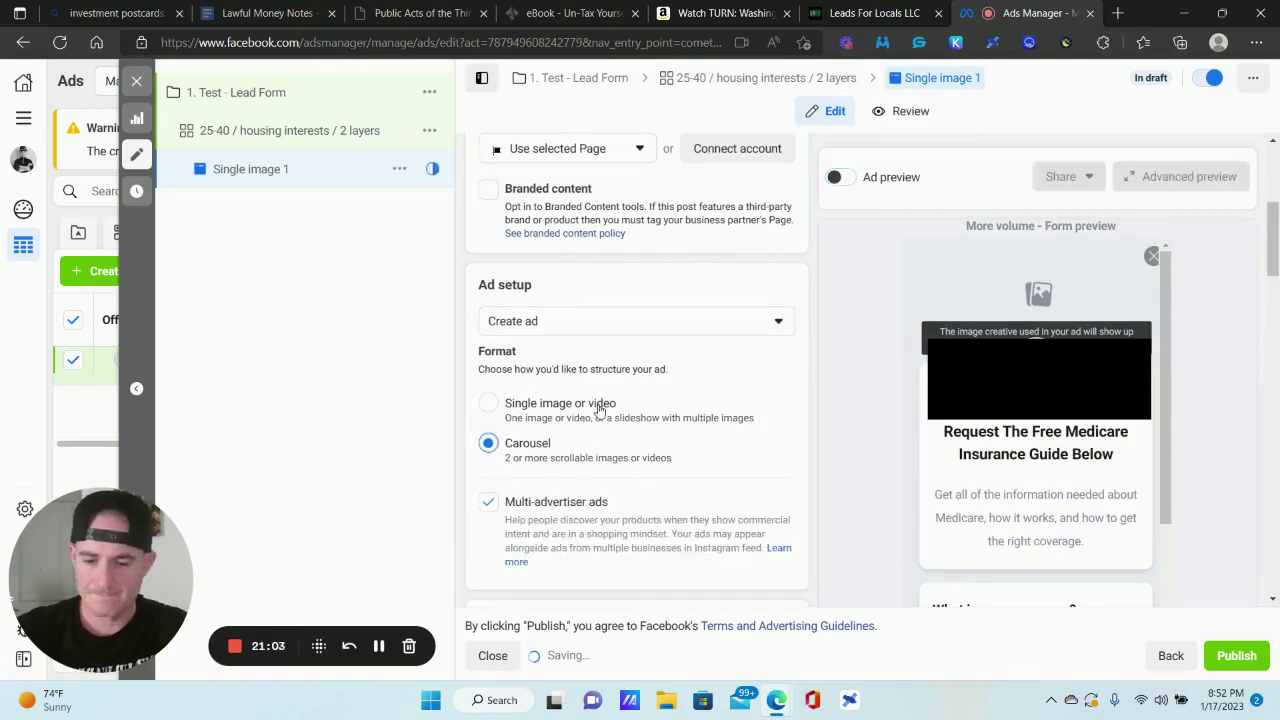
- Select "Copy of steady lending trucking ad image 2.png" as the empty carousel card's image, and examine its headline and description fields without entering text
{"action": "scroll", "coordinate": [656, 400], "scroll_direction": "down", "scroll_amount": 5}
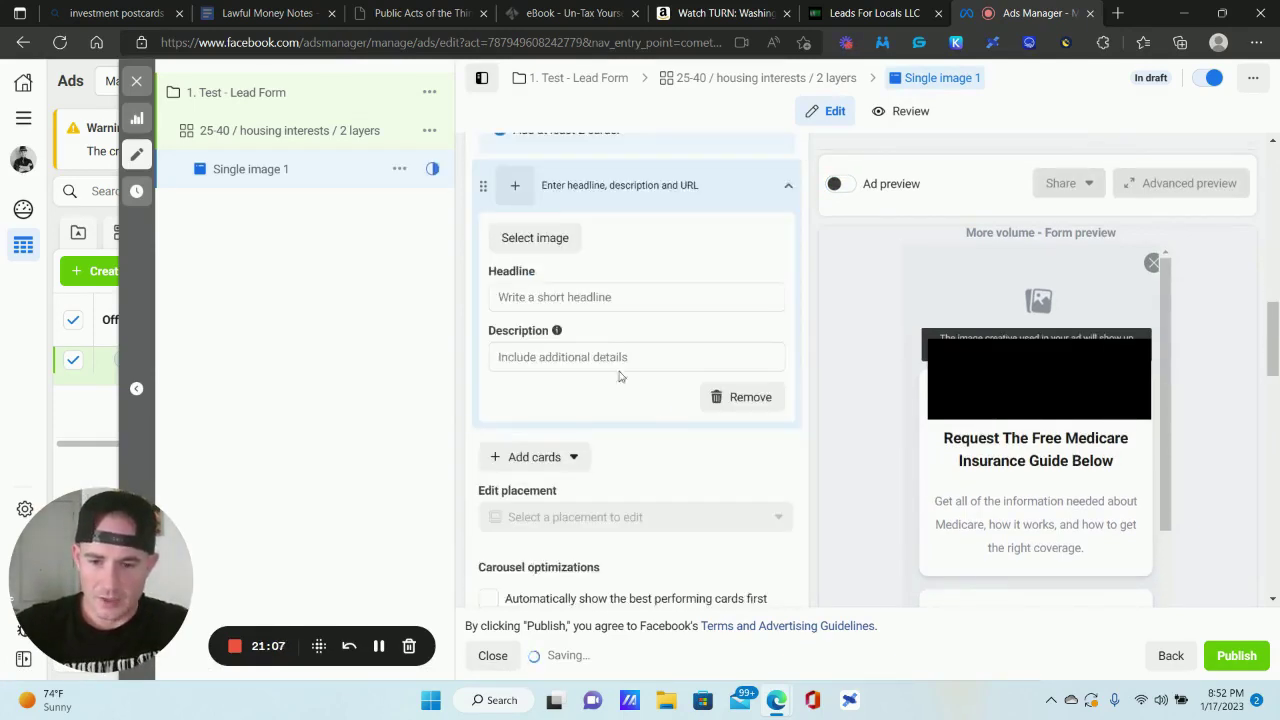
{"action": "scroll", "coordinate": [637, 302], "scroll_direction": "up", "scroll_amount": 1}
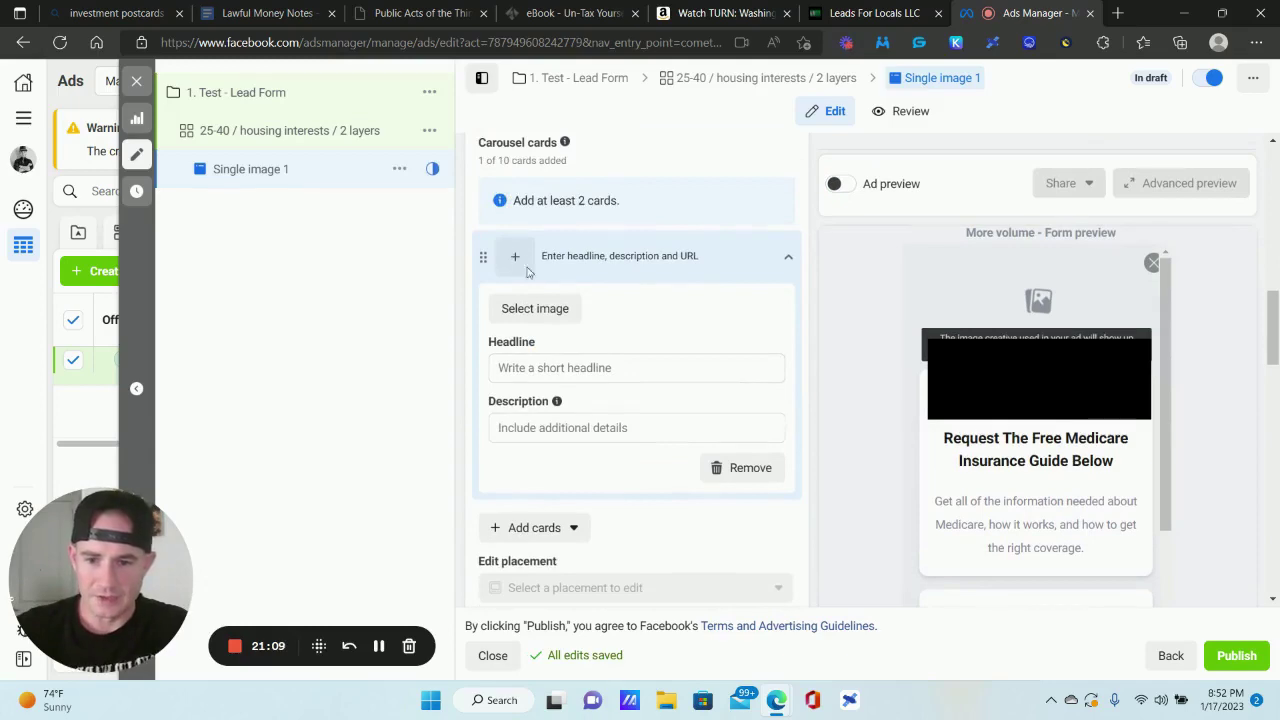
{"action": "left_click", "coordinate": [522, 306]}
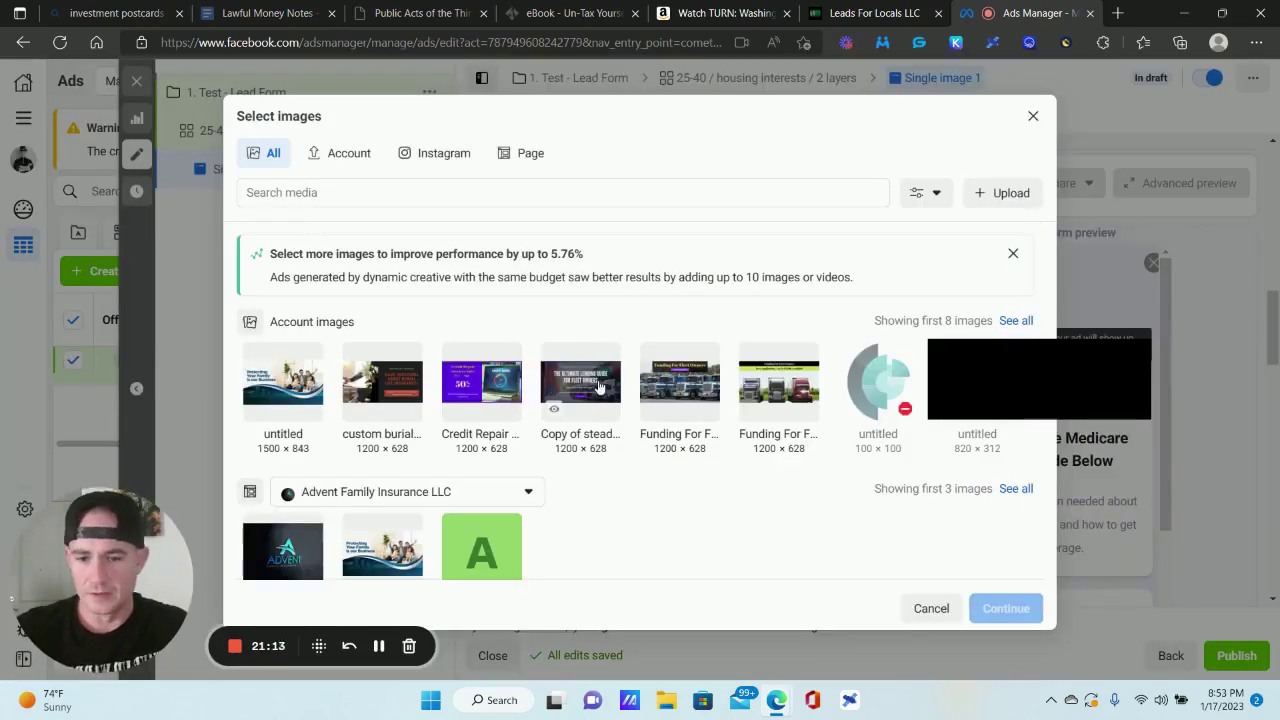
{"action": "left_click", "coordinate": [596, 388]}
{"action": "left_click", "coordinate": [1005, 608]}
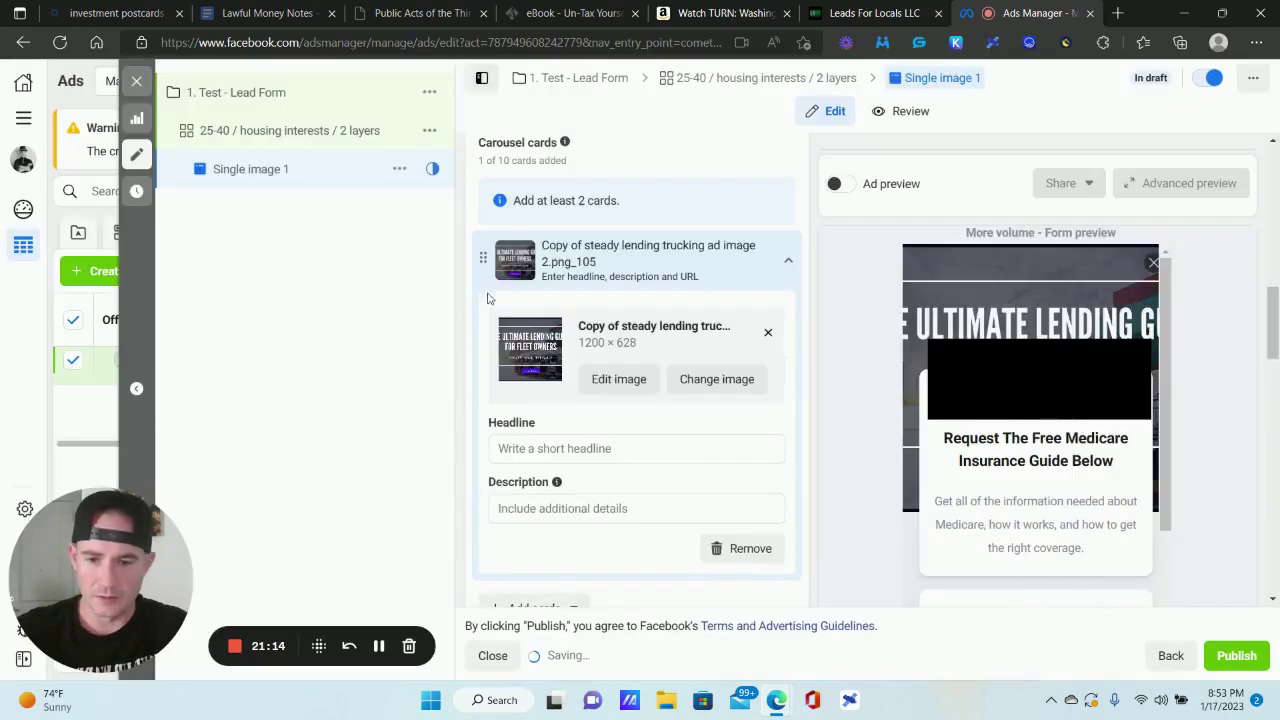
{"action": "left_click", "coordinate": [552, 450]}
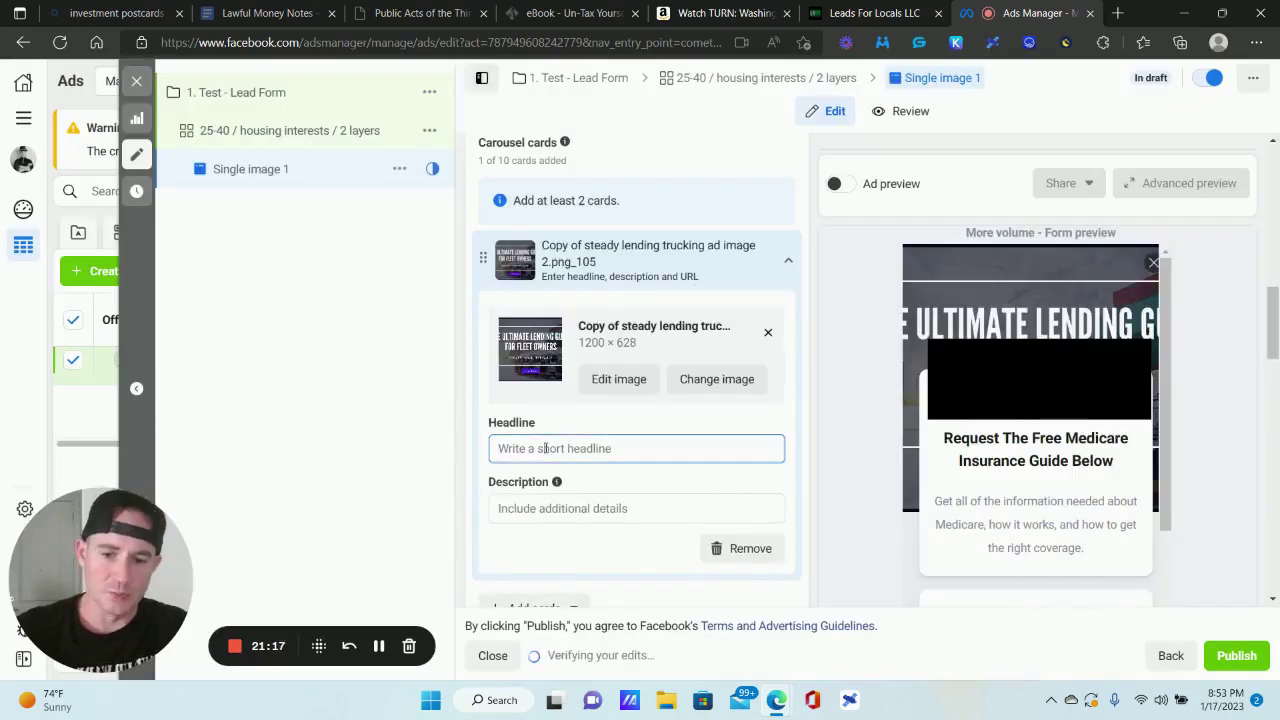
{"action": "left_click", "coordinate": [534, 510]}
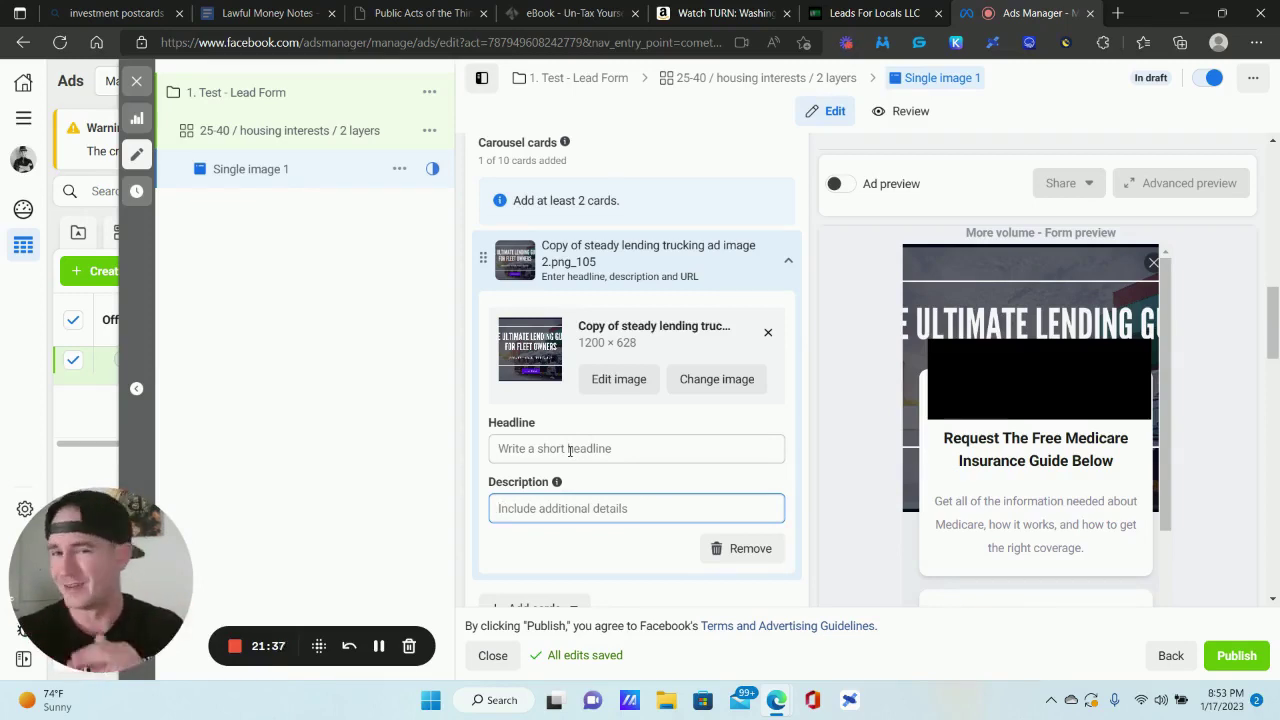
- Look over the options for adding carousel cards, the carousel optimizations, primary text, call to action and the list of instant forms
{"action": "scroll", "coordinate": [565, 442], "scroll_direction": "down", "scroll_amount": 1}
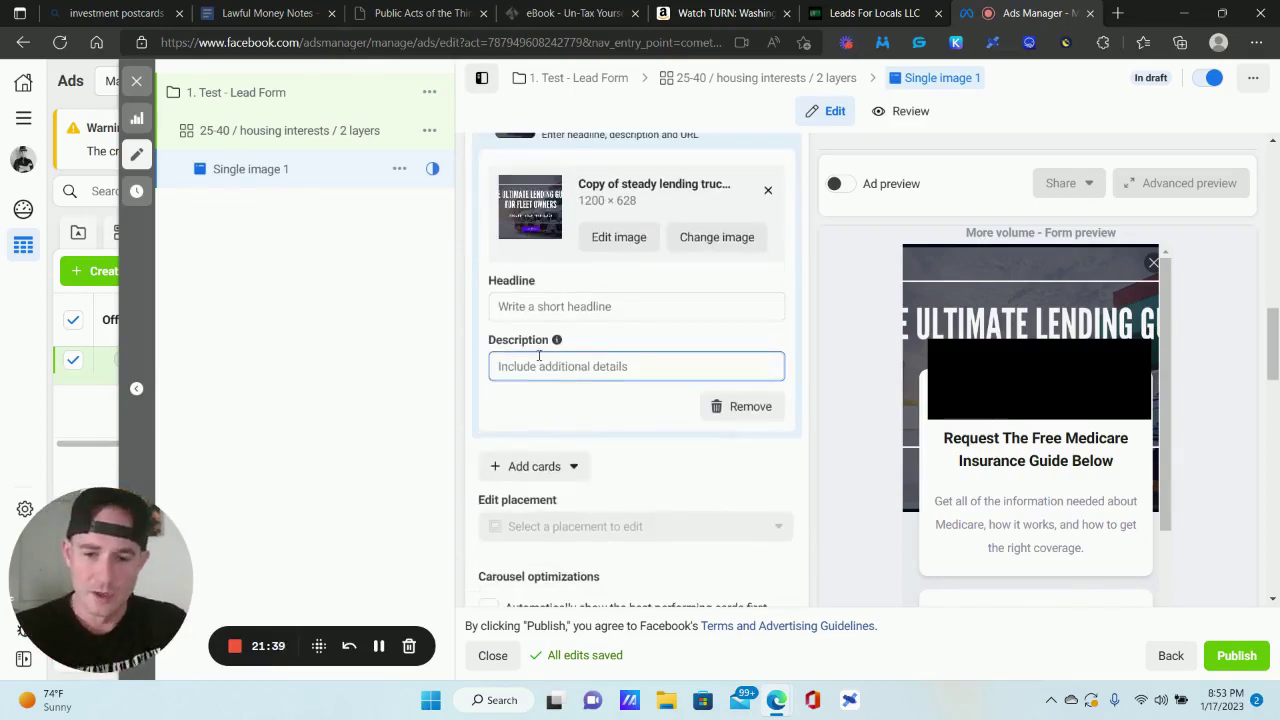
{"action": "scroll", "coordinate": [622, 408], "scroll_direction": "down", "scroll_amount": 1}
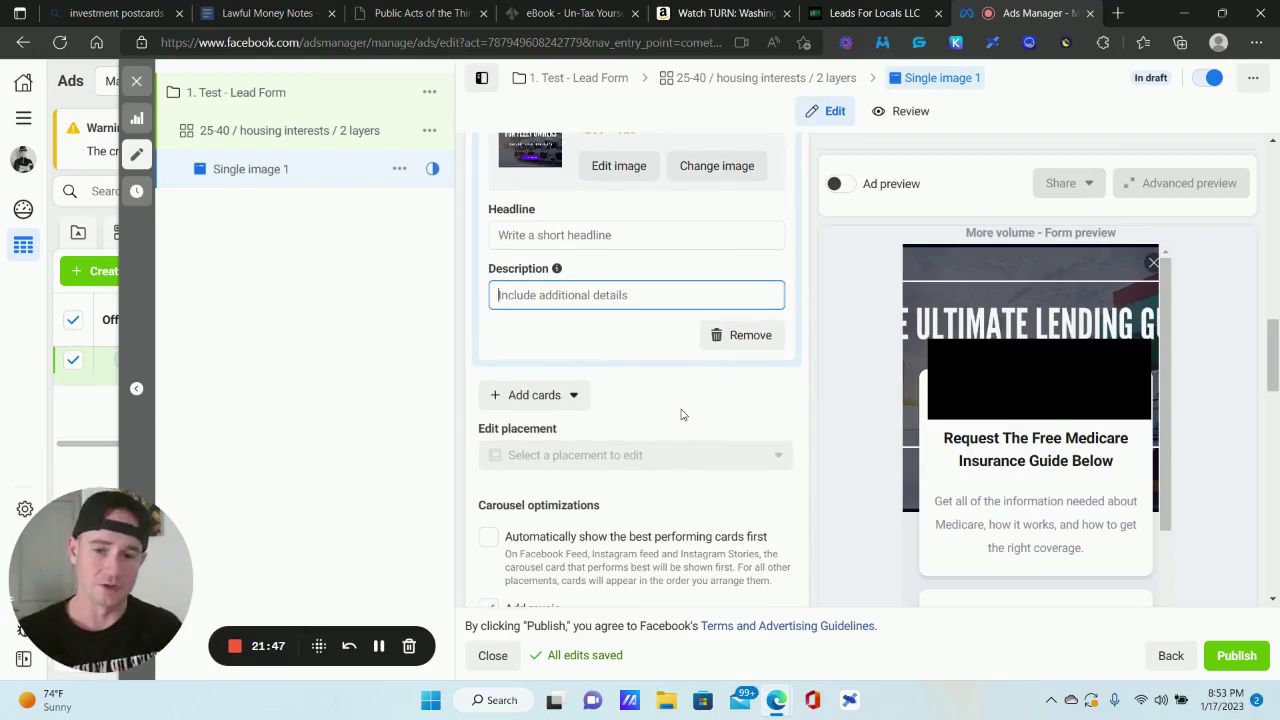
{"action": "left_click", "coordinate": [541, 402]}
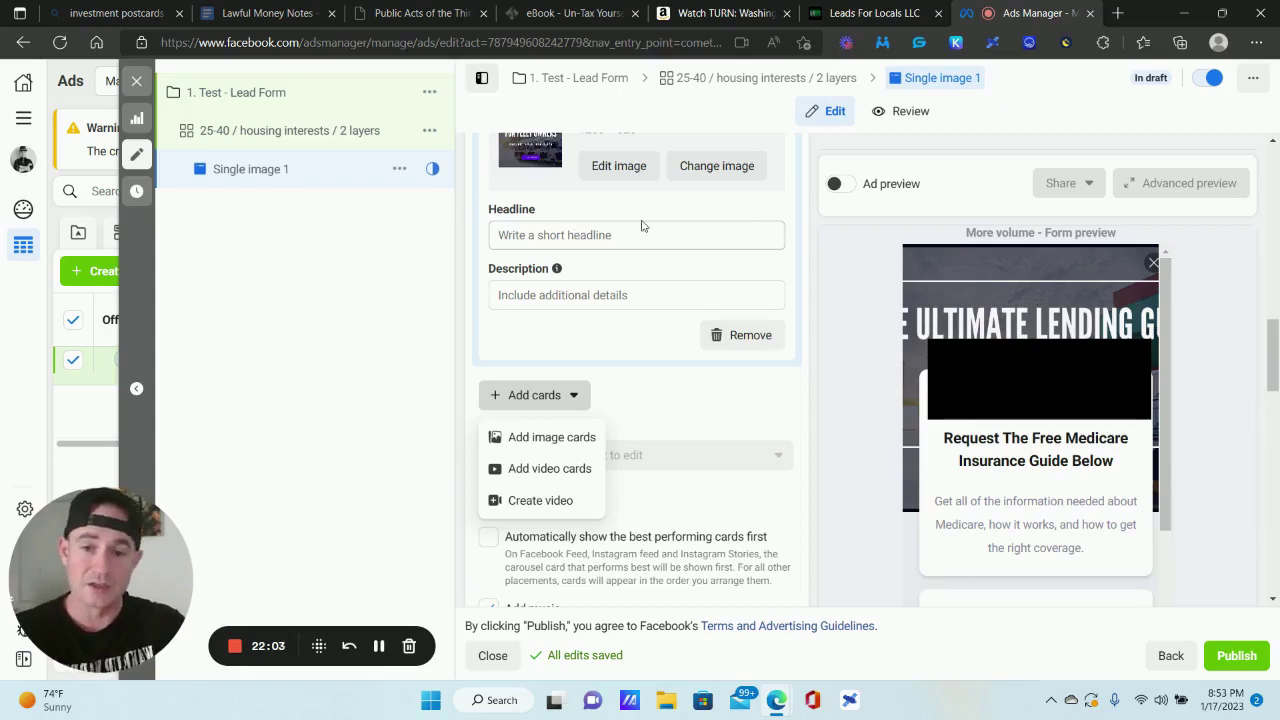
{"action": "scroll", "coordinate": [640, 223], "scroll_direction": "down", "scroll_amount": 1}
{"action": "left_click", "coordinate": [578, 253]}
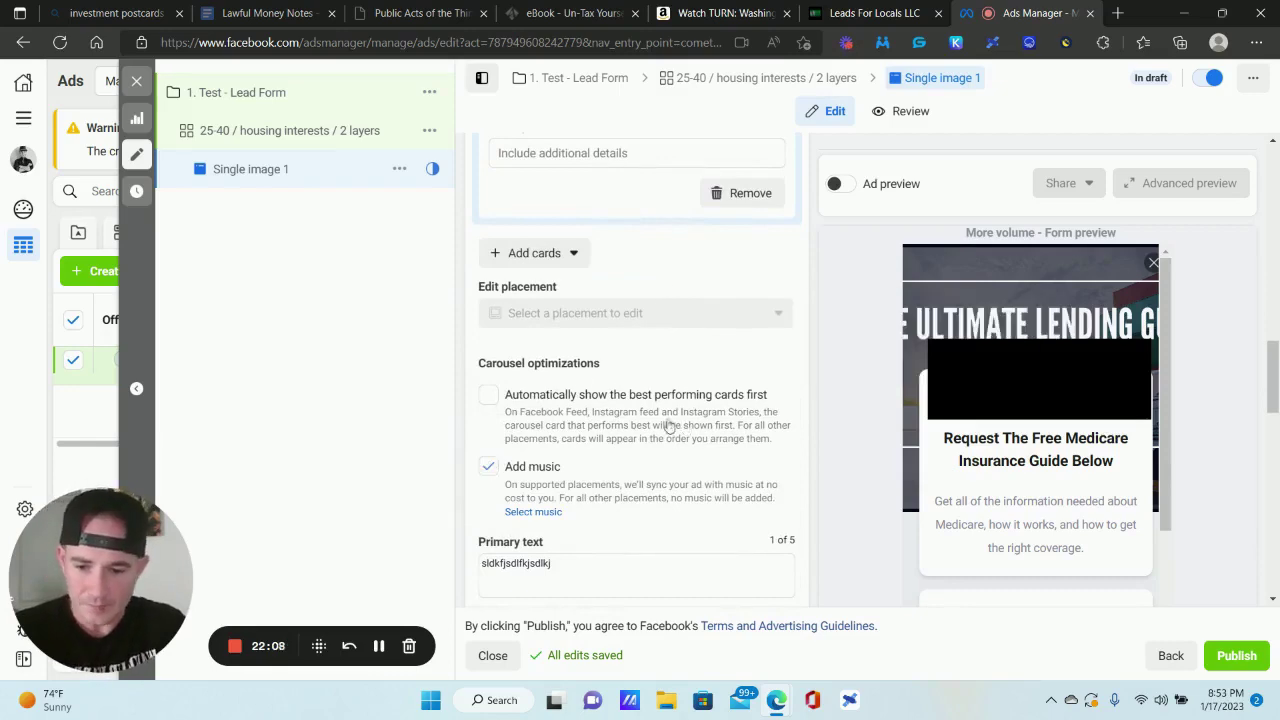
{"action": "scroll", "coordinate": [600, 380], "scroll_direction": "down", "scroll_amount": 3}
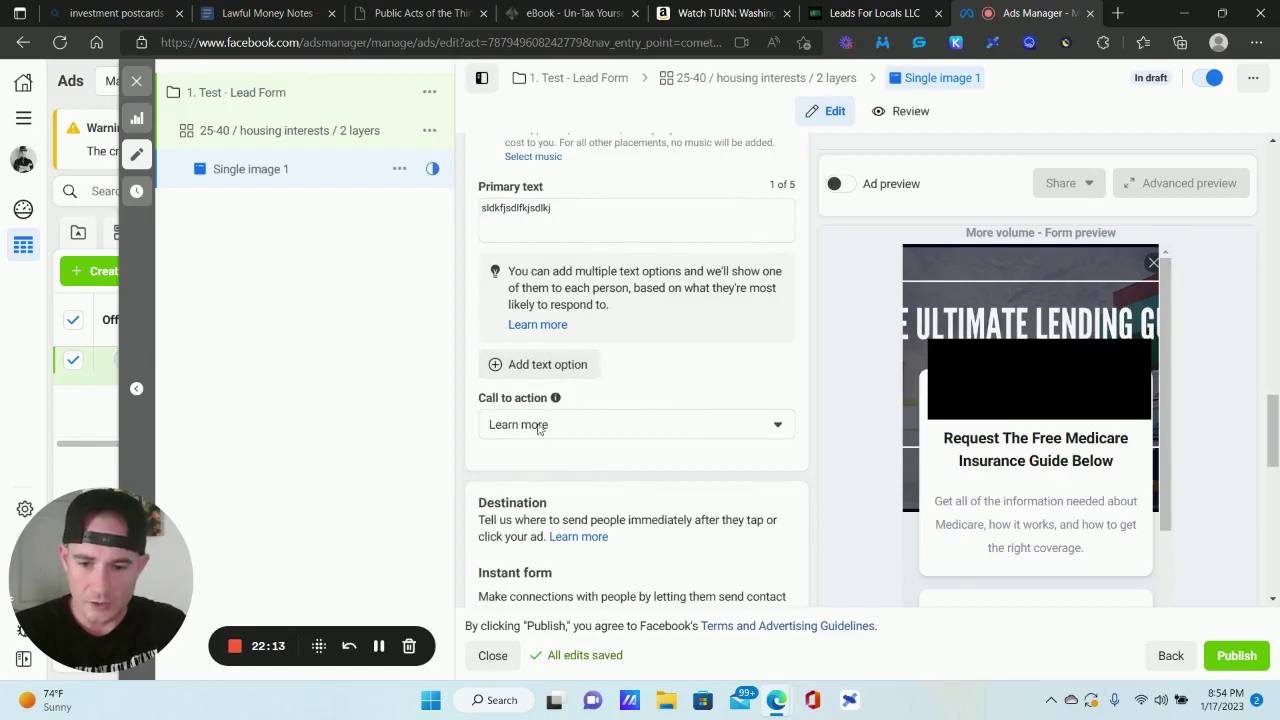
{"action": "scroll", "coordinate": [648, 425], "scroll_direction": "down", "scroll_amount": 2}
{"action": "scroll", "coordinate": [643, 409], "scroll_direction": "down", "scroll_amount": 3}
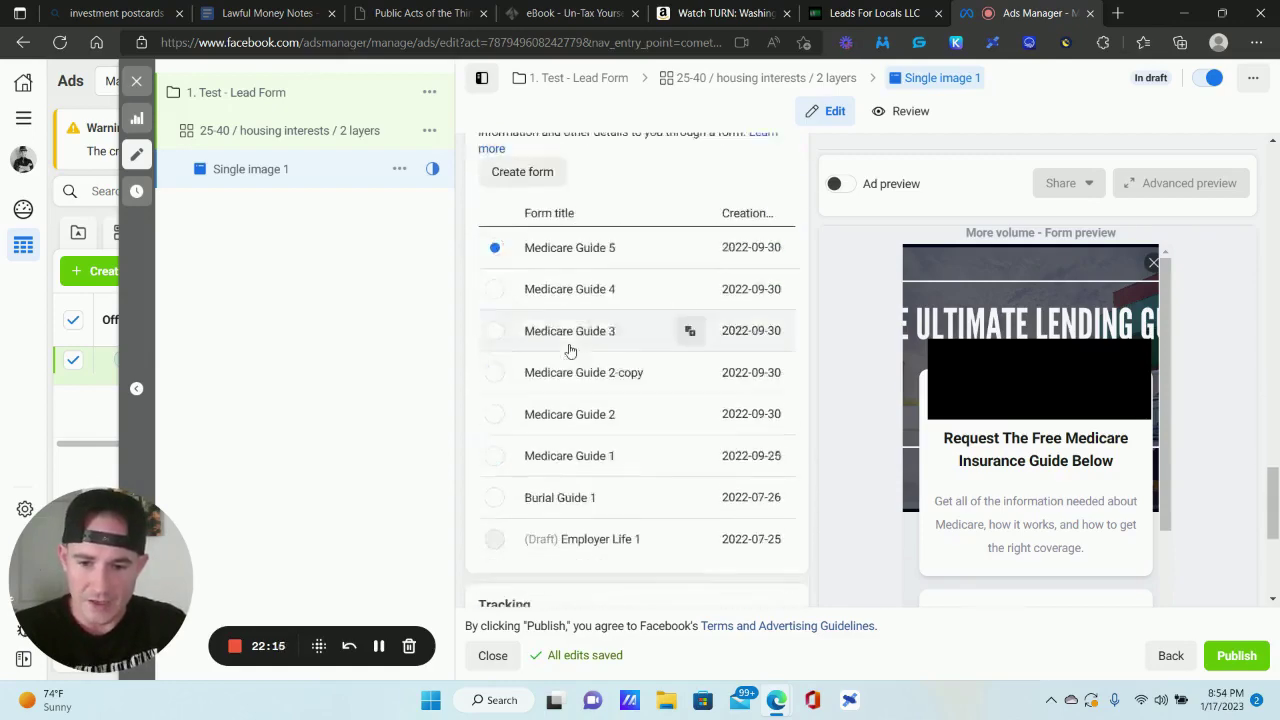
{"action": "scroll", "coordinate": [626, 337], "scroll_direction": "up", "scroll_amount": 1}
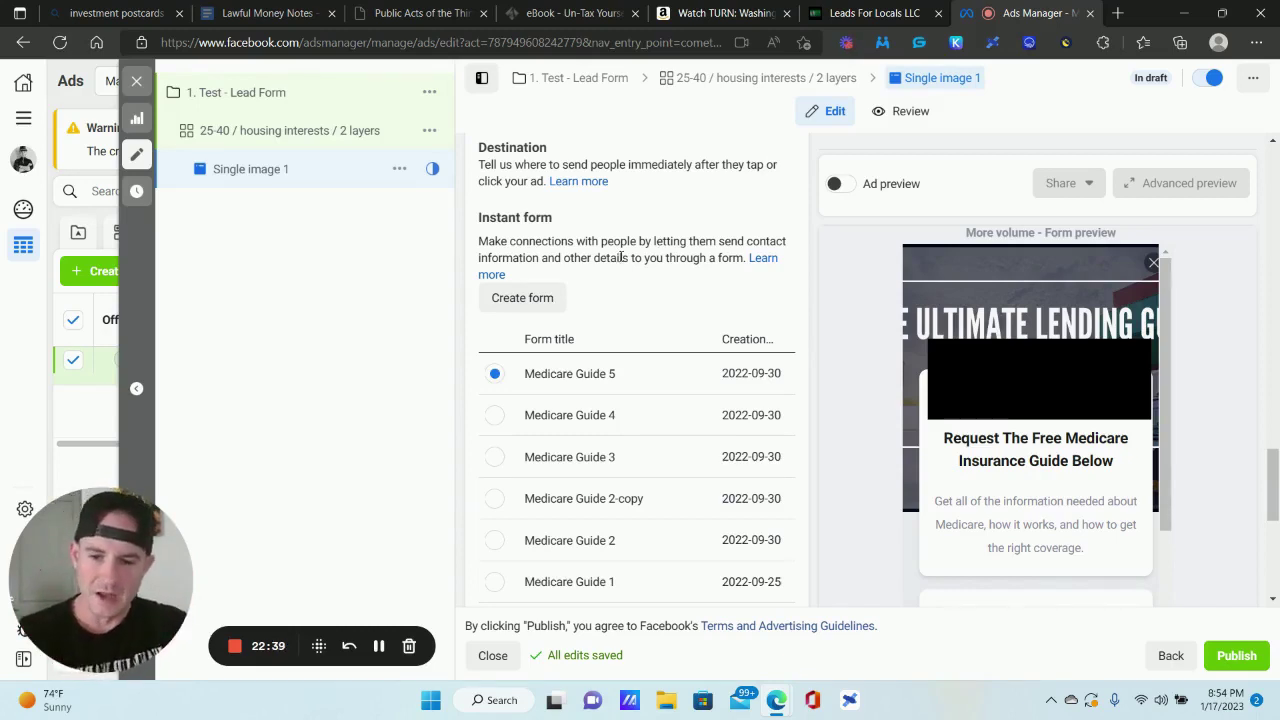
- Start a new instant form and set its sharing configuration to Open
{"action": "left_click", "coordinate": [538, 306]}
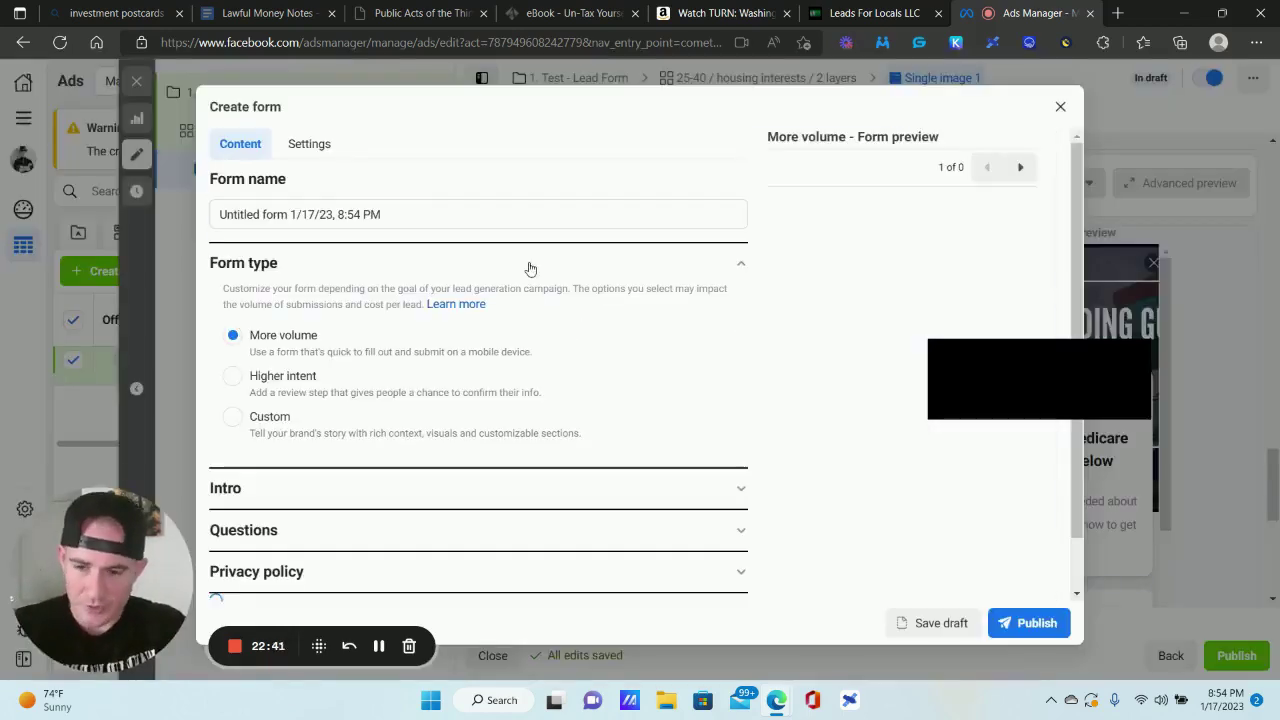
{"action": "left_click", "coordinate": [310, 146]}
{"action": "left_click", "coordinate": [233, 324]}
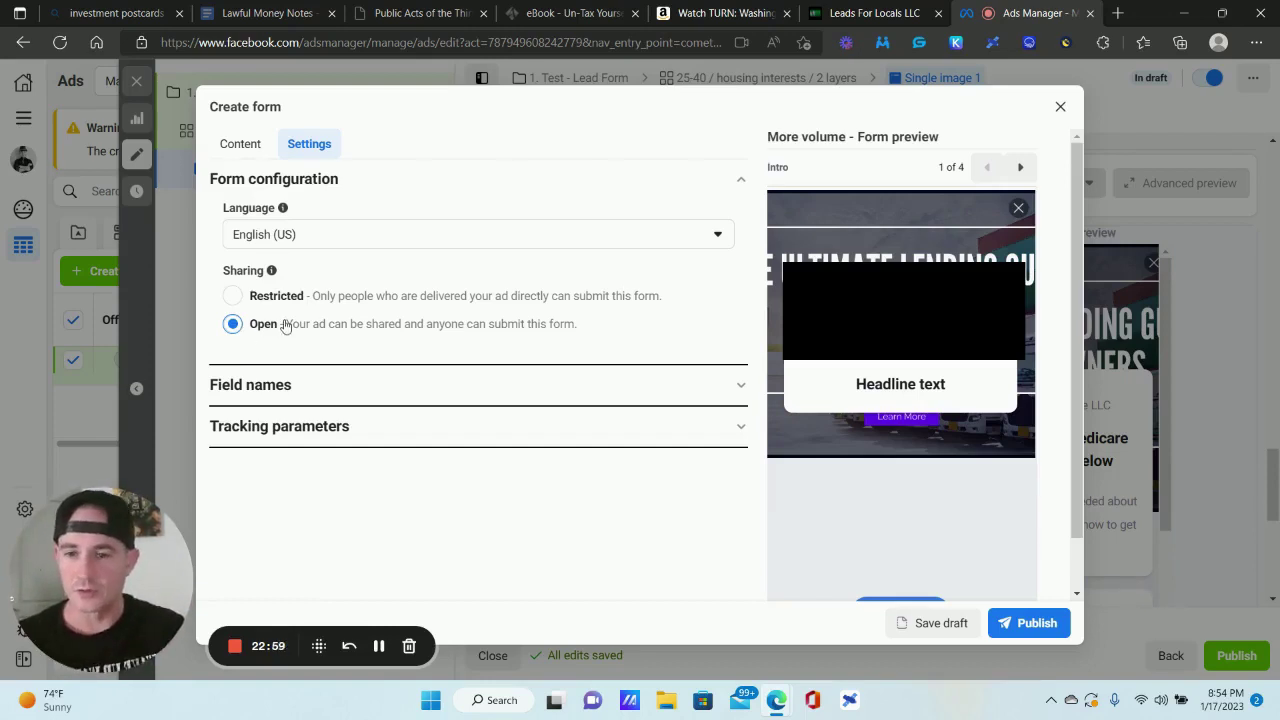
- Name the new instant form "Test lead form 1" in its content settings
{"action": "left_click", "coordinate": [243, 148]}
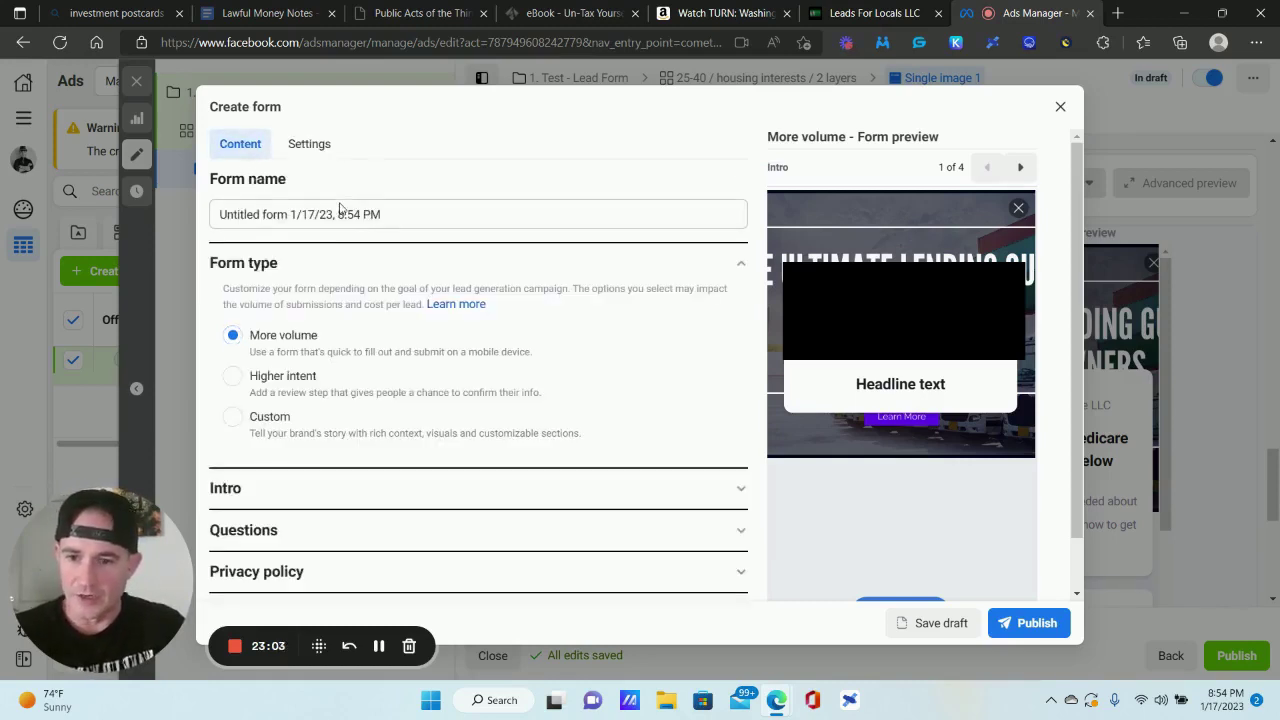
{"action": "triple_click", "coordinate": [383, 213]}
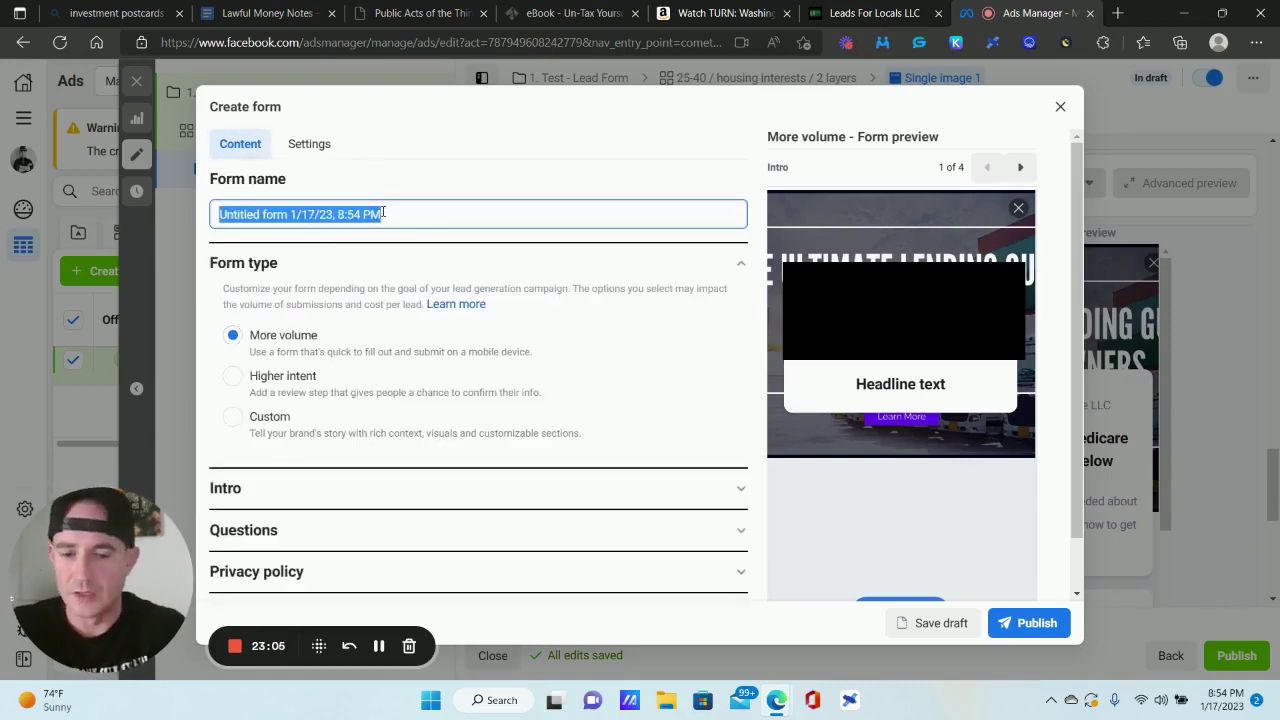
{"action": "type", "text": "Tes"}
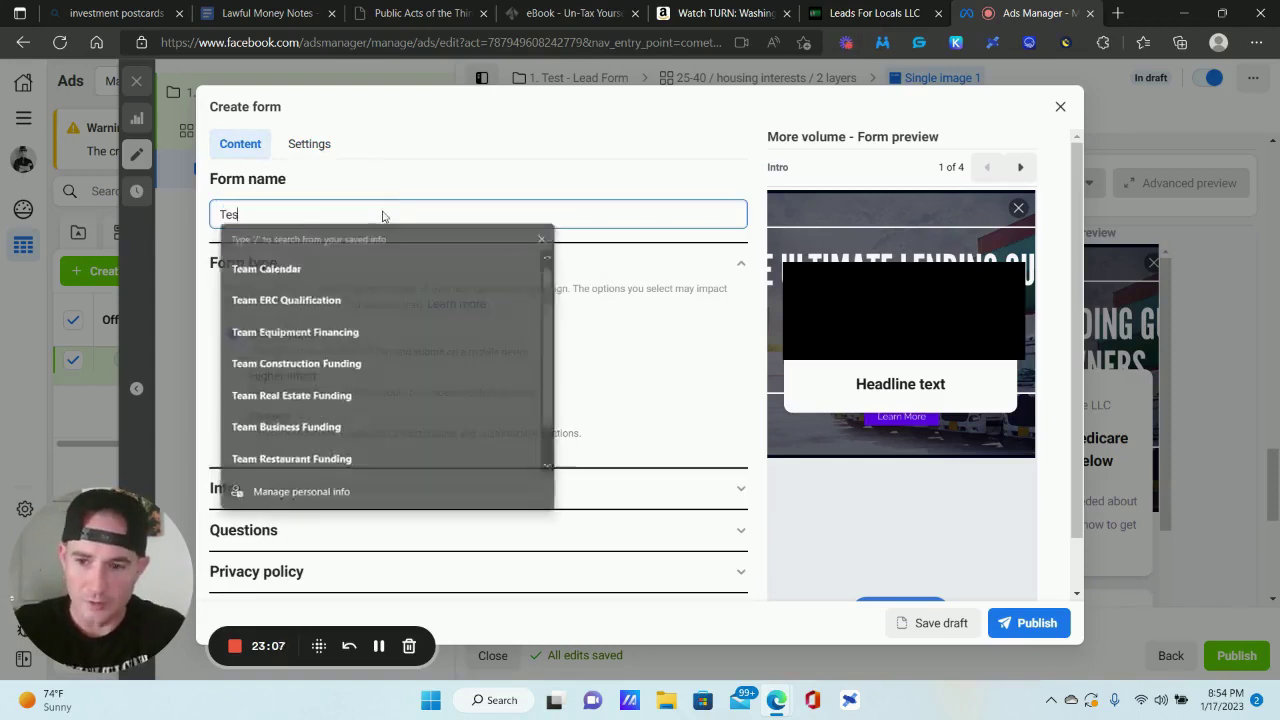
{"action": "type", "text": "t lead form 1"}
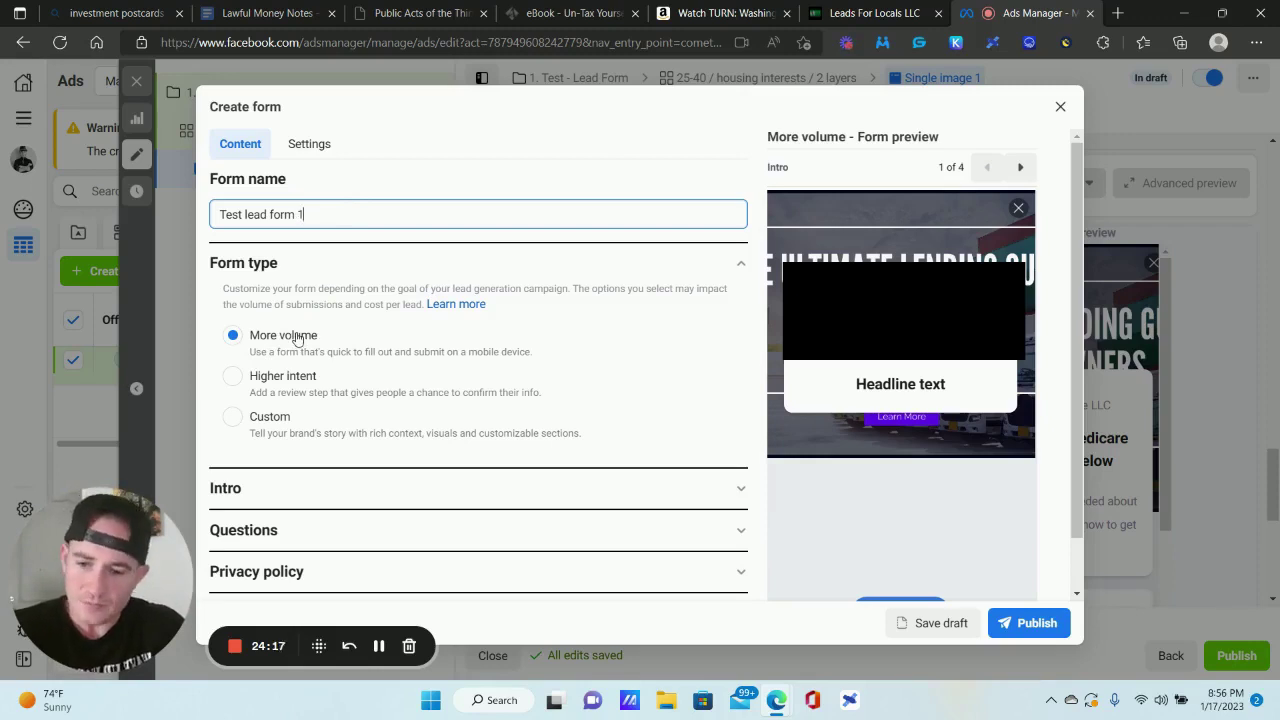
- Try the Custom form type and switch the form back to More volume
{"action": "scroll", "coordinate": [289, 423], "scroll_direction": "down", "scroll_amount": 1}
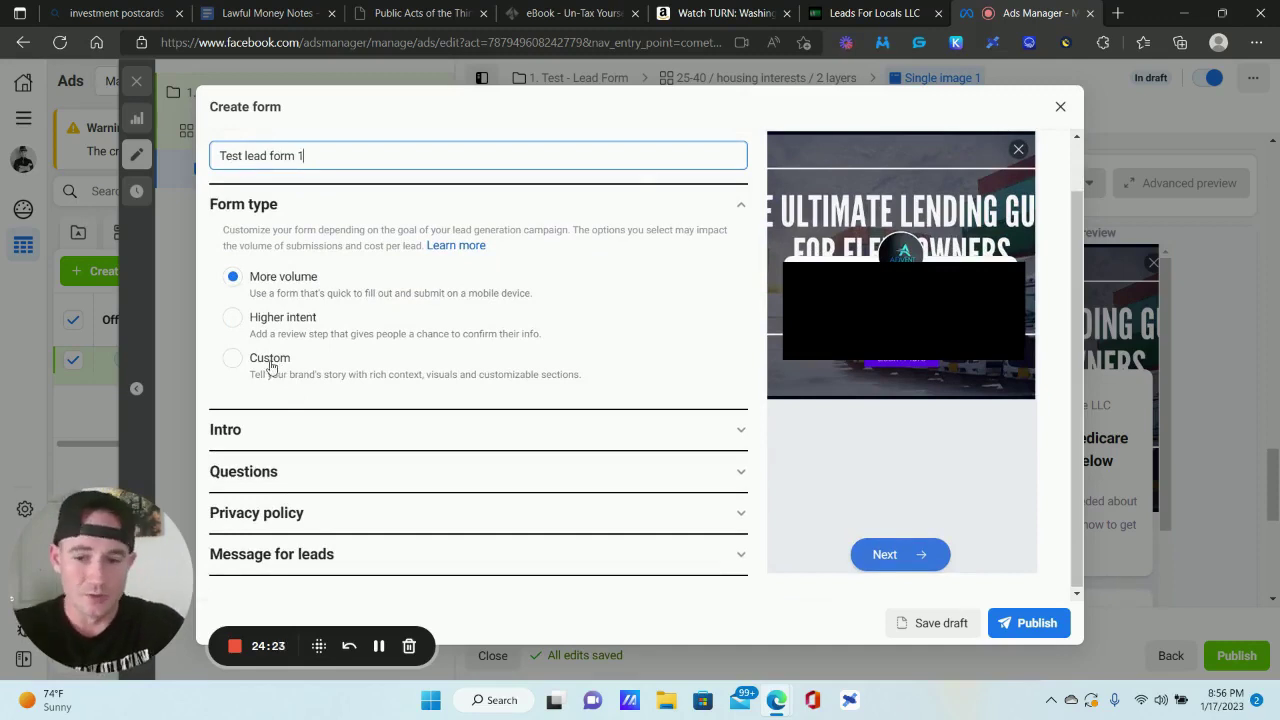
{"action": "left_click", "coordinate": [233, 358]}
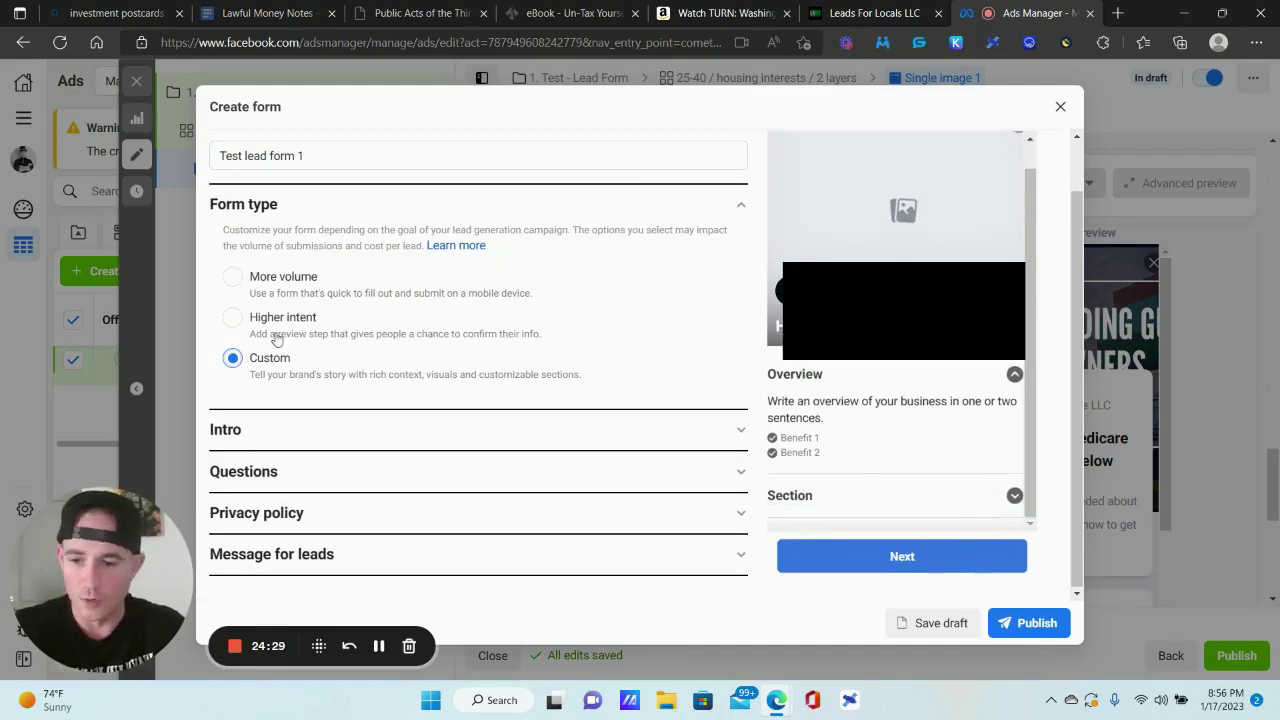
{"action": "left_click", "coordinate": [231, 280]}
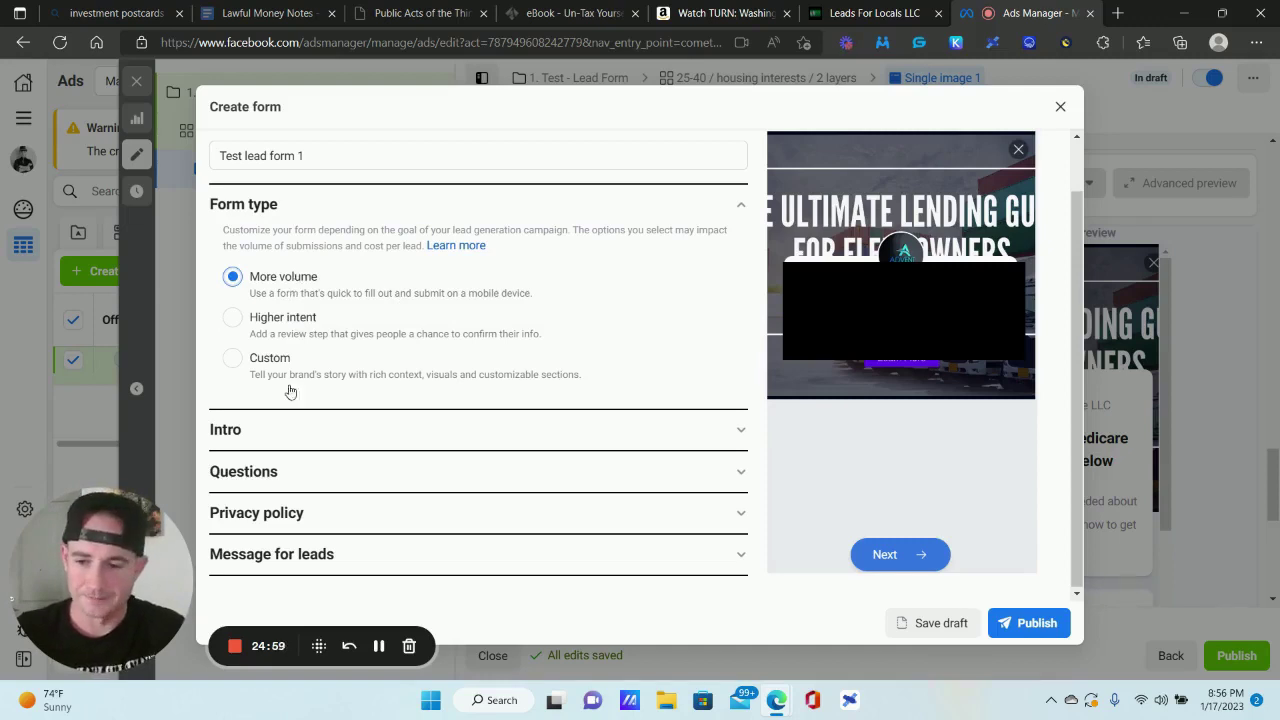
- Enter "Request The Free Lending Guide Below" as the greeting headline in the form's intro
{"action": "left_click", "coordinate": [260, 435]}
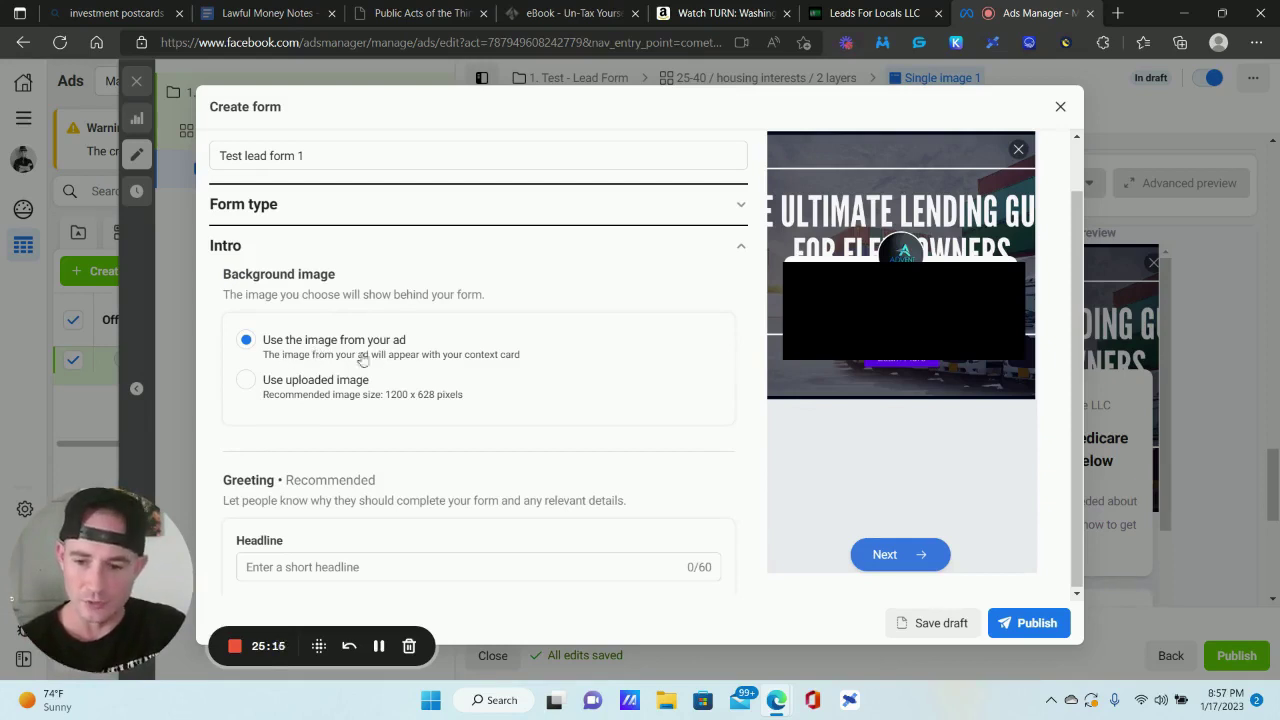
{"action": "scroll", "coordinate": [400, 345], "scroll_direction": "down", "scroll_amount": 1}
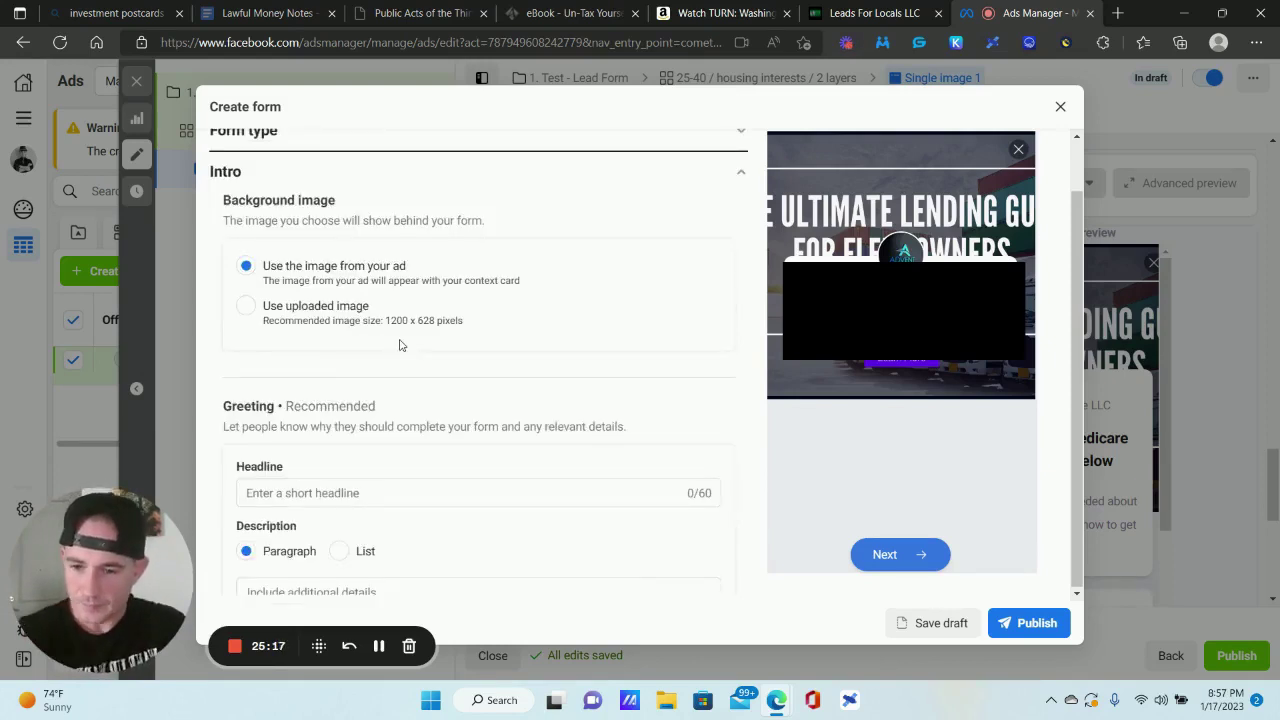
{"action": "scroll", "coordinate": [400, 345], "scroll_direction": "down", "scroll_amount": 1}
{"action": "scroll", "coordinate": [400, 345], "scroll_direction": "down", "scroll_amount": 1}
{"action": "left_click", "coordinate": [390, 344]}
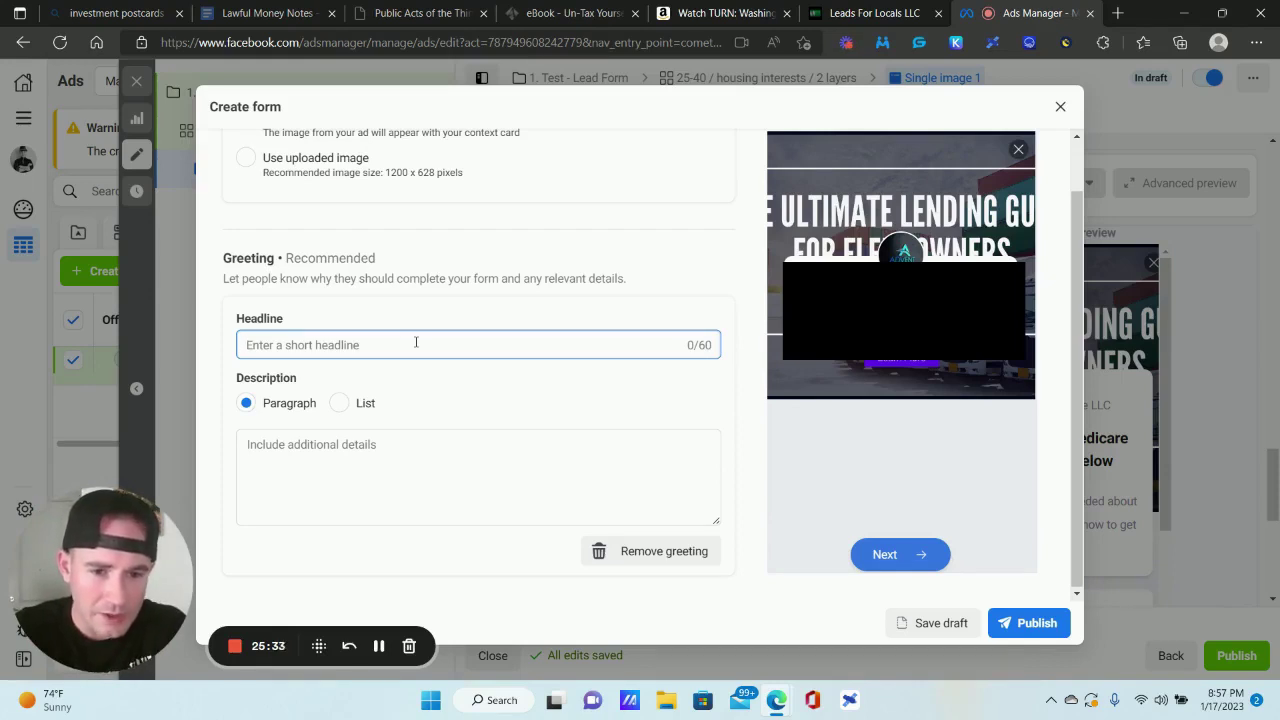
{"action": "type", "text": "Req"}
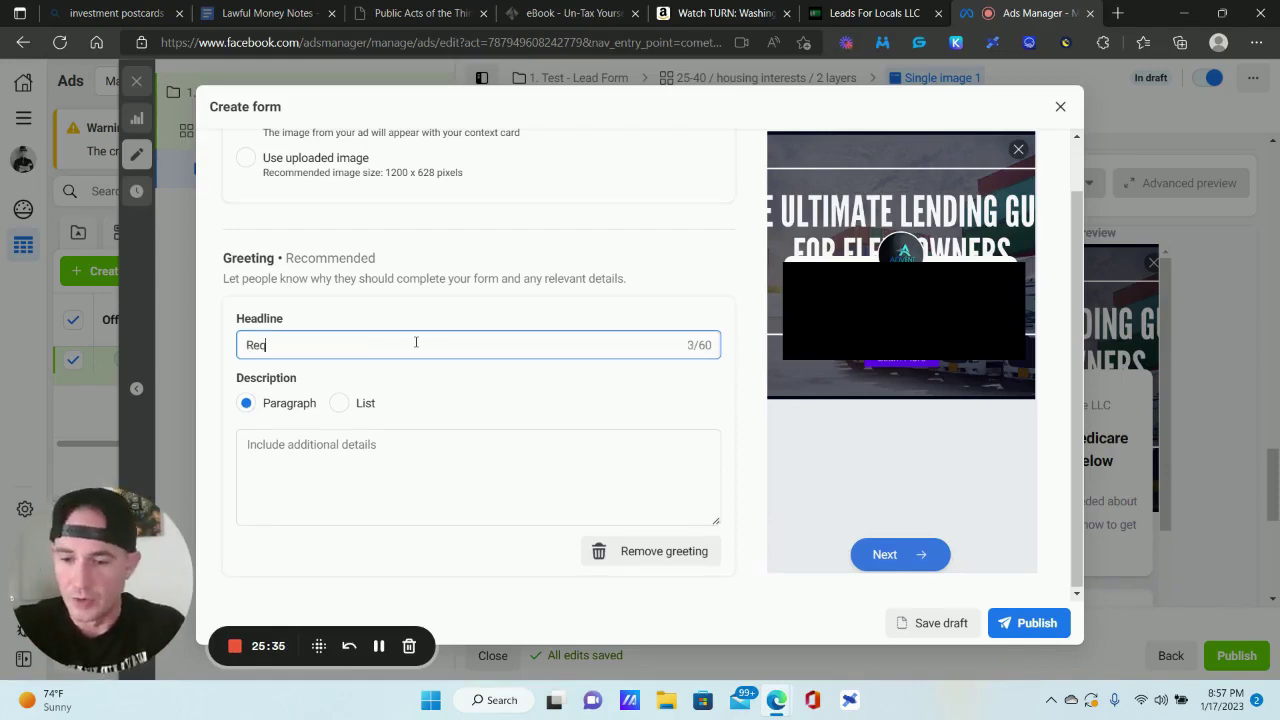
{"action": "type", "text": "uest T"}
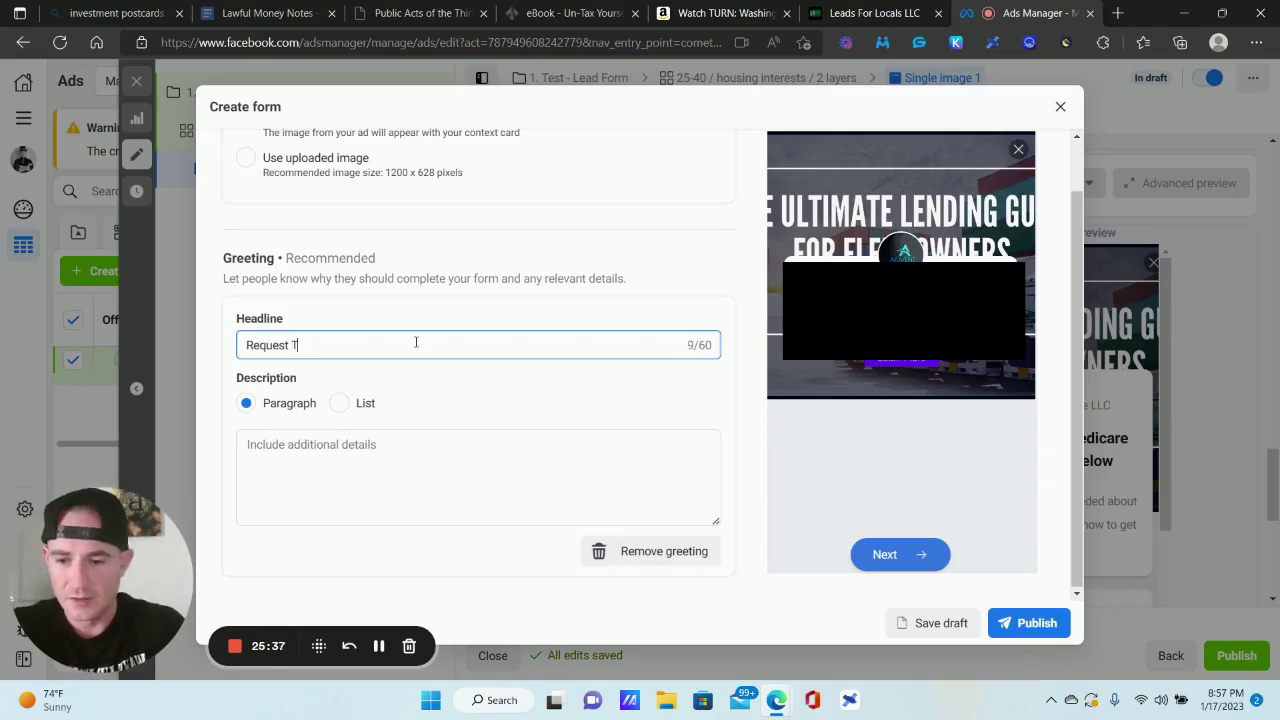
{"action": "type", "text": "he Free "}
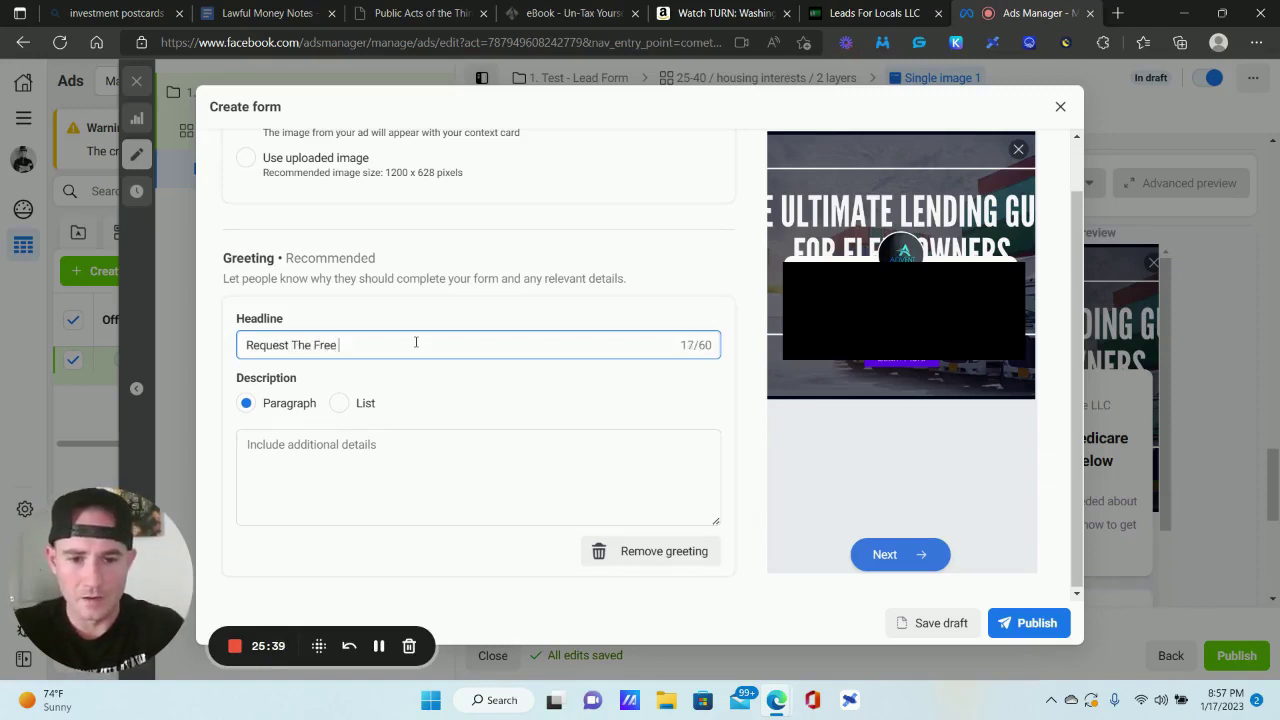
{"action": "type", "text": "Lending guide"}
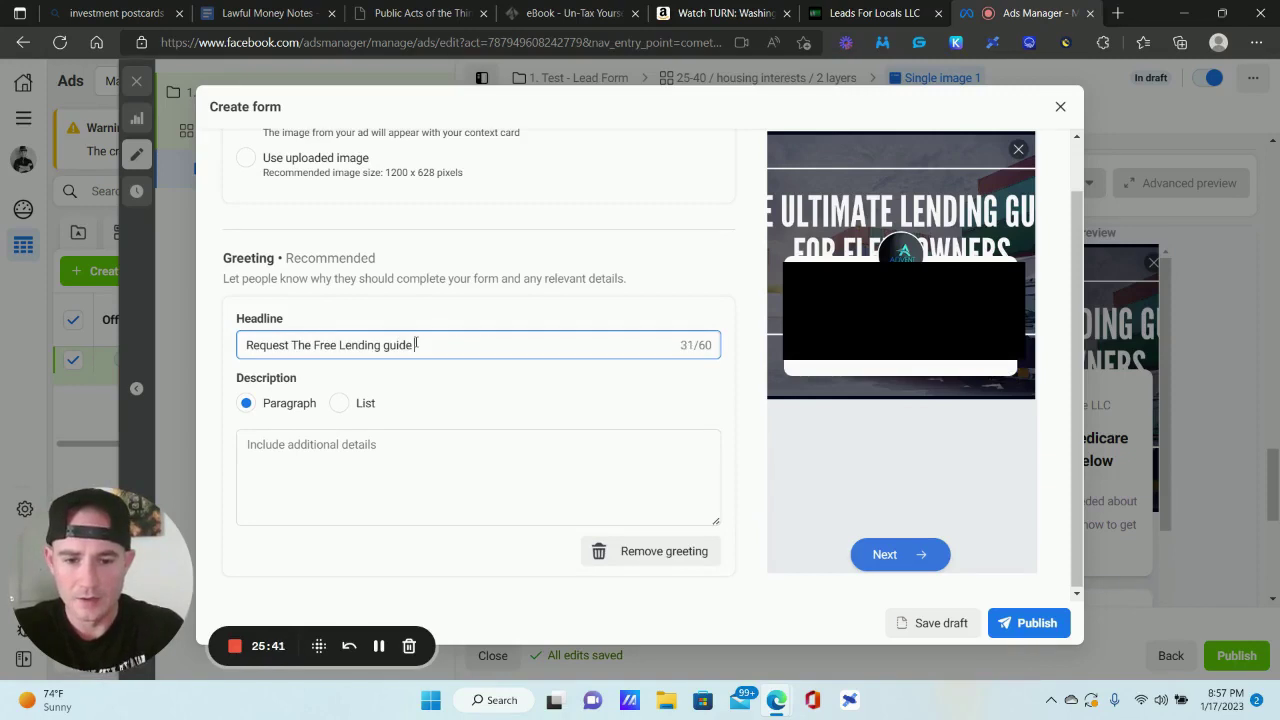
{"action": "key", "text": "BackSpace"}
{"action": "key", "text": "BackSpace"}
{"action": "key", "text": "BackSpace"}
{"action": "key", "text": "BackSpace"}
{"action": "key", "text": "BackSpace"}
{"action": "type", "text": "G"}
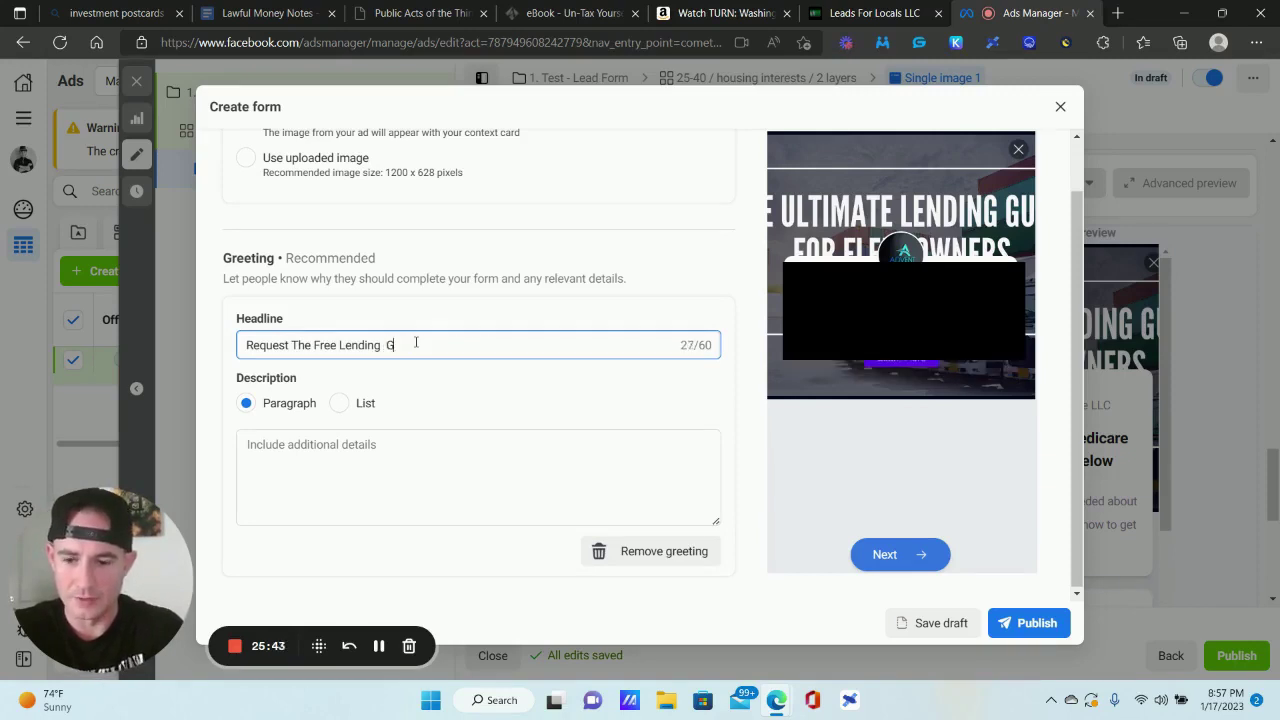
{"action": "type", "text": "uide Below"}
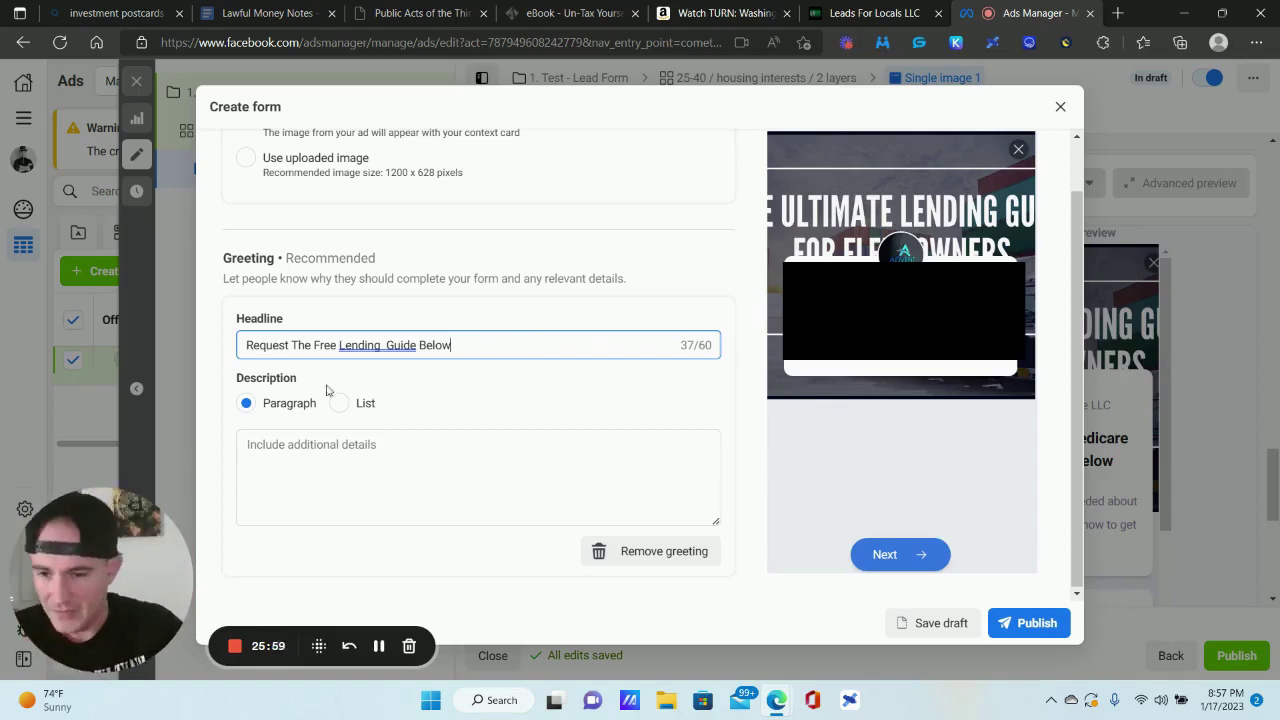
- Change the greeting description to a list and enter "test" as each of the first two list items
{"action": "scroll", "coordinate": [360, 390], "scroll_direction": "down", "scroll_amount": 1}
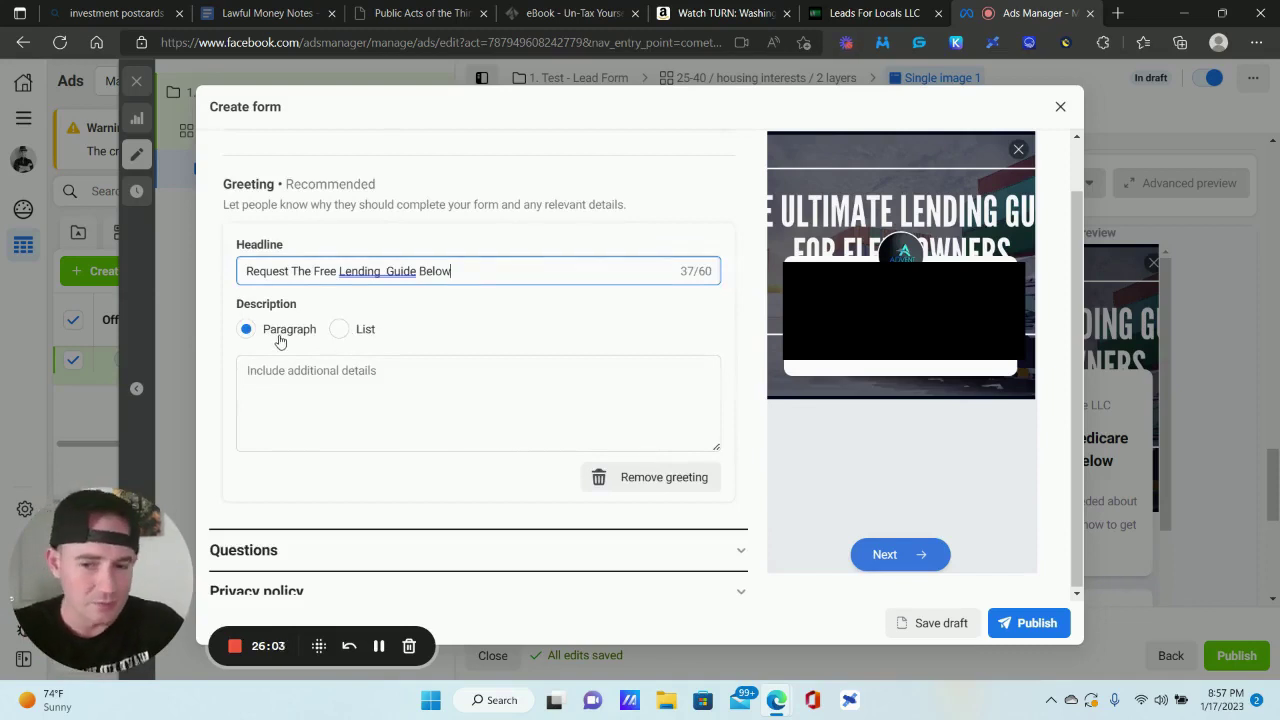
{"action": "left_click", "coordinate": [297, 380]}
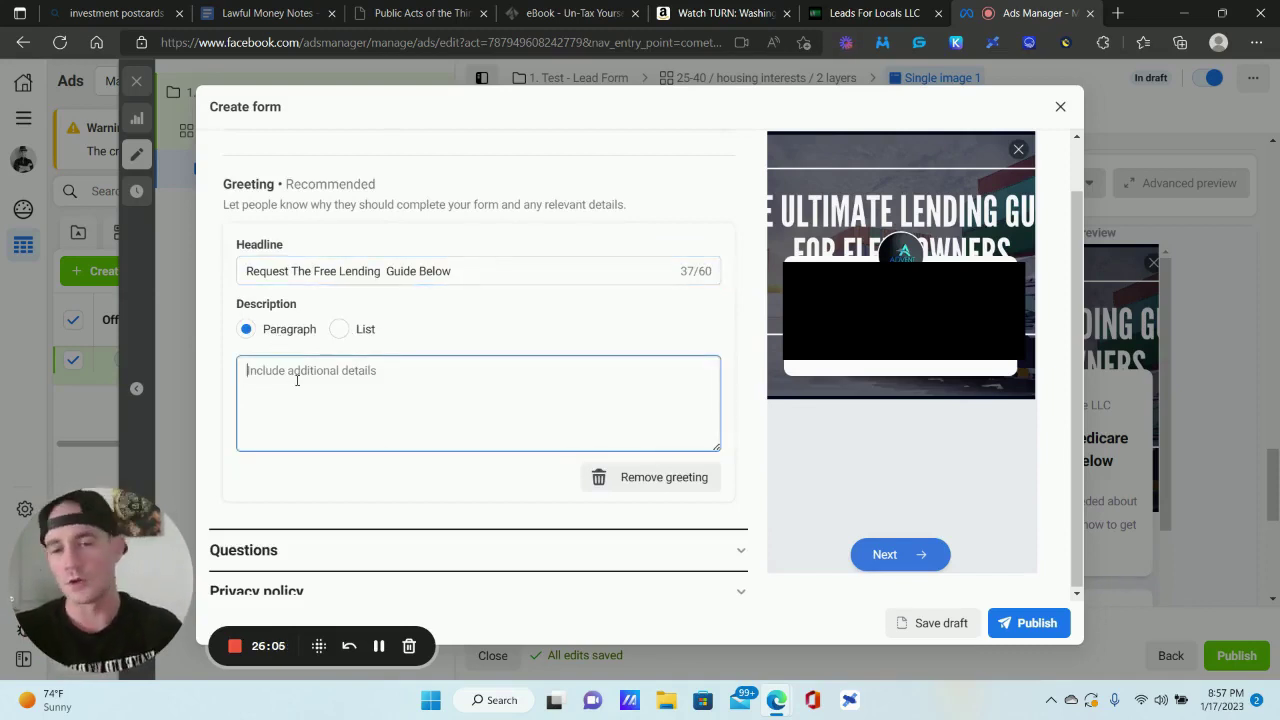
{"action": "left_click", "coordinate": [339, 329]}
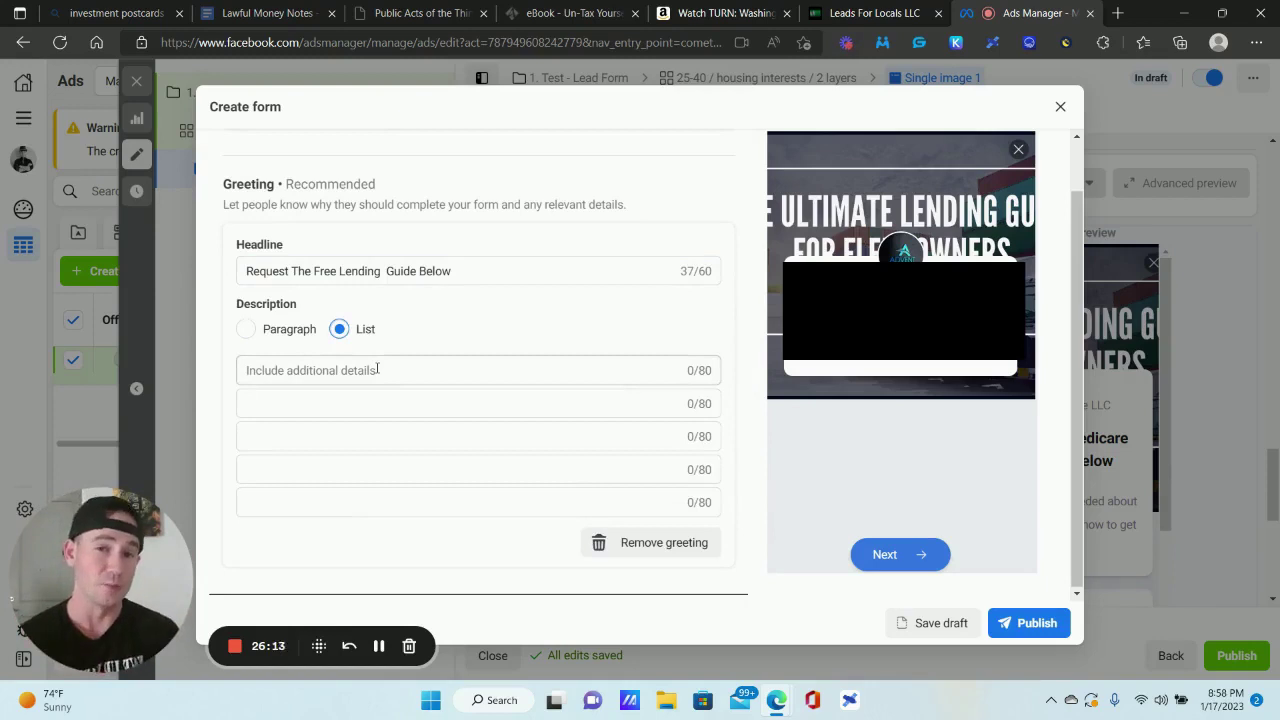
{"action": "left_click", "coordinate": [377, 370]}
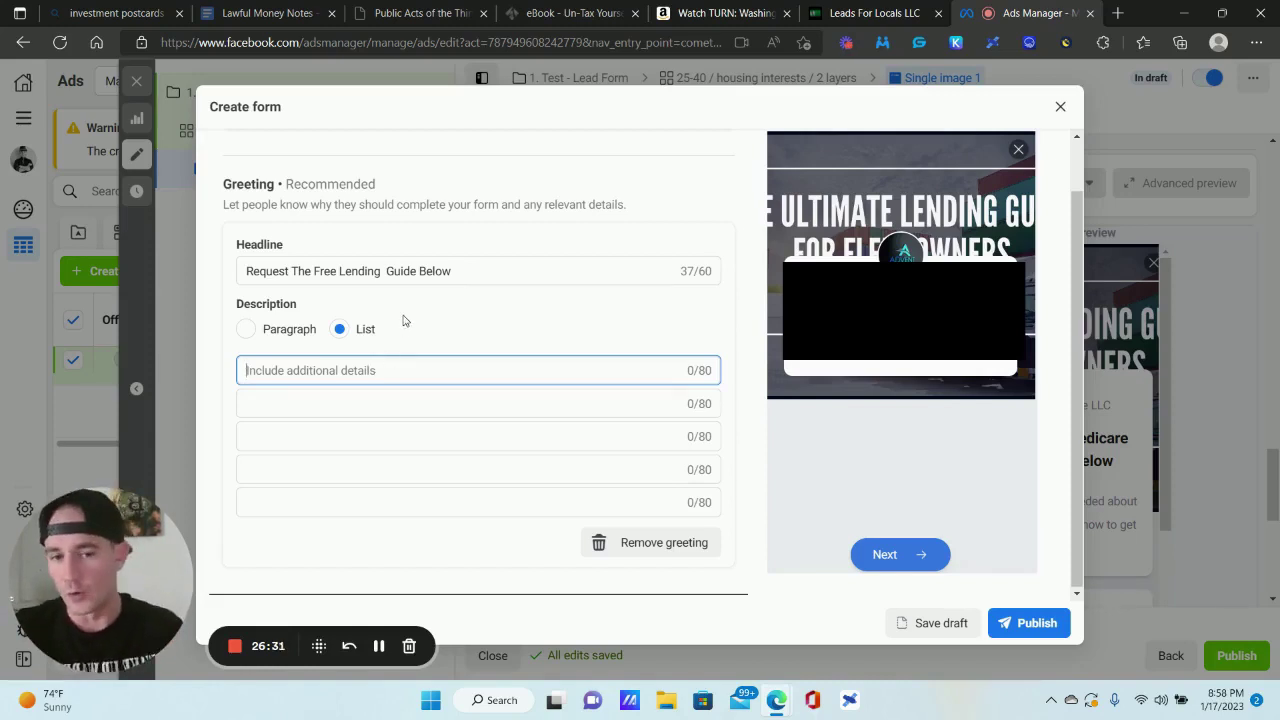
{"action": "scroll", "coordinate": [314, 289], "scroll_direction": "down", "scroll_amount": 2}
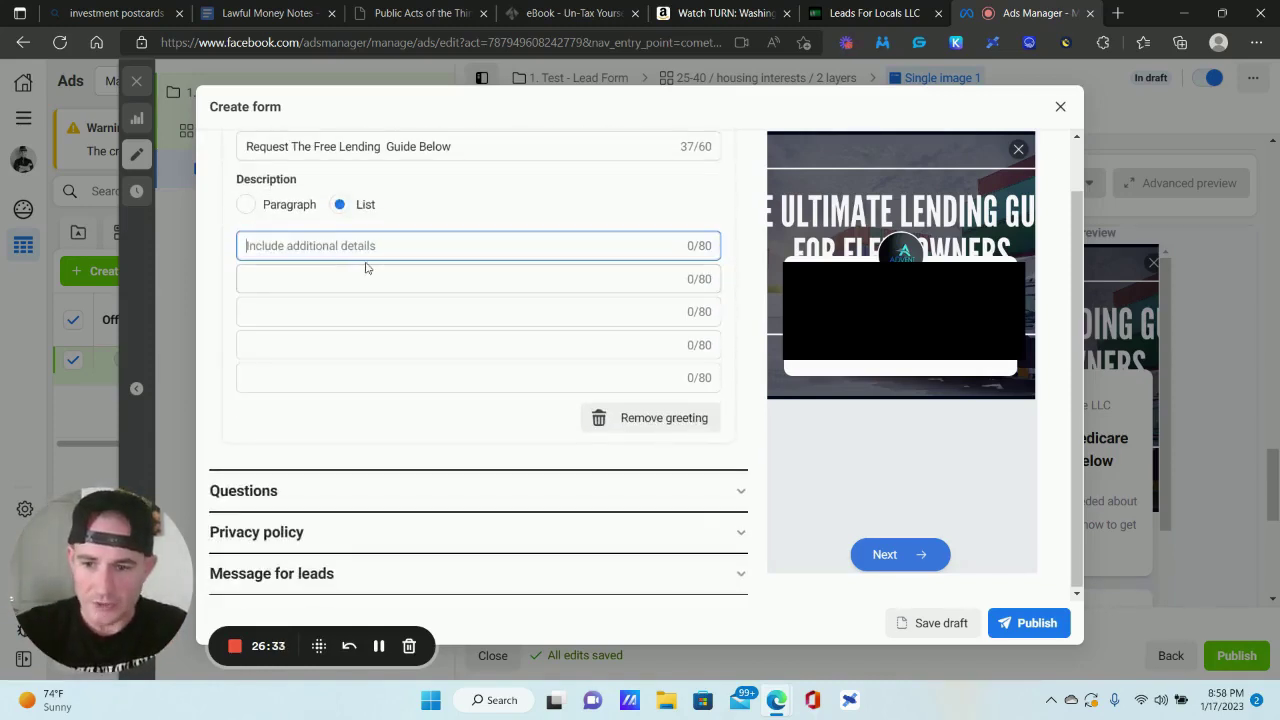
{"action": "type", "text": "test"}
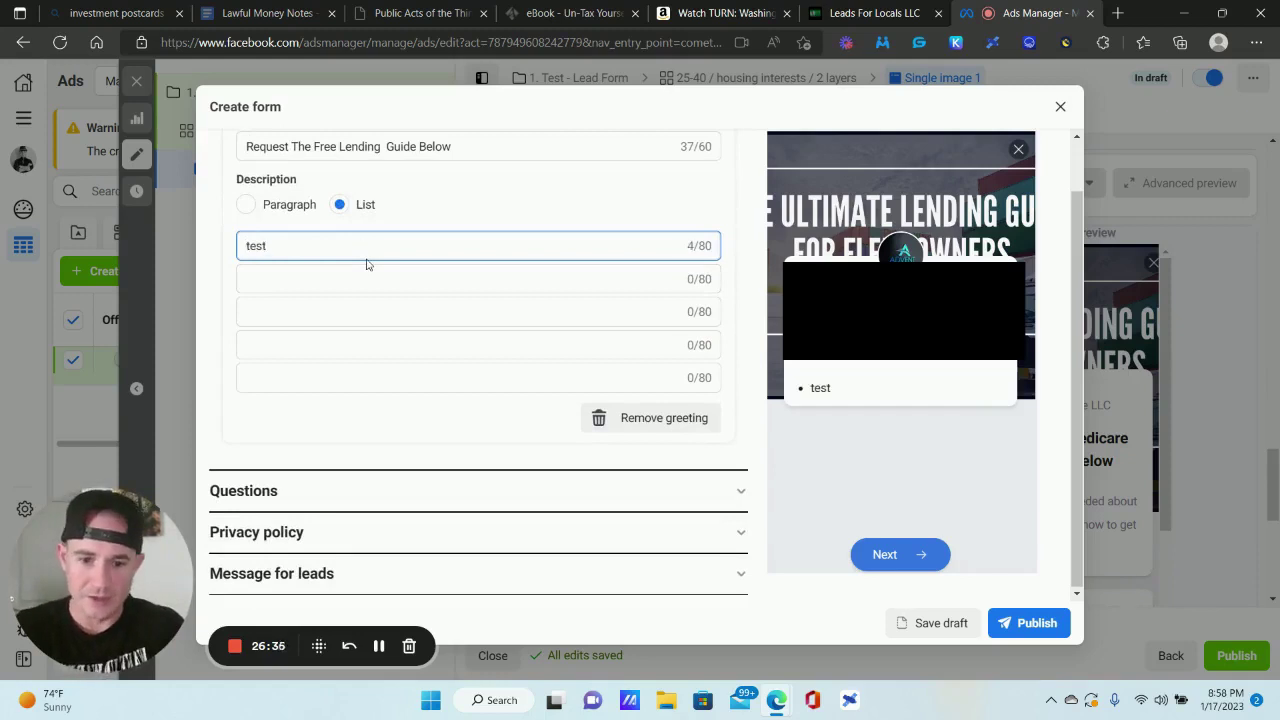
{"action": "scroll", "coordinate": [380, 300], "scroll_direction": "up", "scroll_amount": 1}
{"action": "left_click", "coordinate": [403, 352]}
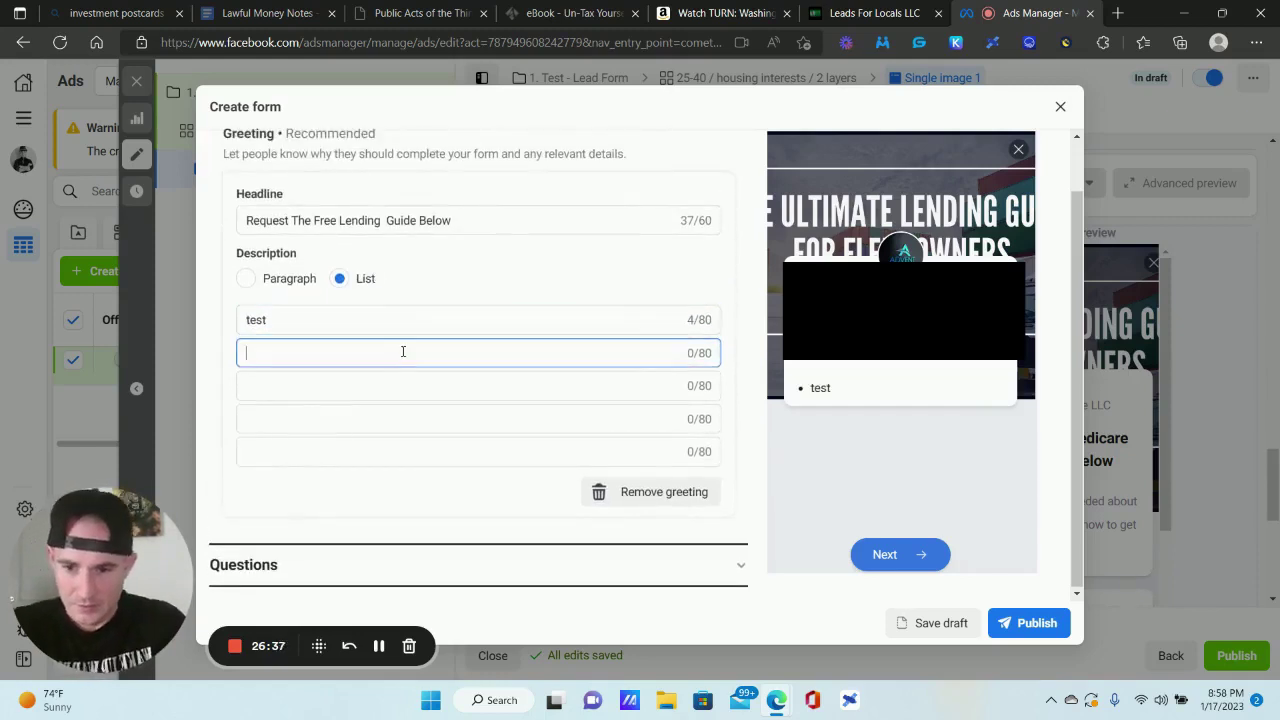
{"action": "type", "text": "test"}
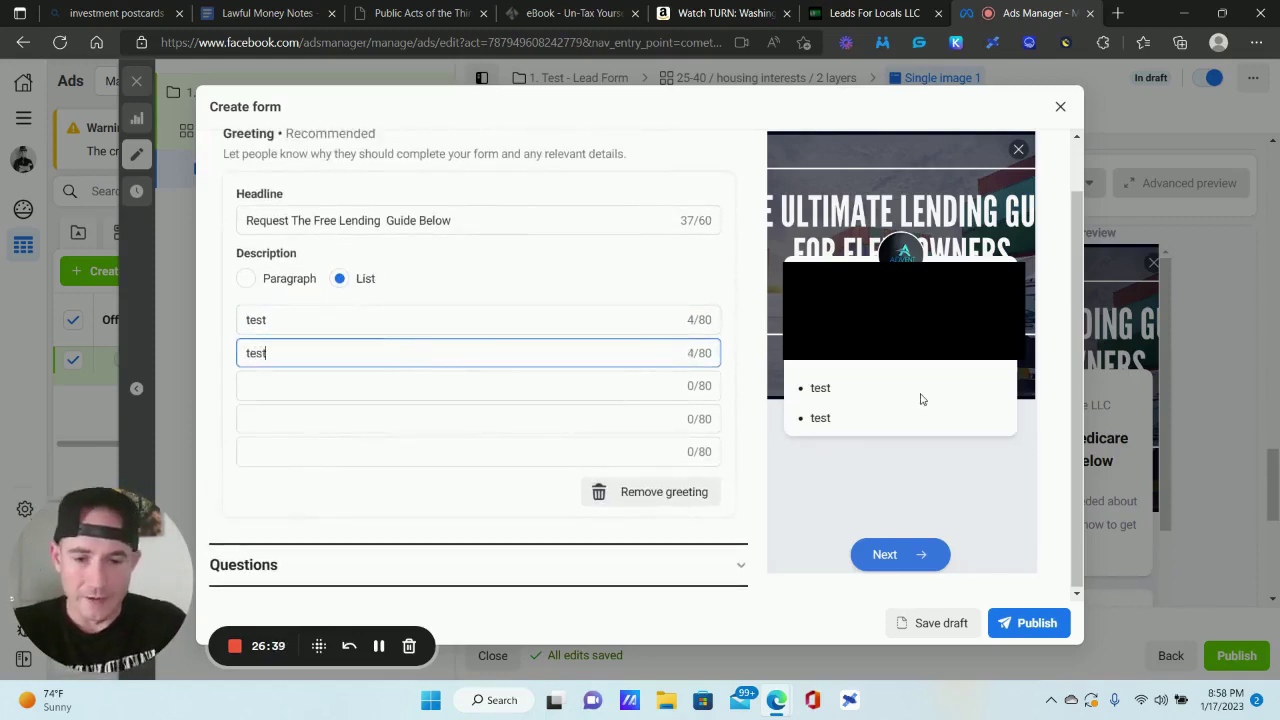
- In the form's questions section, enter "Please confirm your contact details below to receive xyz offer" as the prefill questions description
{"action": "scroll", "coordinate": [260, 370], "scroll_direction": "down", "scroll_amount": 1}
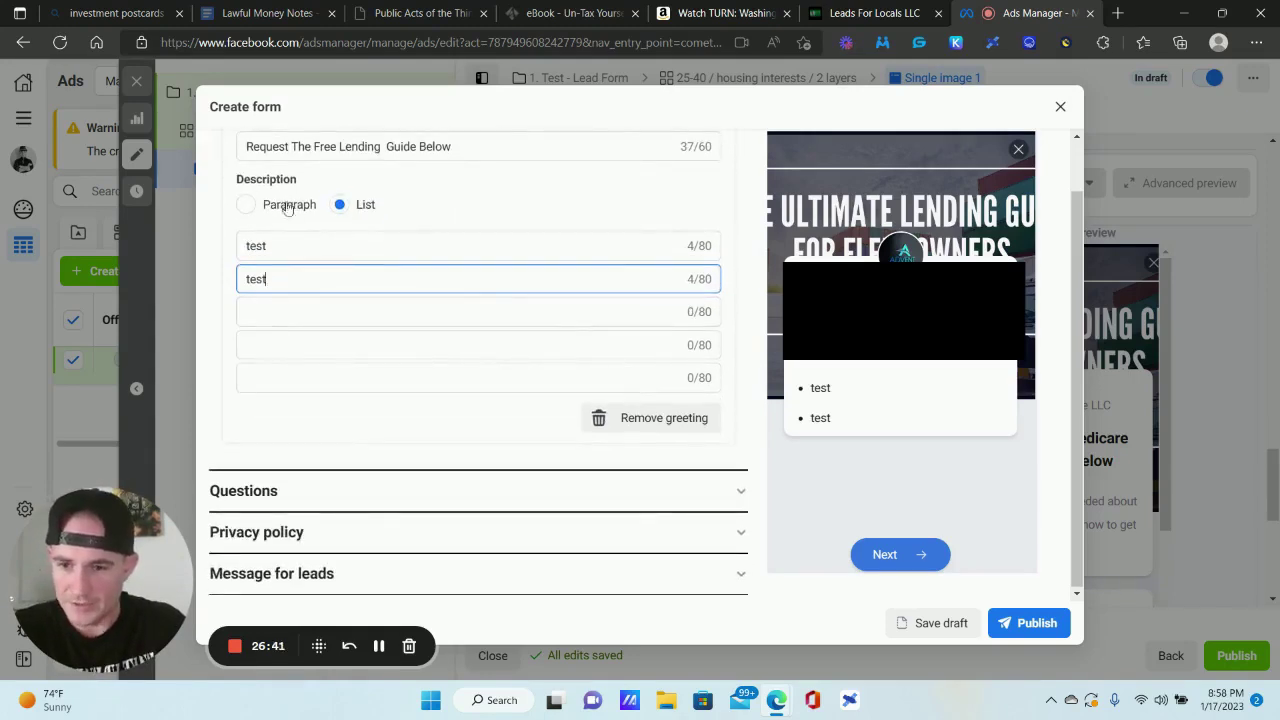
{"action": "left_click", "coordinate": [243, 491]}
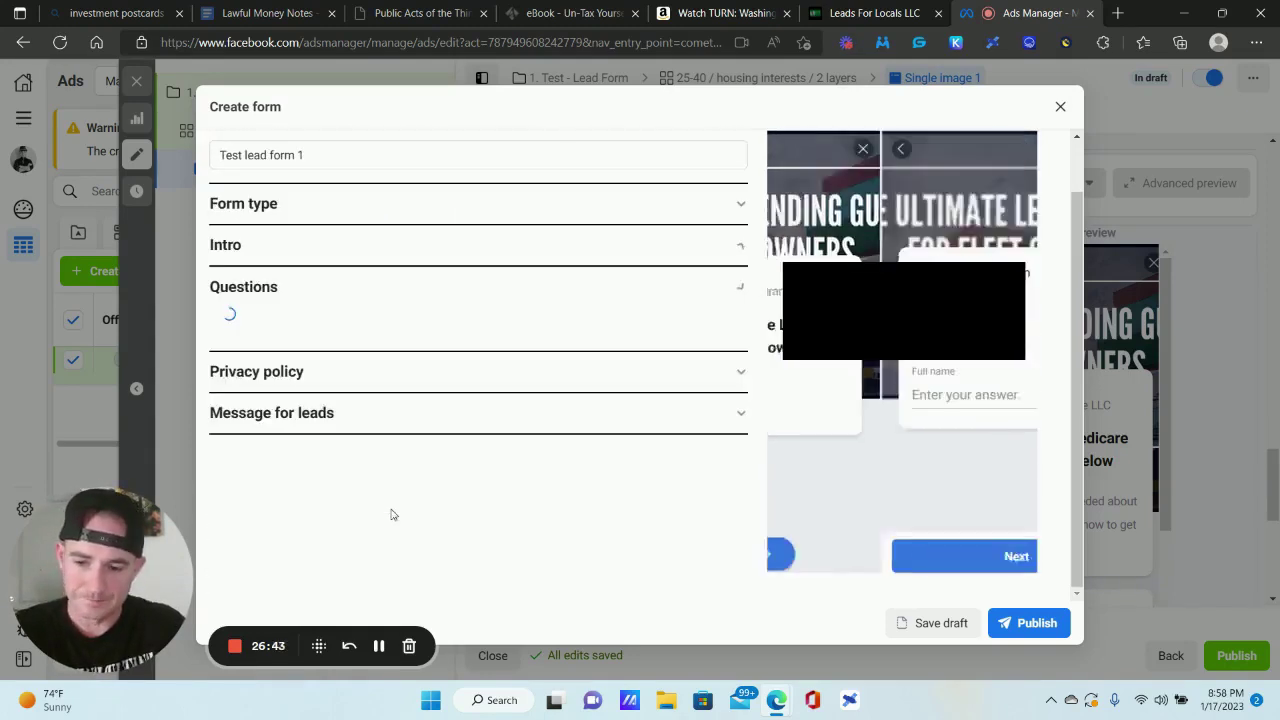
{"action": "scroll", "coordinate": [391, 300], "scroll_direction": "down", "scroll_amount": 2}
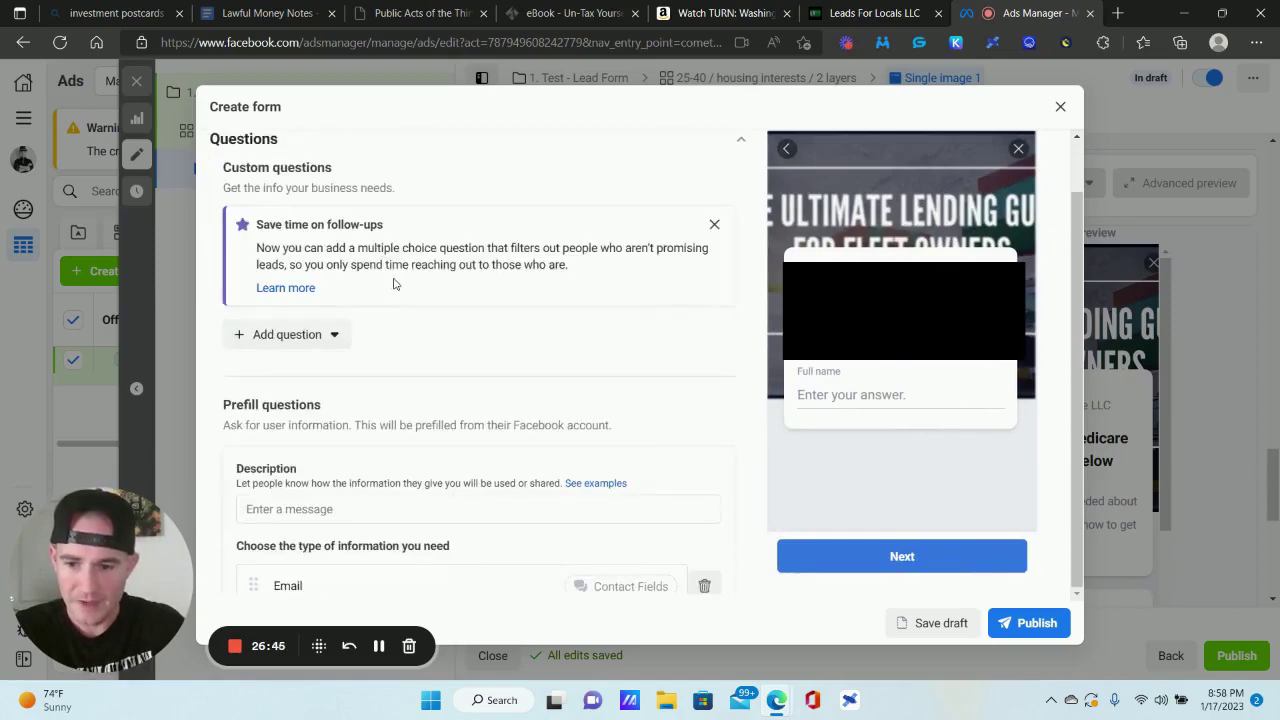
{"action": "scroll", "coordinate": [380, 280], "scroll_direction": "down", "scroll_amount": 3}
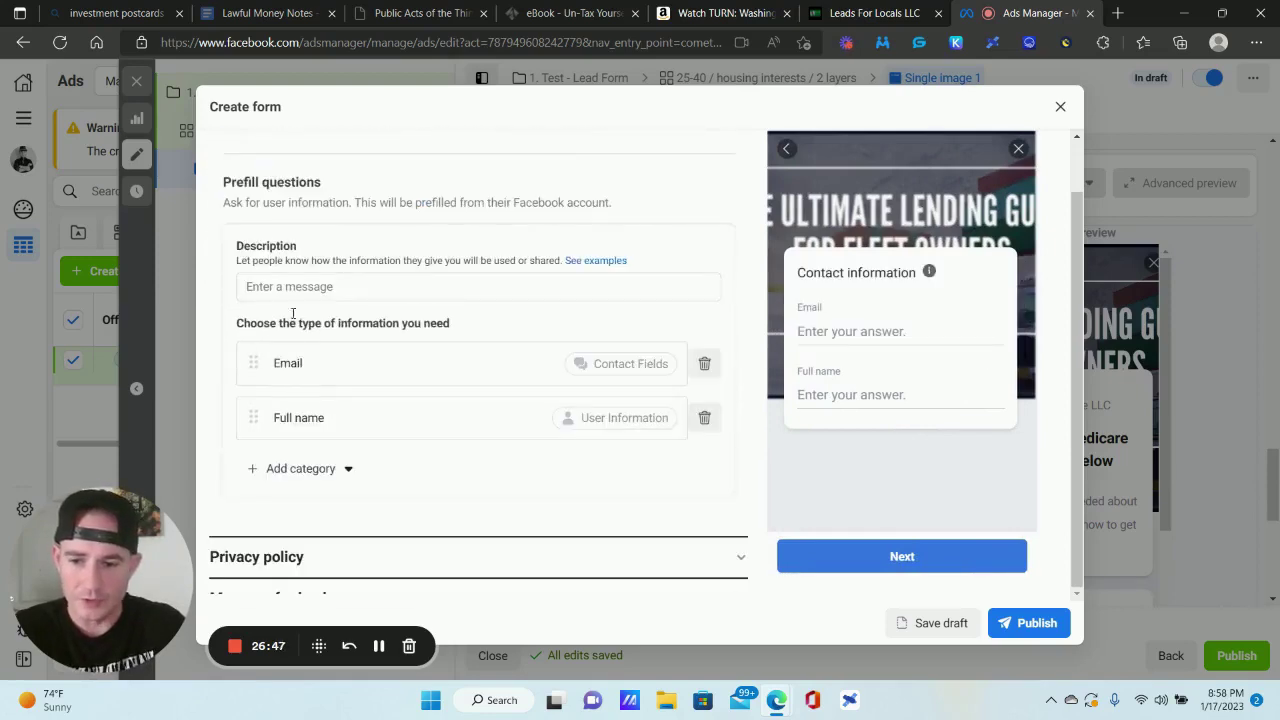
{"action": "left_click", "coordinate": [305, 286]}
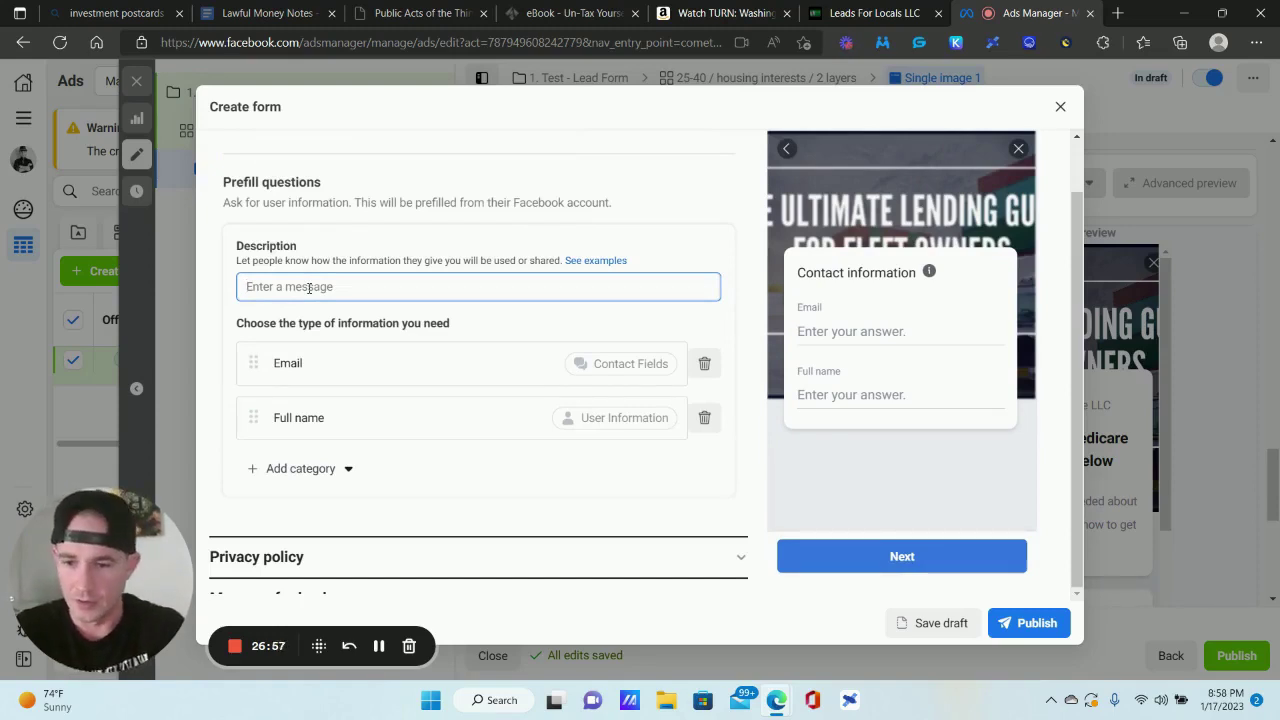
{"action": "type", "text": "Dad"}
{"action": "key", "text": "BackSpace"}
{"action": "key", "text": "BackSpace"}
{"action": "key", "text": "BackSpace"}
{"action": "type", "text": "Please"}
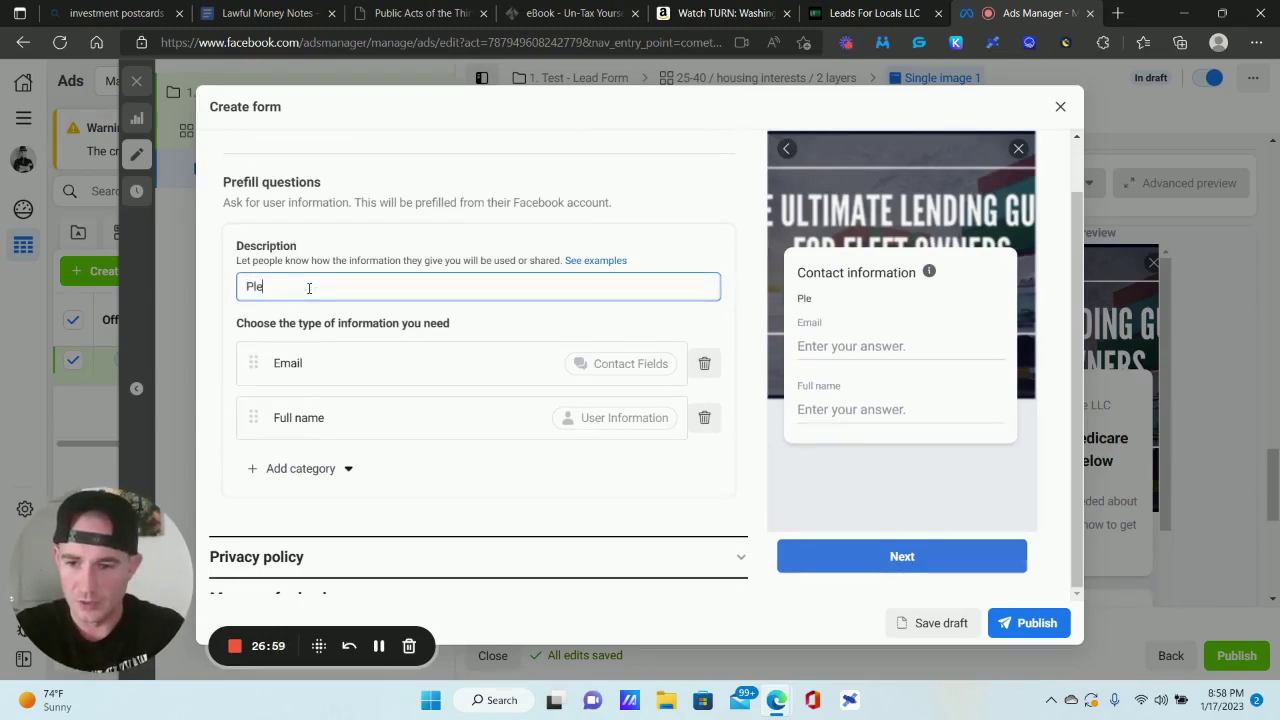
{"action": "type", "text": "ur"}
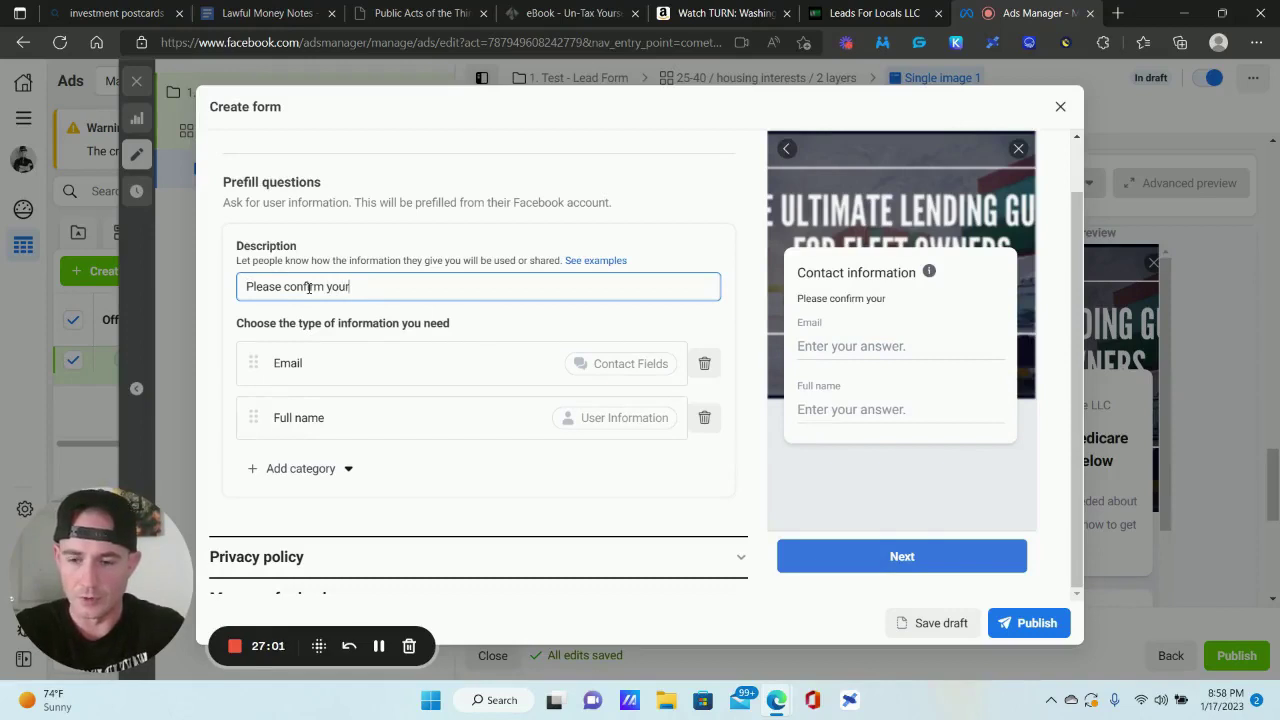
{"action": "type", "text": " contact de"}
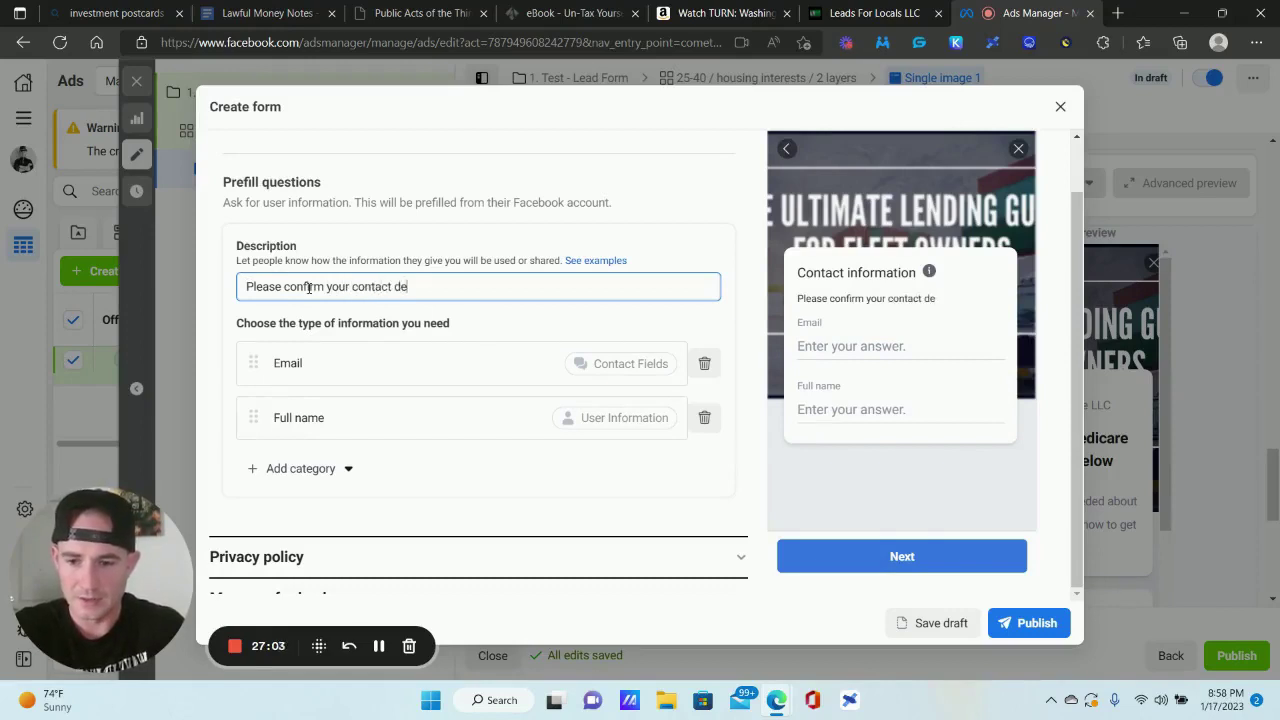
{"action": "type", "text": "tails below to received"}
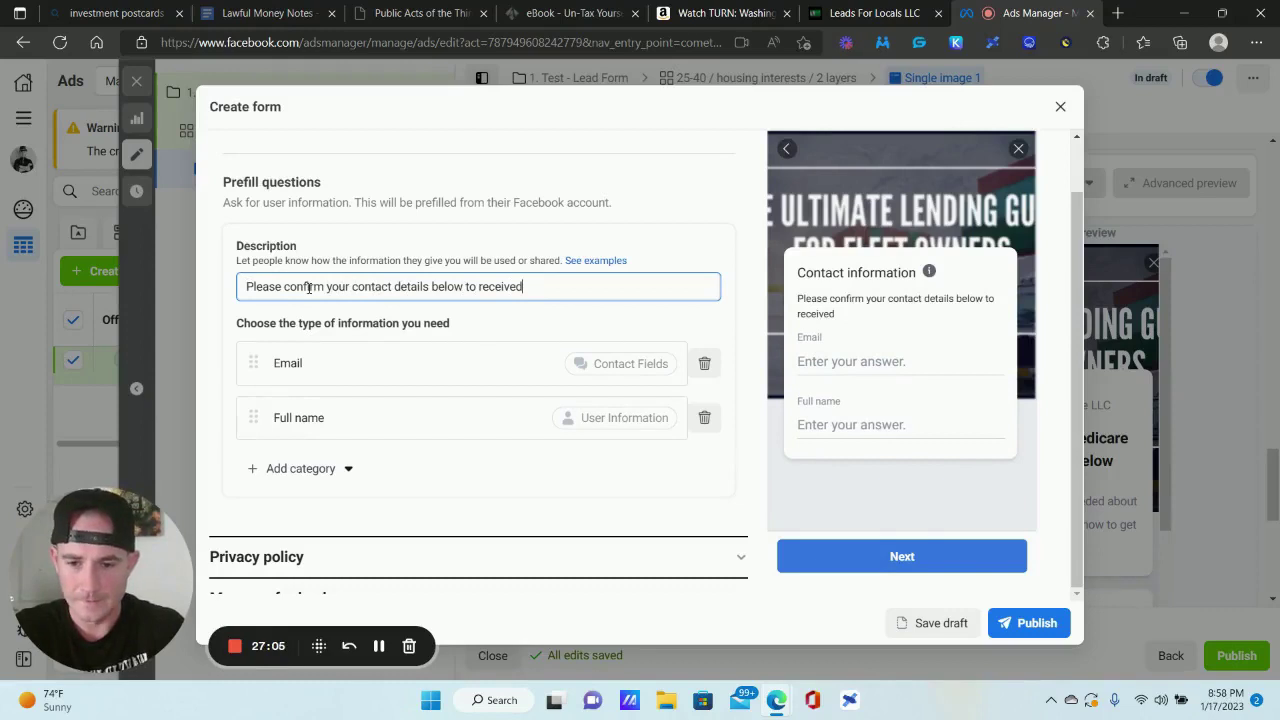
{"action": "key", "text": "BackSpace"}
{"action": "type", "text": "xyz offer"}
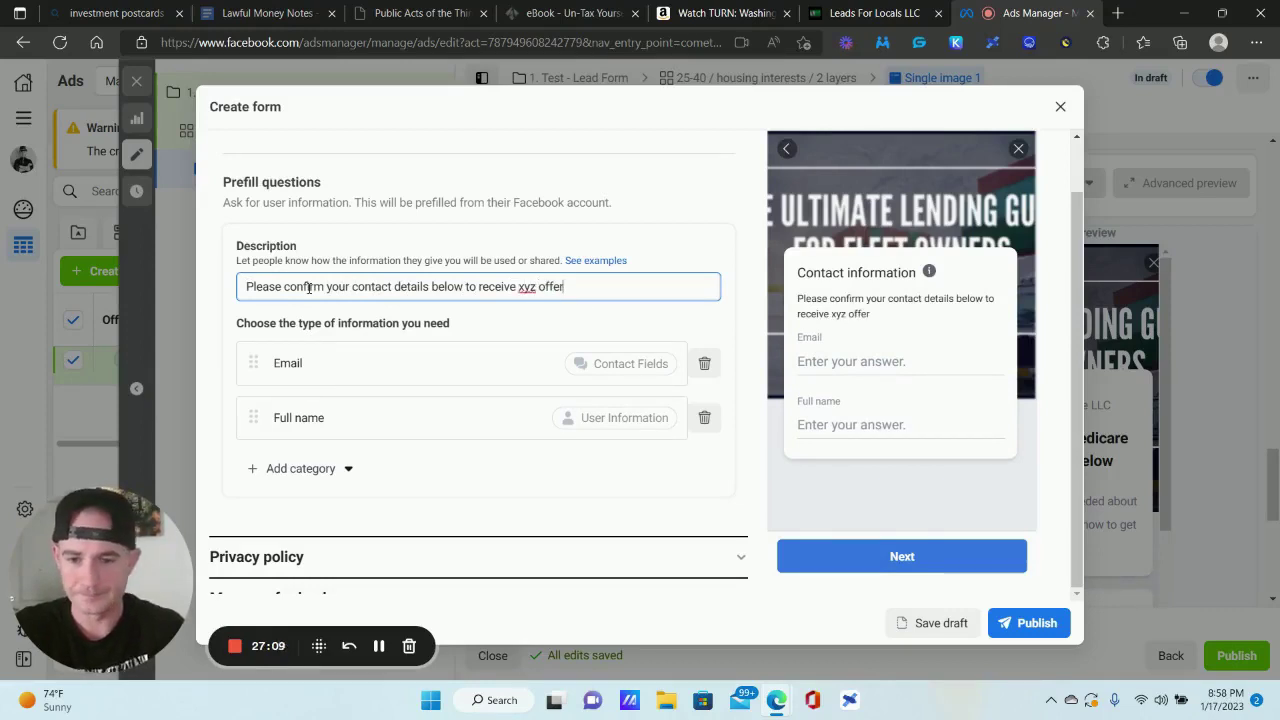
- Remove the Full name field from the prefill questions and add the Phone number contact field
{"action": "scroll", "coordinate": [312, 418], "scroll_direction": "up", "scroll_amount": 1}
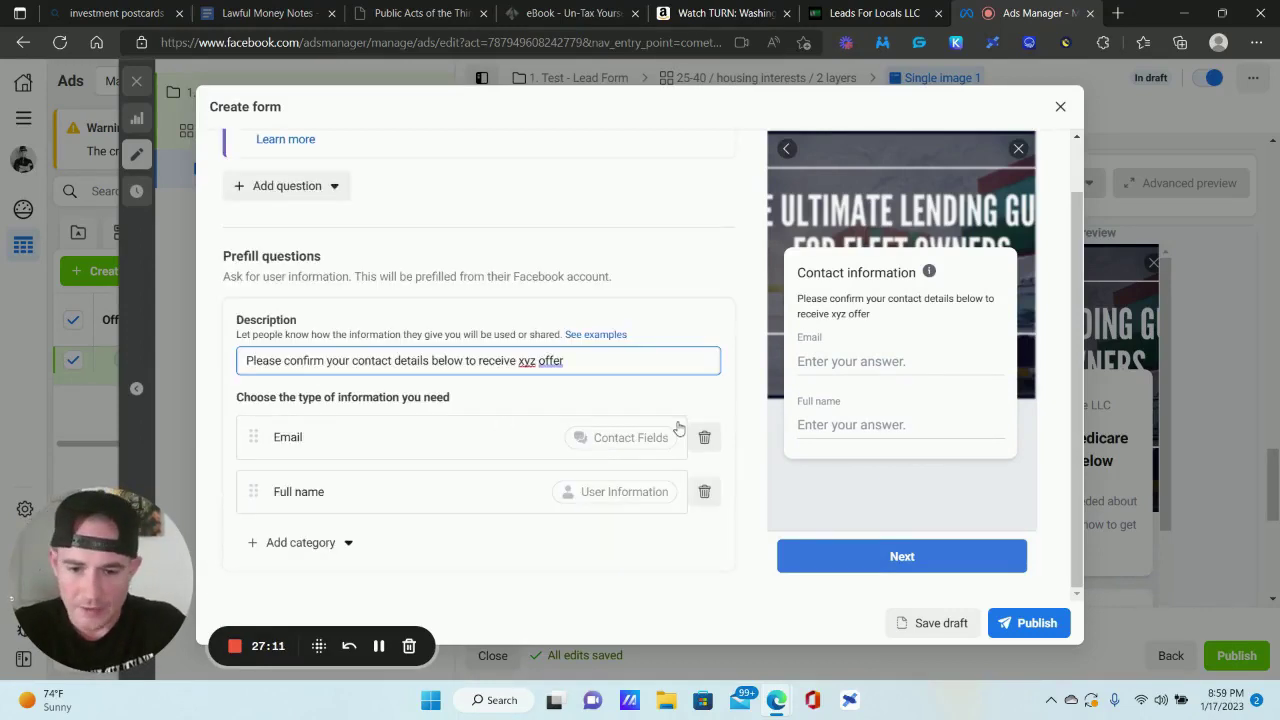
{"action": "scroll", "coordinate": [526, 403], "scroll_direction": "down", "scroll_amount": 2}
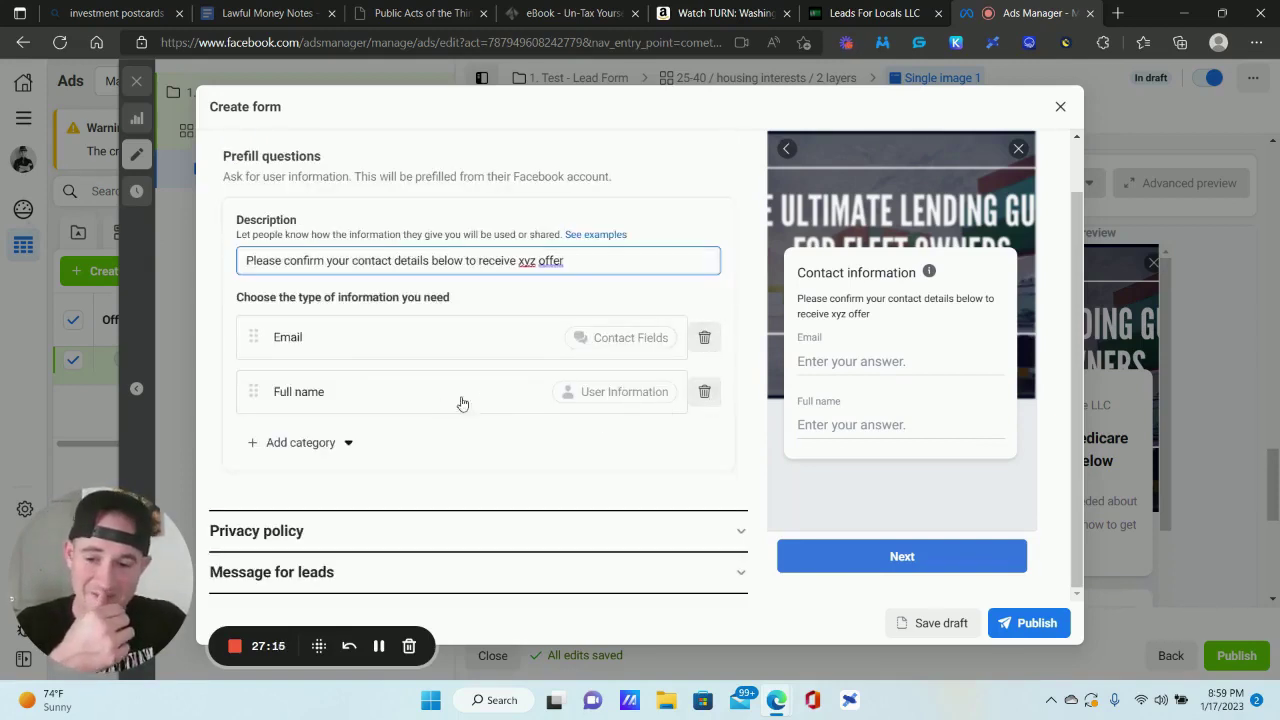
{"action": "left_click", "coordinate": [706, 393]}
{"action": "left_click", "coordinate": [290, 443]}
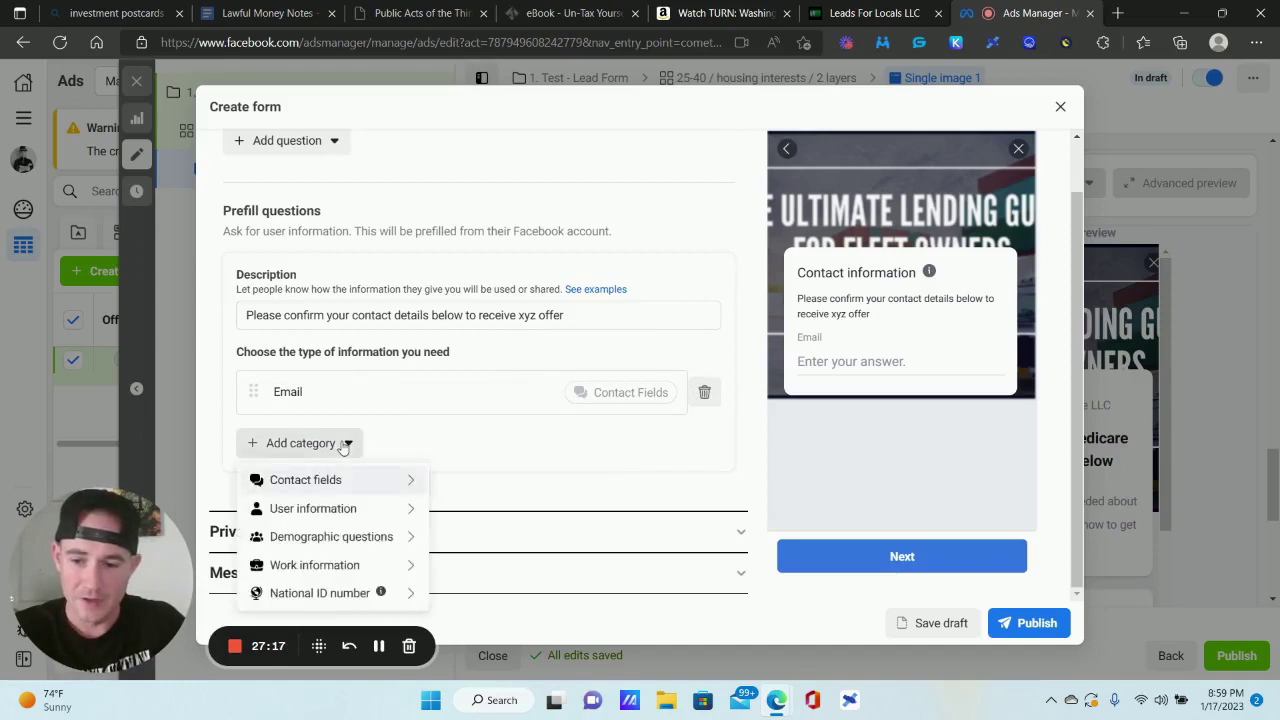
{"action": "mouse_move", "coordinate": [322, 503]}
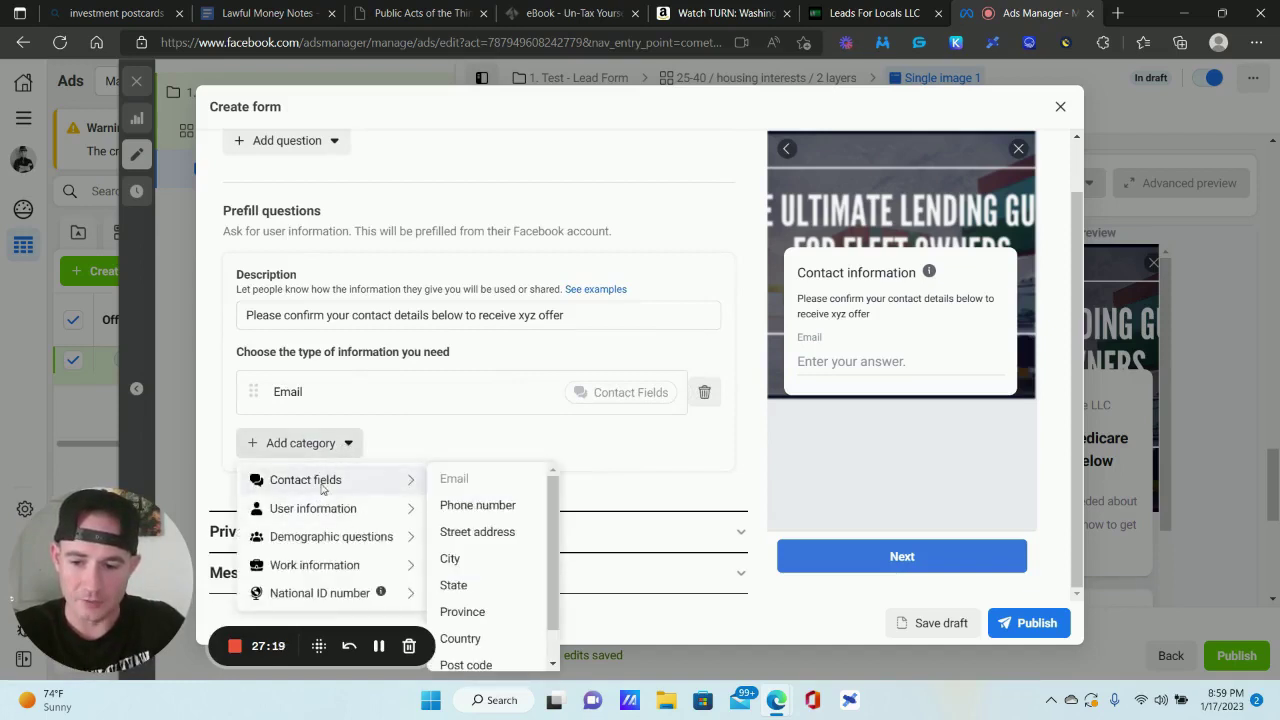
{"action": "left_click", "coordinate": [462, 496]}
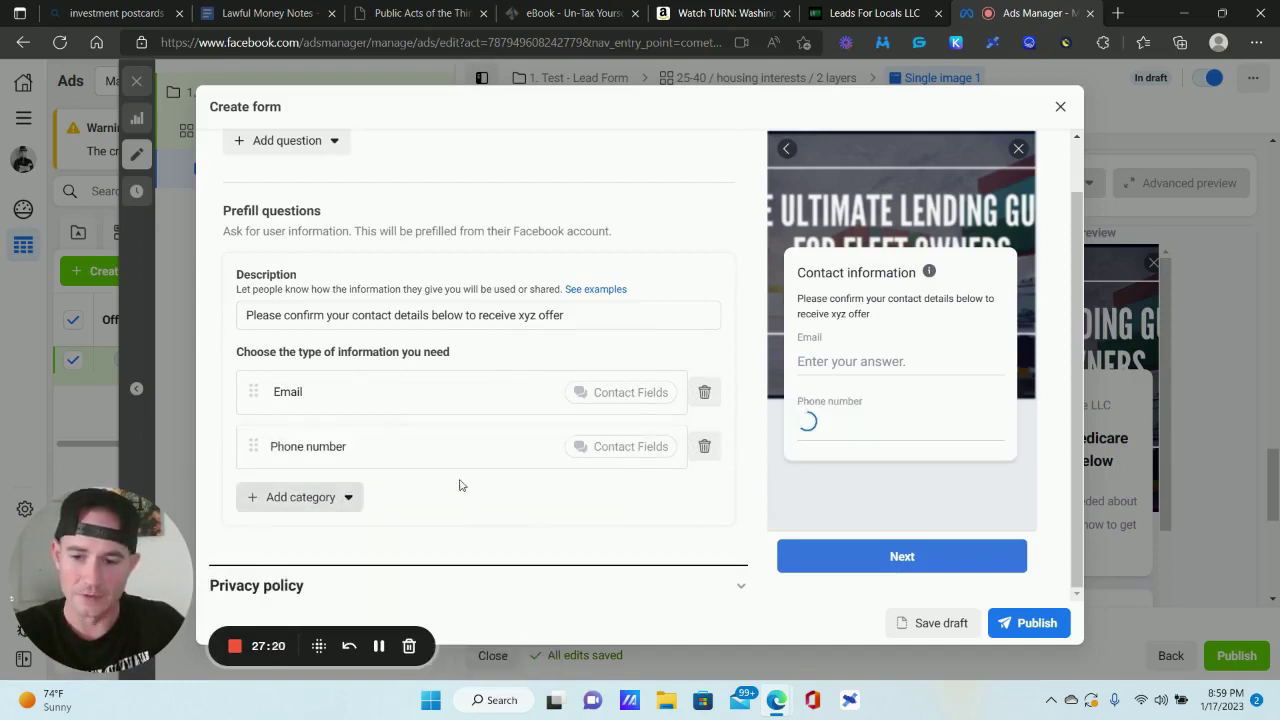
- Add the First name user information field and move it above Email in the prefill questions
{"action": "left_click", "coordinate": [300, 497]}
{"action": "mouse_move", "coordinate": [322, 568]}
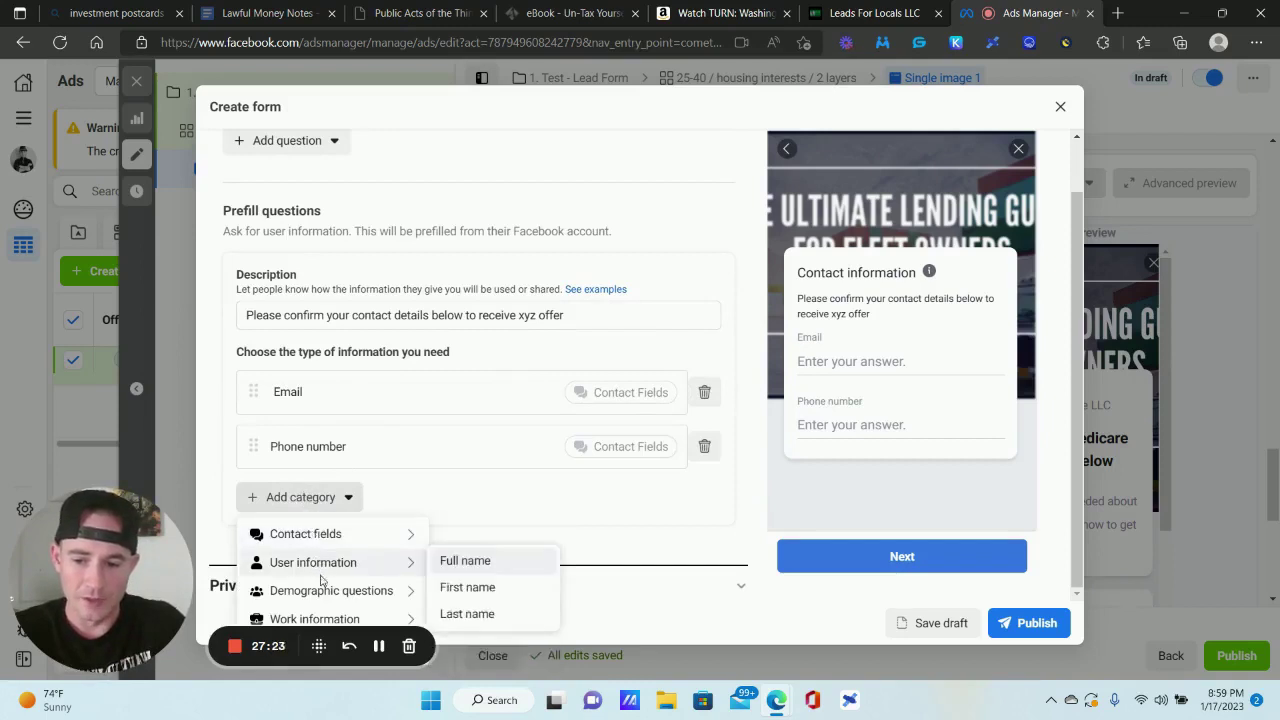
{"action": "left_click", "coordinate": [445, 586]}
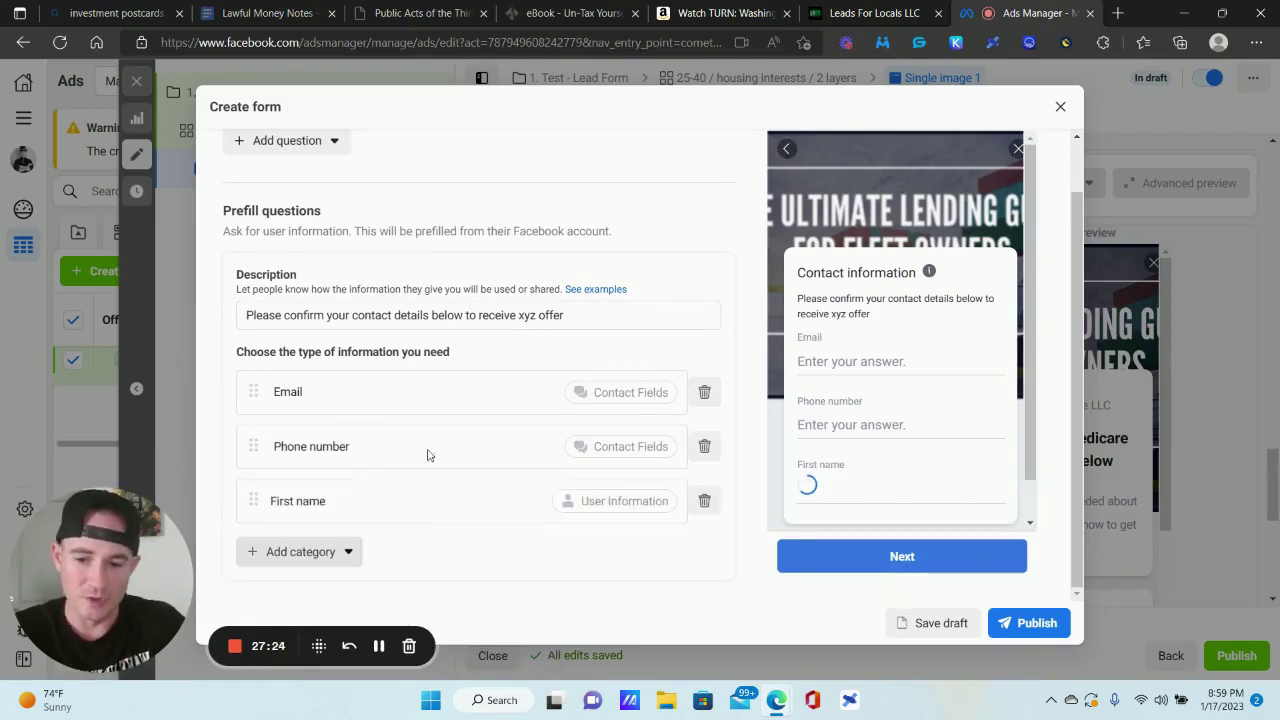
{"action": "left_click_drag", "start_coordinate": [251, 502], "coordinate": [260, 384]}
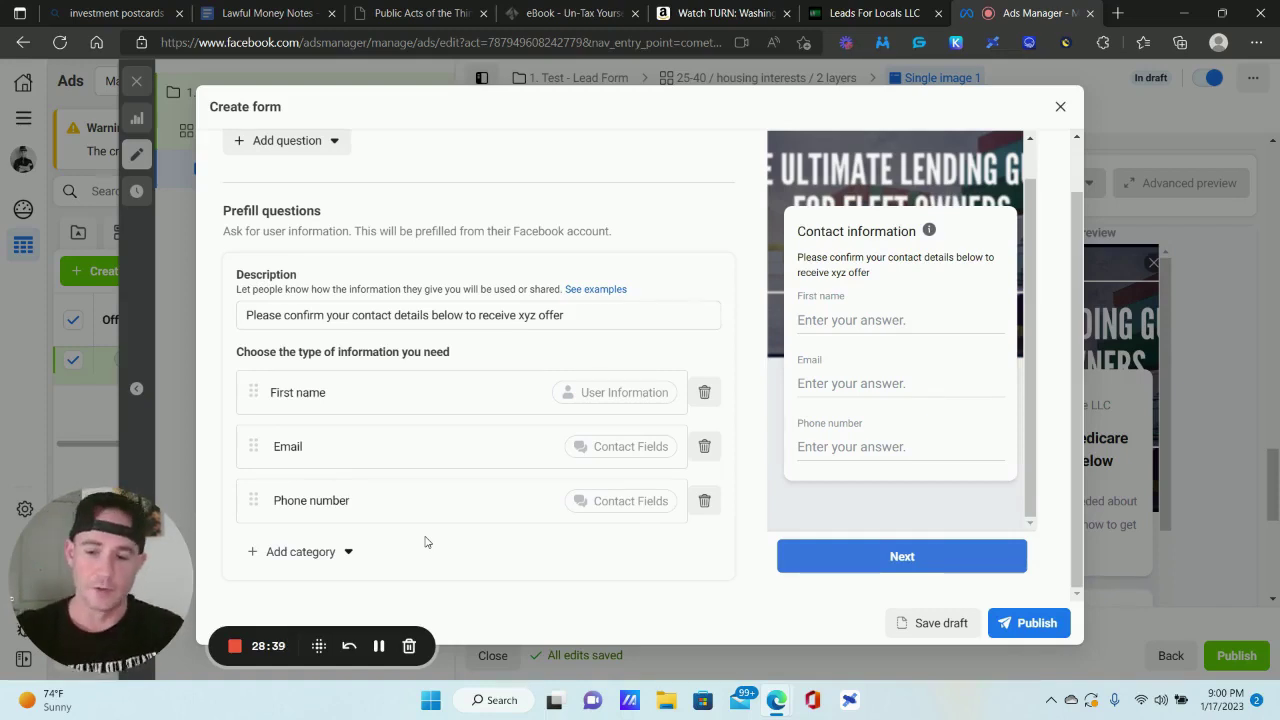
{"action": "scroll", "coordinate": [418, 491], "scroll_direction": "down", "scroll_amount": 1}
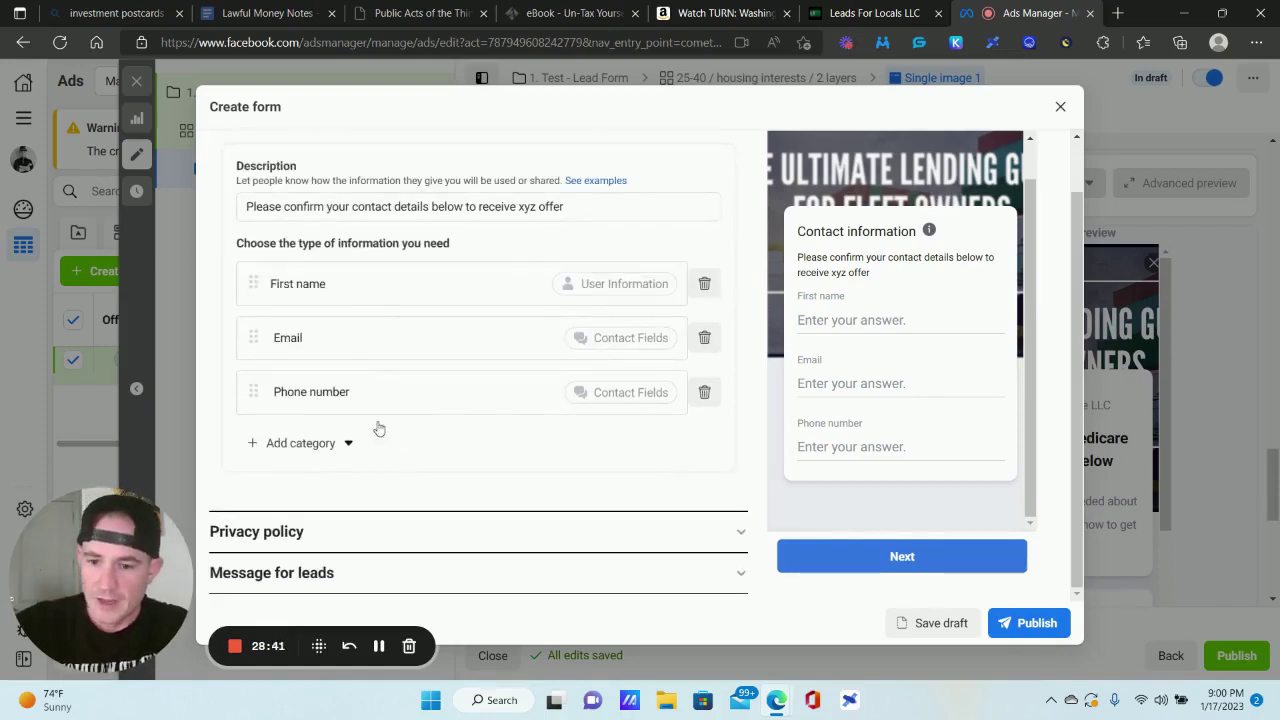
{"action": "left_click", "coordinate": [356, 441]}
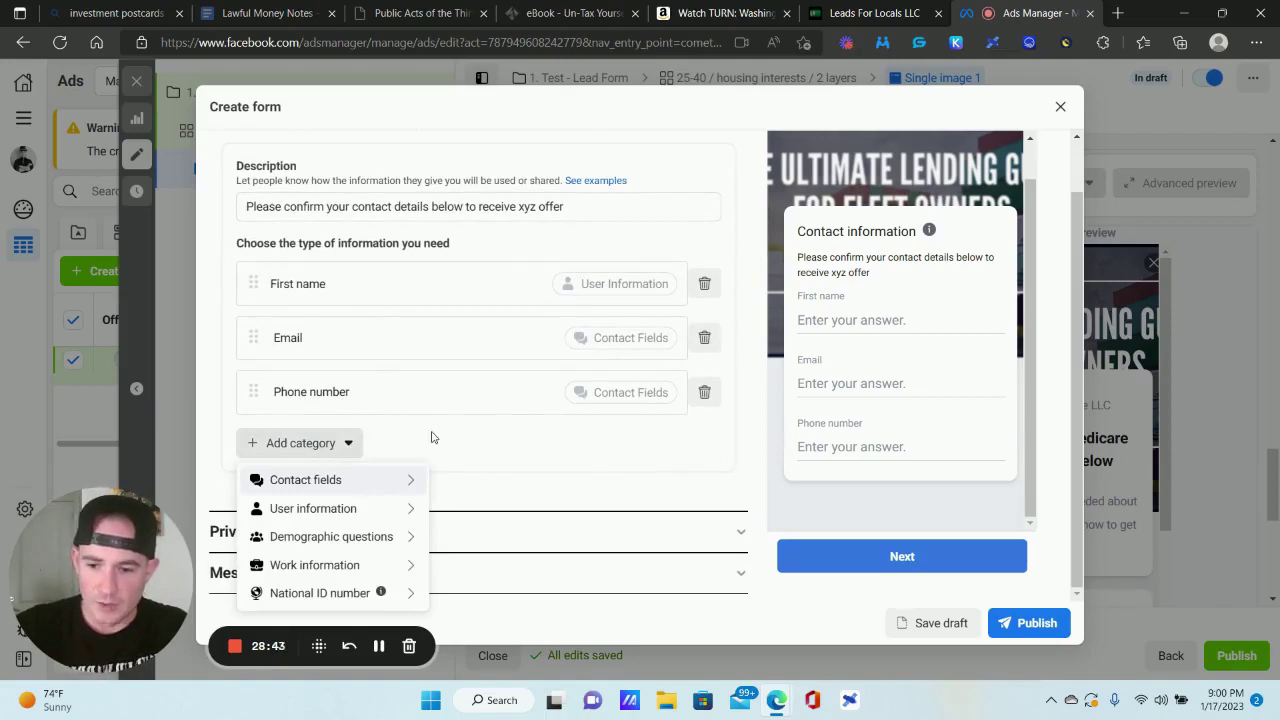
{"action": "left_click", "coordinate": [443, 443]}
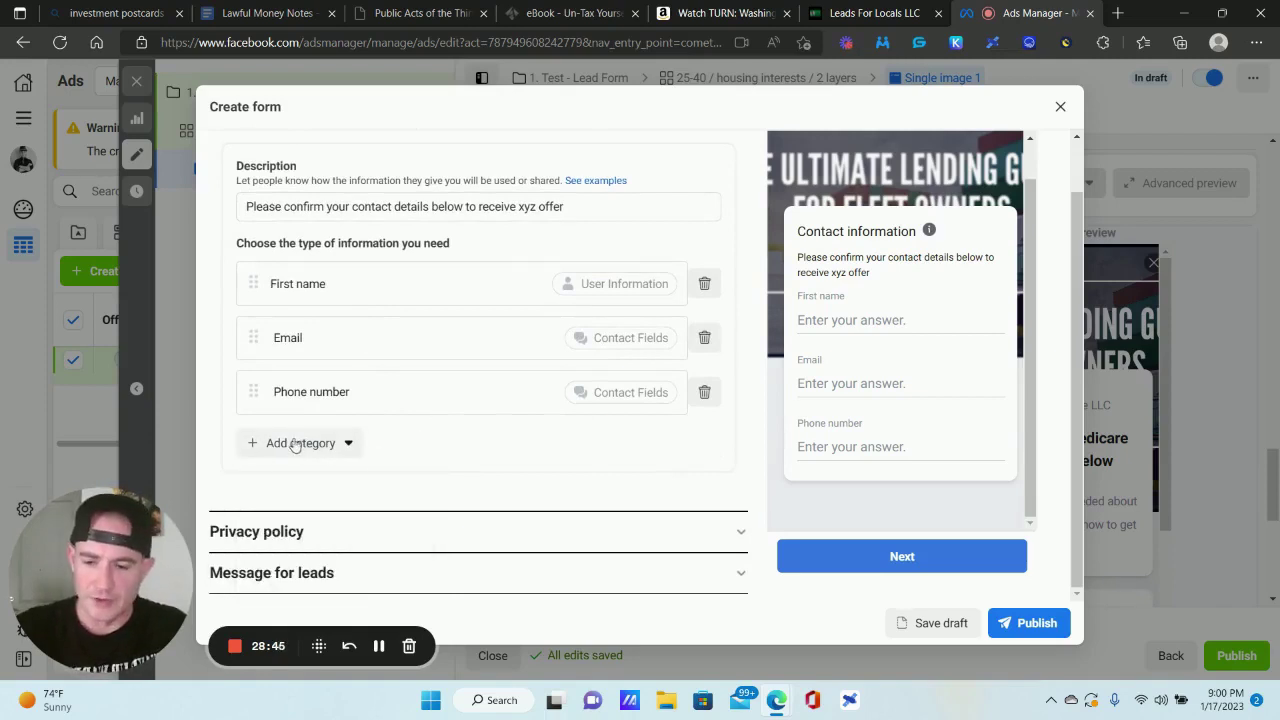
- Add a multiple choice custom question reading "Ask the question" with the answers "Yes" and "No"
{"action": "scroll", "coordinate": [406, 461], "scroll_direction": "up", "scroll_amount": 3}
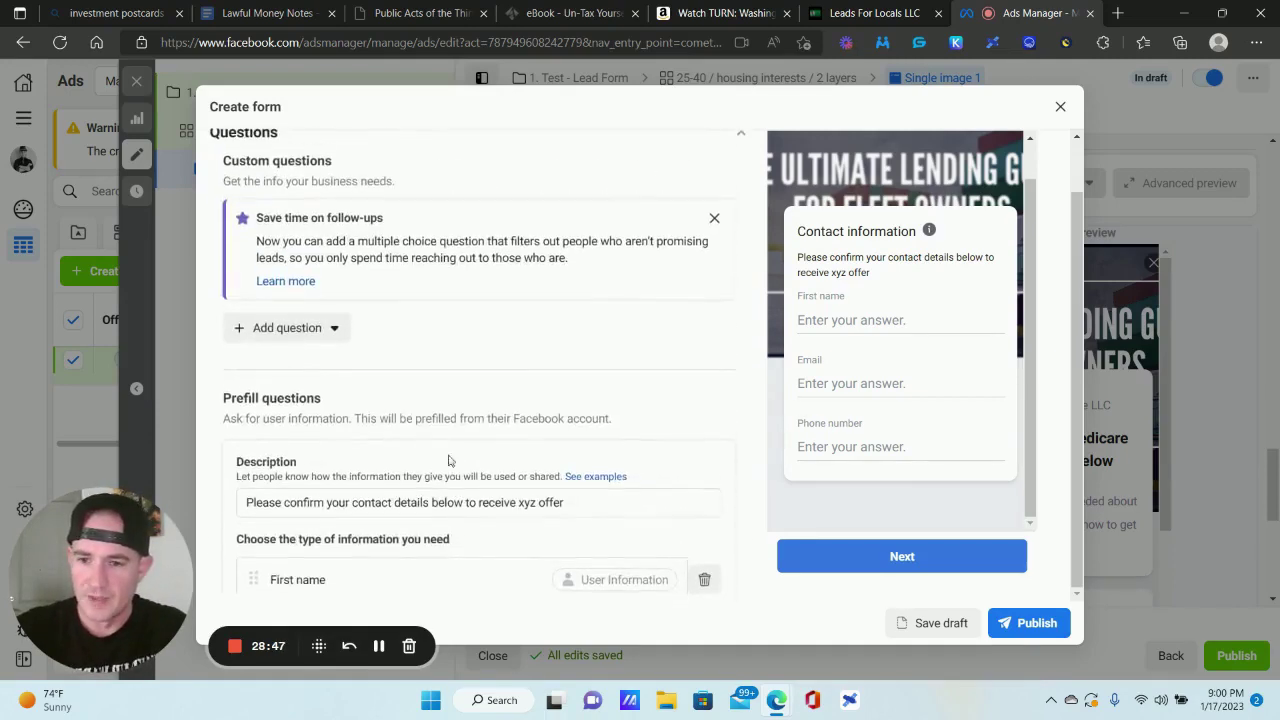
{"action": "left_click", "coordinate": [306, 329]}
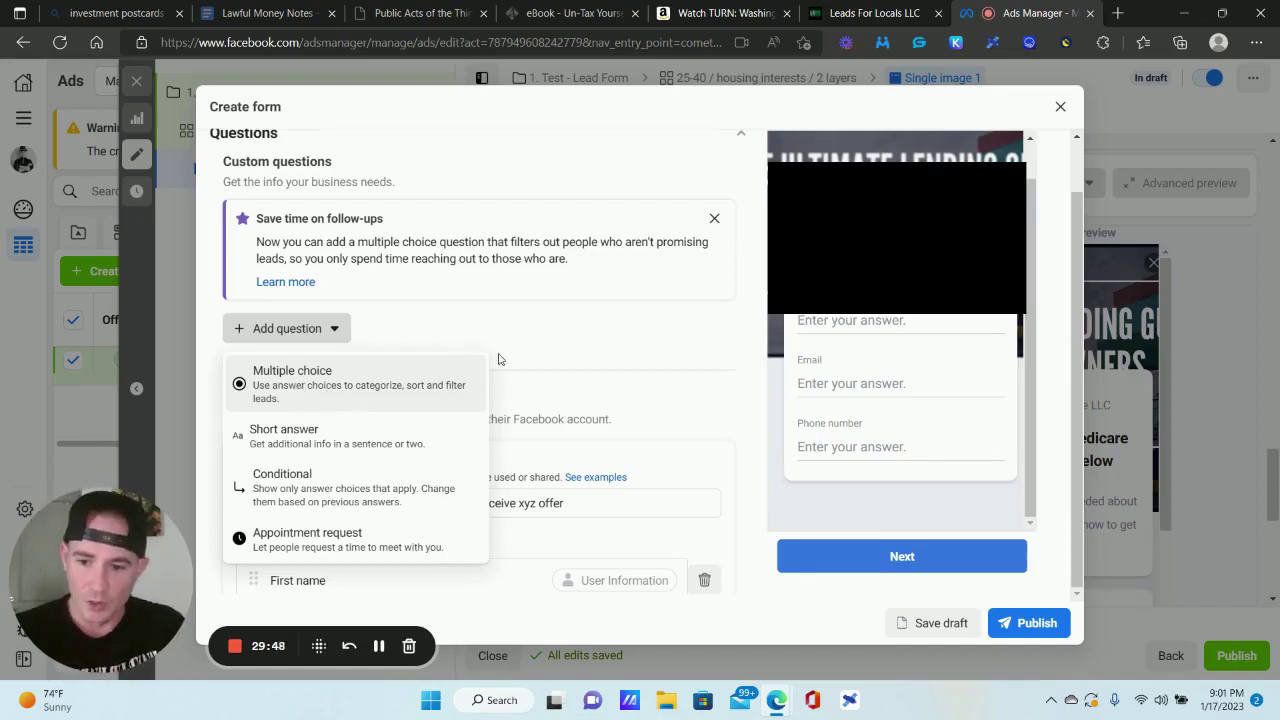
{"action": "left_click", "coordinate": [337, 388]}
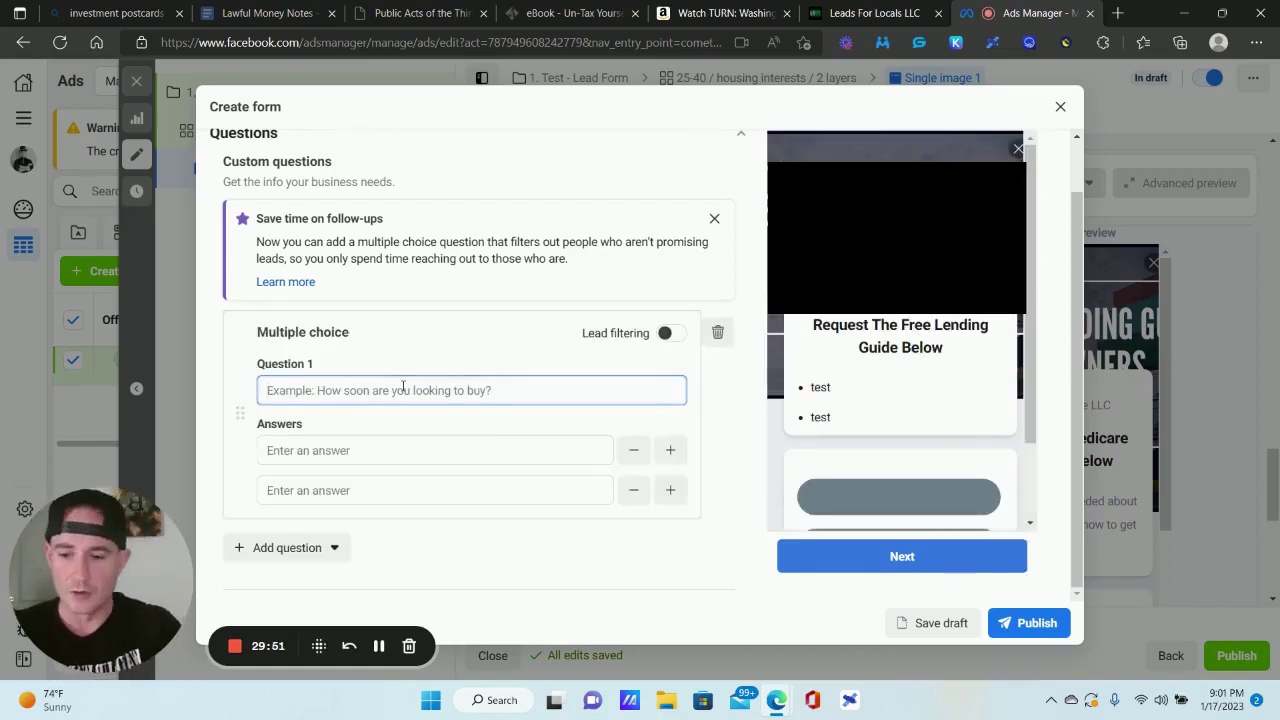
{"action": "type", "text": "Ask the question"}
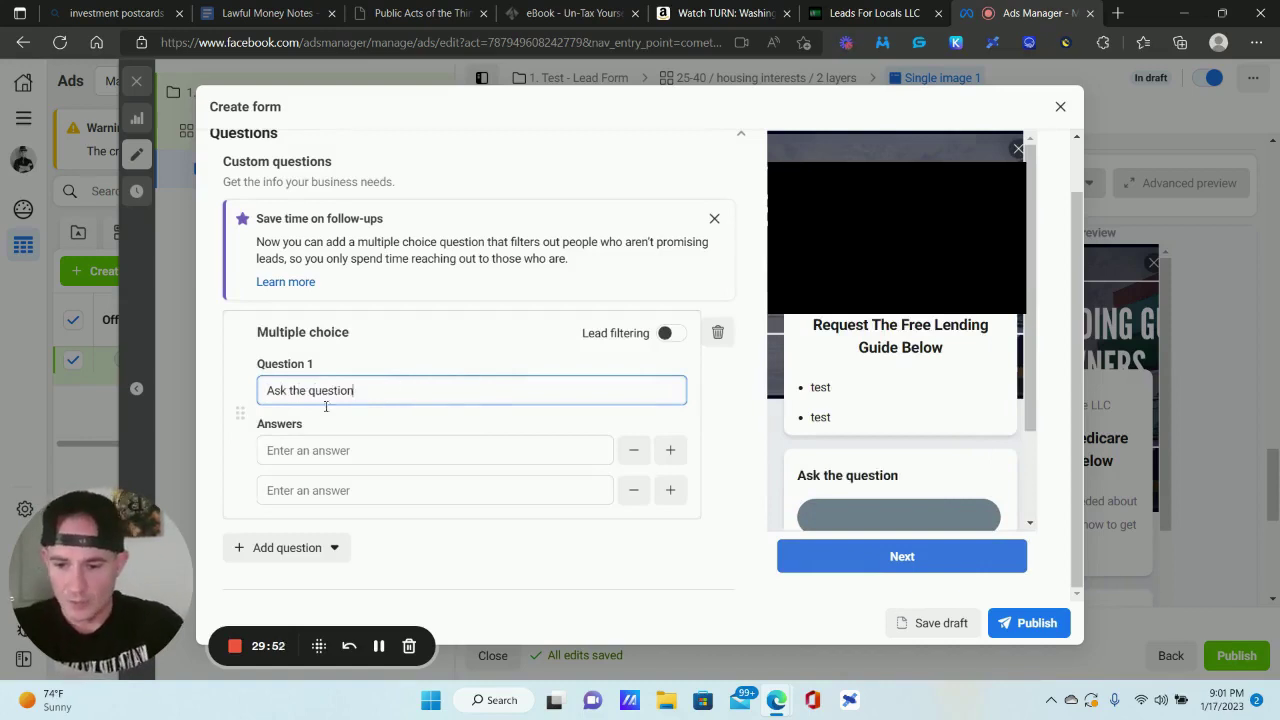
{"action": "left_click", "coordinate": [342, 452]}
{"action": "type", "text": "Yes"}
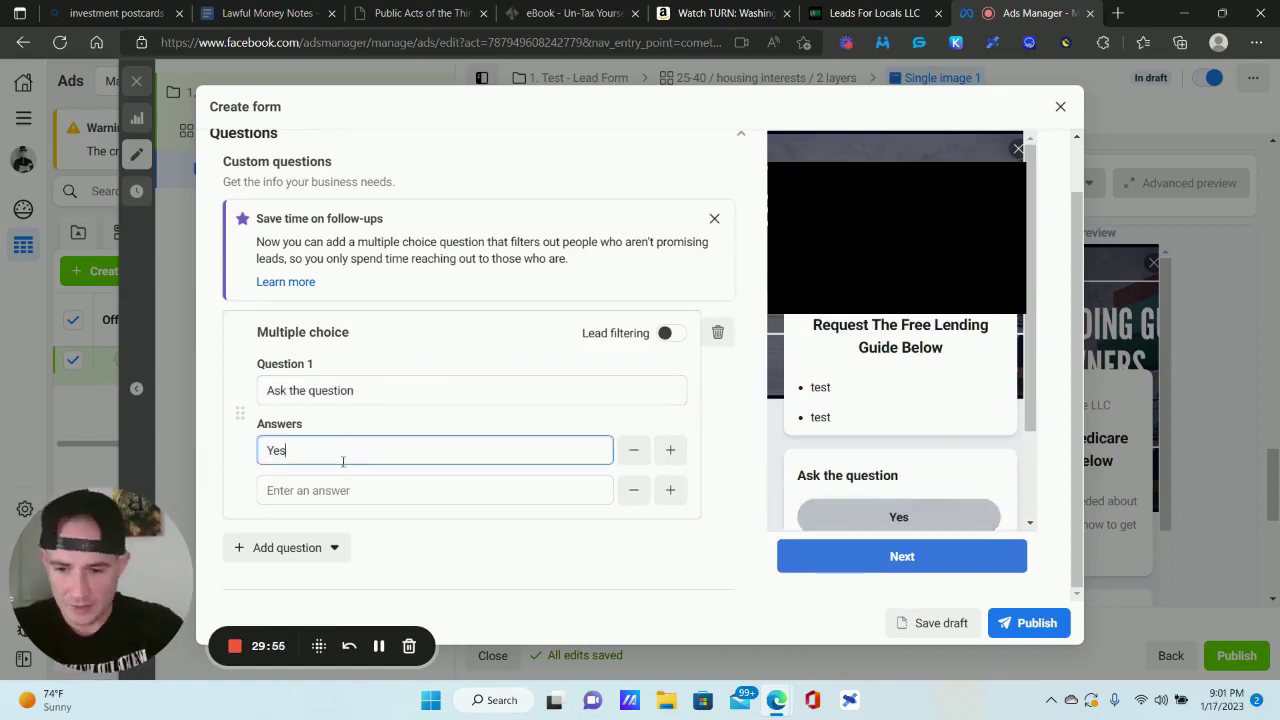
{"action": "left_click", "coordinate": [344, 491]}
{"action": "type", "text": "No"}
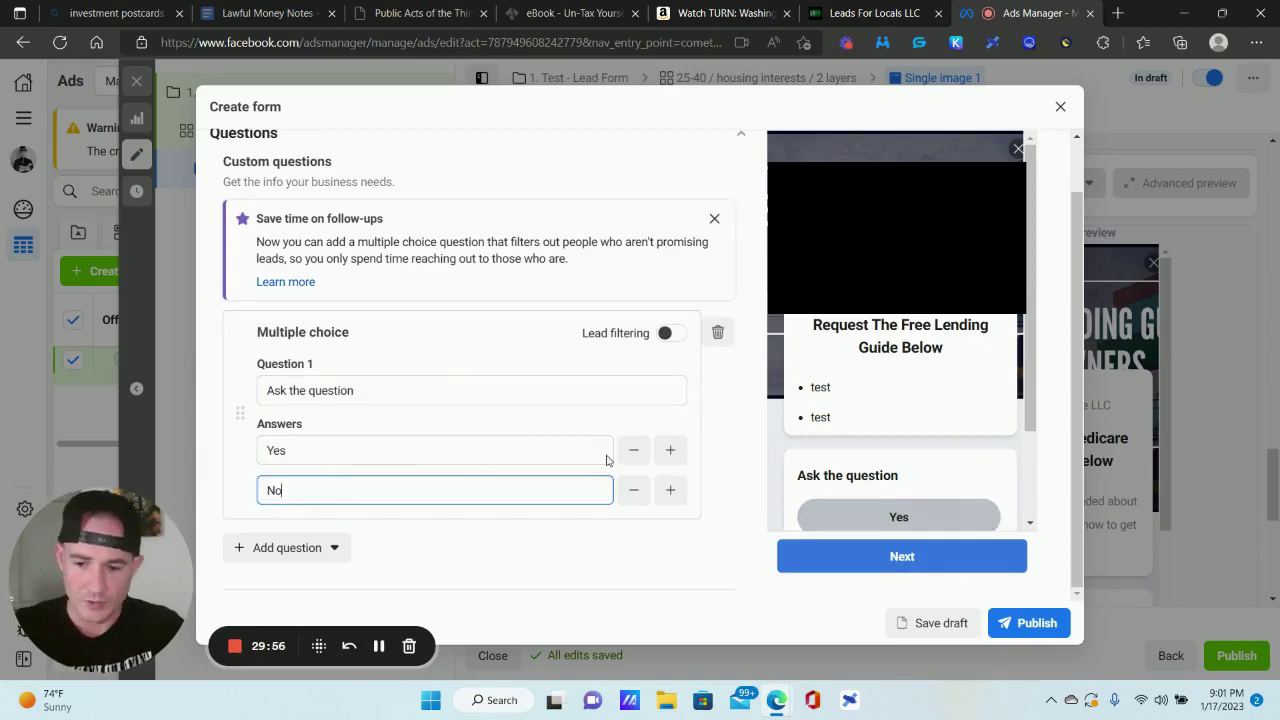
{"action": "scroll", "coordinate": [894, 449], "scroll_direction": "down", "scroll_amount": 2}
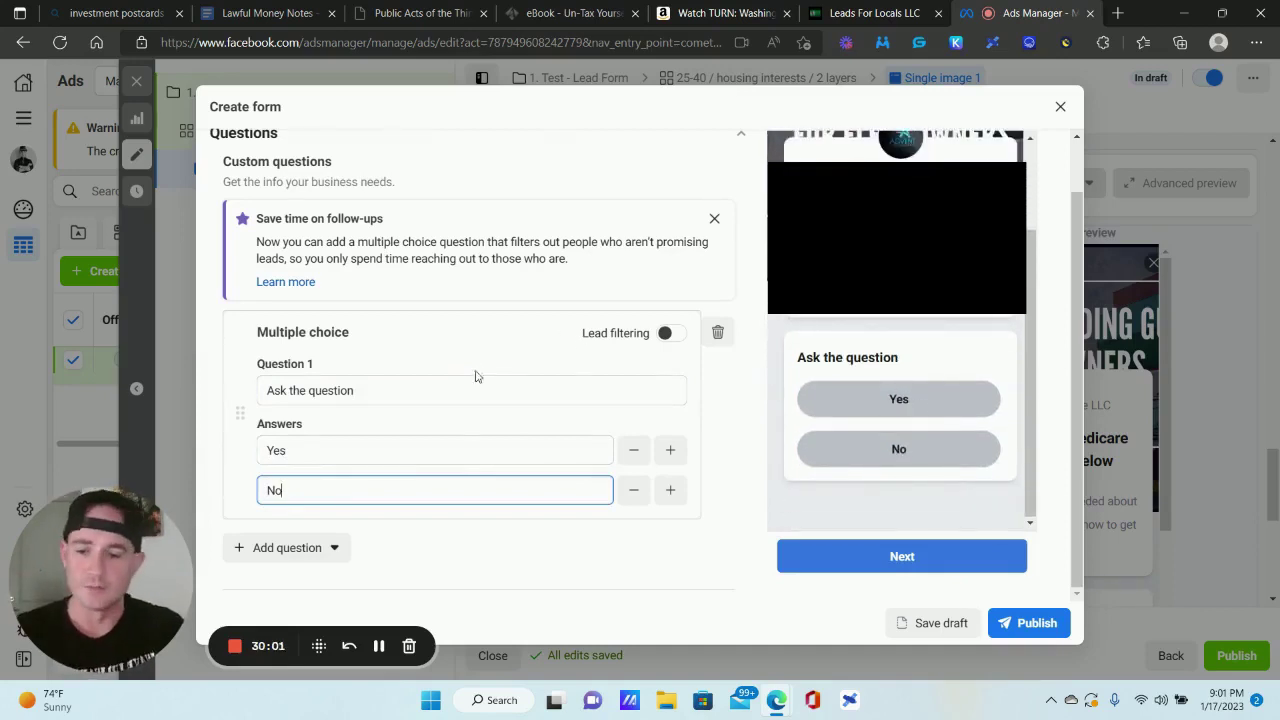
- Enter "Privacy Policy" as the link text in the form's privacy policy section
{"action": "scroll", "coordinate": [426, 374], "scroll_direction": "down", "scroll_amount": 2}
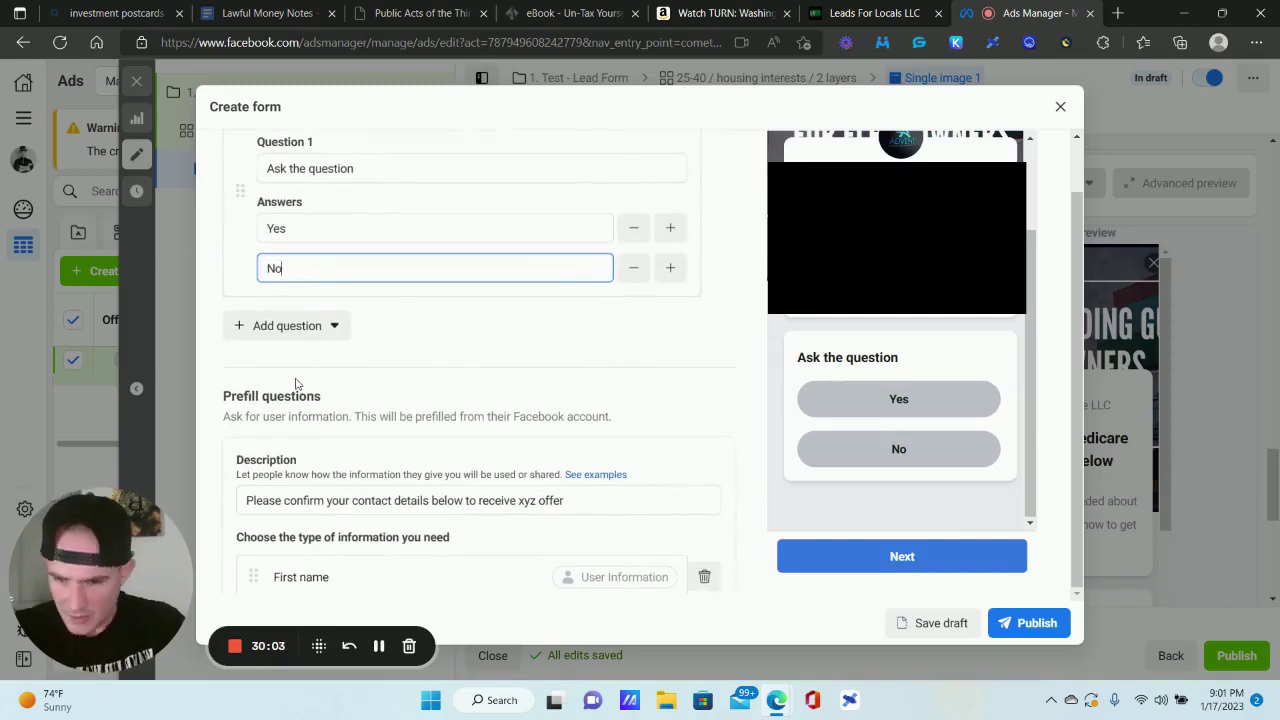
{"action": "scroll", "coordinate": [294, 382], "scroll_direction": "down", "scroll_amount": 2}
{"action": "scroll", "coordinate": [320, 342], "scroll_direction": "down", "scroll_amount": 2}
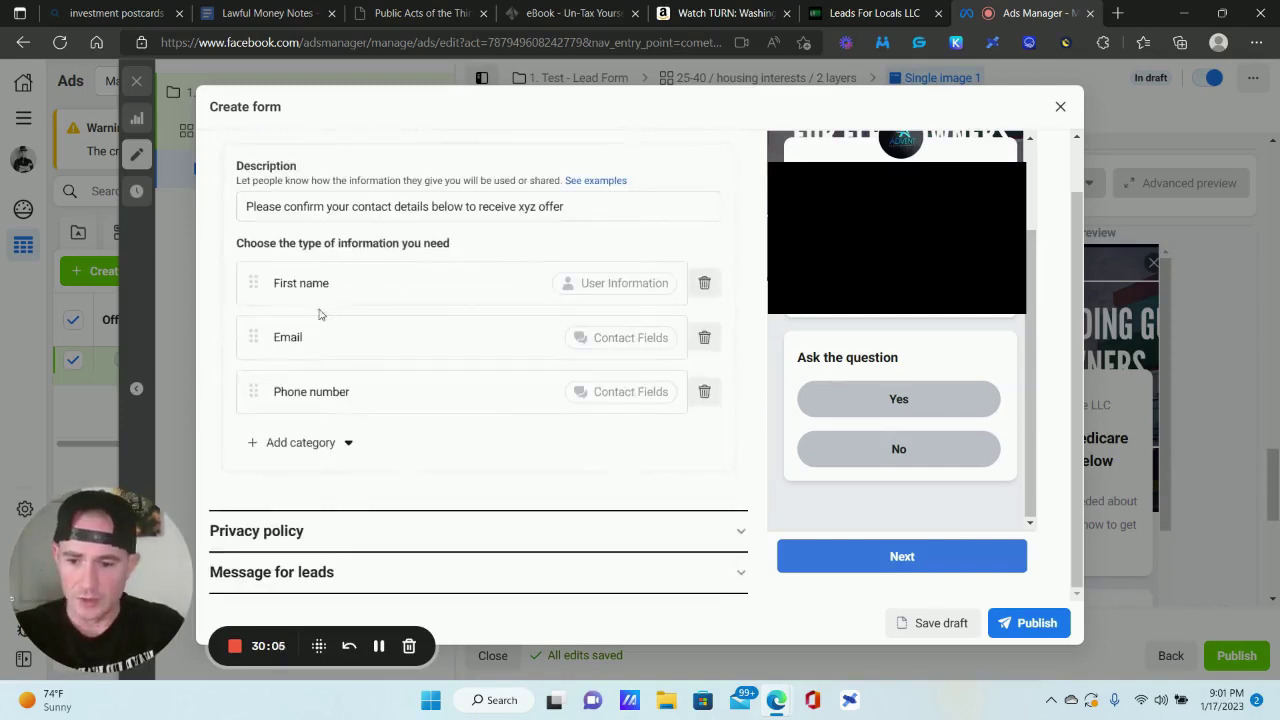
{"action": "left_click", "coordinate": [281, 536]}
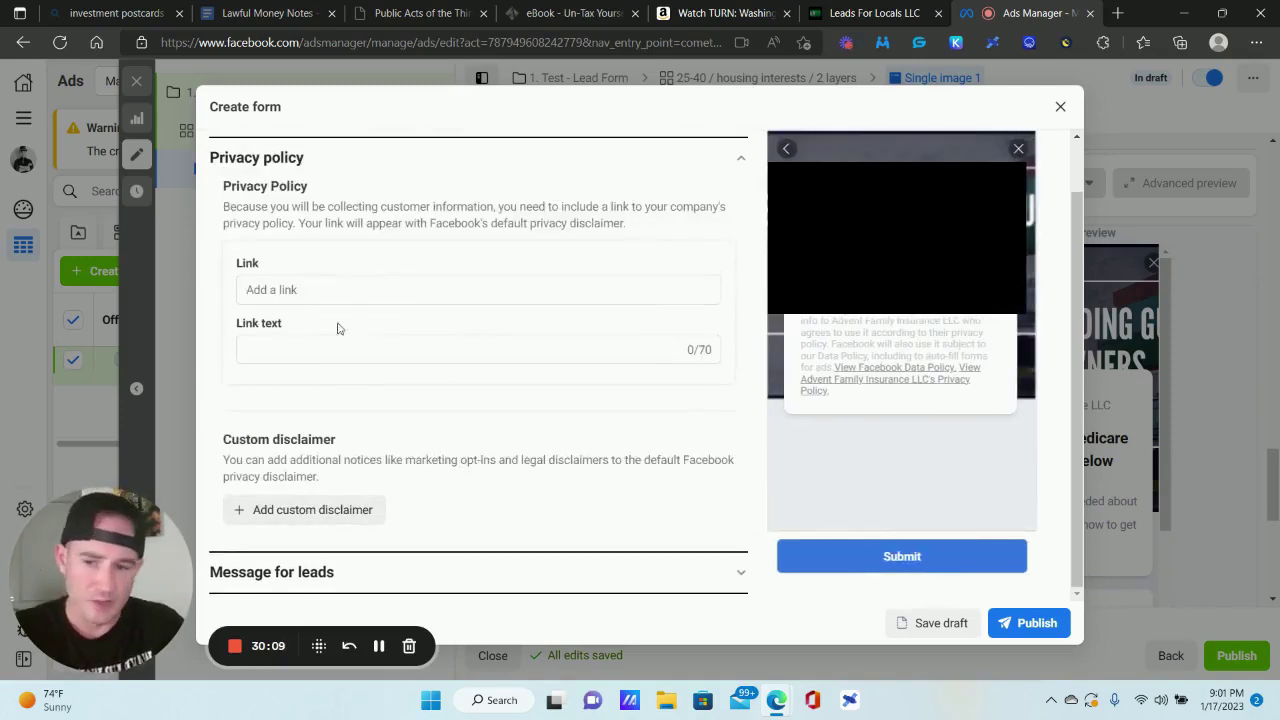
{"action": "left_click", "coordinate": [284, 342]}
{"action": "type", "text": "Pri"}
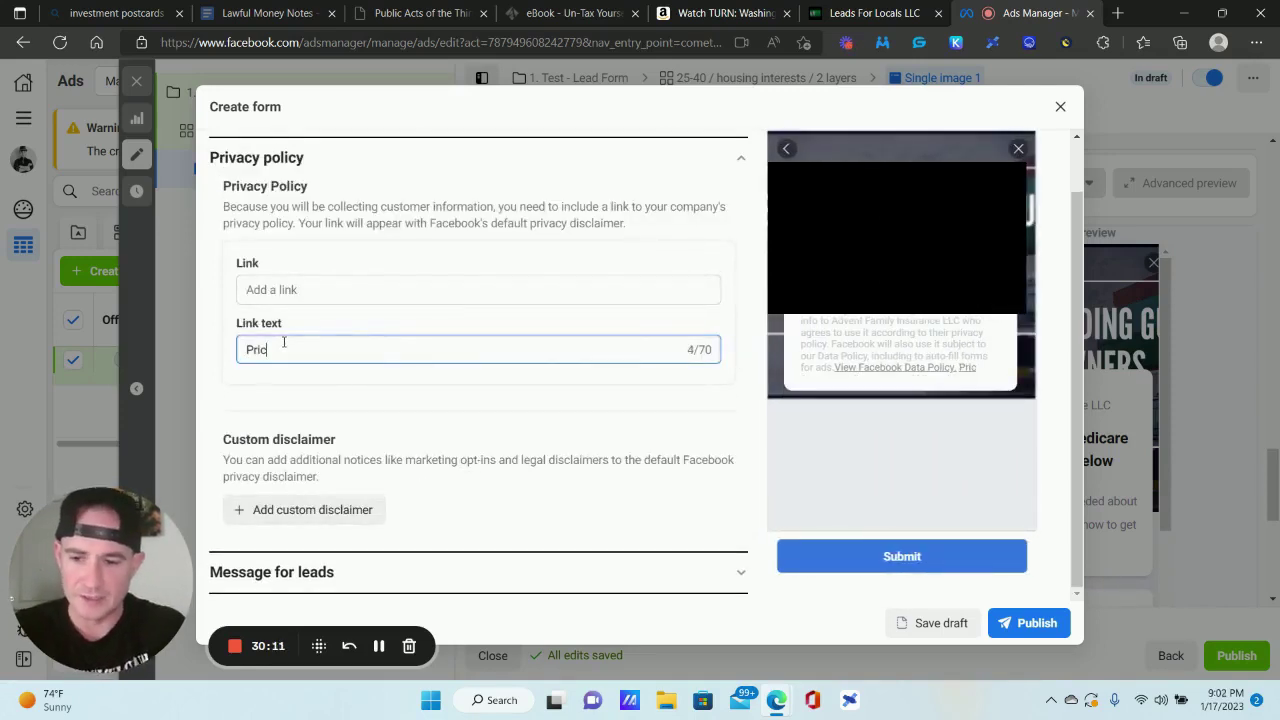
{"action": "type", "text": "vacy Policy"}
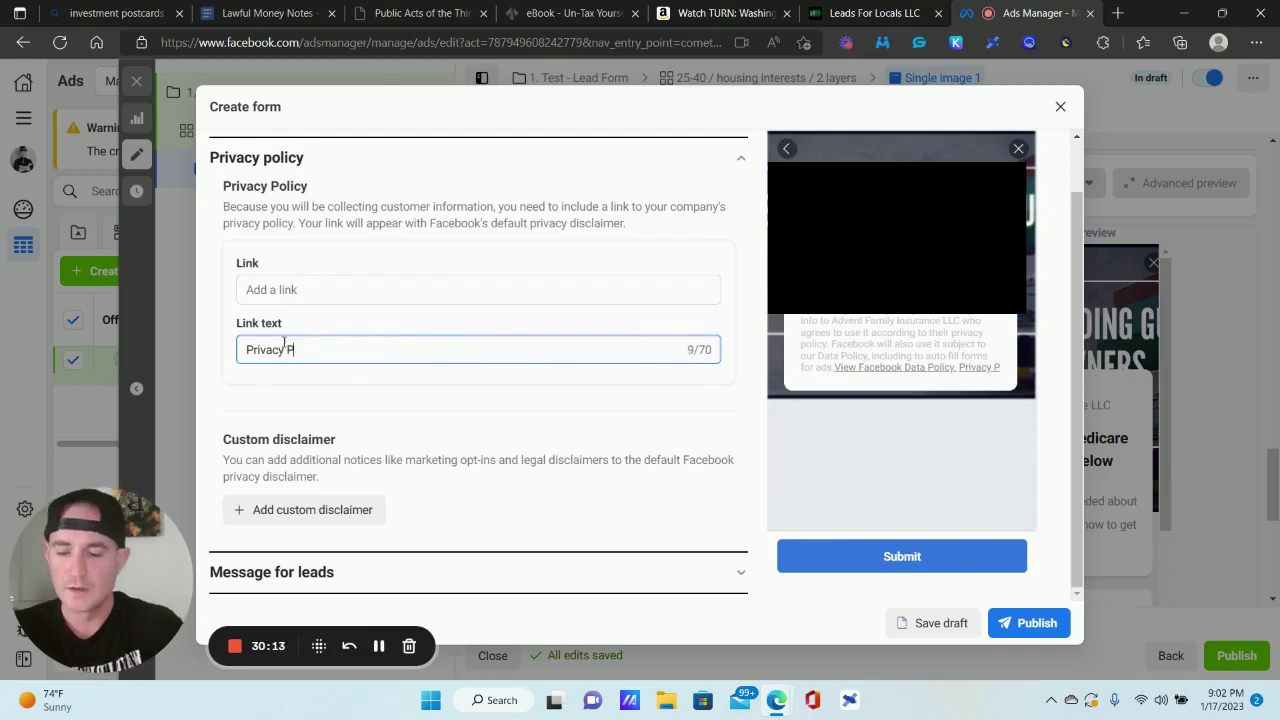
{"action": "left_click", "coordinate": [298, 290]}
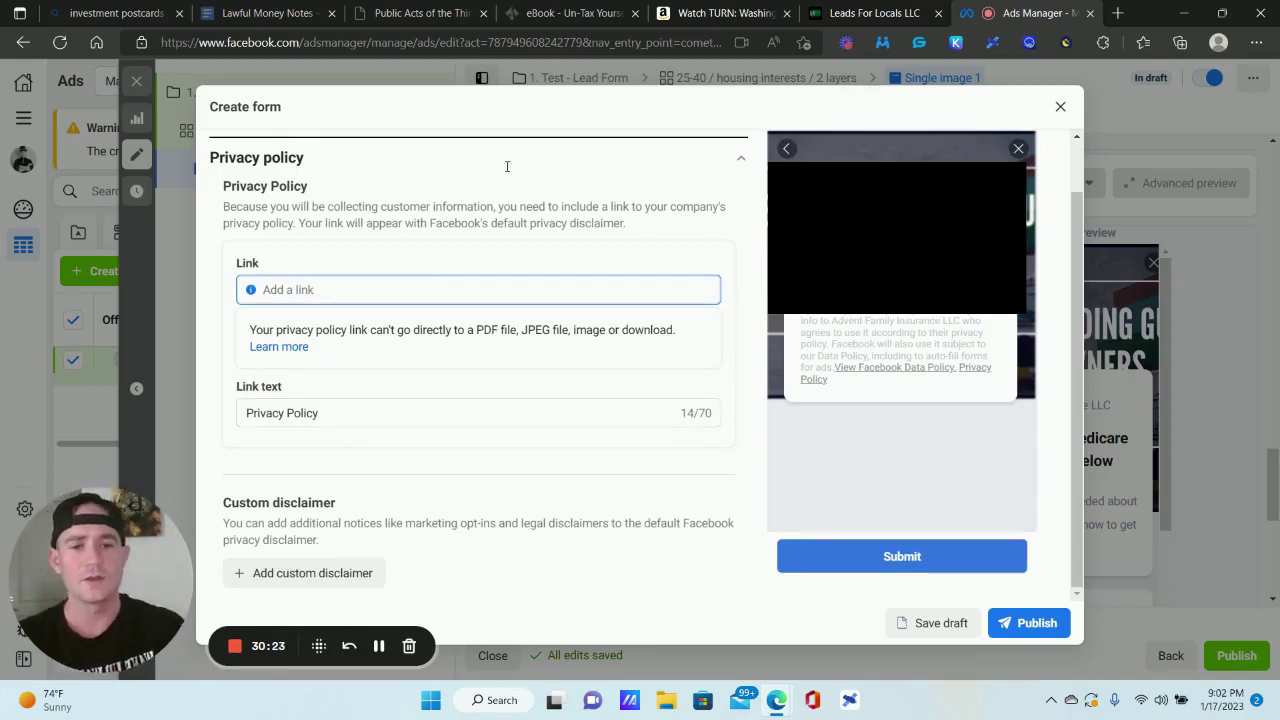
{"action": "left_click", "coordinate": [1118, 13]}
{"action": "type", "text": "priv"}
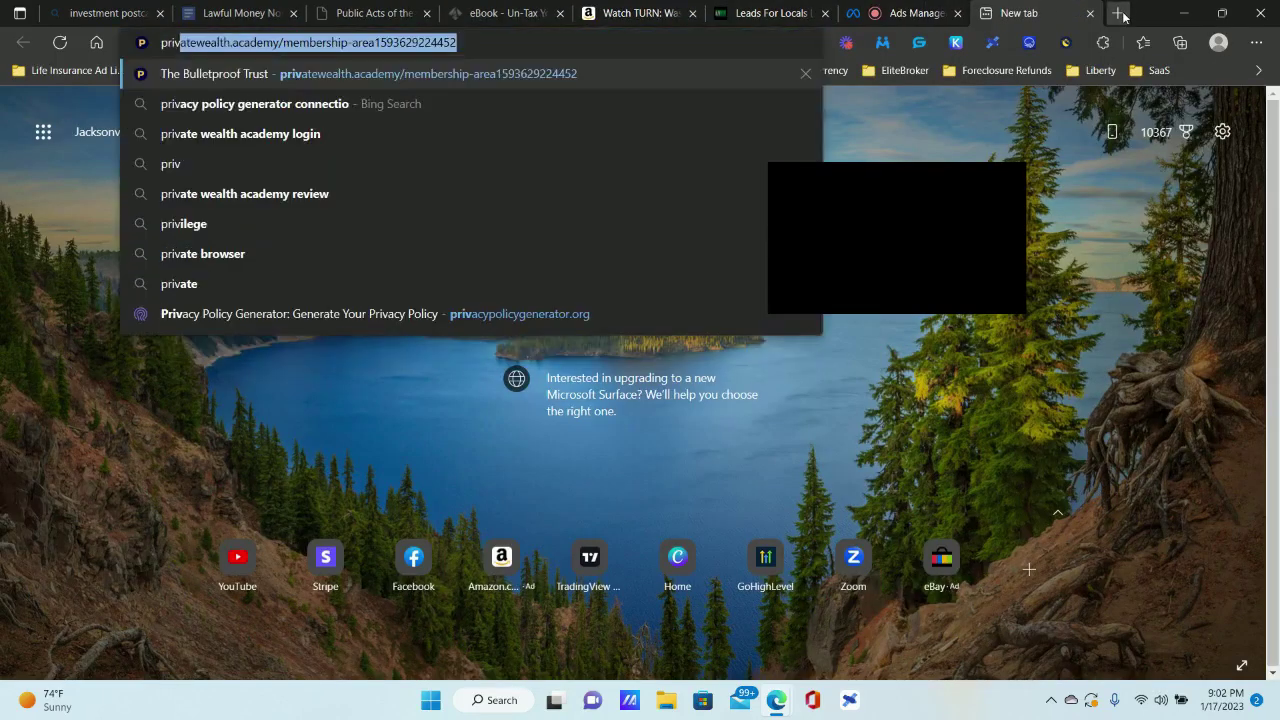
{"action": "type", "text": "acy"}
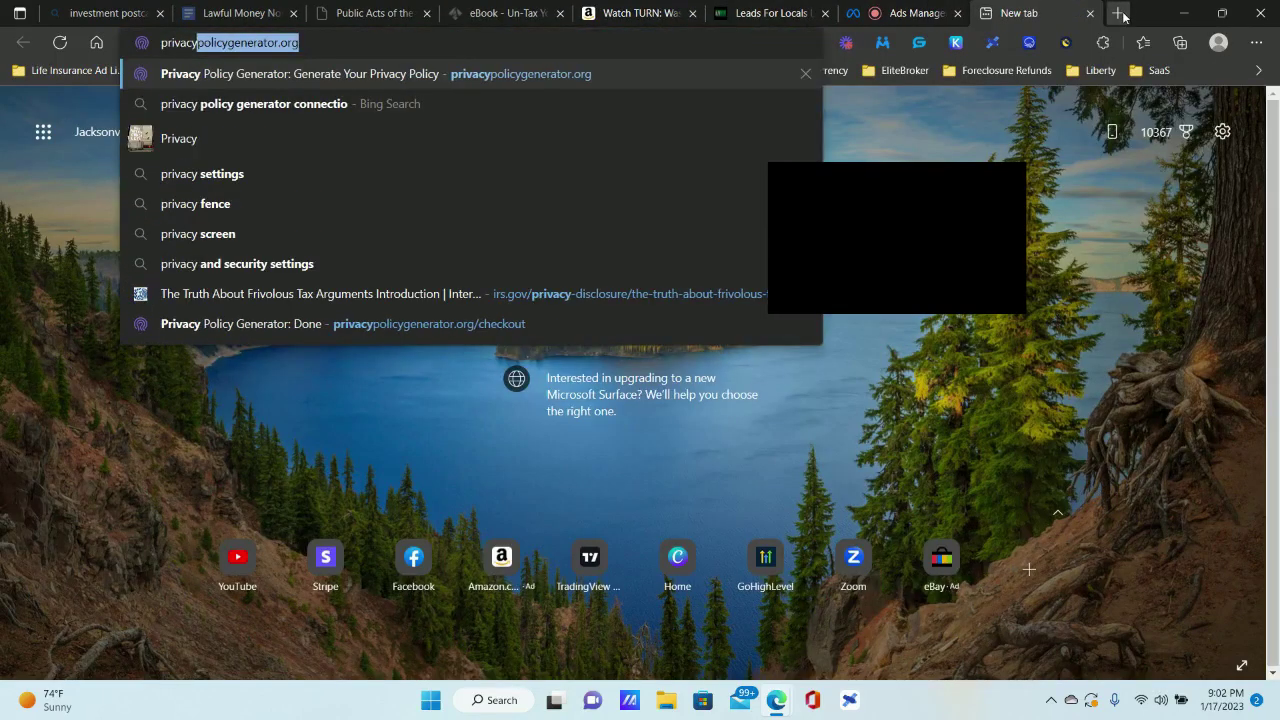
{"action": "left_click", "coordinate": [1090, 13]}
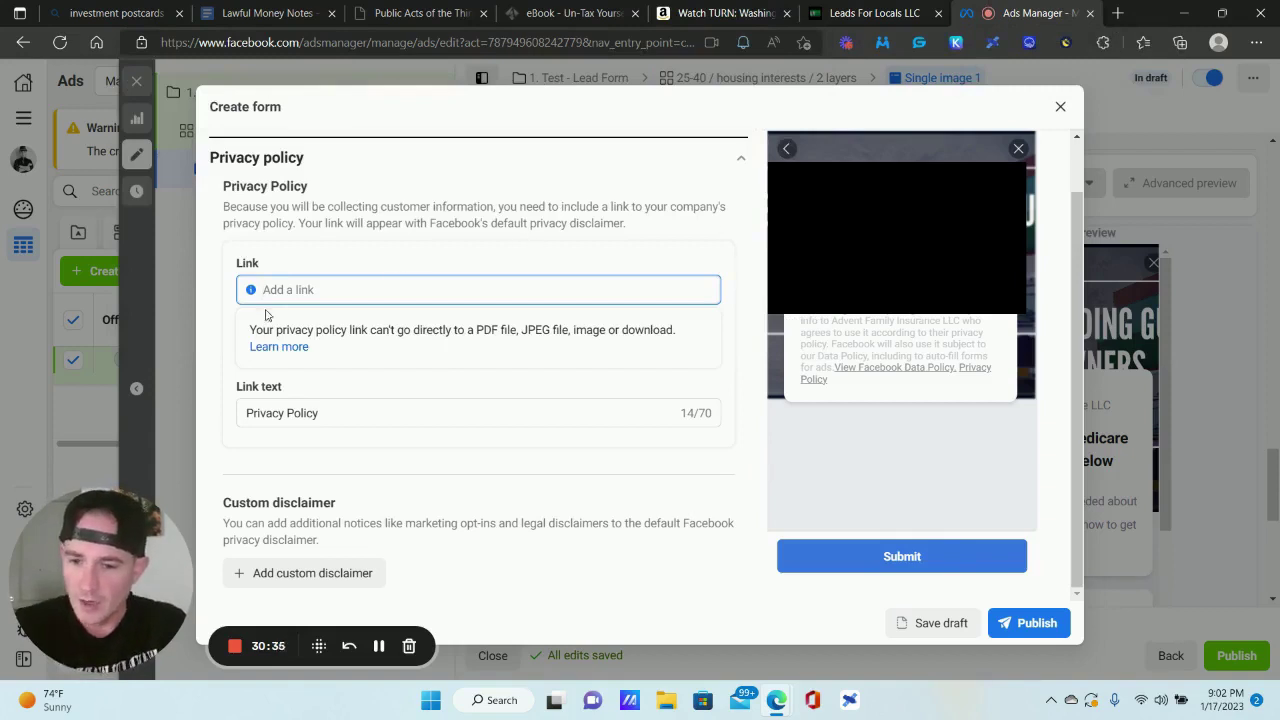
- Set the headline of the form's message for leads to "Success! IMPORTANT NEXT STEP - PLEASE READ"
{"action": "scroll", "coordinate": [514, 314], "scroll_direction": "down", "scroll_amount": 1}
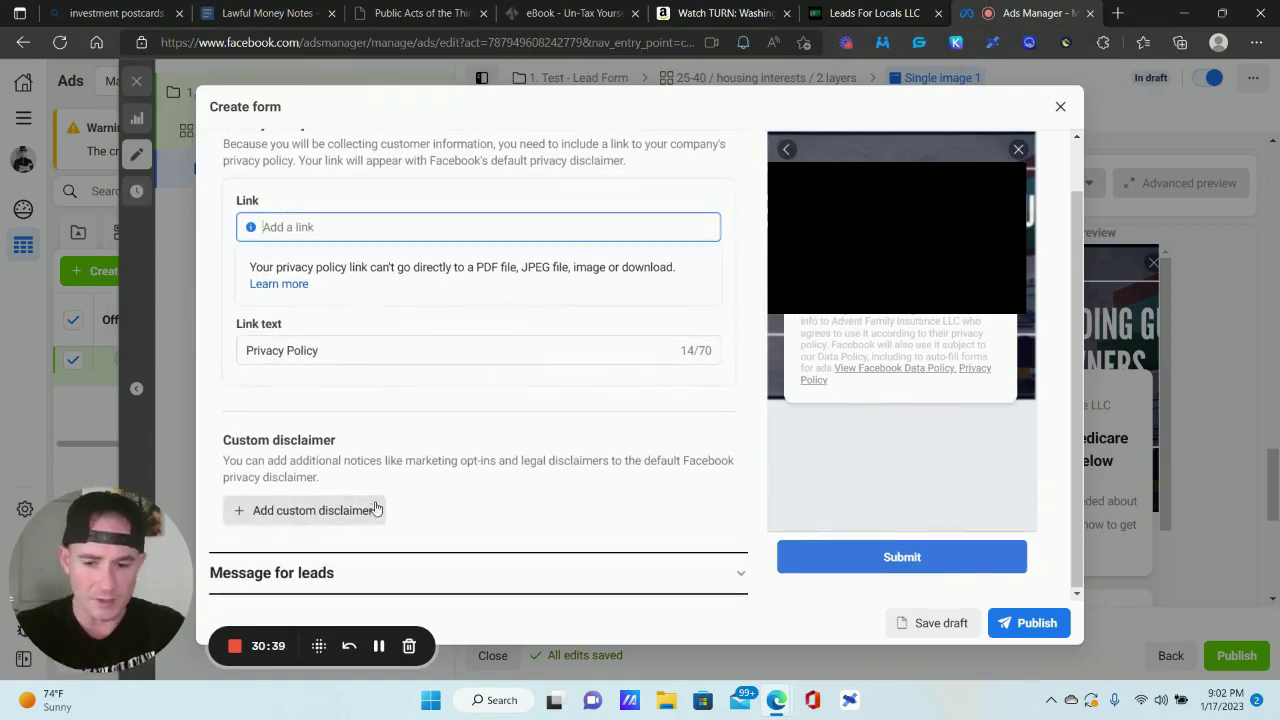
{"action": "left_click", "coordinate": [437, 556]}
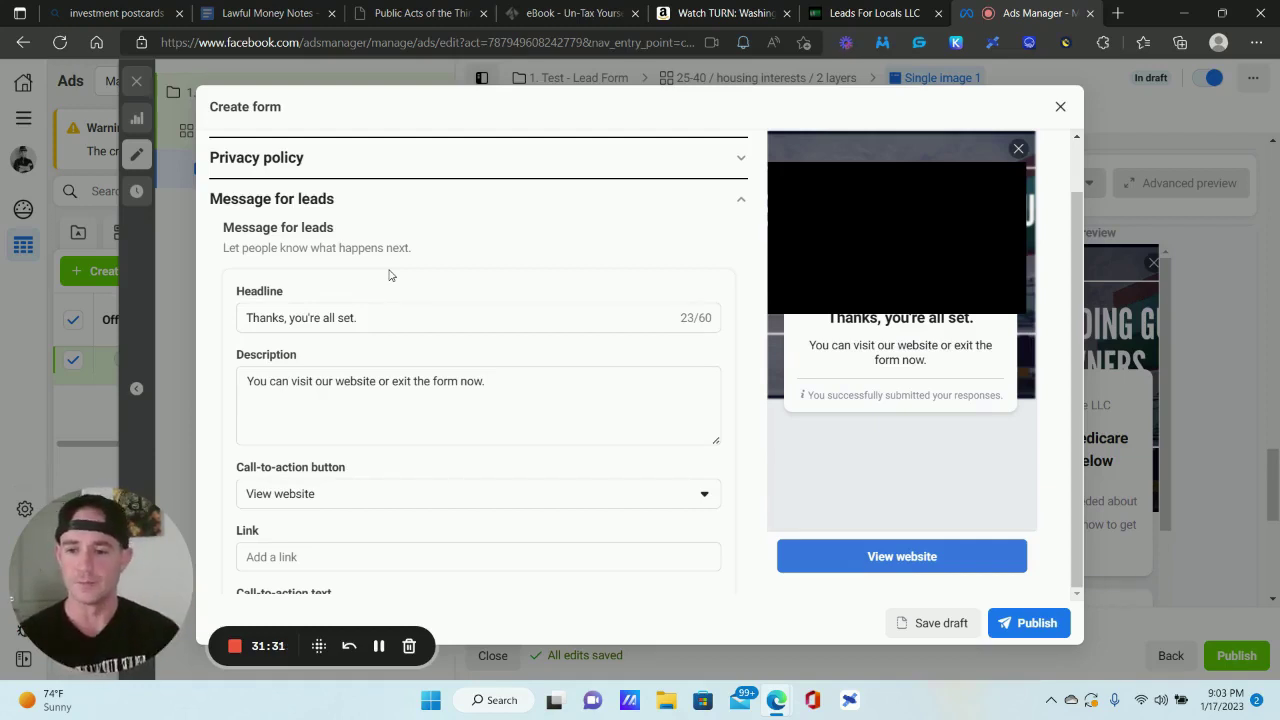
{"action": "left_click", "coordinate": [346, 316]}
{"action": "triple_click", "coordinate": [340, 320]}
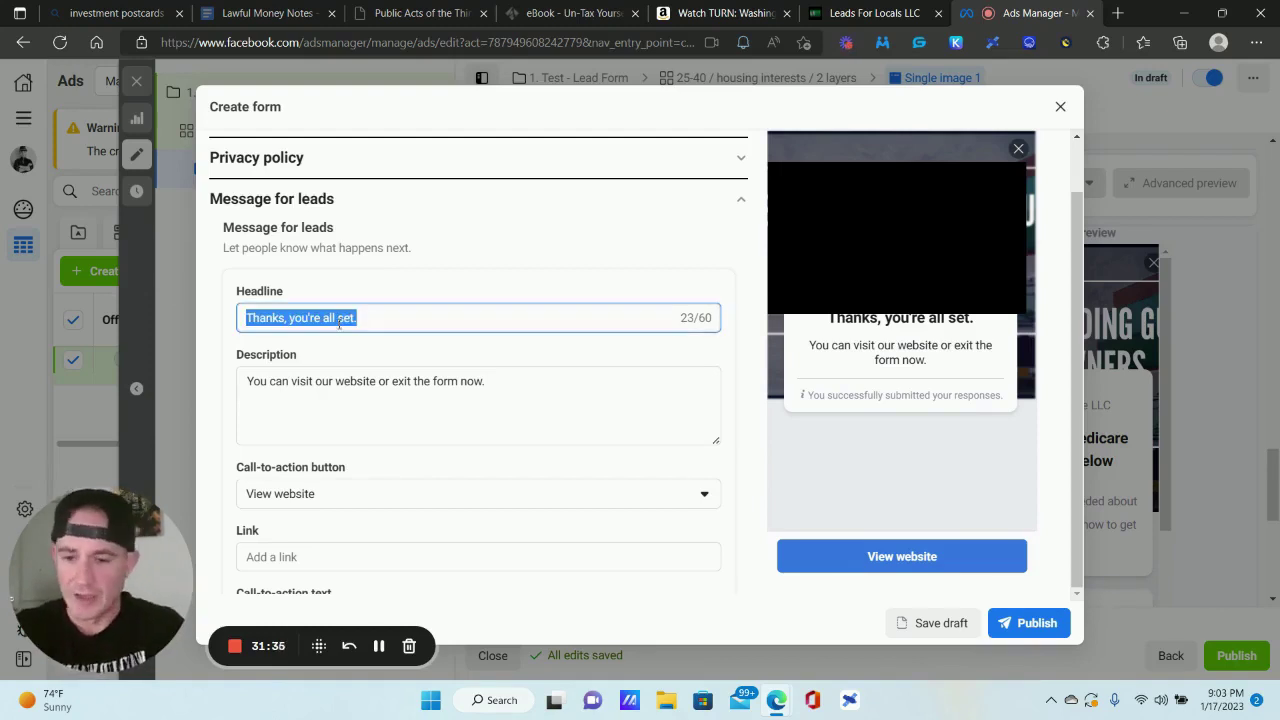
{"action": "type", "text": "So"}
{"action": "key", "text": "BackSpace"}
{"action": "key", "text": "BackSpace"}
{"action": "type", "text": "S"}
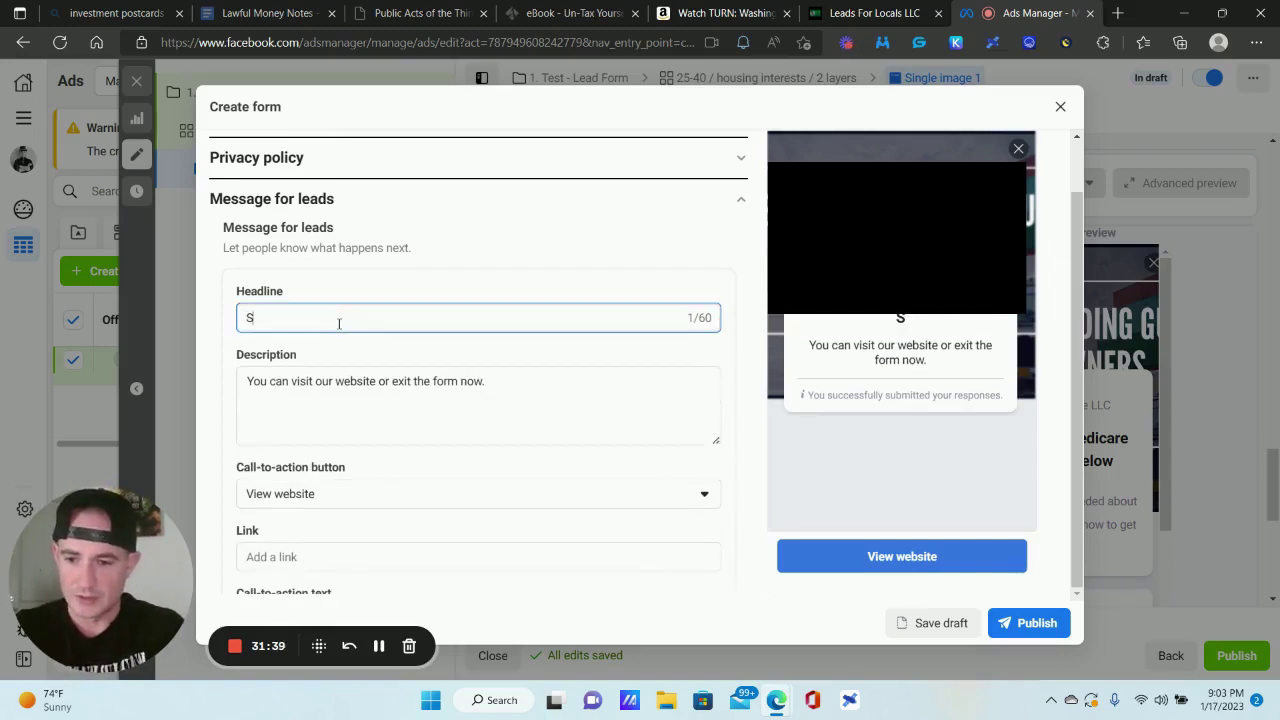
{"action": "type", "text": "uccess!"}
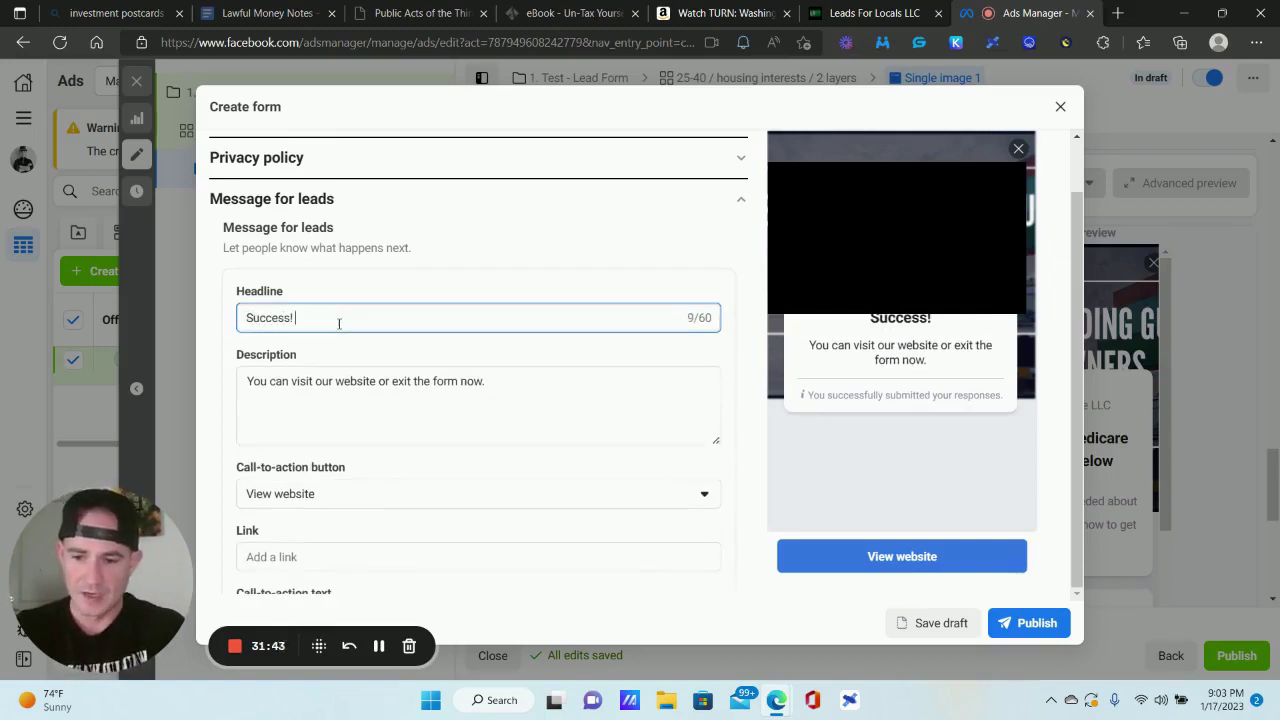
{"action": "type", "text": " IMPORTANT NEXT S"}
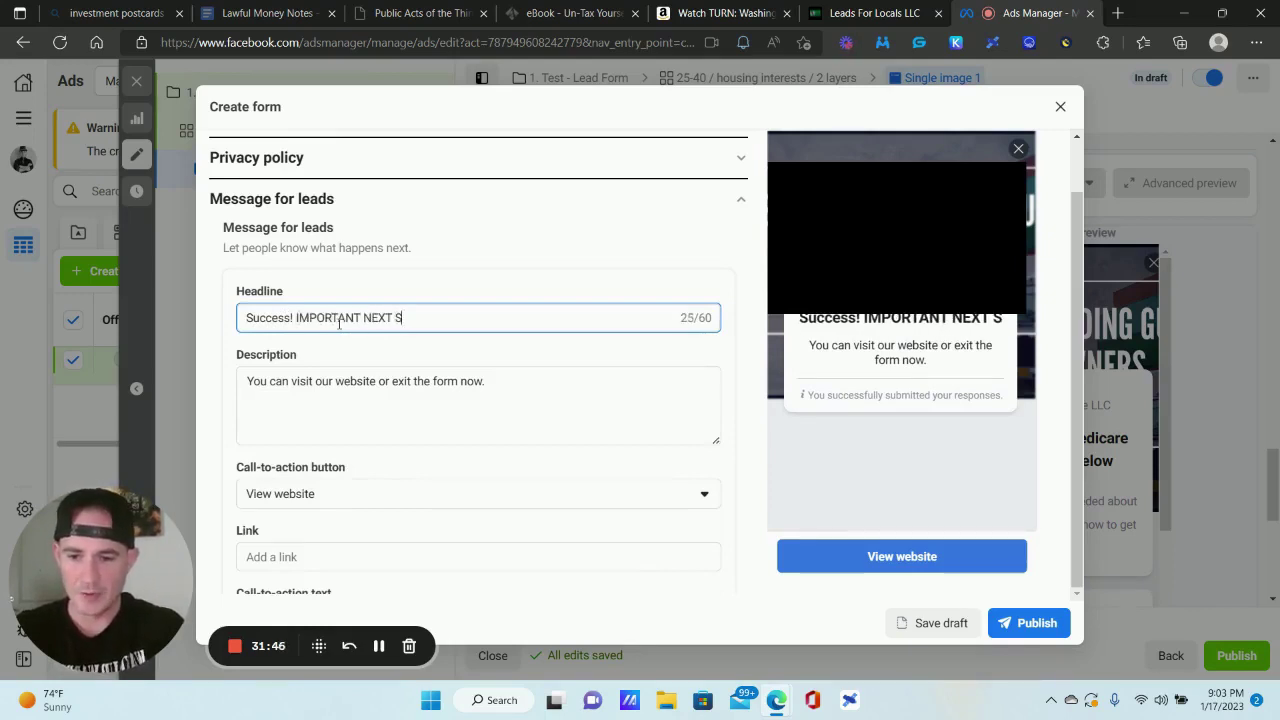
{"action": "type", "text": "TEP - PLEASE READ"}
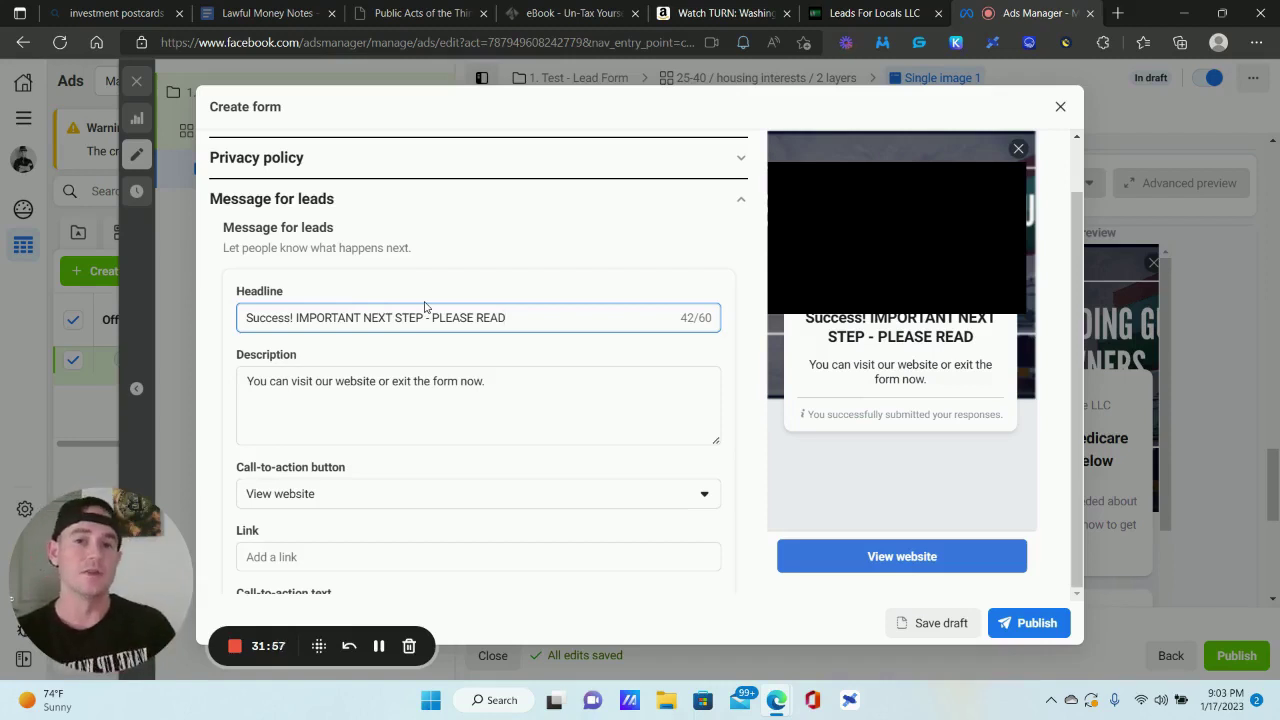
- Examine the description, the call-to-action button options and the link requirements in the message for leads
{"action": "triple_click", "coordinate": [334, 374]}
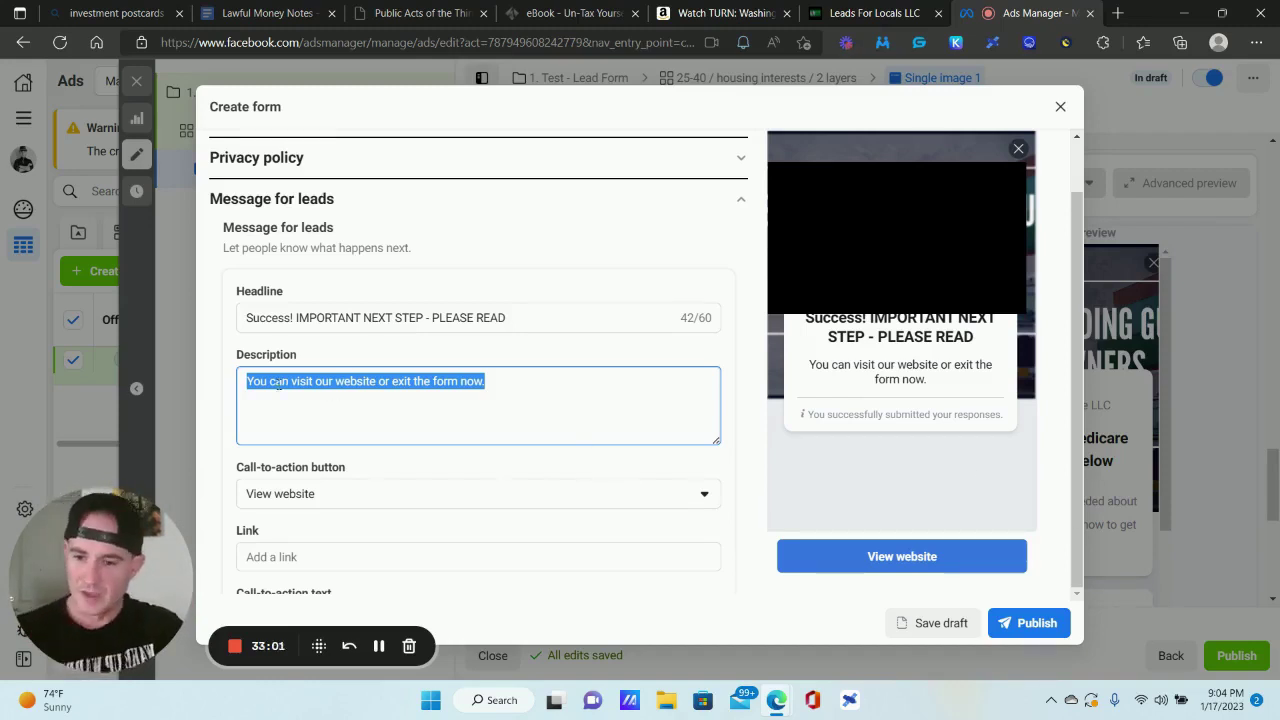
{"action": "left_click", "coordinate": [348, 381]}
{"action": "scroll", "coordinate": [237, 421], "scroll_direction": "down", "scroll_amount": 1}
{"action": "left_click", "coordinate": [395, 403]}
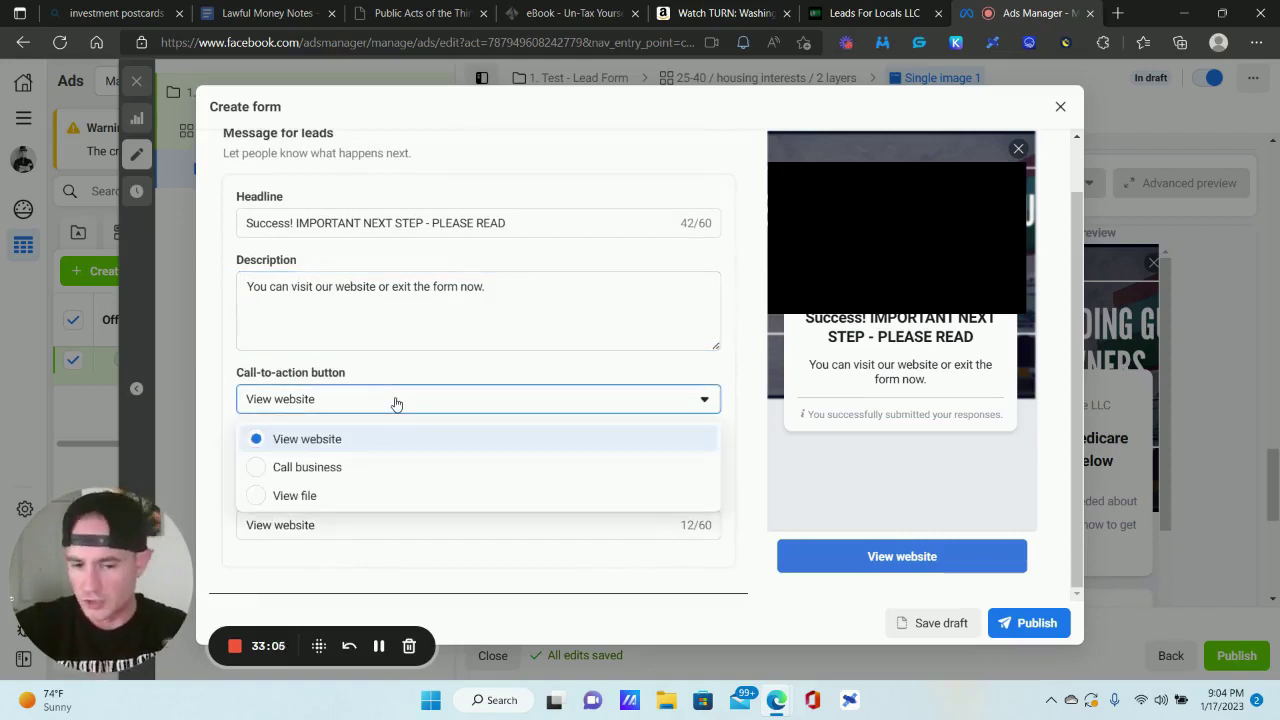
{"action": "left_click", "coordinate": [410, 369]}
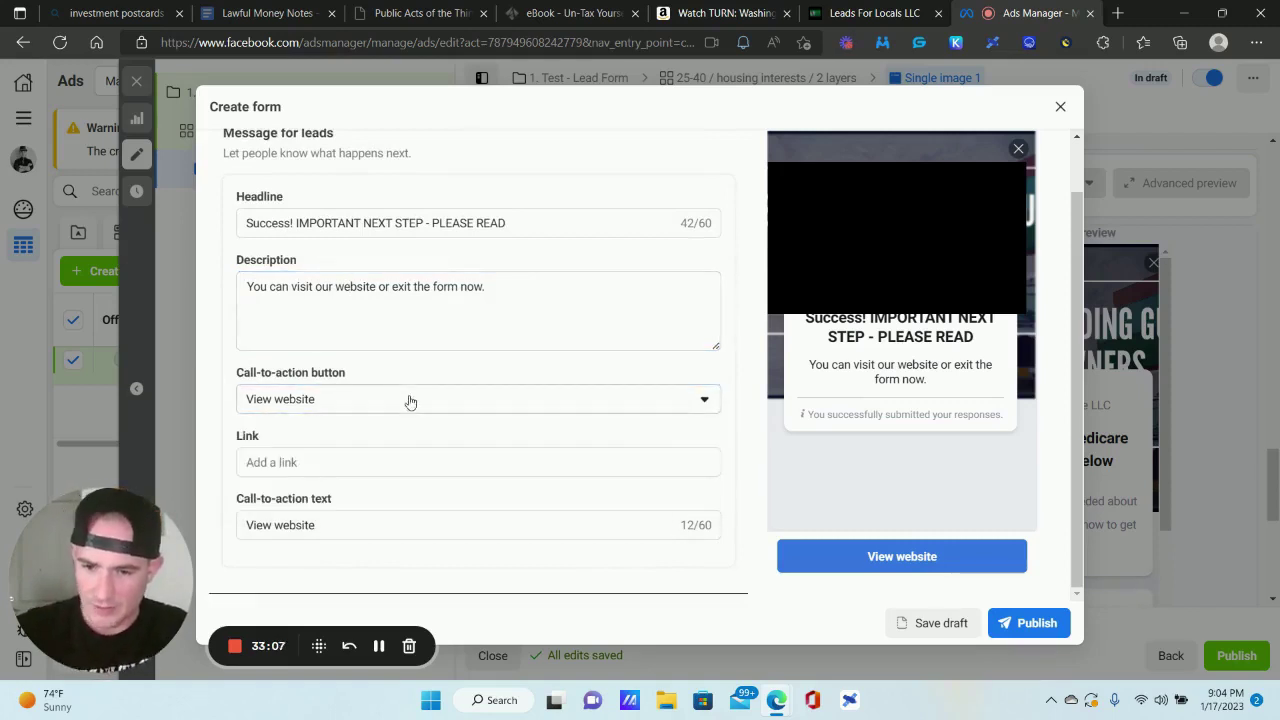
{"action": "left_click", "coordinate": [409, 400]}
{"action": "left_click", "coordinate": [394, 405]}
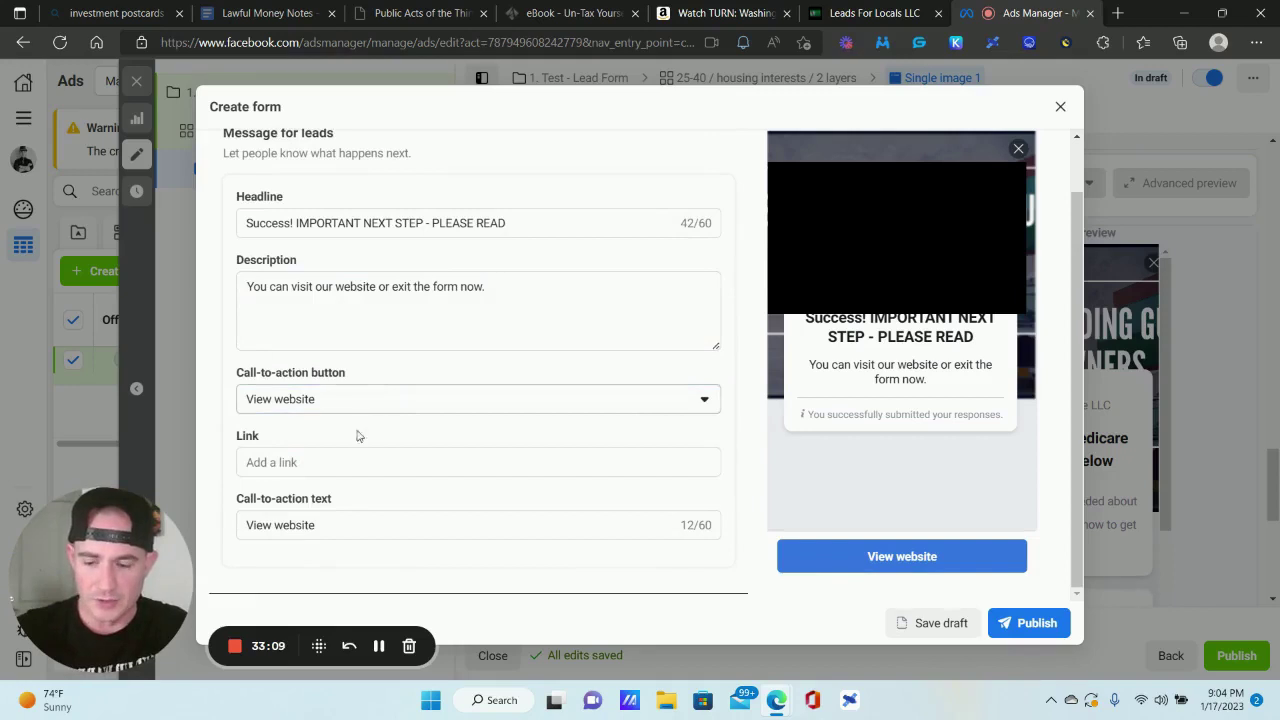
{"action": "left_click", "coordinate": [277, 461]}
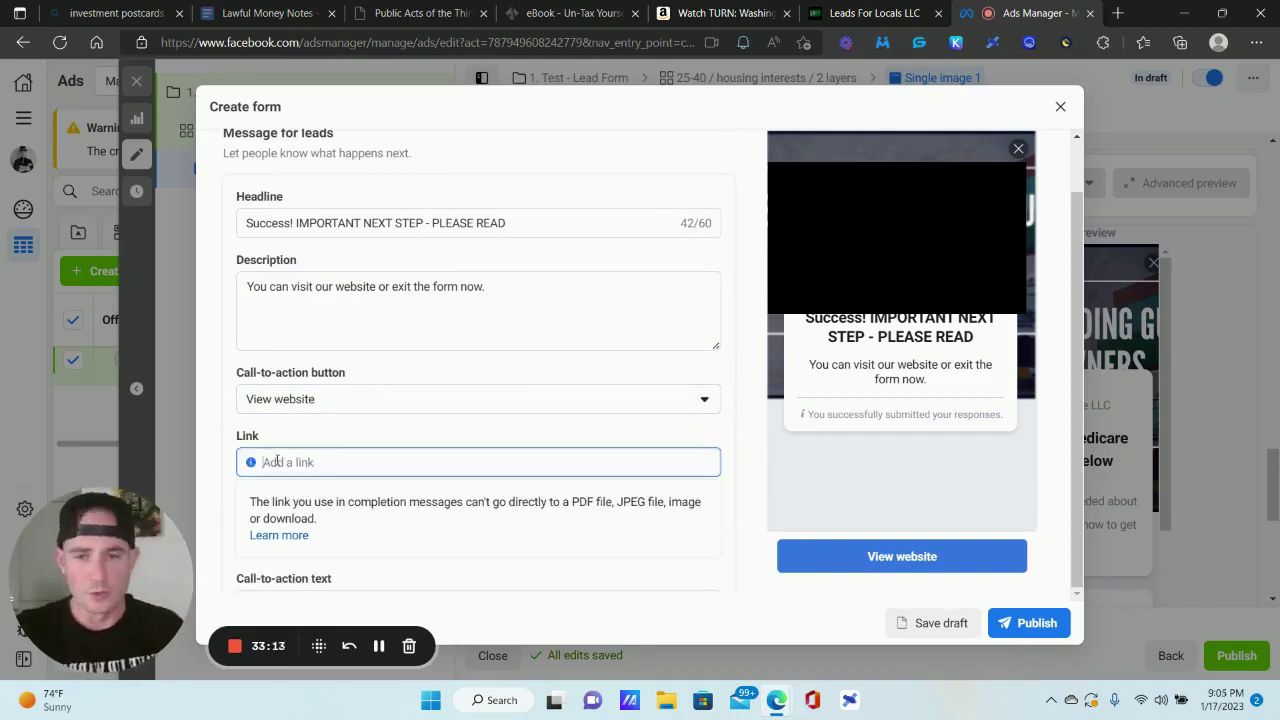
{"action": "left_click", "coordinate": [416, 440]}
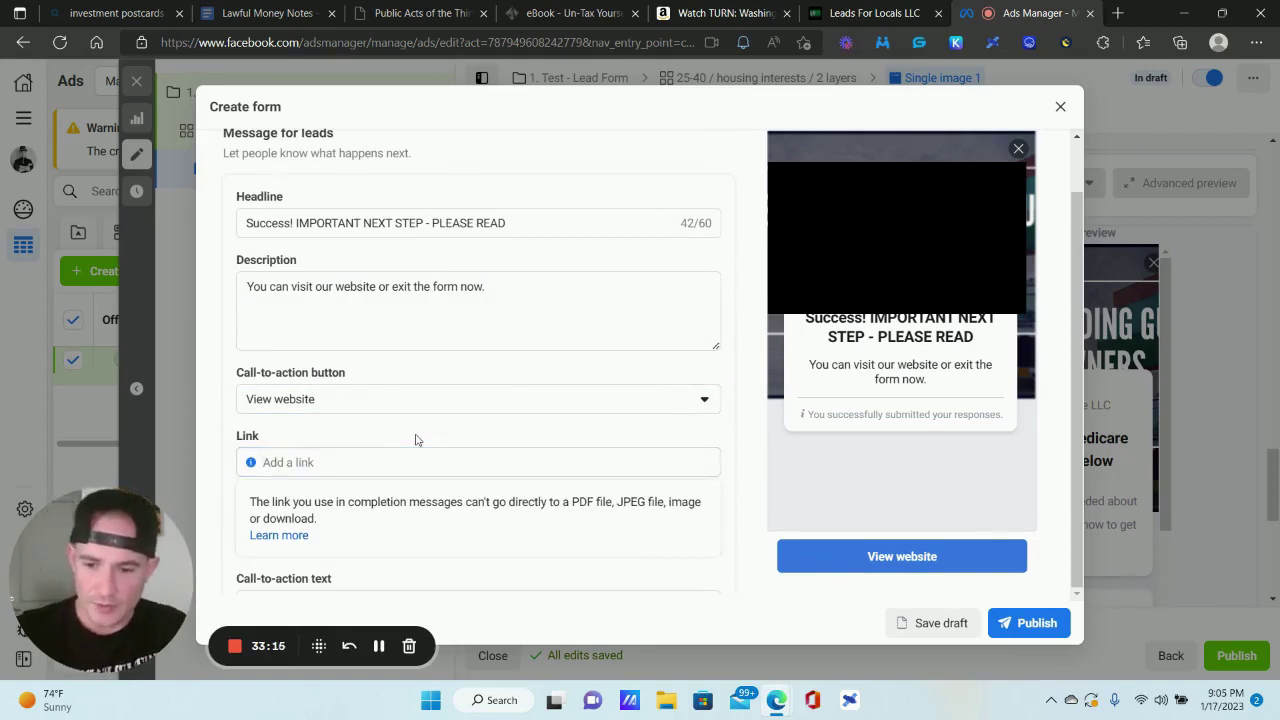
{"action": "scroll", "coordinate": [366, 517], "scroll_direction": "down", "scroll_amount": 1}
- Set the call-to-action text of the message for leads to "Join the Free Facebook Group"
{"action": "triple_click", "coordinate": [324, 524]}
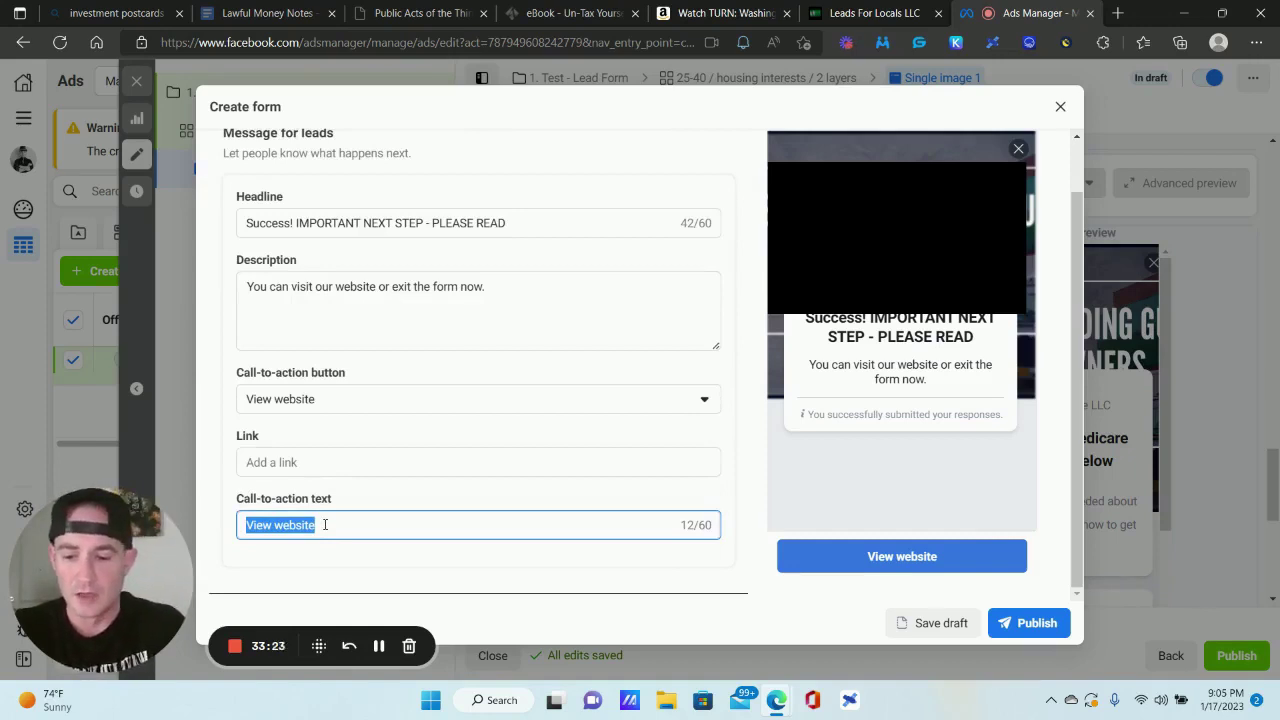
{"action": "type", "text": "Join "}
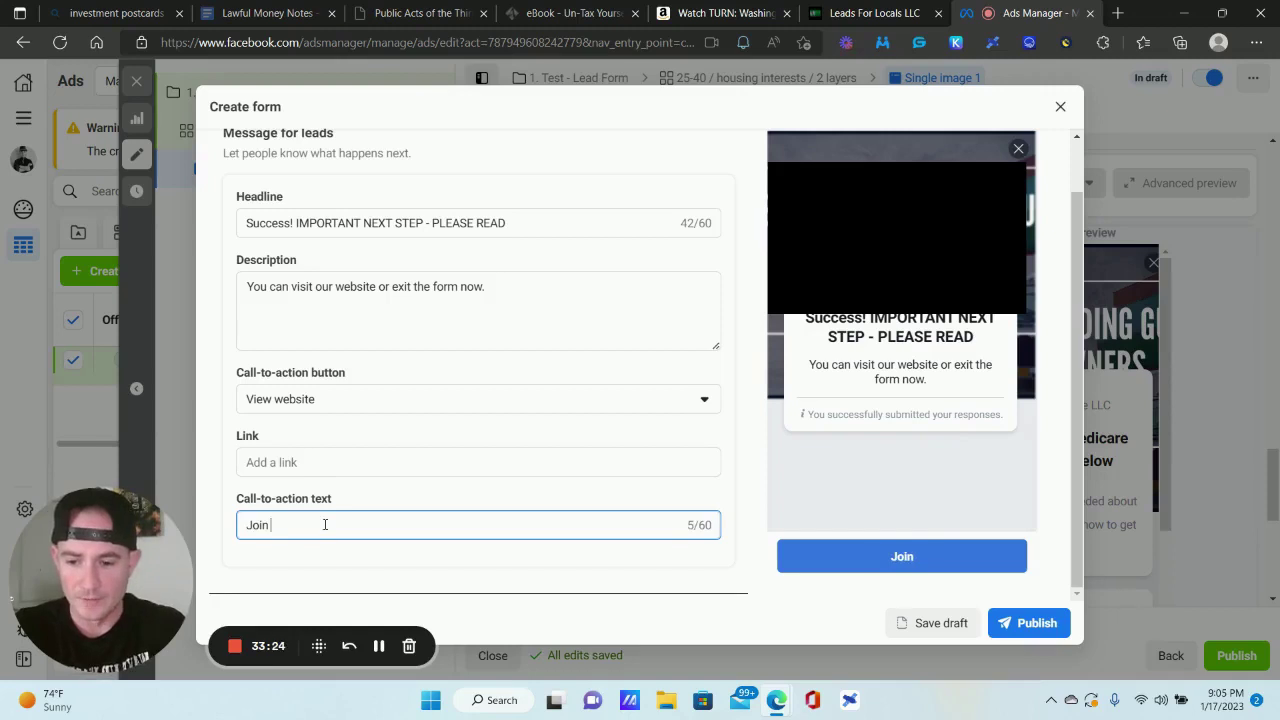
{"action": "type", "text": "the Free Facebook"}
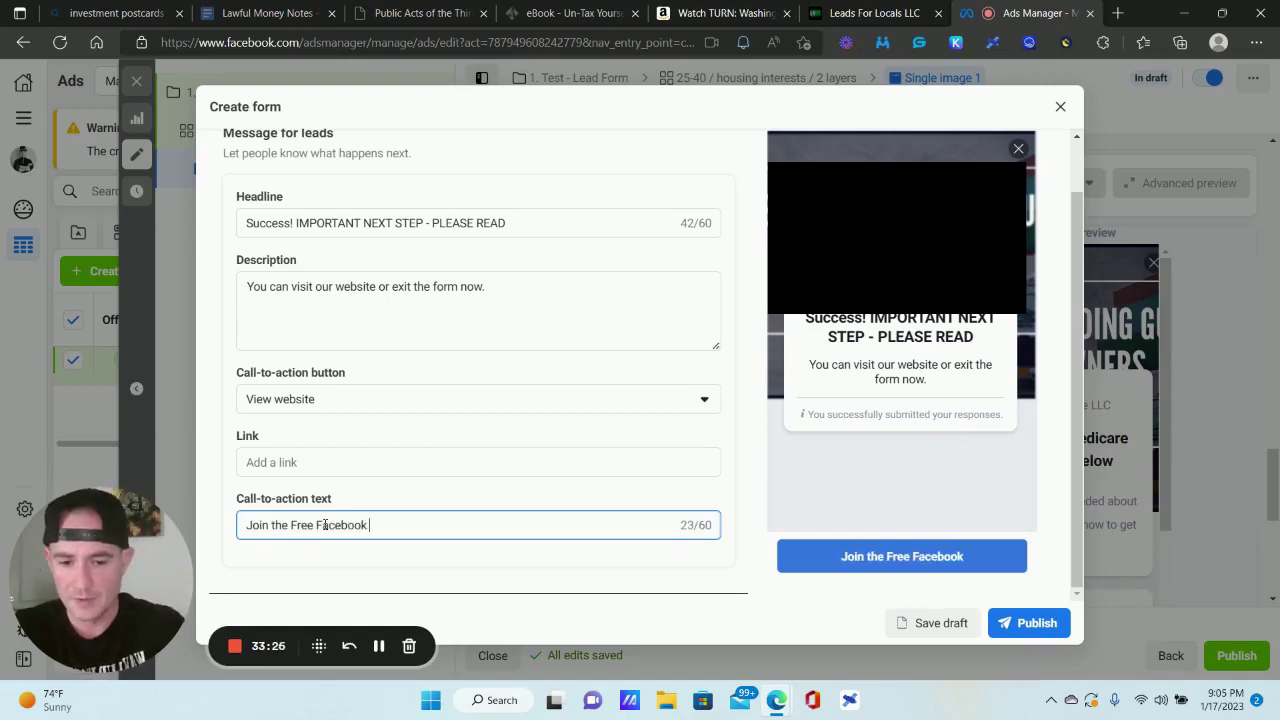
{"action": "type", "text": " Group"}
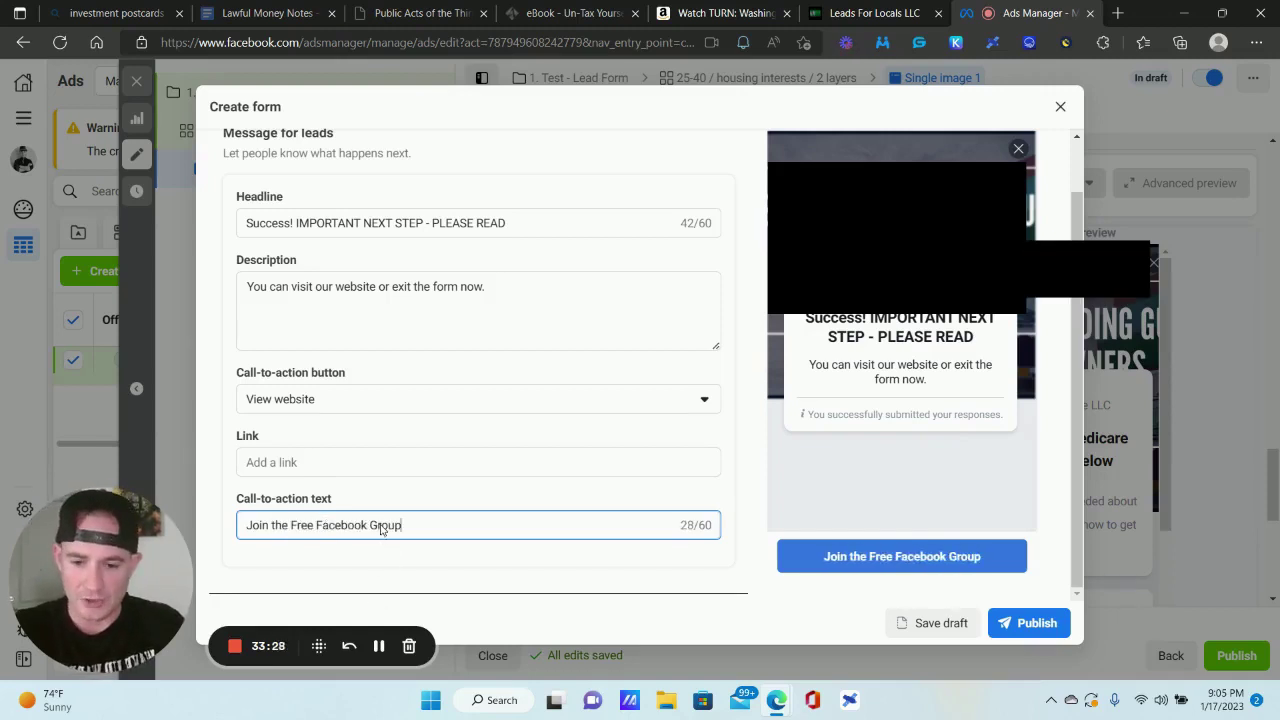
- Replace the call-to-action text with "Click Here To continue" and close the new form without publishing it
{"action": "left_click_drag", "start_coordinate": [390, 525], "coordinate": [246, 525]}
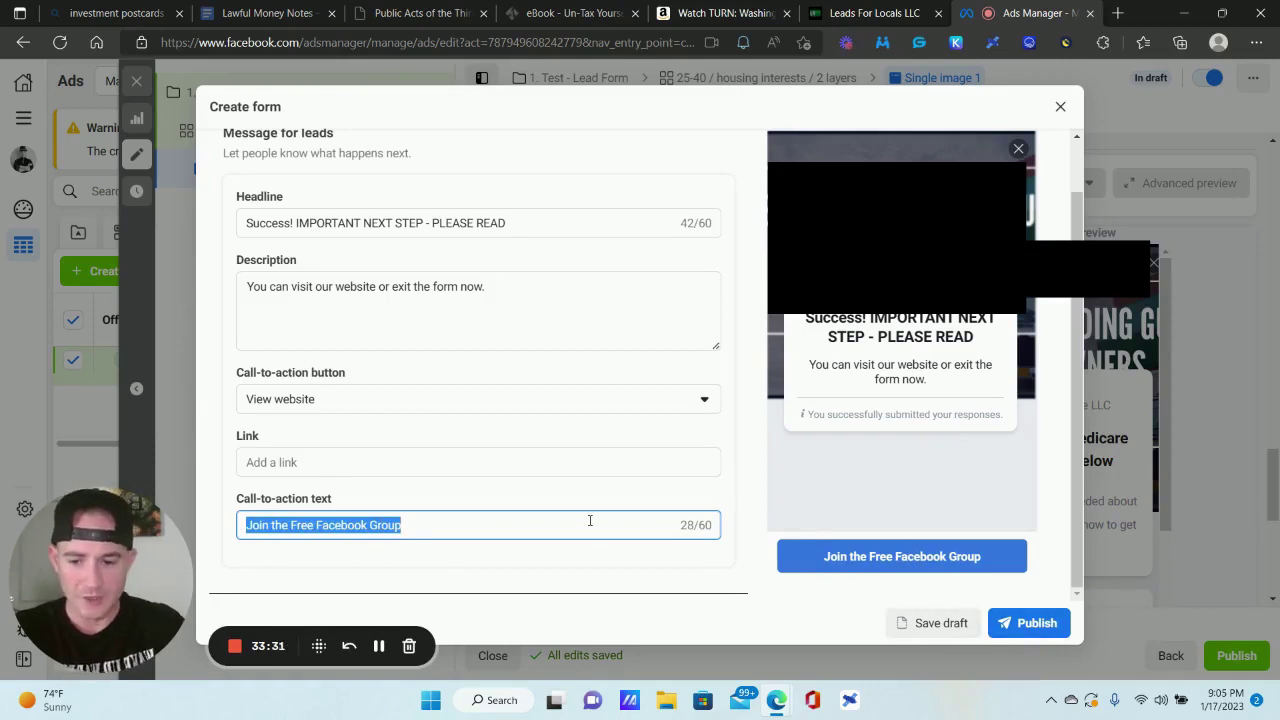
{"action": "type", "text": "Click Here To continue"}
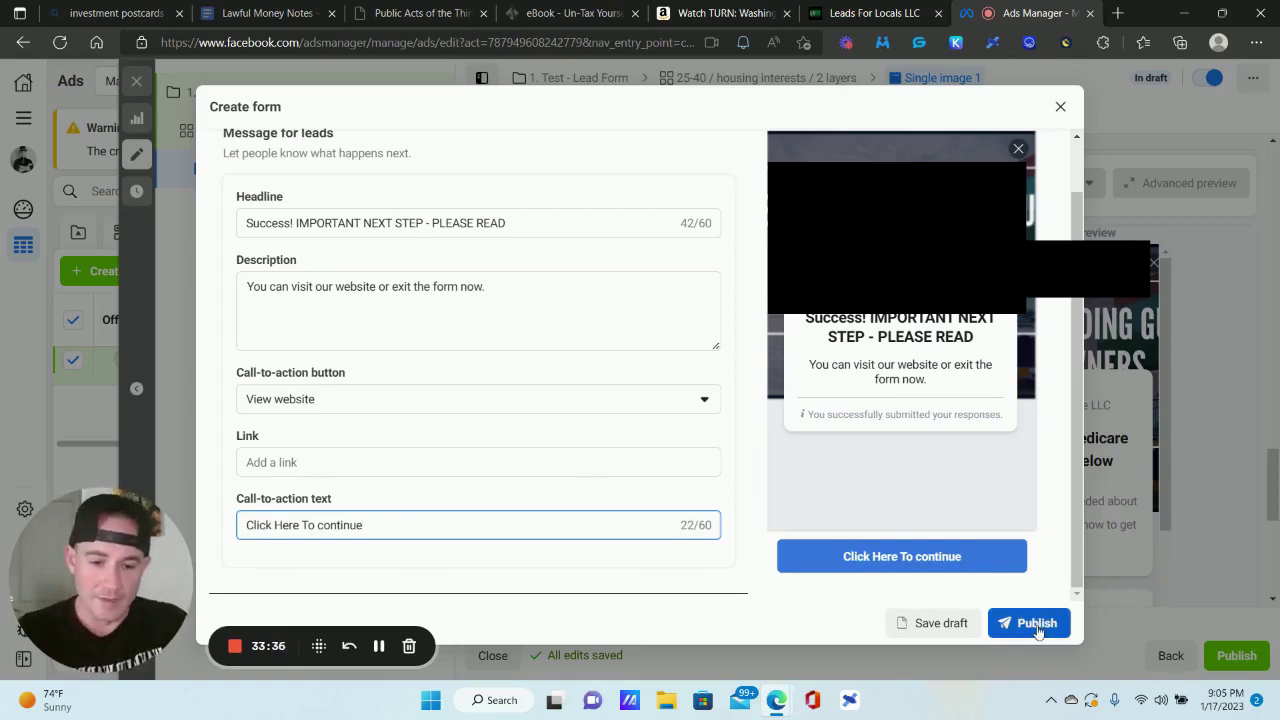
{"action": "left_click", "coordinate": [1061, 107]}
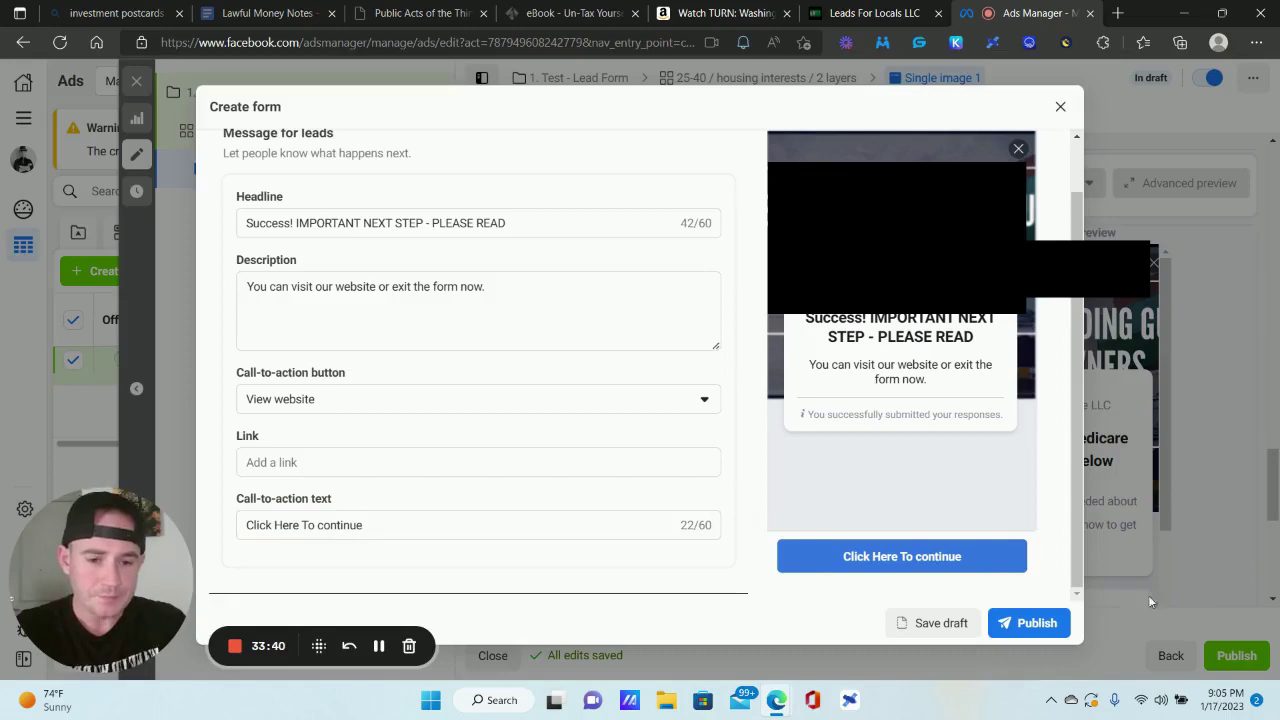
{"action": "left_click", "coordinate": [814, 327]}
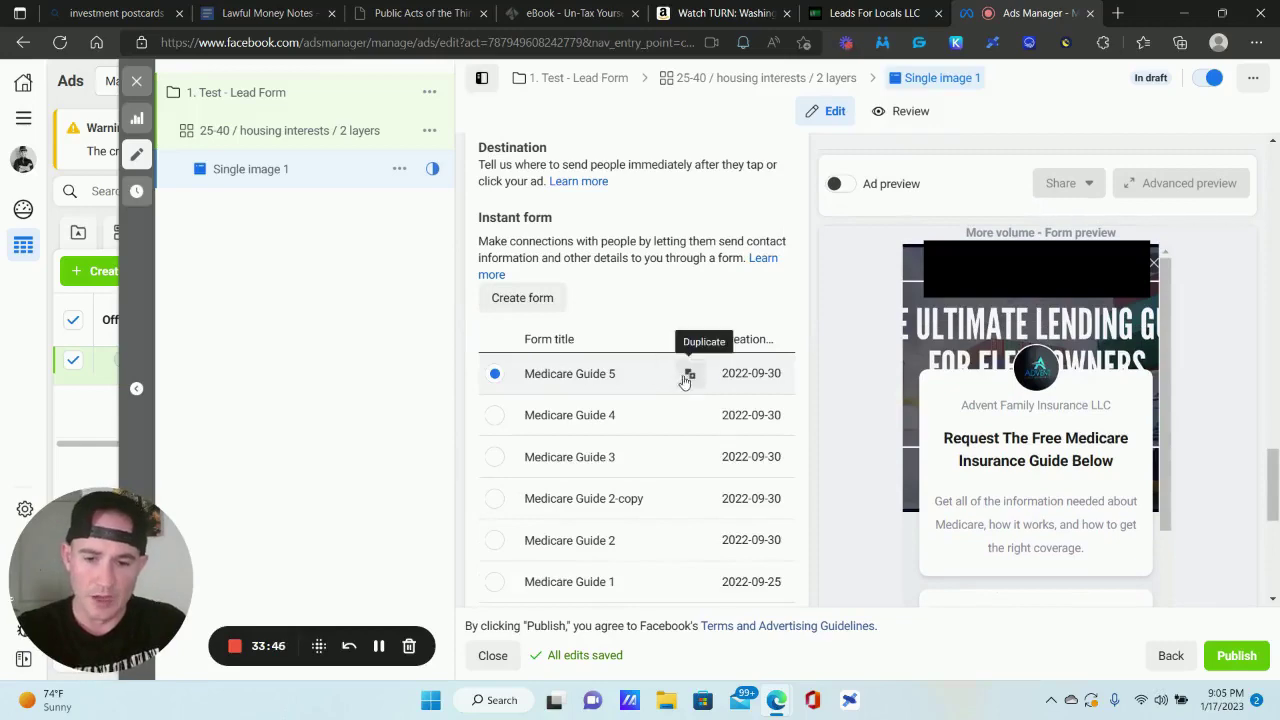
- Duplicate the Medicare Guide 5 form under the name "Medicare Guide 6" and close the copy without publishing it
{"action": "scroll", "coordinate": [685, 380], "scroll_direction": "down", "scroll_amount": 1}
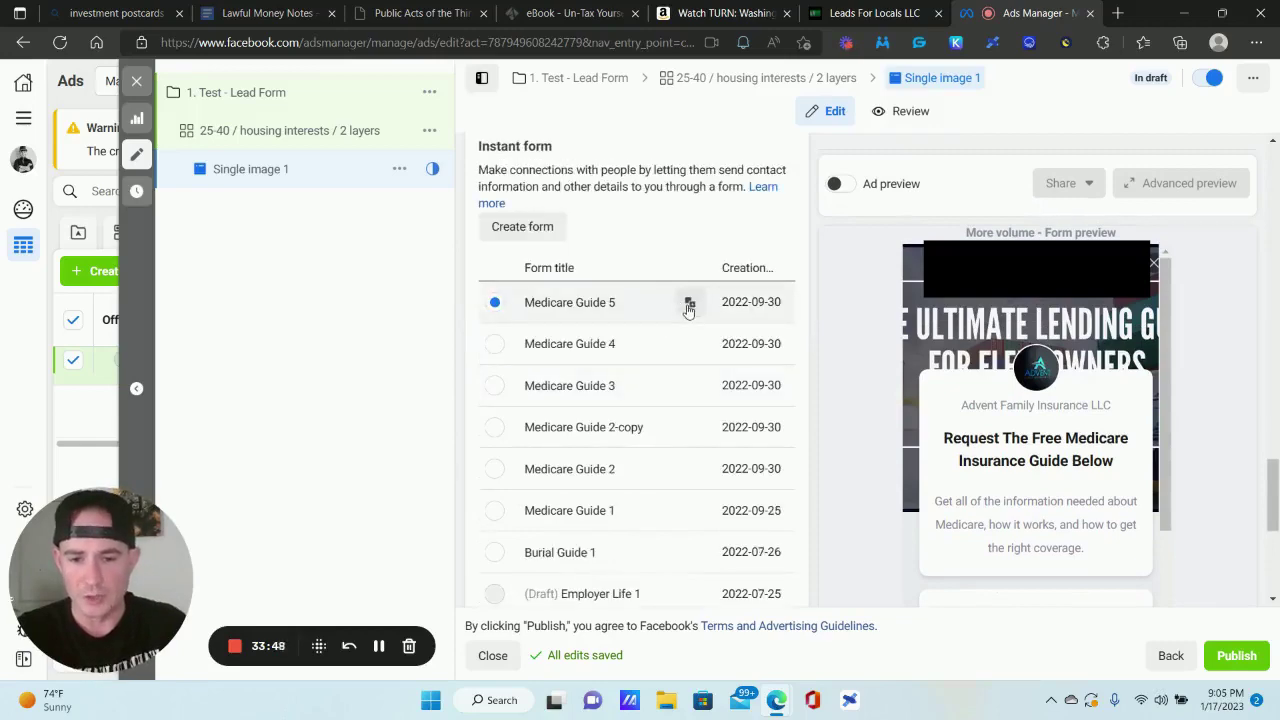
{"action": "left_click", "coordinate": [688, 304]}
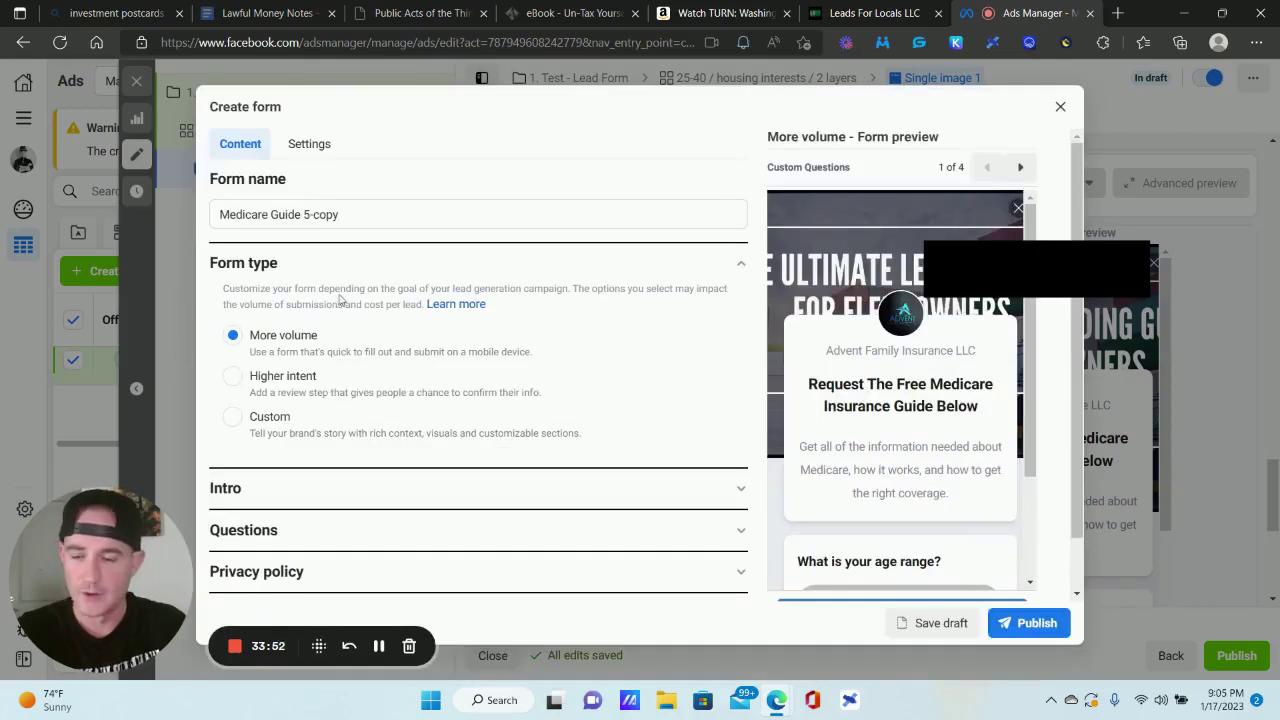
{"action": "left_click_drag", "start_coordinate": [303, 214], "coordinate": [378, 213]}
{"action": "type", "text": "6"}
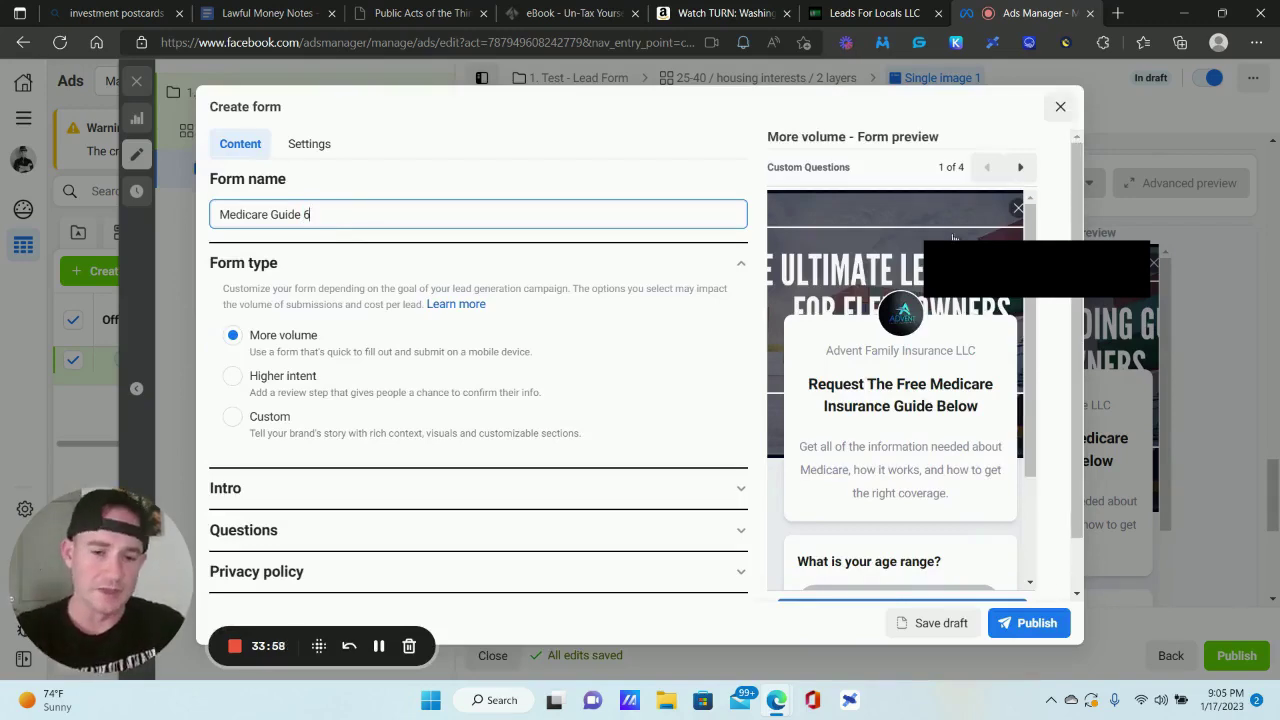
{"action": "left_click", "coordinate": [1060, 106]}
{"action": "left_click", "coordinate": [813, 327]}
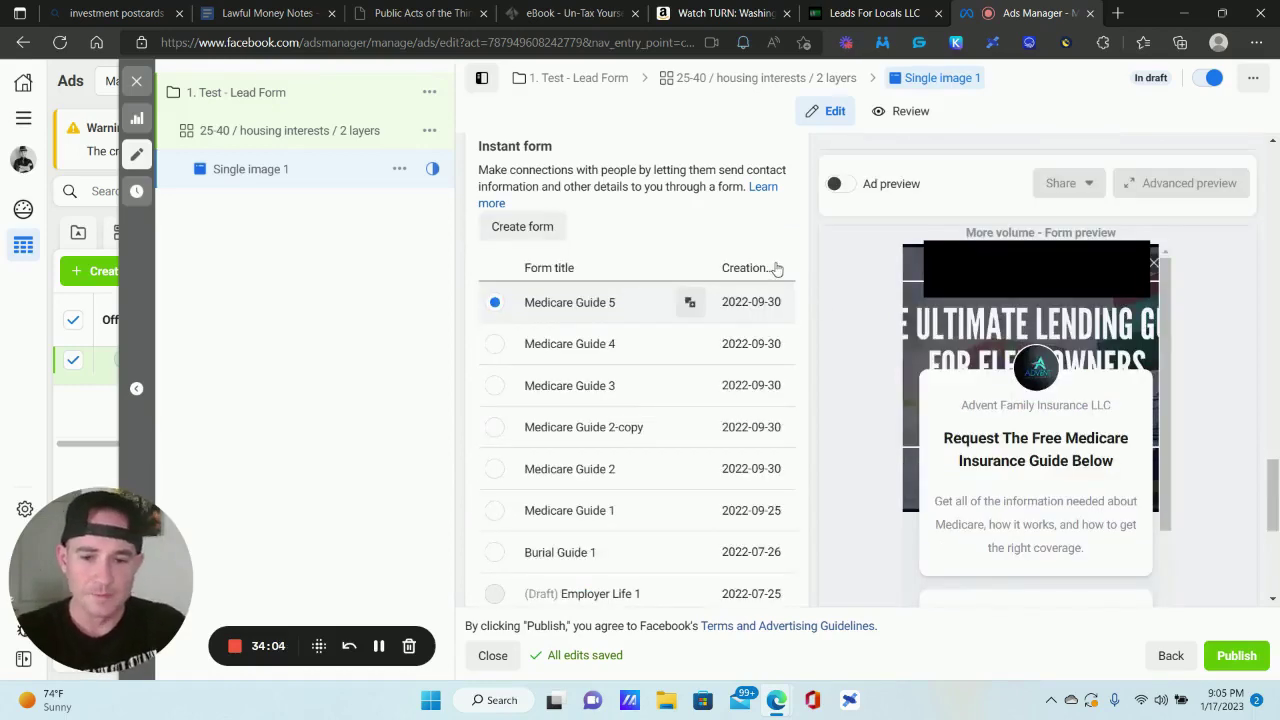
- Start building a URL parameter for the ad with campaign source {{site_source_name}} and campaign medium {{adset.name}}
{"action": "scroll", "coordinate": [785, 275], "scroll_direction": "down", "scroll_amount": 4}
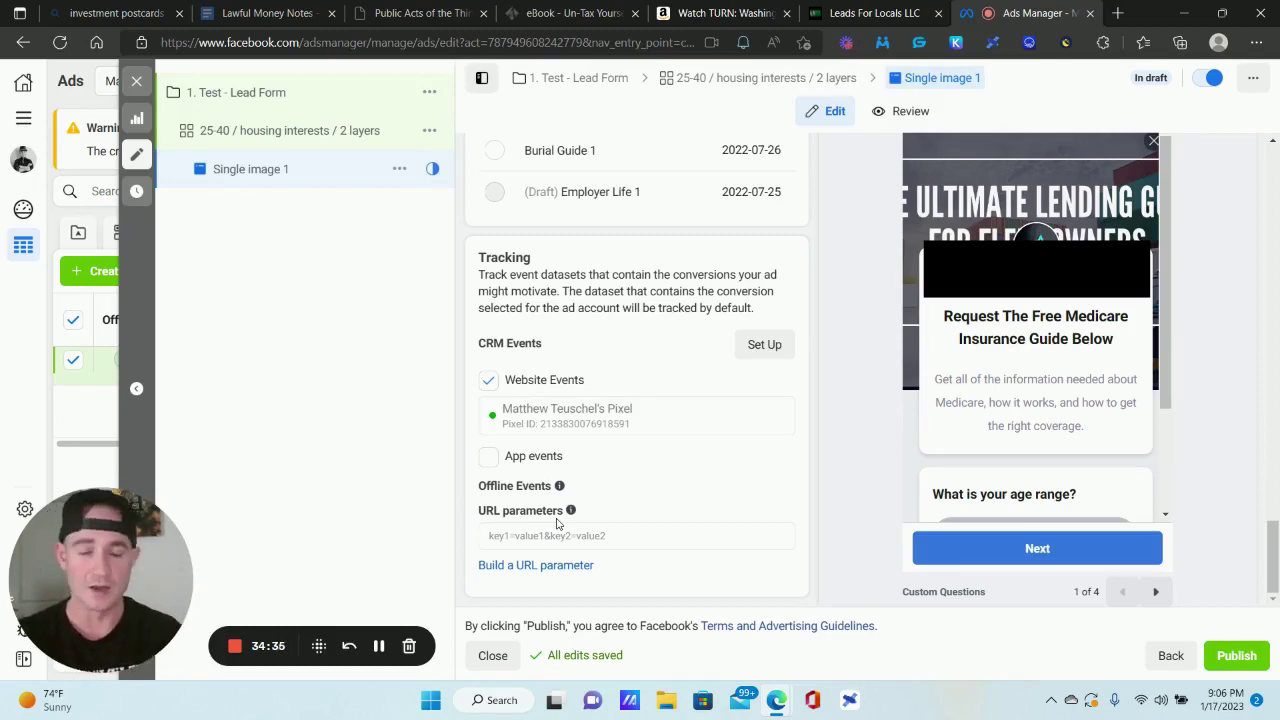
{"action": "left_click", "coordinate": [521, 568]}
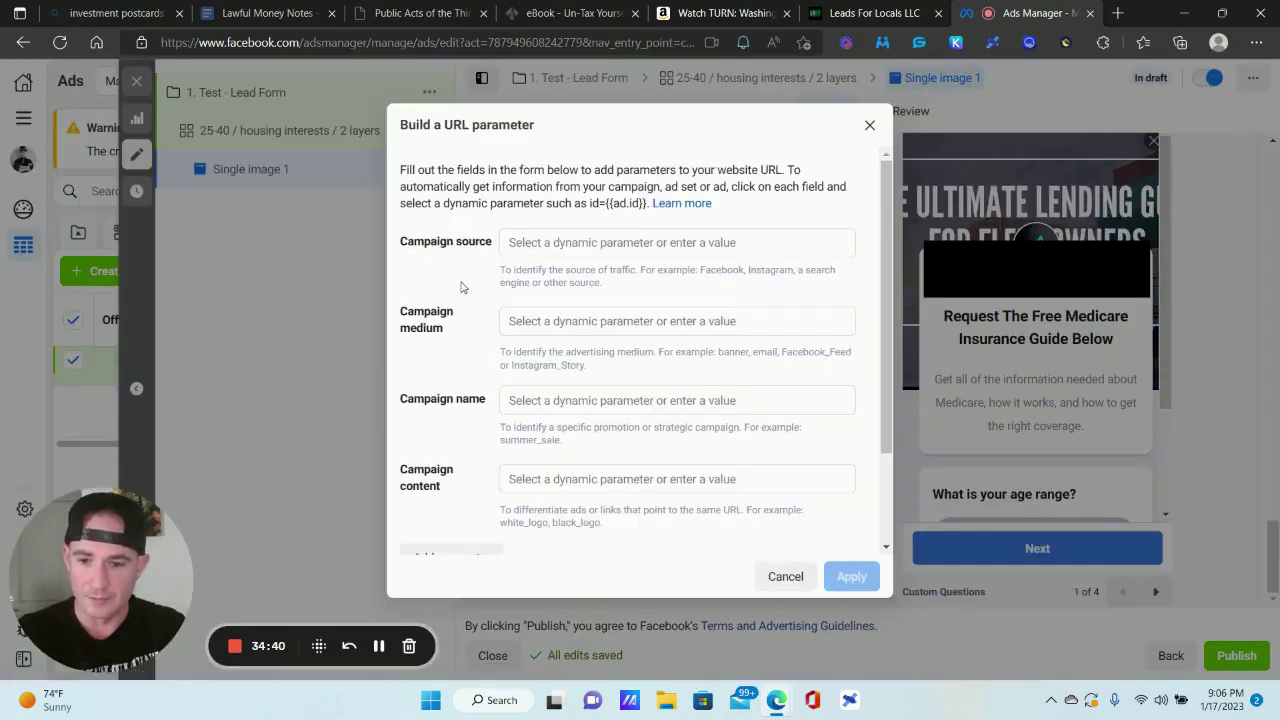
{"action": "left_click", "coordinate": [608, 238]}
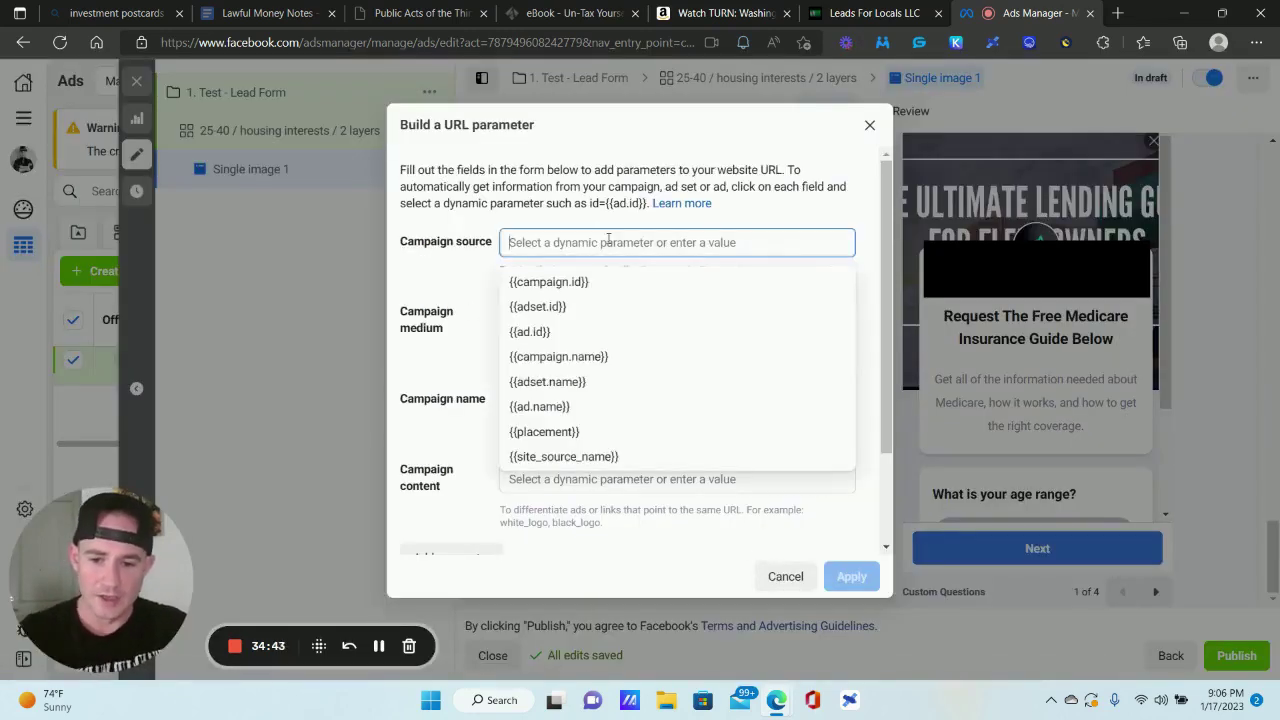
{"action": "left_click", "coordinate": [566, 458]}
{"action": "left_click", "coordinate": [553, 327]}
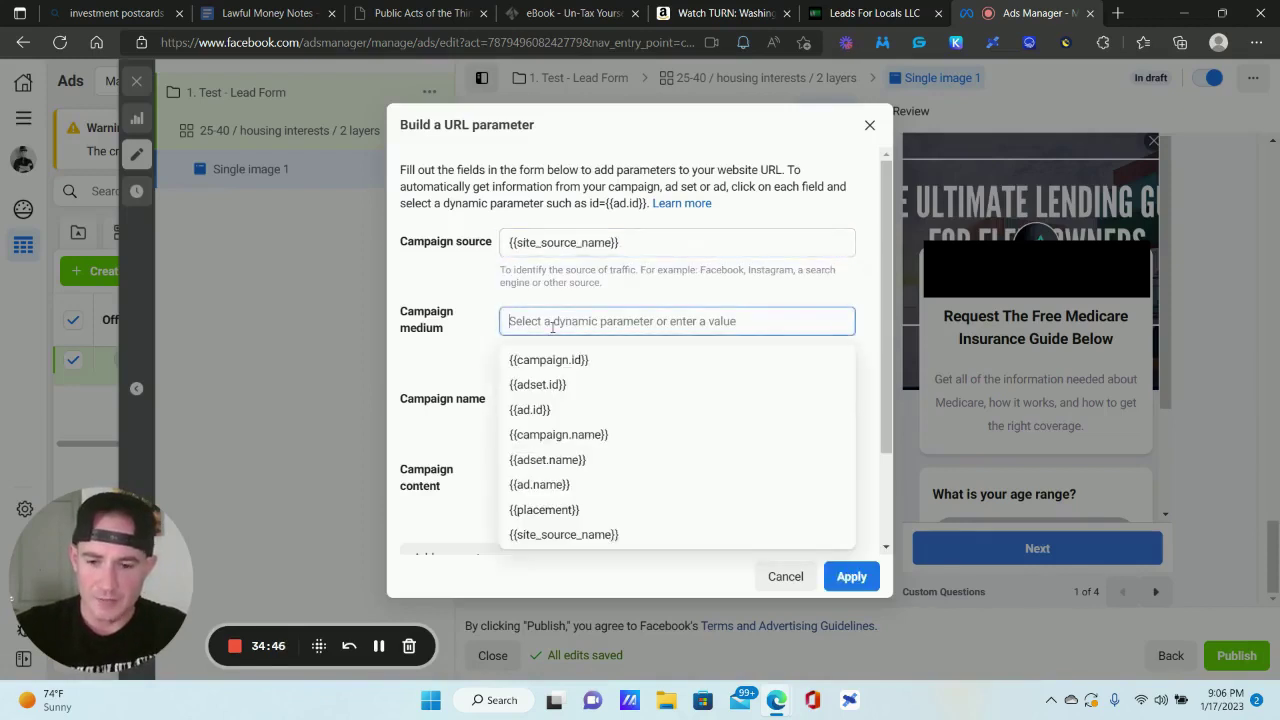
{"action": "left_click", "coordinate": [547, 460]}
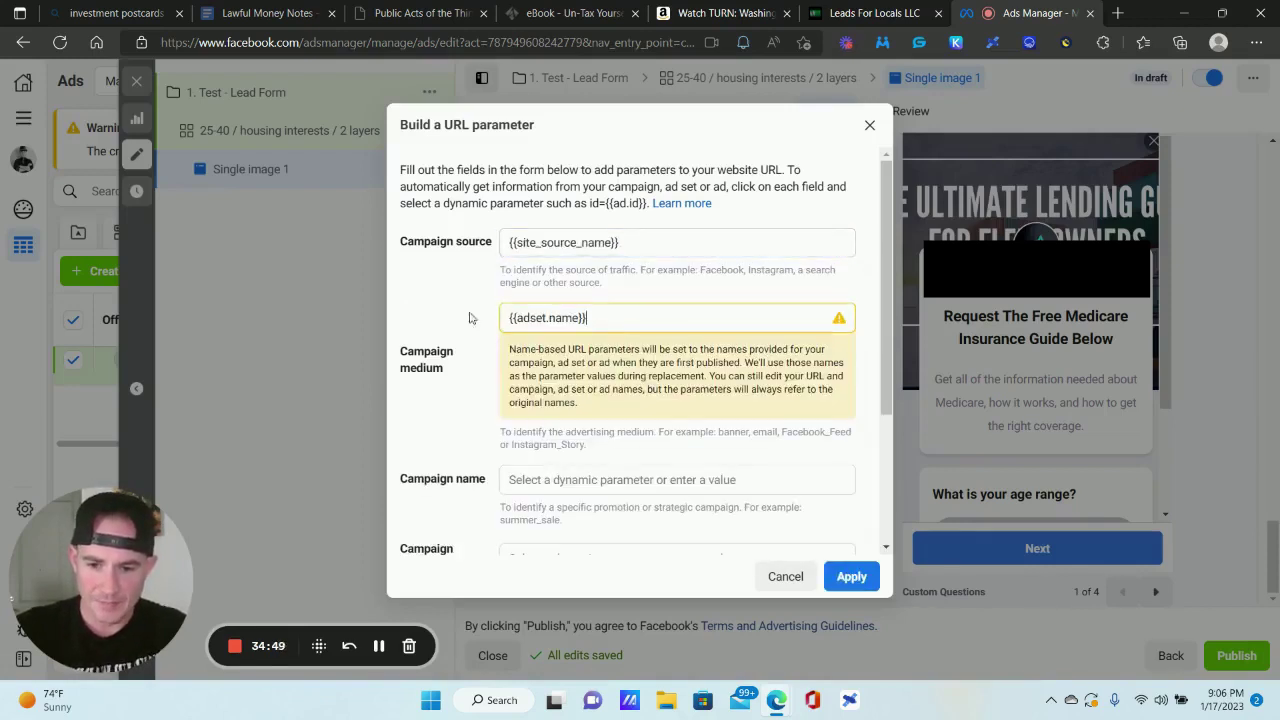
- Set the campaign name parameter to {{campaign.name}} and campaign content to {{ad.name}}, and close the URL parameter builder without applying
{"action": "left_click", "coordinate": [549, 482]}
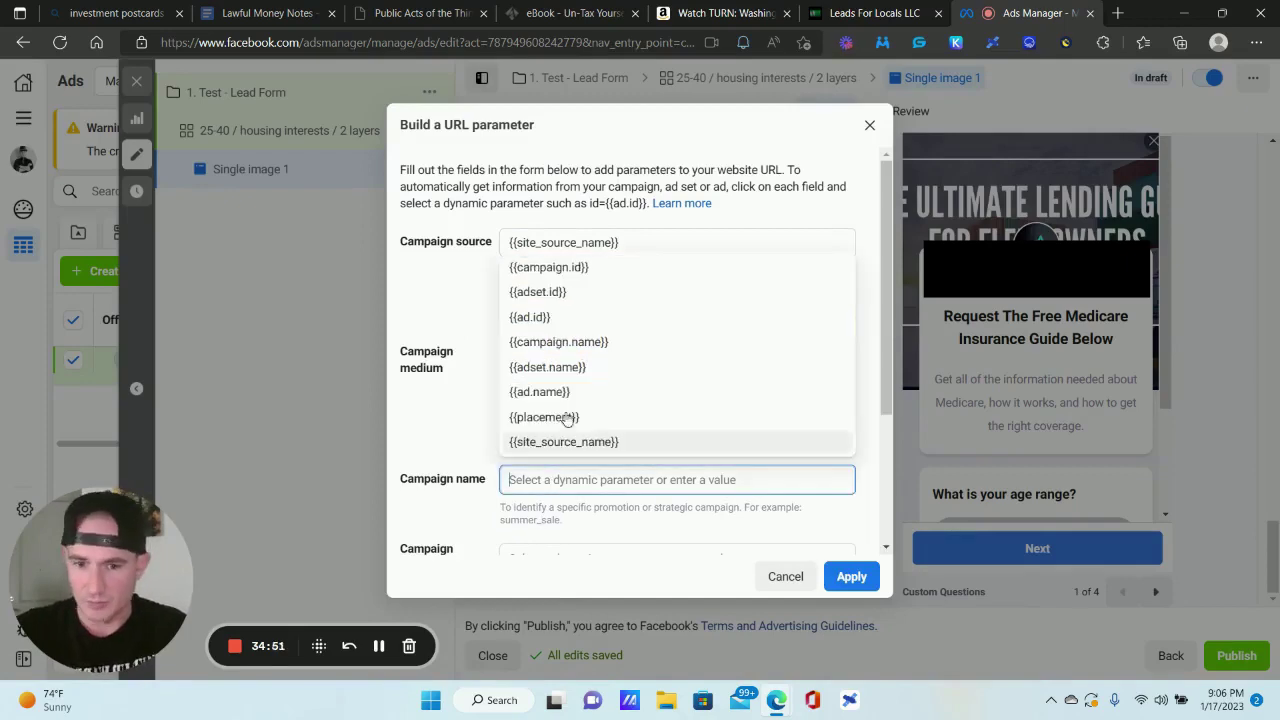
{"action": "left_click", "coordinate": [558, 341]}
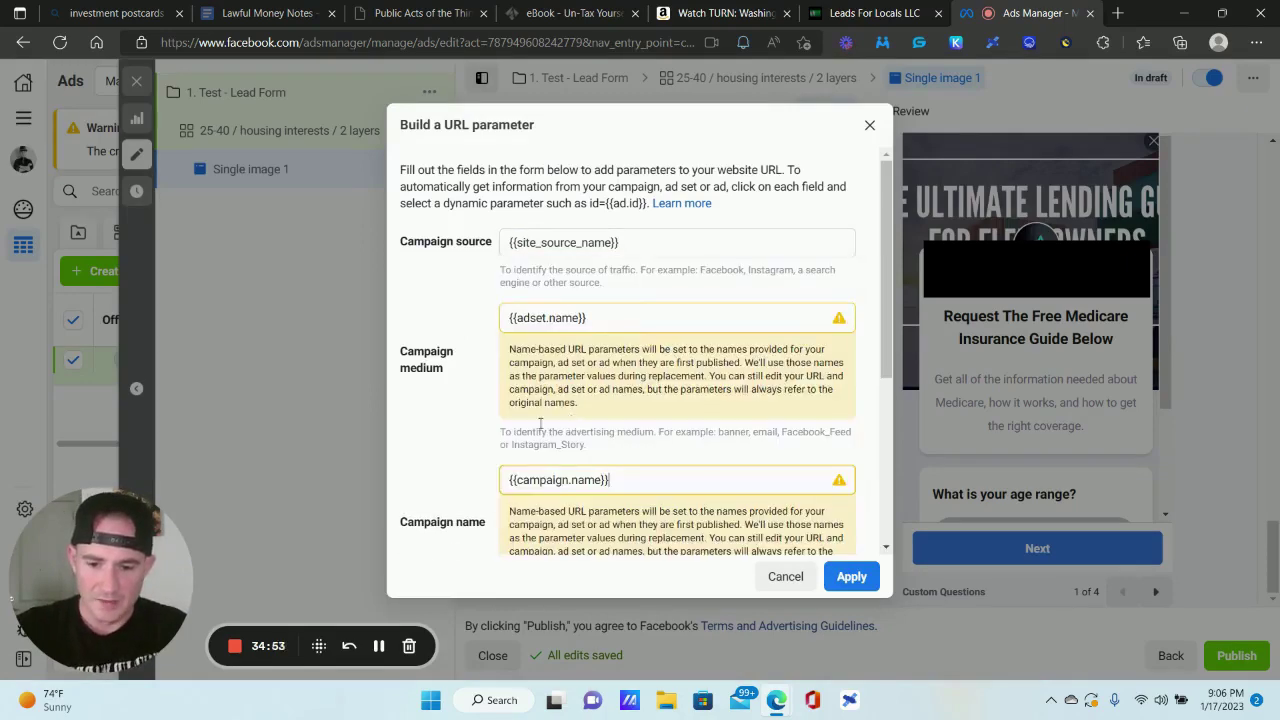
{"action": "scroll", "coordinate": [572, 418], "scroll_direction": "down", "scroll_amount": 3}
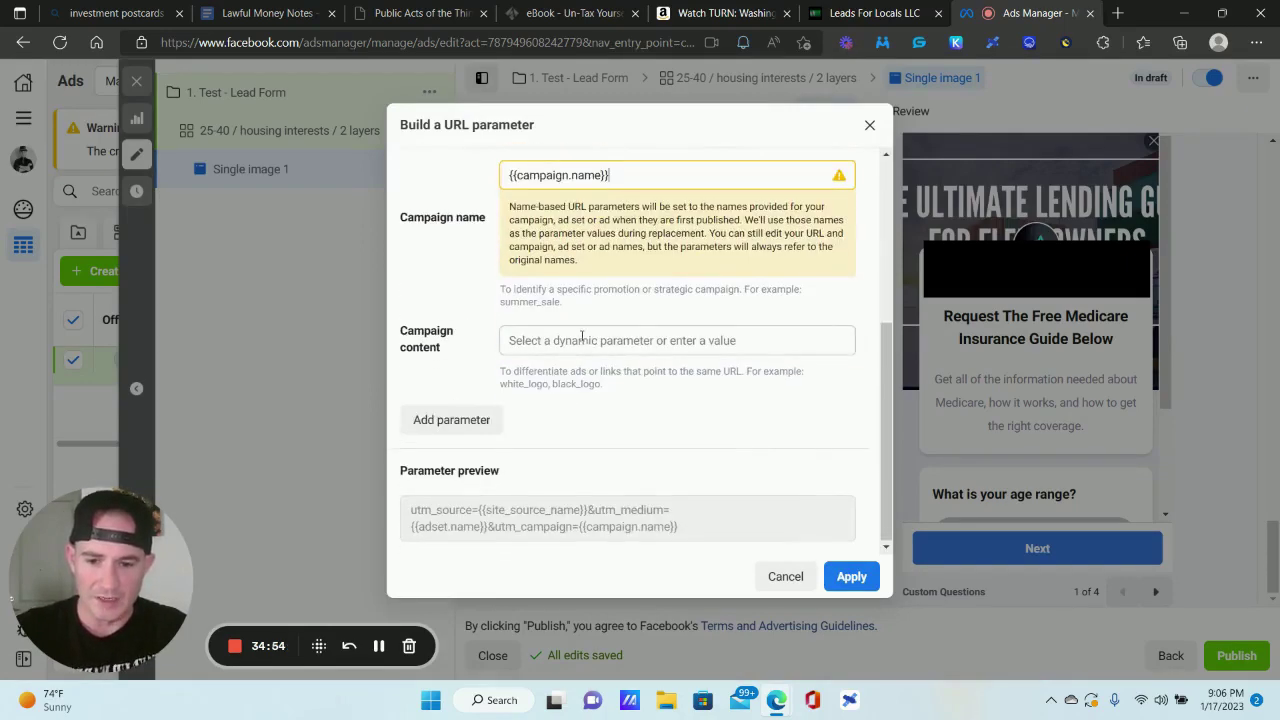
{"action": "left_click", "coordinate": [581, 337]}
{"action": "left_click", "coordinate": [561, 505]}
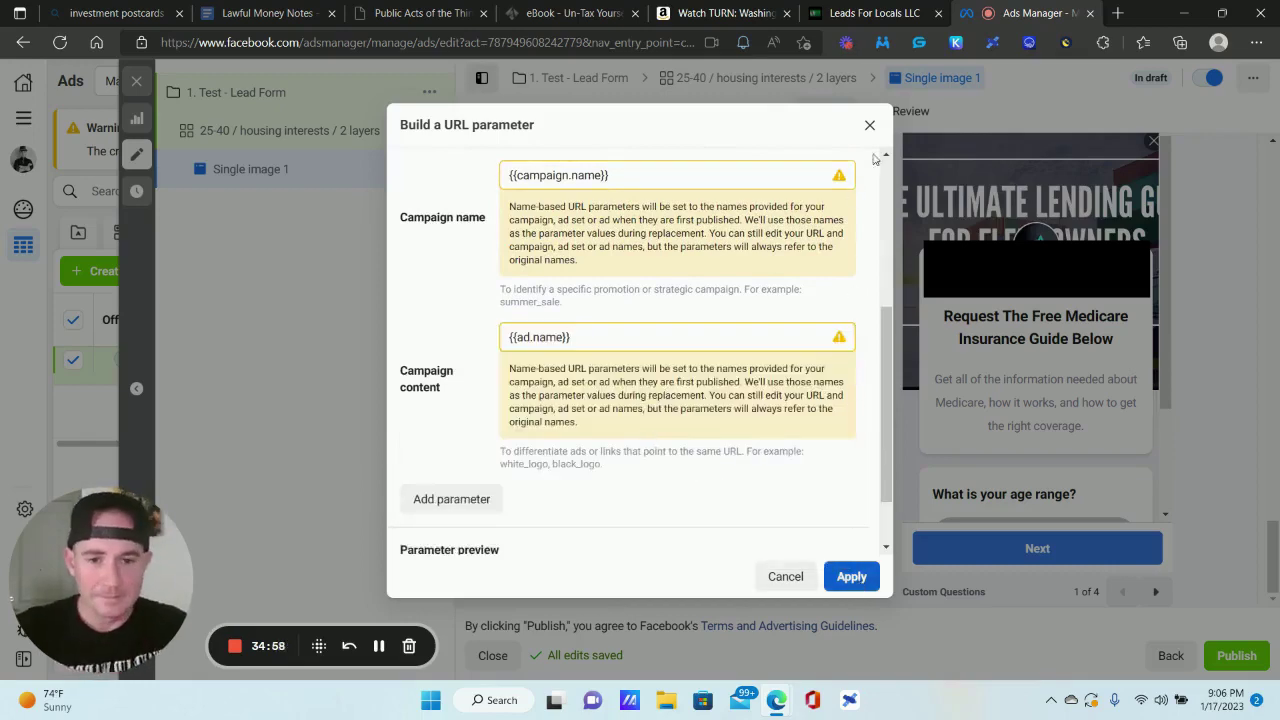
{"action": "key", "text": "Escape"}
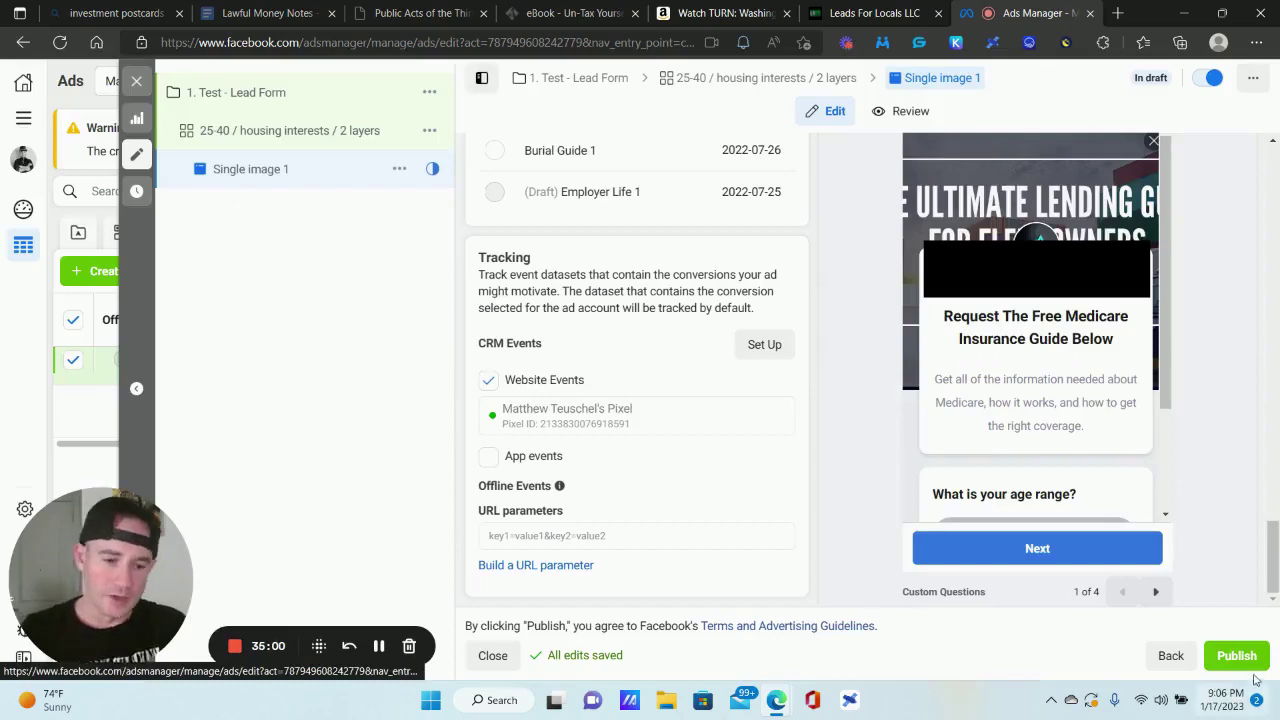
- Close the Single image 1 ad editor without publishing the draft items and return to the ads list
{"action": "left_click", "coordinate": [136, 81]}
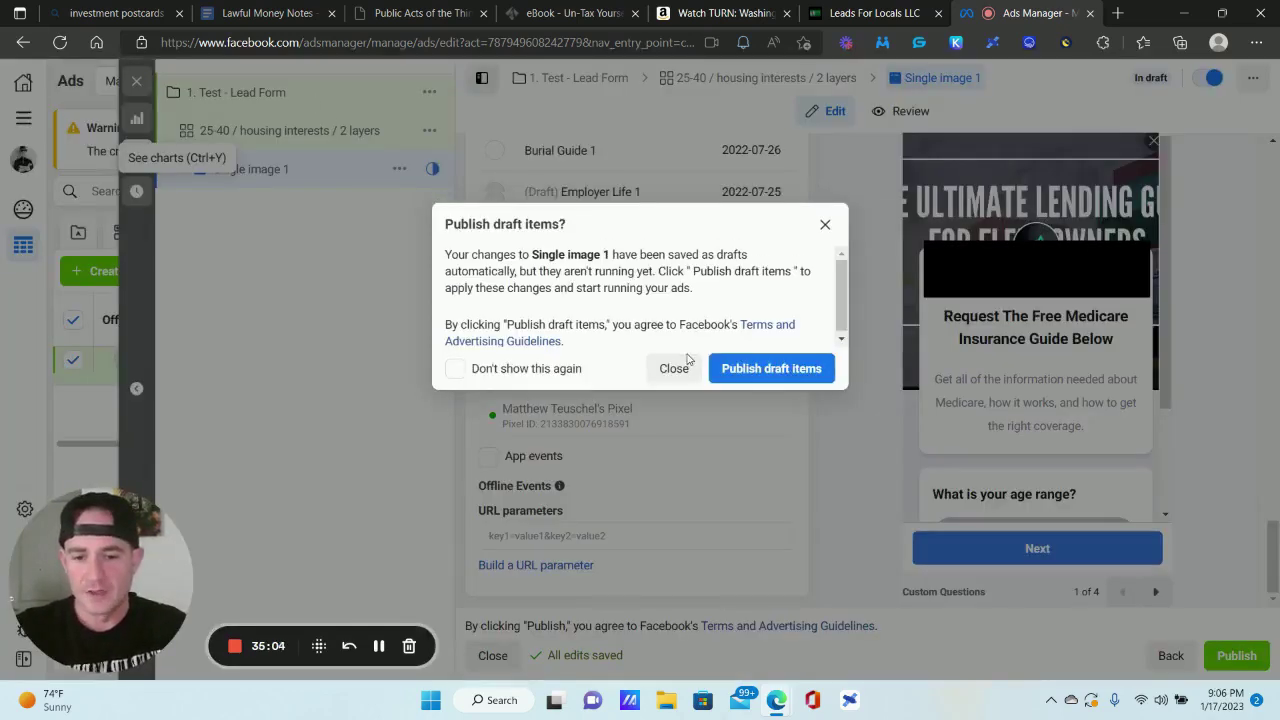
{"action": "left_click", "coordinate": [675, 370]}
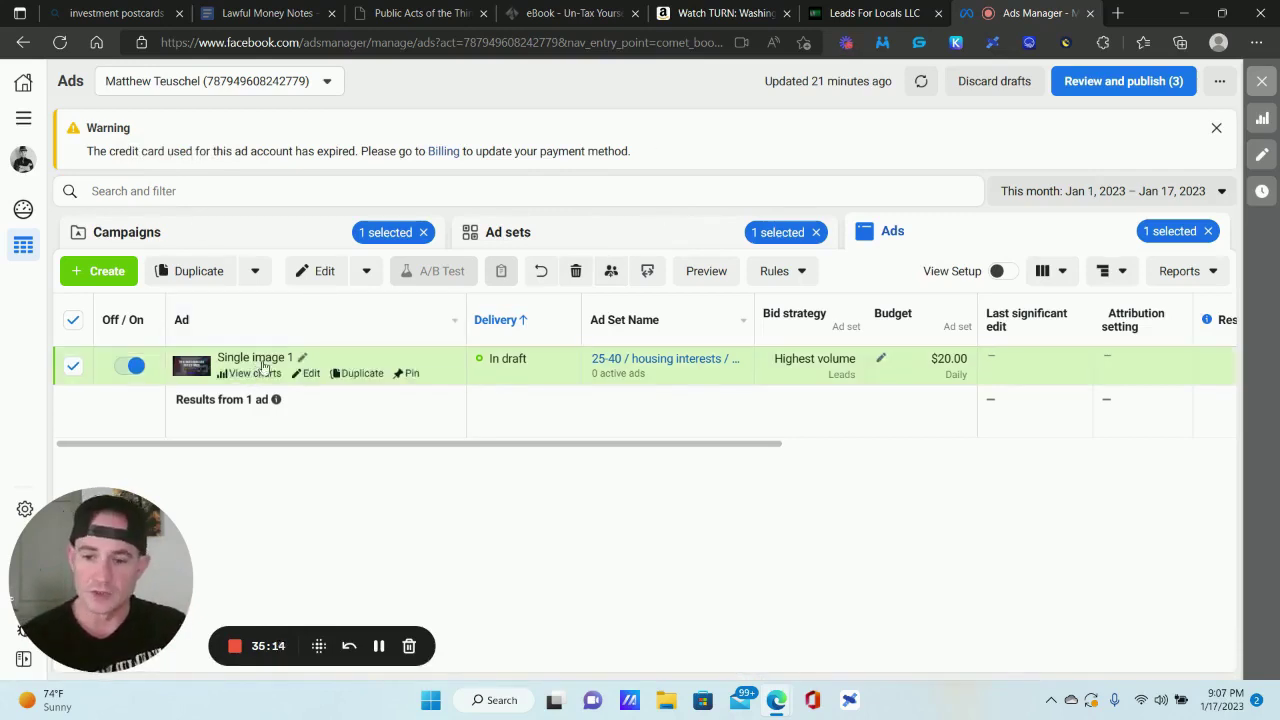
{"action": "left_click", "coordinate": [190, 271]}
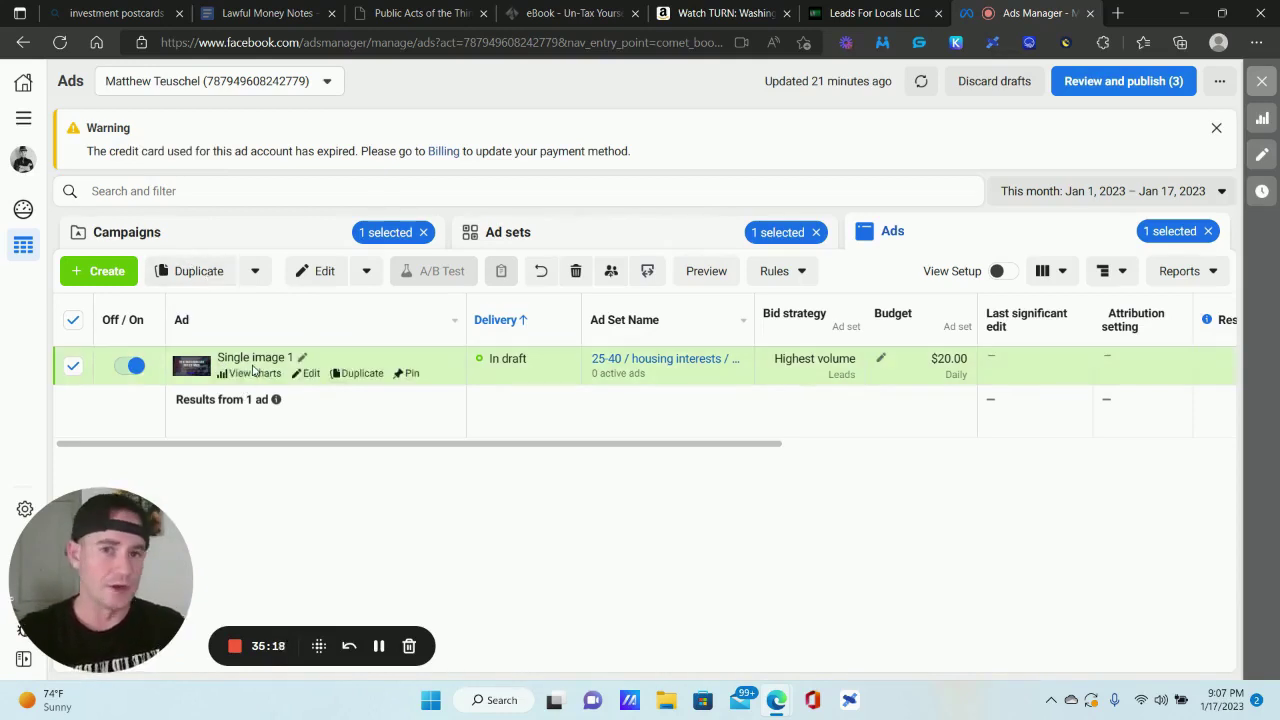